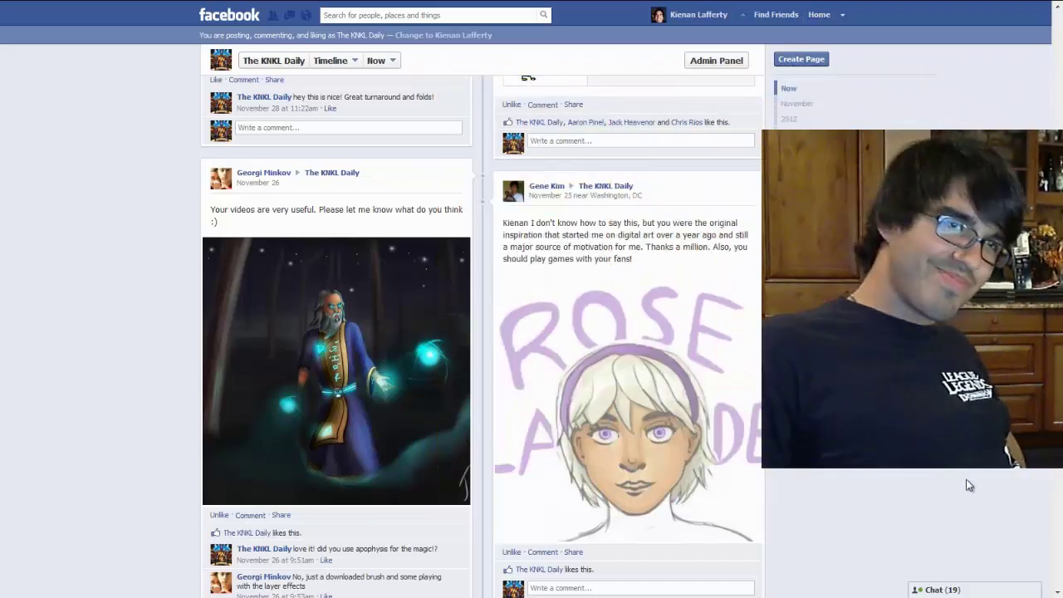
- Browse the fan posts on The KNKL Daily page back to its header, viewing the Persona-style Emma drawing enlarged
scroll(970, 526, up, 10)
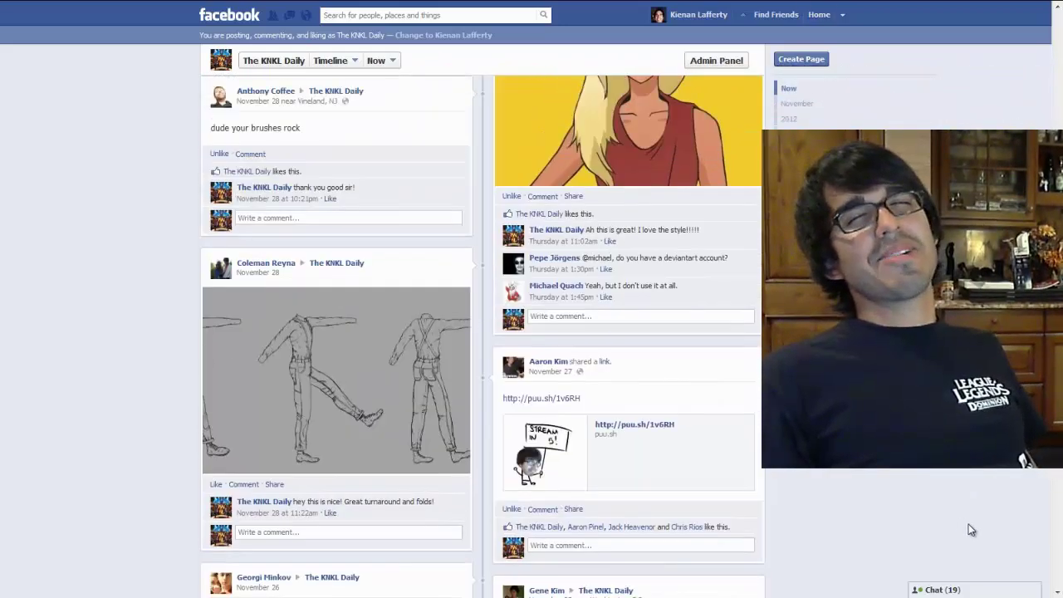
scroll(970, 529, up, 3)
scroll(971, 529, down, 3)
scroll(971, 529, up, 3)
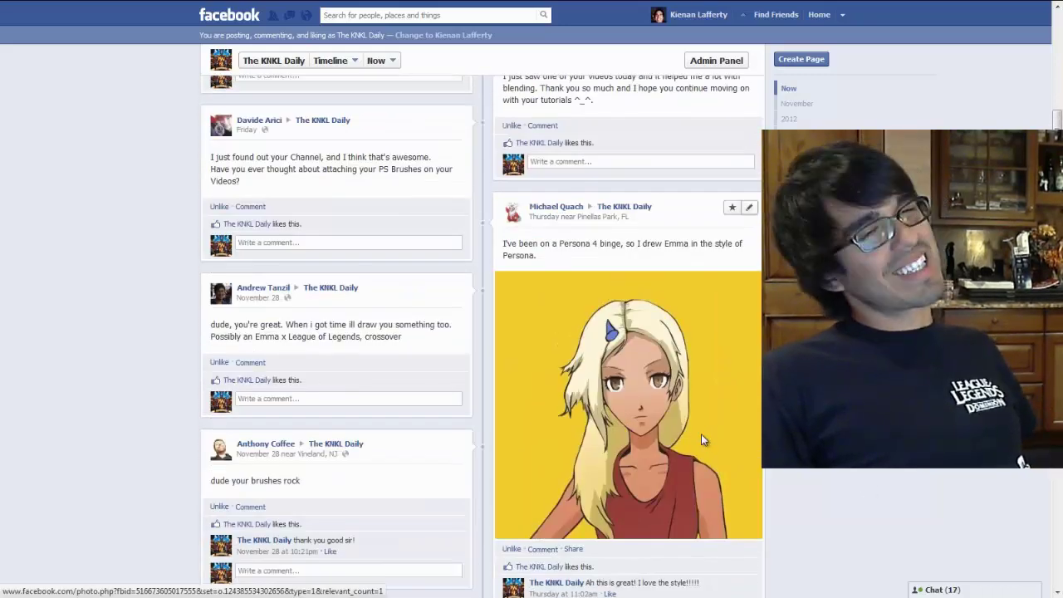
click(735, 459)
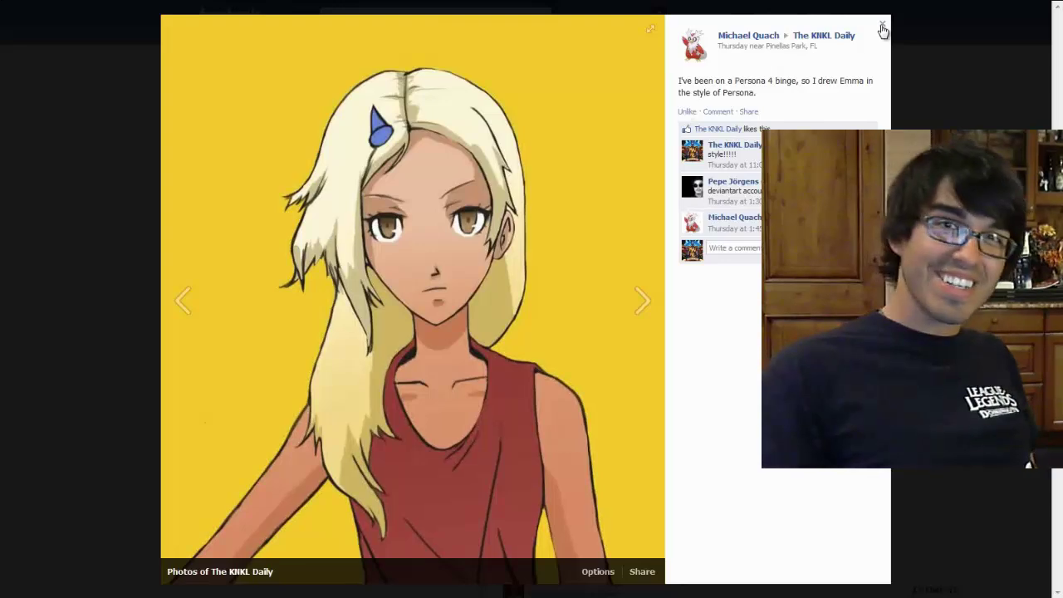
click(883, 24)
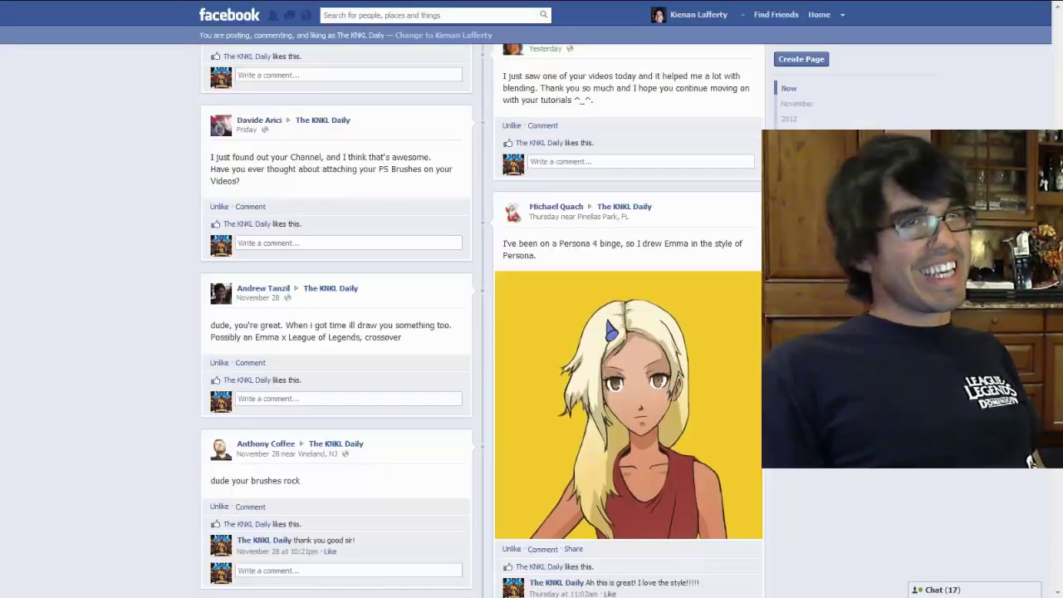
scroll(482, 332, up, 2)
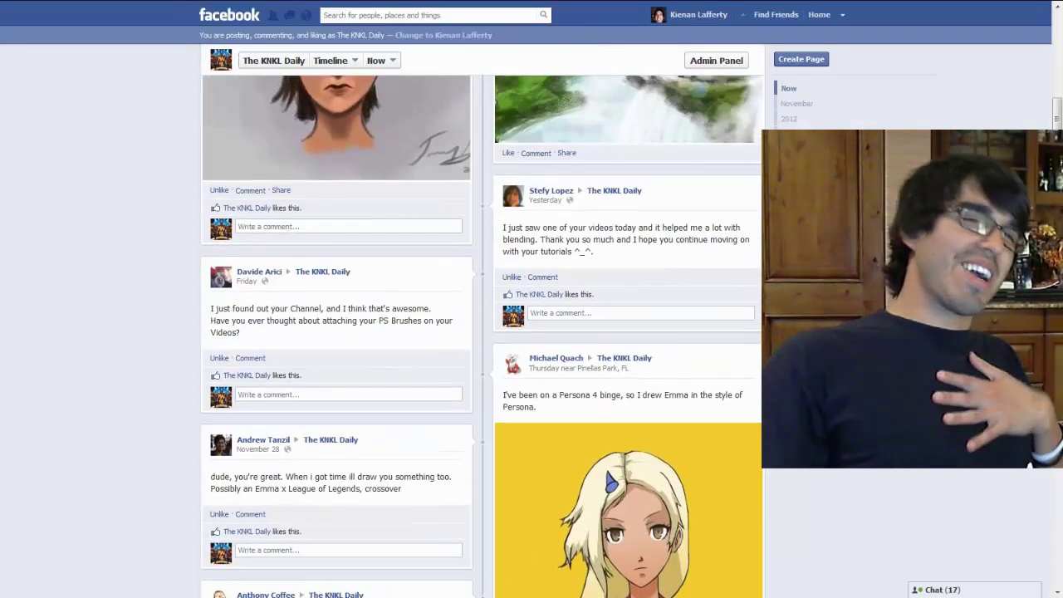
scroll(482, 332, up, 4)
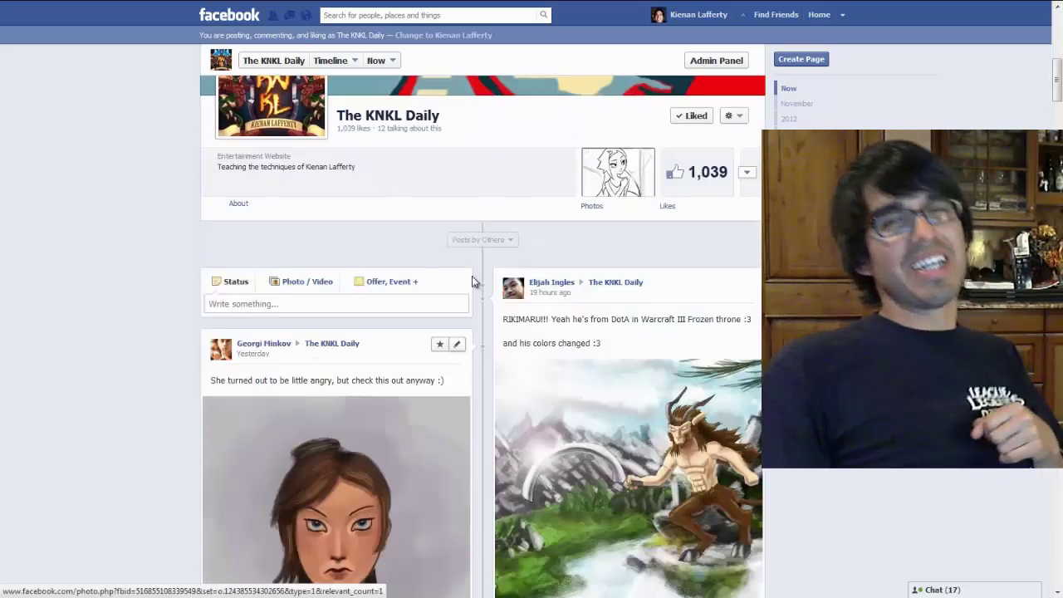
scroll(472, 276, up, 3)
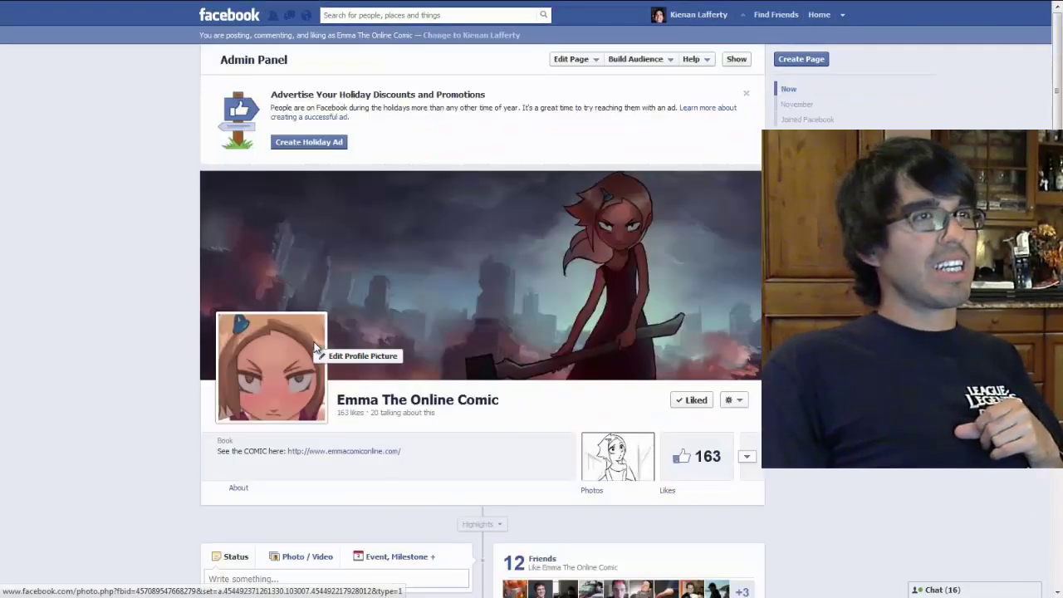
- List the posts by others on the Emma The Online Comic page and view the Emma sculpture photo enlarged
scroll(142, 410, down, 5)
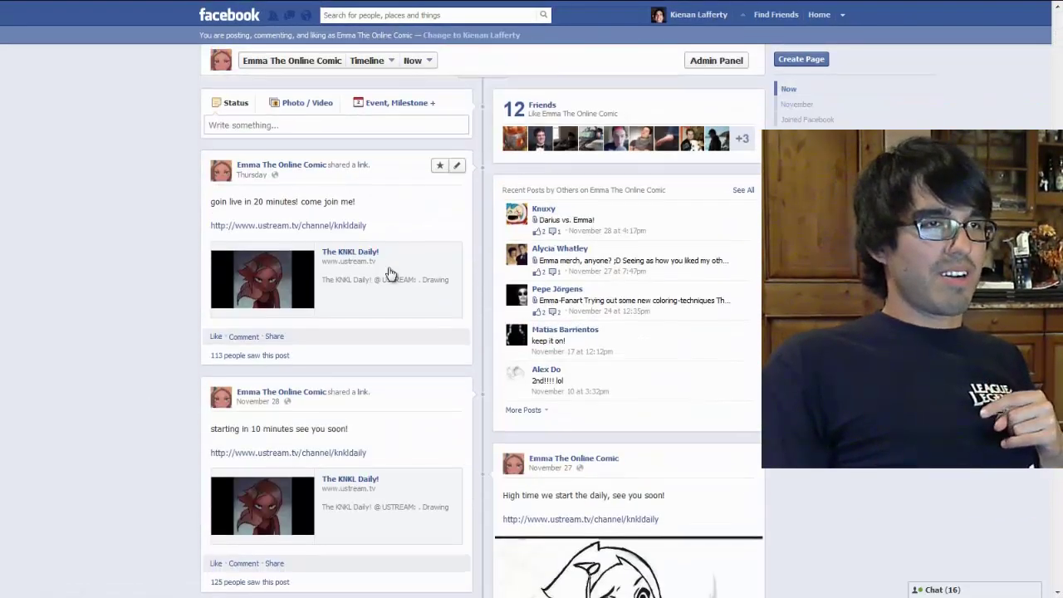
scroll(496, 288, up, 2)
click(498, 297)
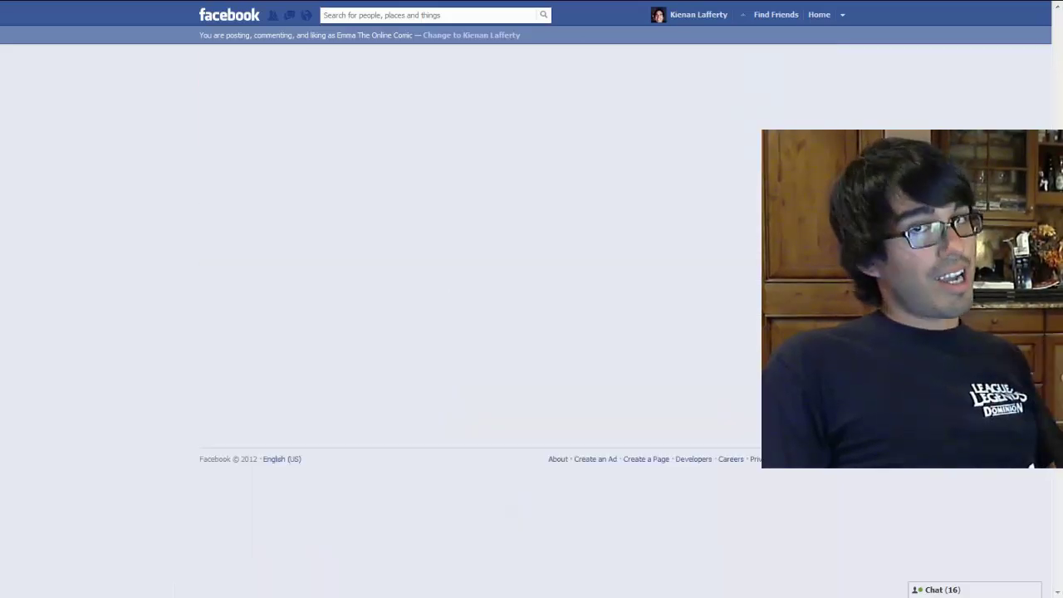
scroll(482, 333, down, 3)
scroll(676, 324, down, 2)
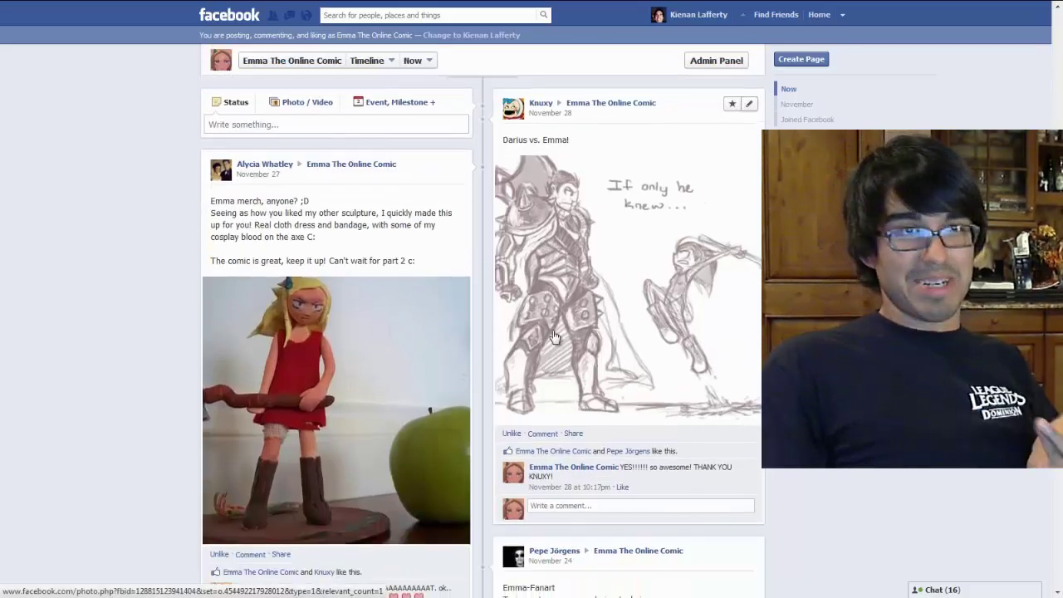
click(366, 412)
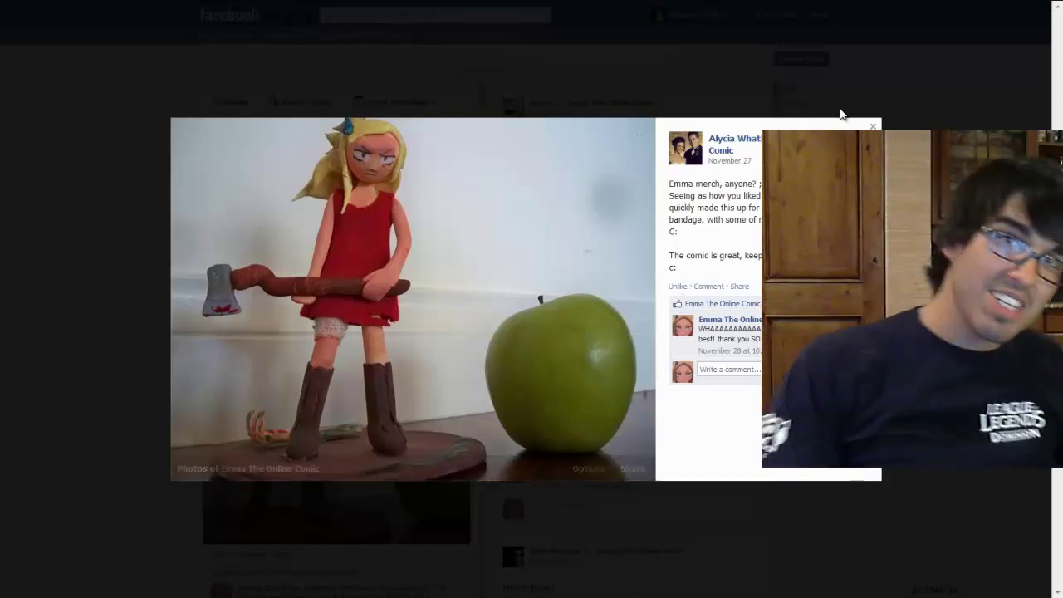
key(Escape)
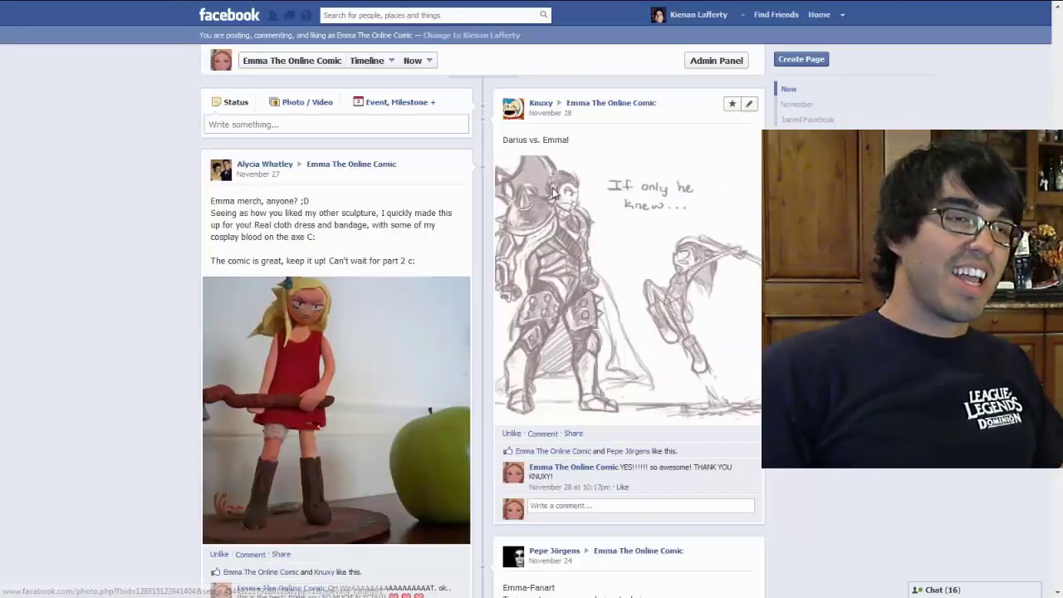
- Show the already open Twitter profile in full-screen view
mouse_move(369, 5)
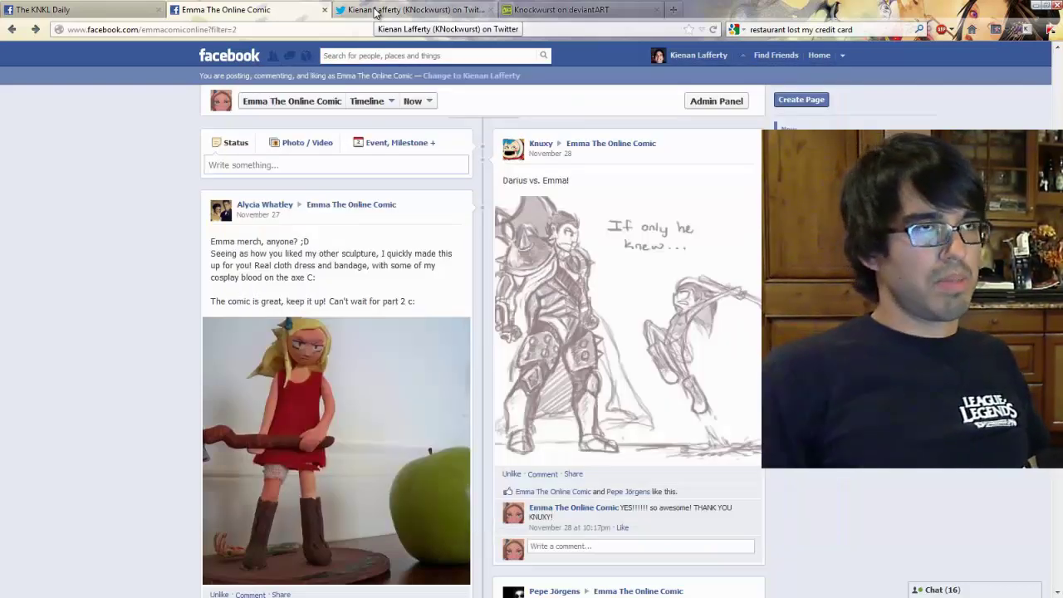
click(375, 11)
key(F11)
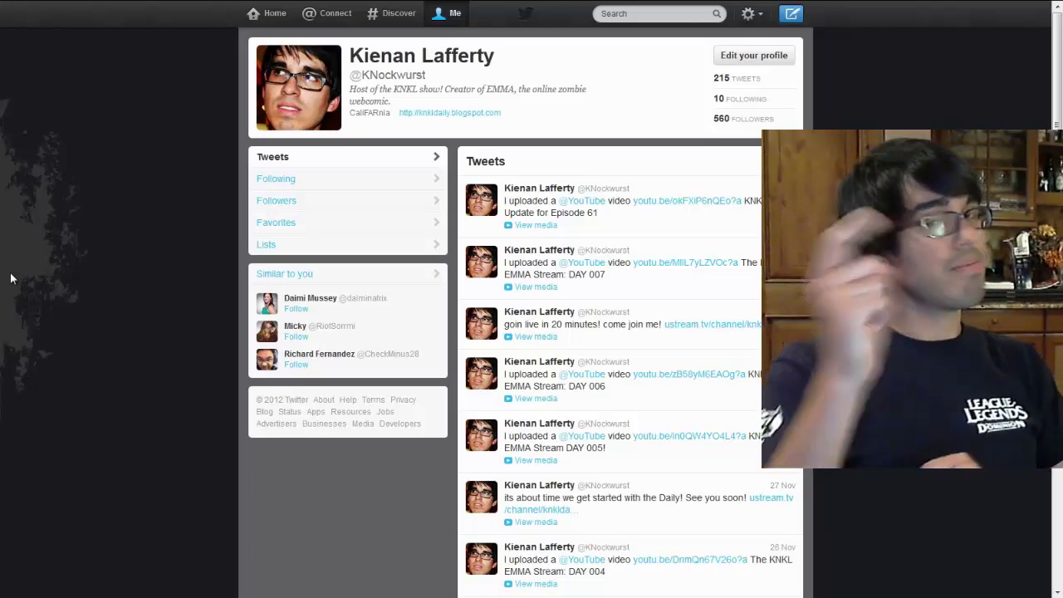
- Show the open Knockwurst deviantART profile and its web address, and view the profile in full screen
mouse_move(205, 4)
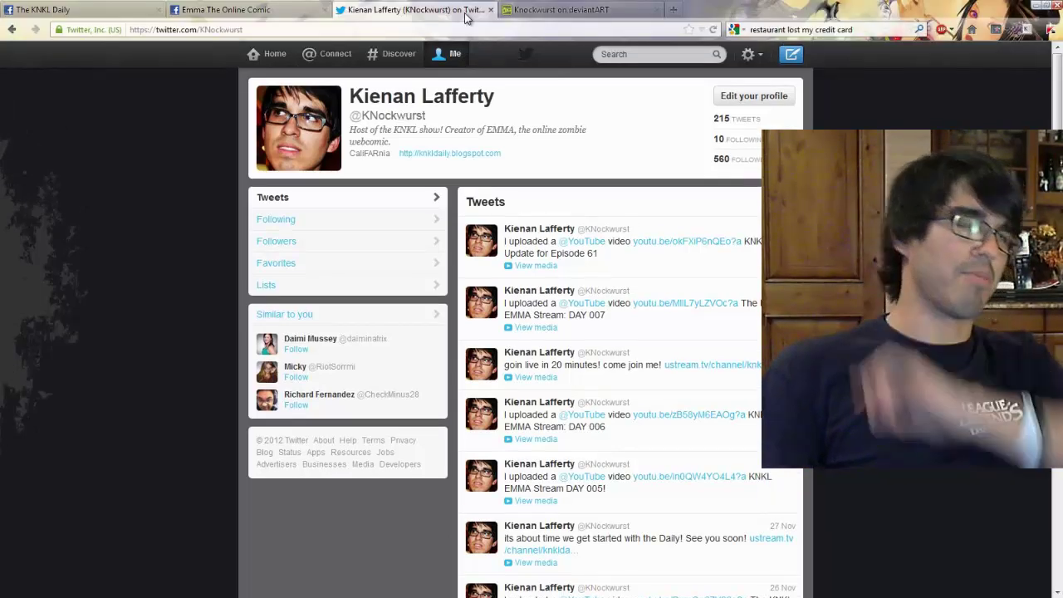
click(568, 10)
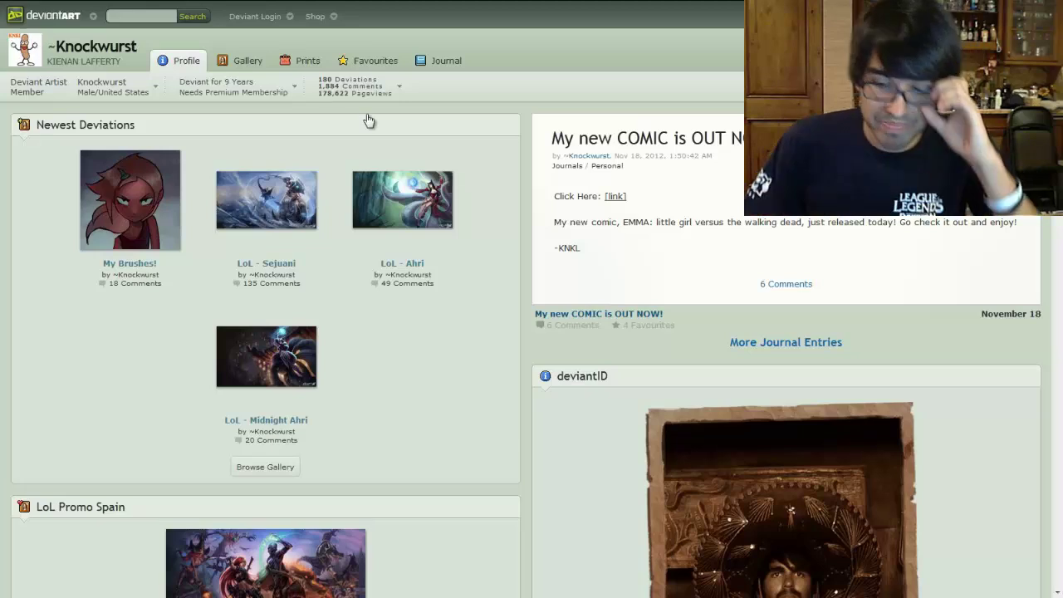
key(F11)
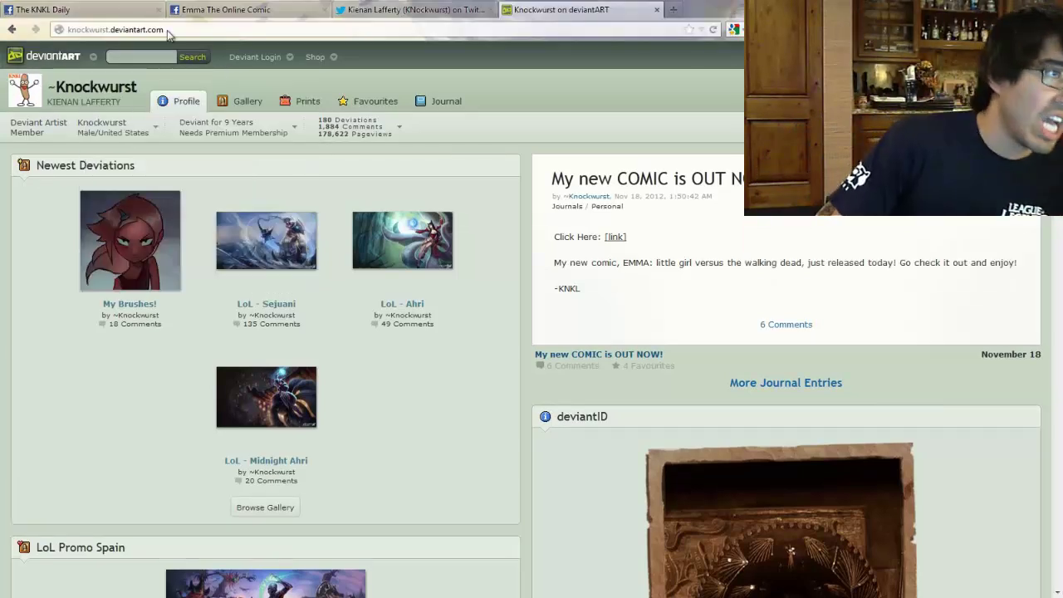
click(167, 31)
click(55, 334)
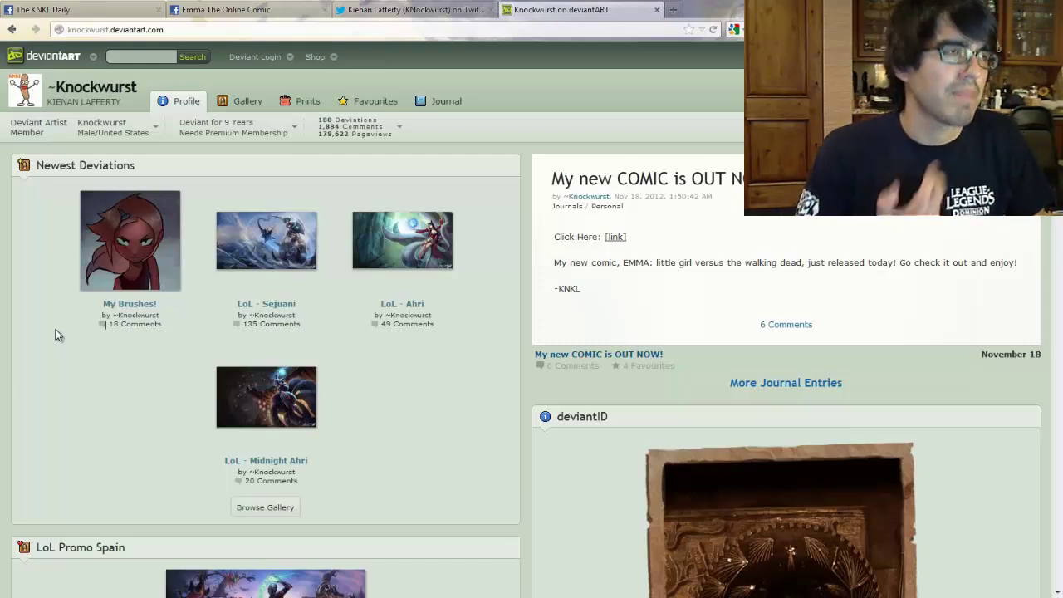
key(F11)
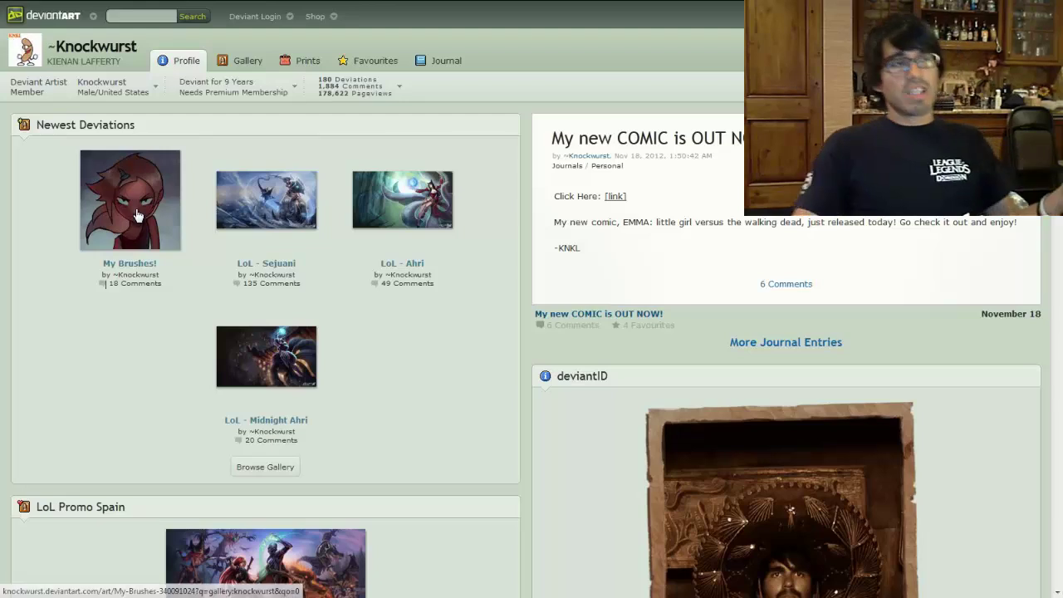
- Open the My Brushes! deviation, request its file download with the Save File option, and cancel the download
click(137, 211)
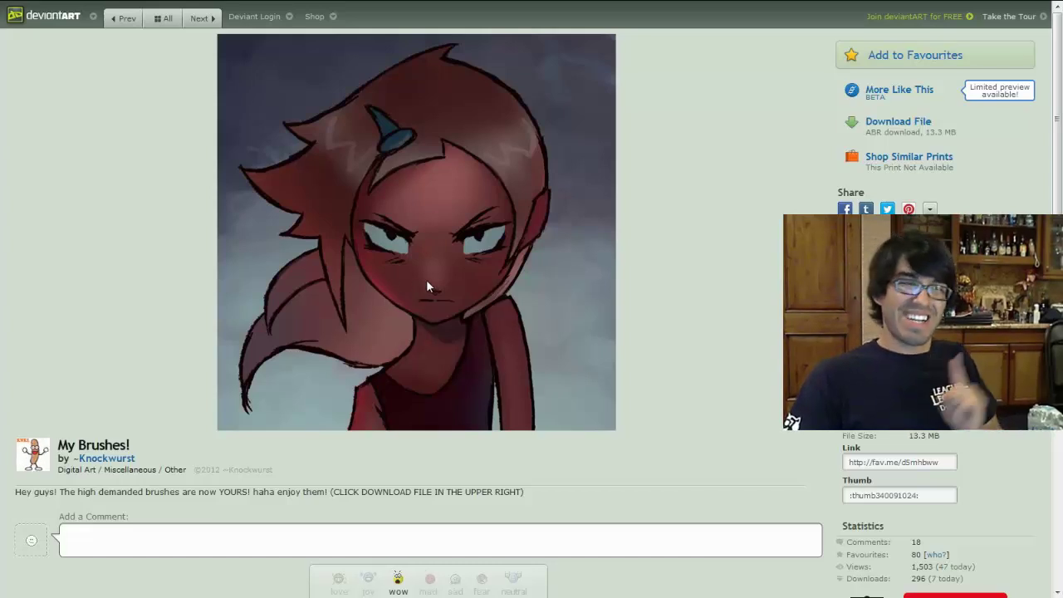
click(898, 122)
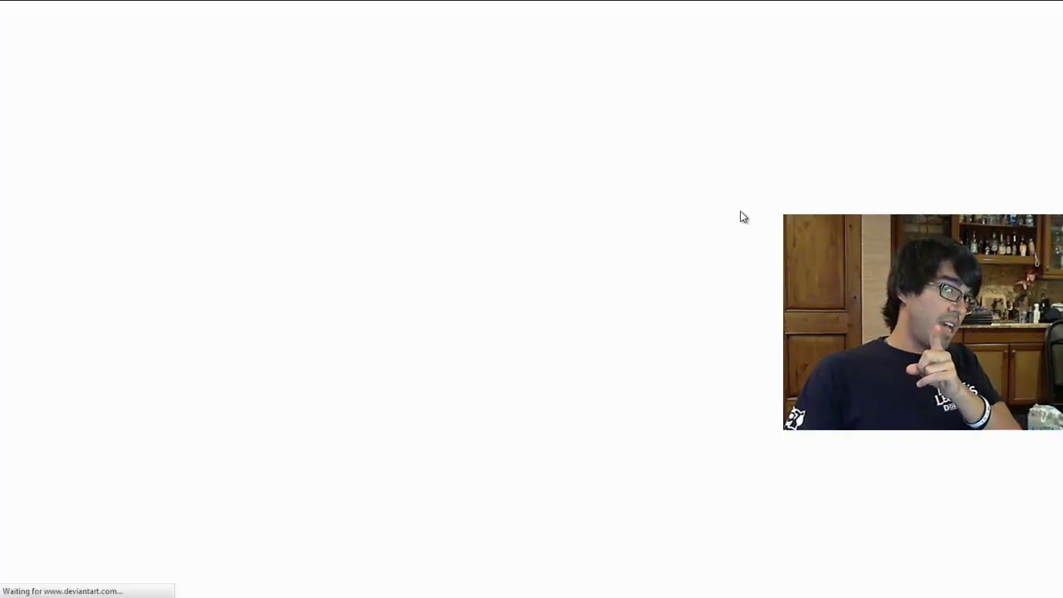
click(849, 495)
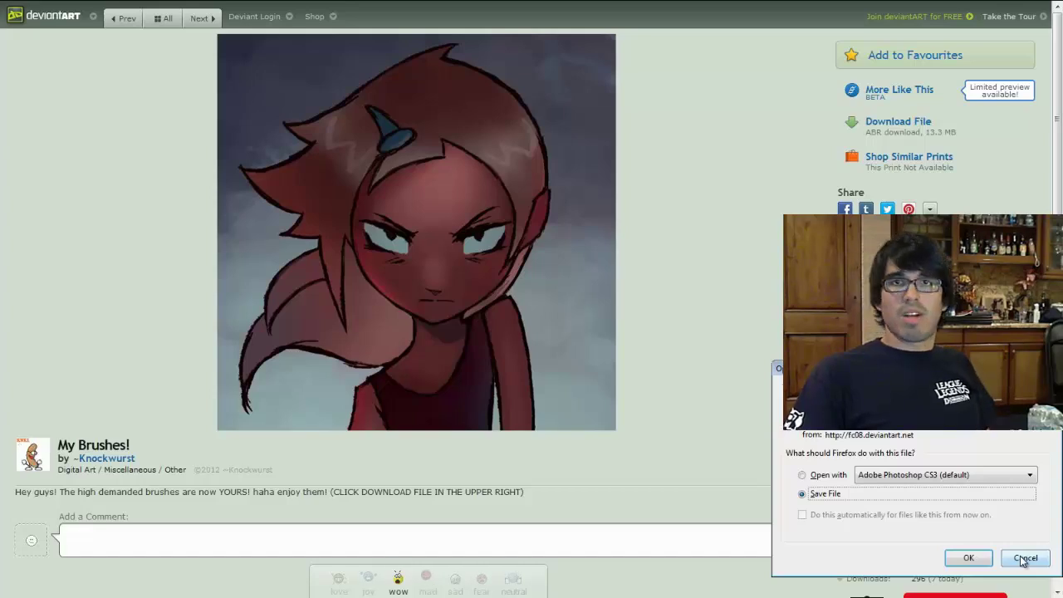
click(1024, 559)
- Switch to Photoshop and replace the current brushes with the default brush set
mouse_move(1033, 6)
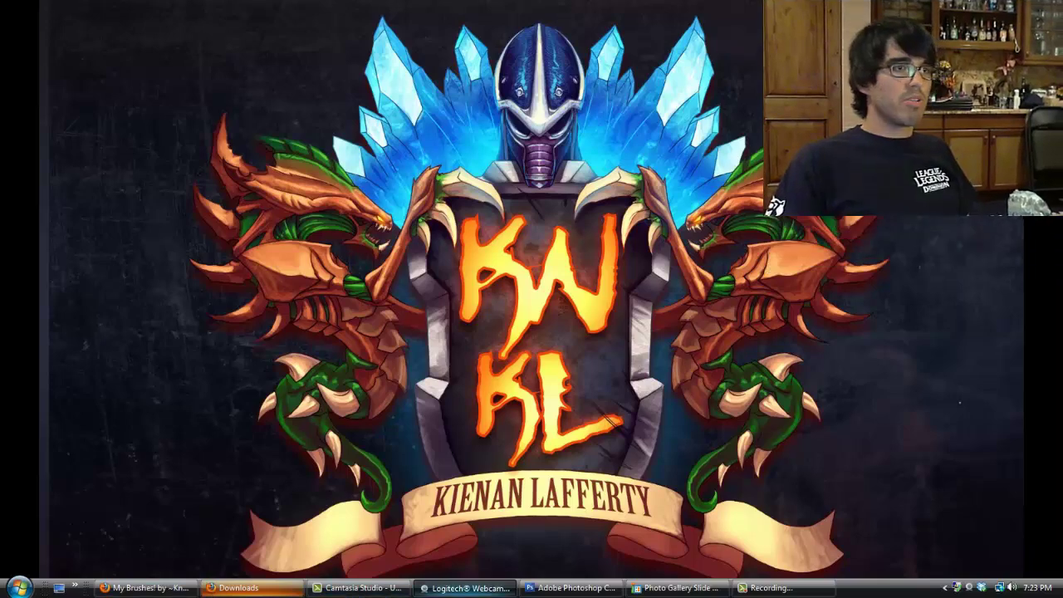
click(573, 588)
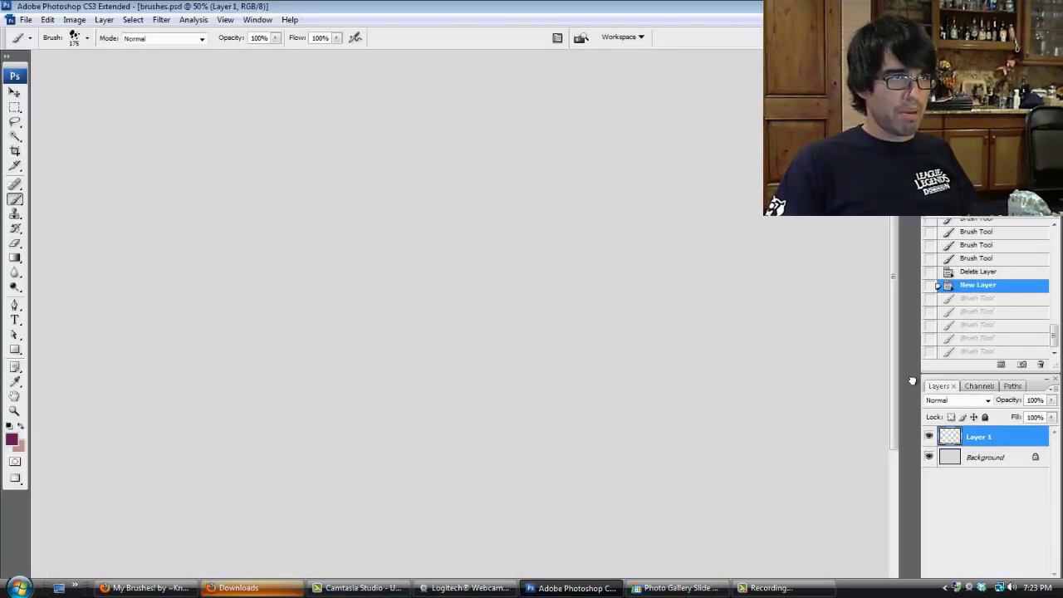
click(87, 37)
click(163, 62)
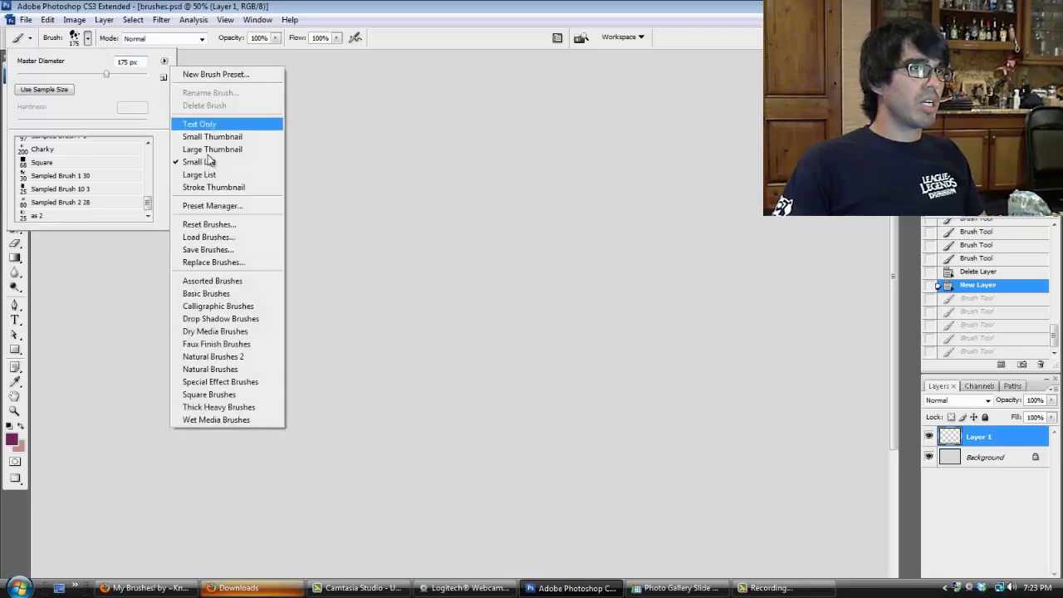
click(217, 225)
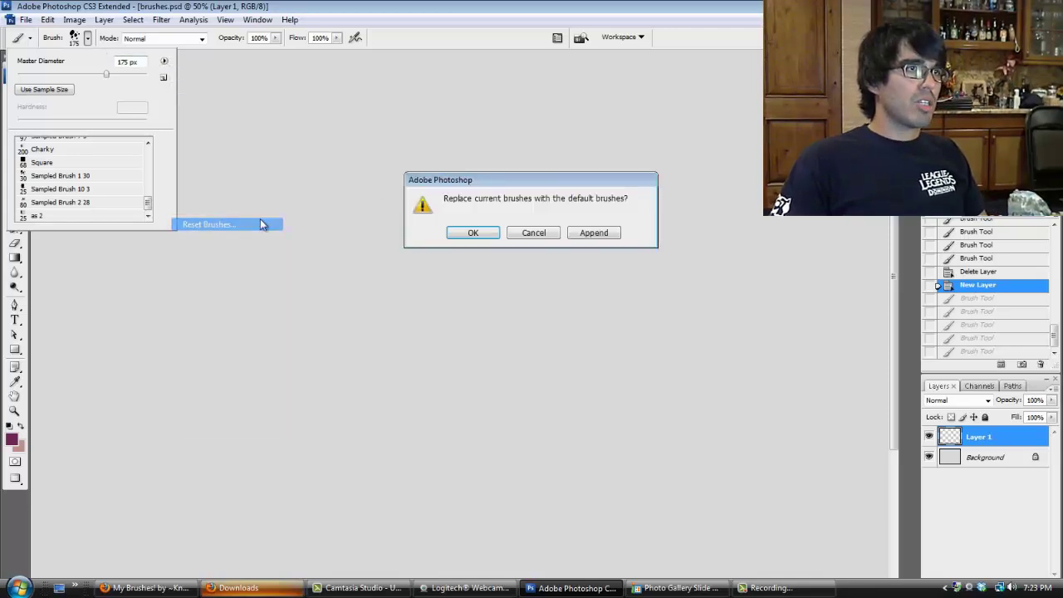
click(475, 233)
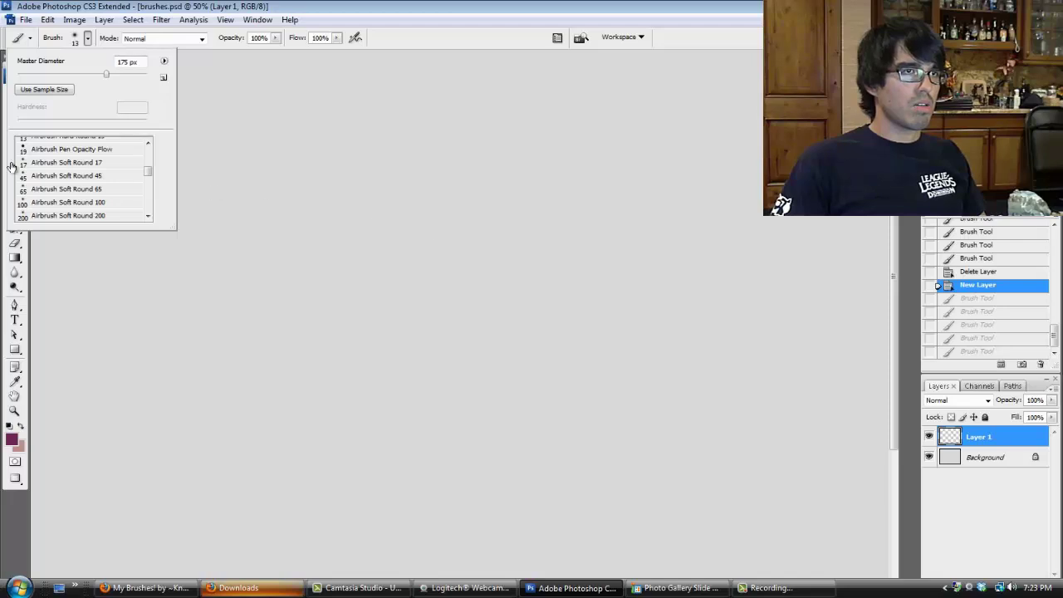
- Choose the Hard Round 13 pixels brush preset and close the brush picker
drag(140, 167, 142, 147)
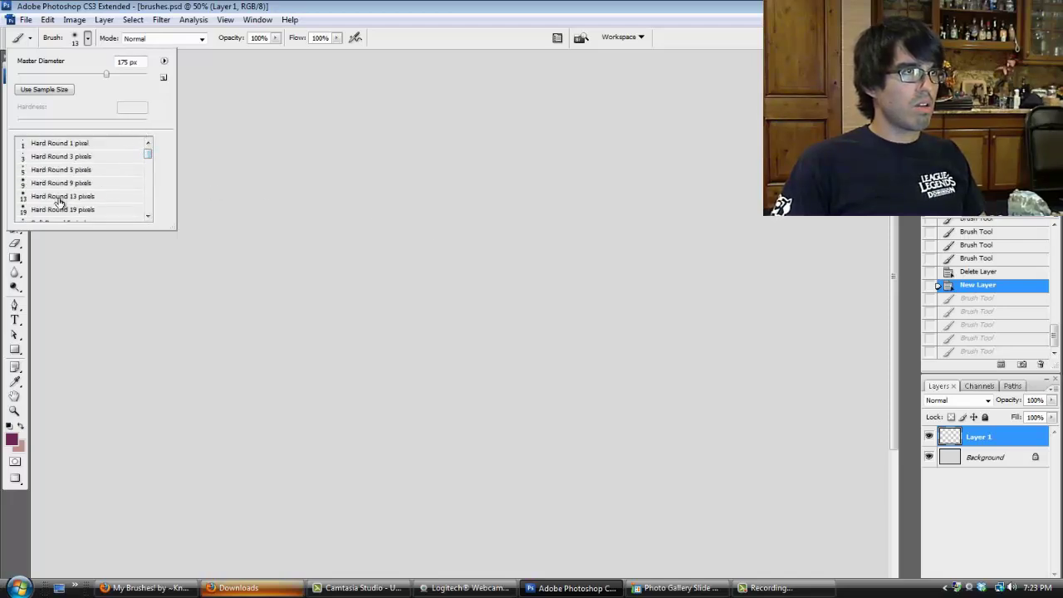
click(64, 196)
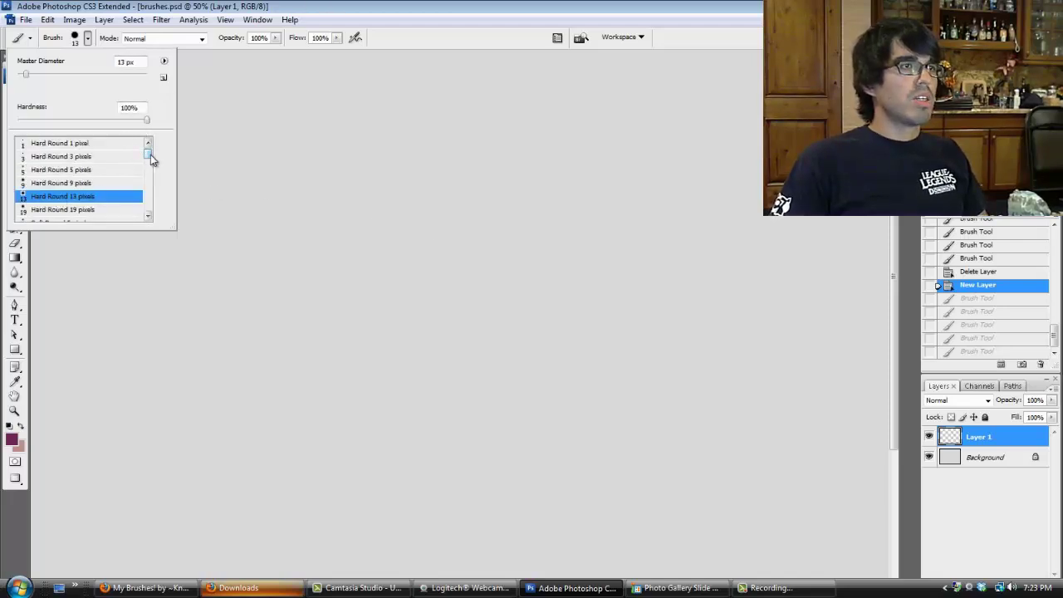
mouse_move(147, 154)
mouse_down()
mouse_move(147, 186)
mouse_move(154, 159)
mouse_move(143, 158)
mouse_move(155, 149)
mouse_up()
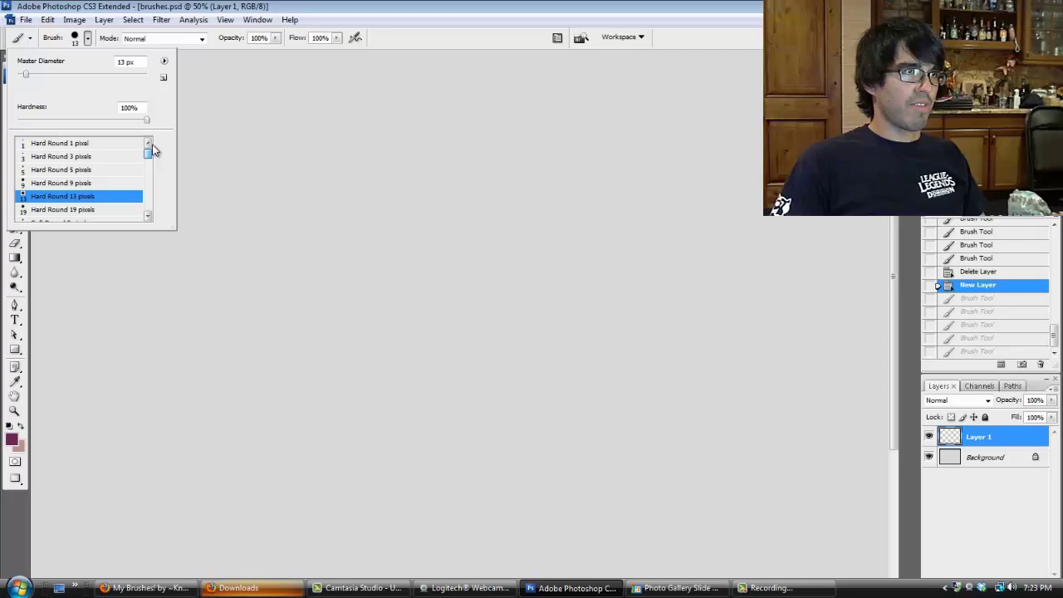
click(324, 6)
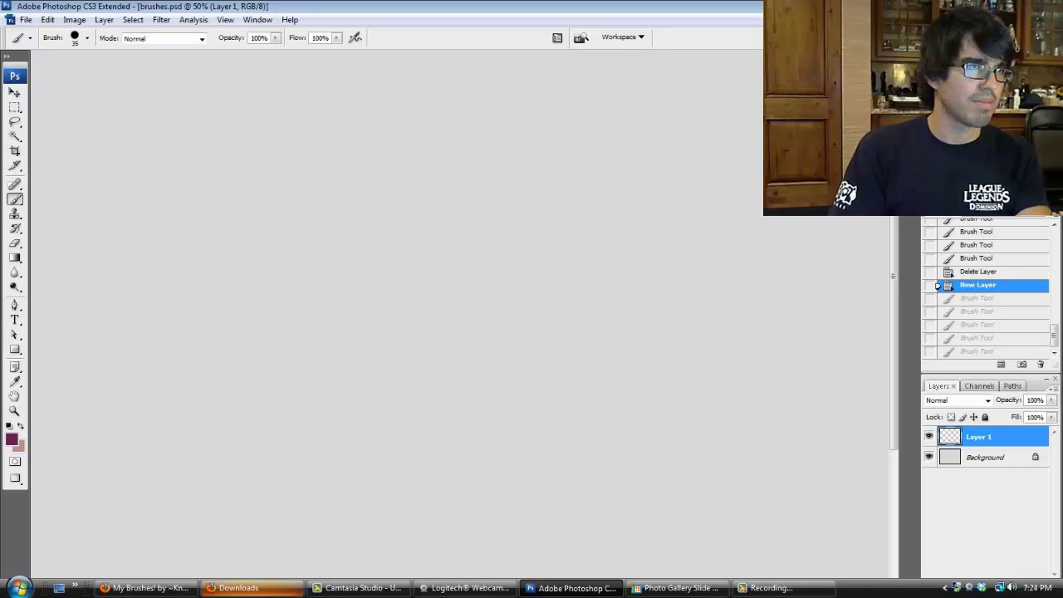
- Enlarge the hard round brush to 60 px
scroll(460, 314, up, 2)
scroll(460, 314, down, 1)
scroll(461, 314, up, 1)
scroll(460, 314, down, 1)
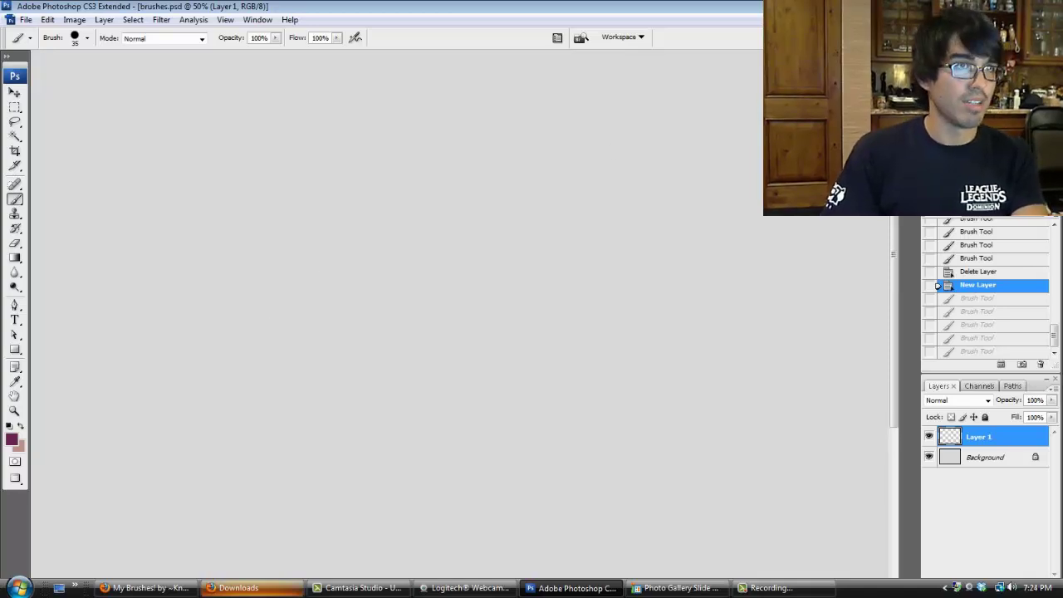
key(bracketright)
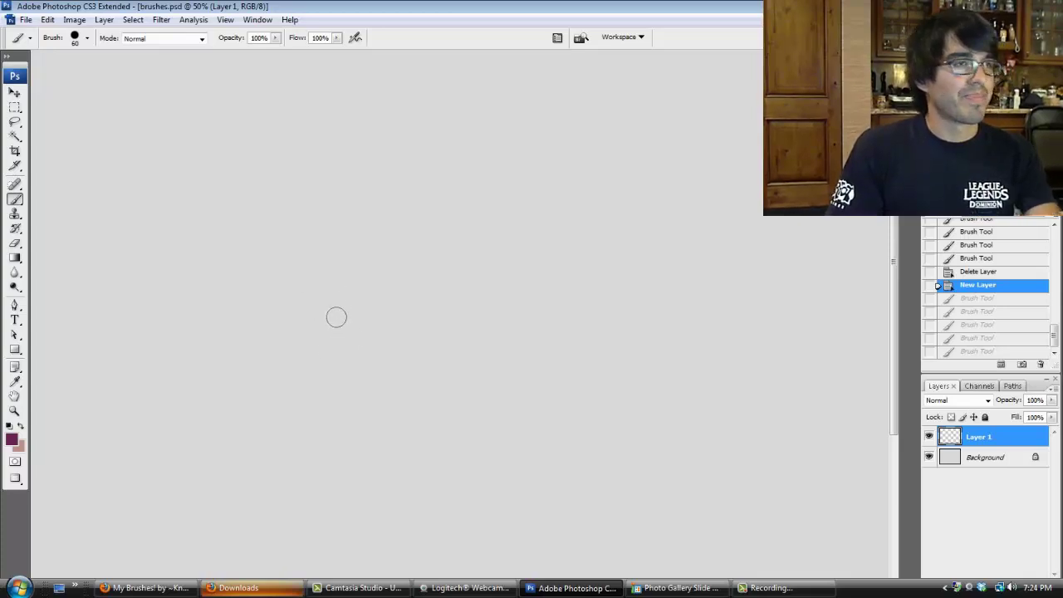
- Try looping purple brush strokes on Layer 1, revert to the New Layer history state, and paint new overlapping loops
mouse_move(365, 415)
mouse_down()
mouse_move(268, 254)
mouse_move(345, 405)
mouse_move(463, 235)
mouse_move(690, 204)
mouse_move(254, 247)
mouse_move(570, 349)
mouse_move(637, 161)
mouse_move(663, 337)
mouse_move(729, 214)
mouse_up()
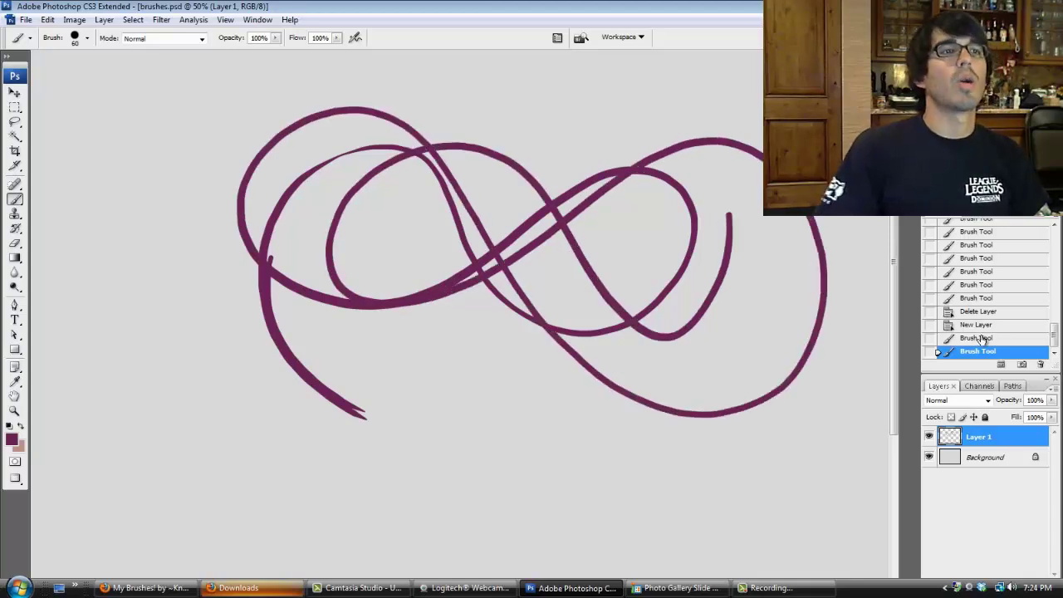
click(975, 326)
drag(450, 432, 272, 183)
mouse_move(294, 170)
mouse_down()
mouse_move(455, 251)
mouse_move(260, 316)
mouse_move(681, 441)
mouse_move(385, 256)
mouse_move(753, 83)
mouse_up()
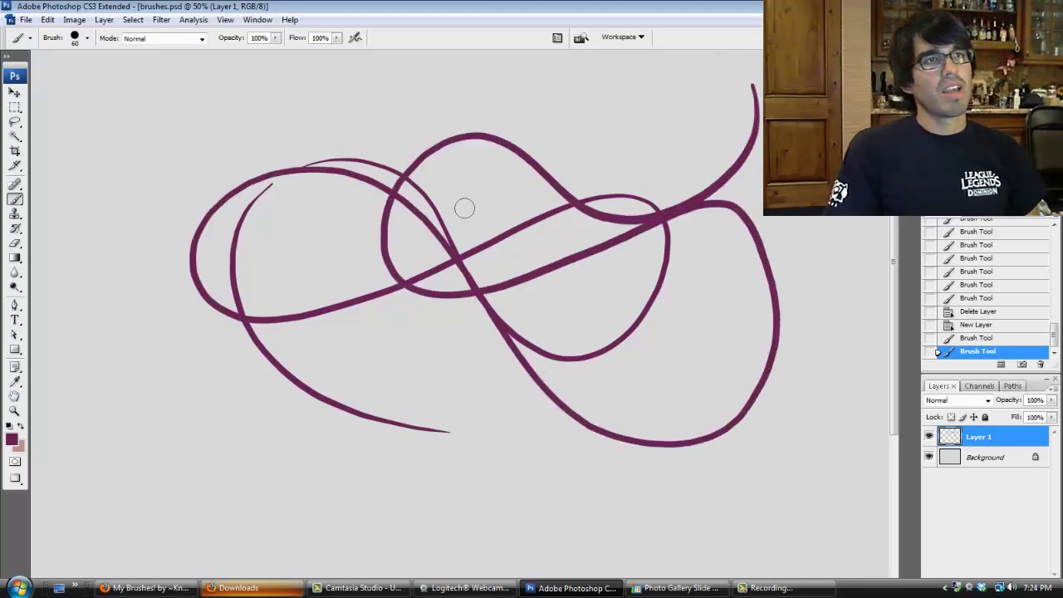
- Choose the Soft Round 200 pixels brush preset and close the brush picker
click(88, 42)
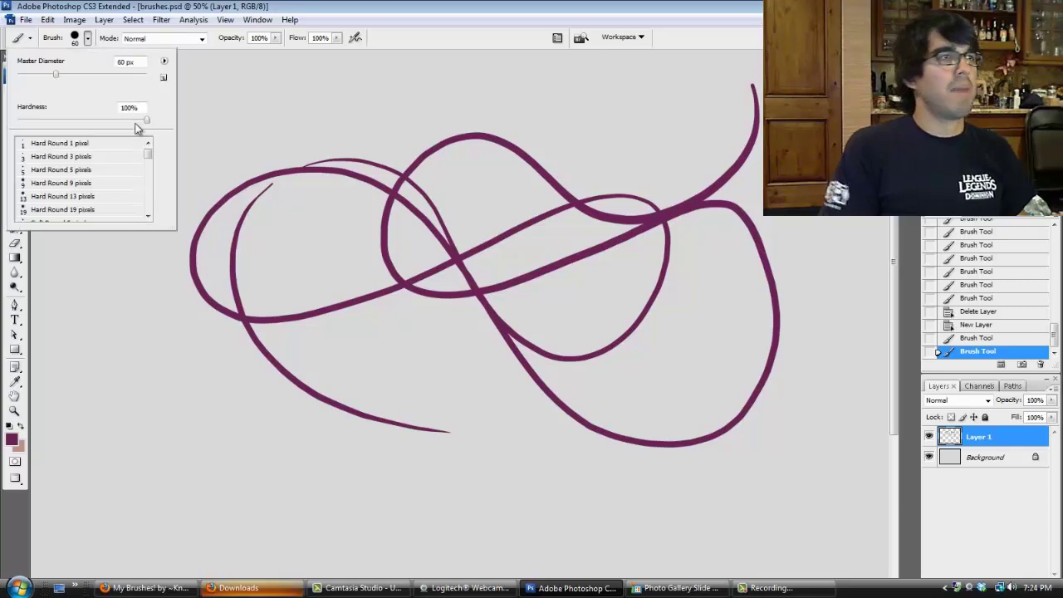
drag(150, 154, 149, 169)
click(91, 174)
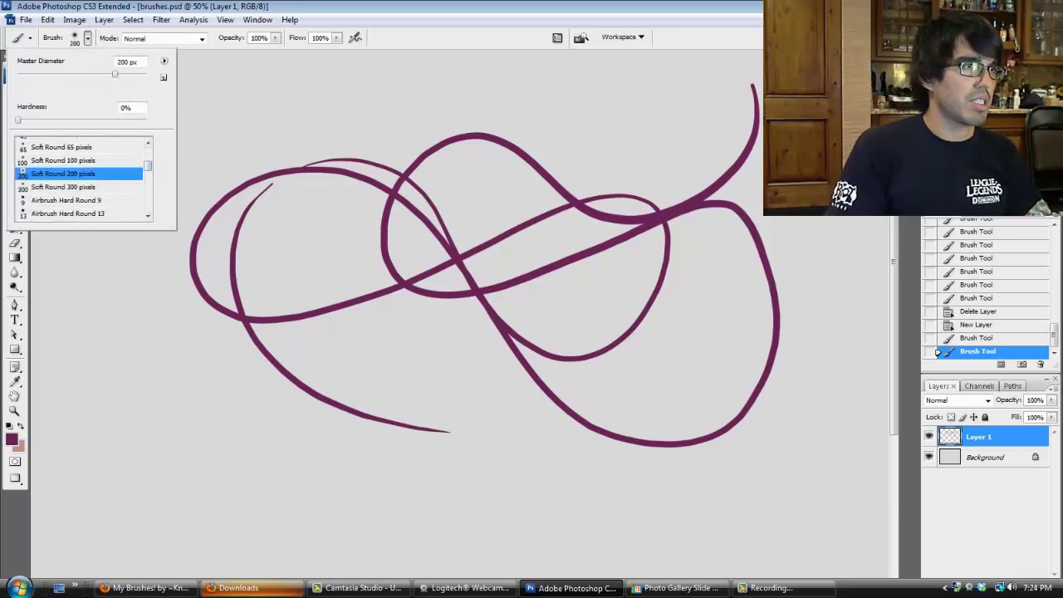
key(Return)
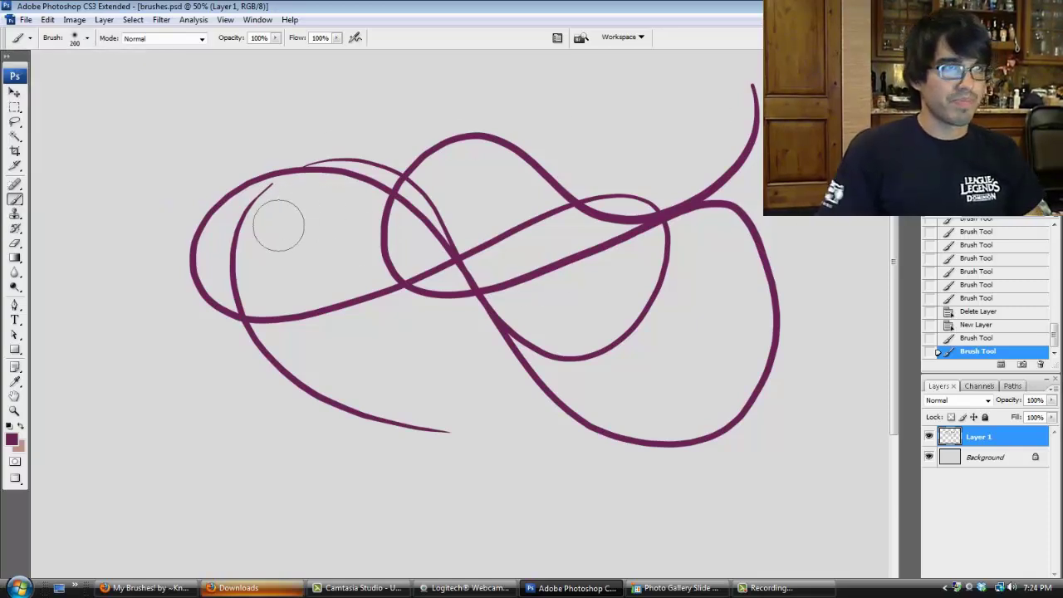
- Reduce the soft round brush to 100 px and paint long looping purple strokes across Layer 1
key(bracketright)
key(bracketleft)
key(bracketleft)
key(bracketleft)
mouse_move(139, 322)
mouse_down()
mouse_move(105, 263)
mouse_move(328, 274)
mouse_move(474, 220)
mouse_move(742, 487)
mouse_move(510, 245)
mouse_move(685, 152)
mouse_move(866, 223)
mouse_up()
key(bracketleft)
key(bracketleft)
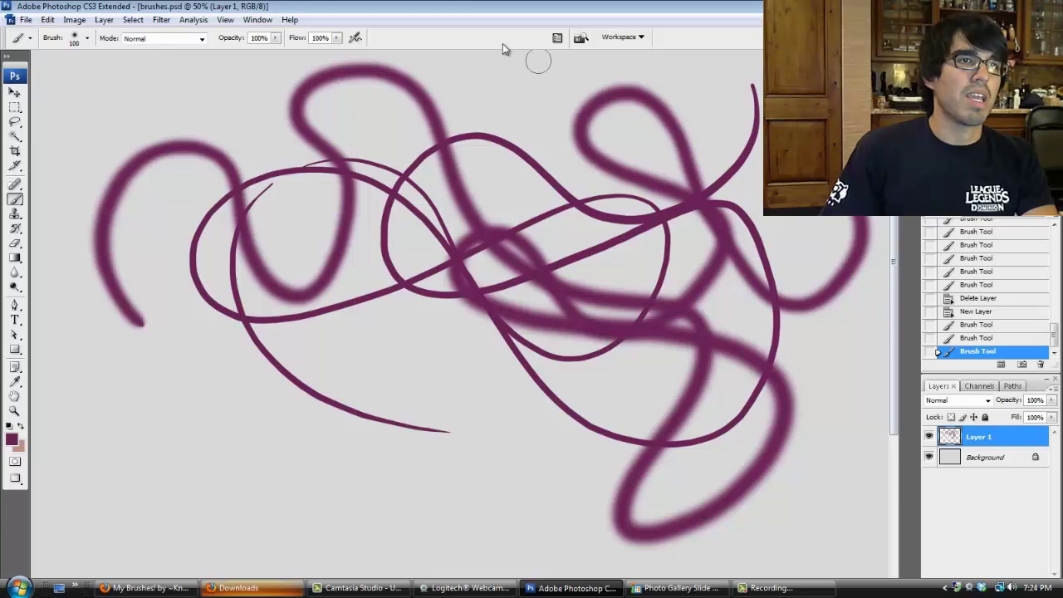
- Enable Other Dynamics for the soft round brush and review its opacity jitter and pen pressure control
click(557, 38)
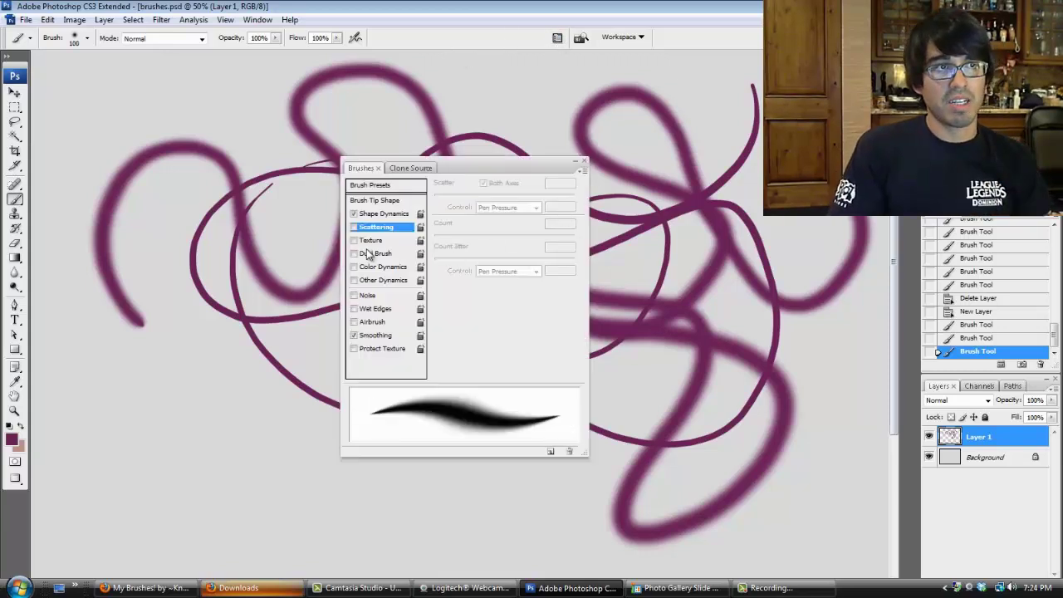
click(364, 283)
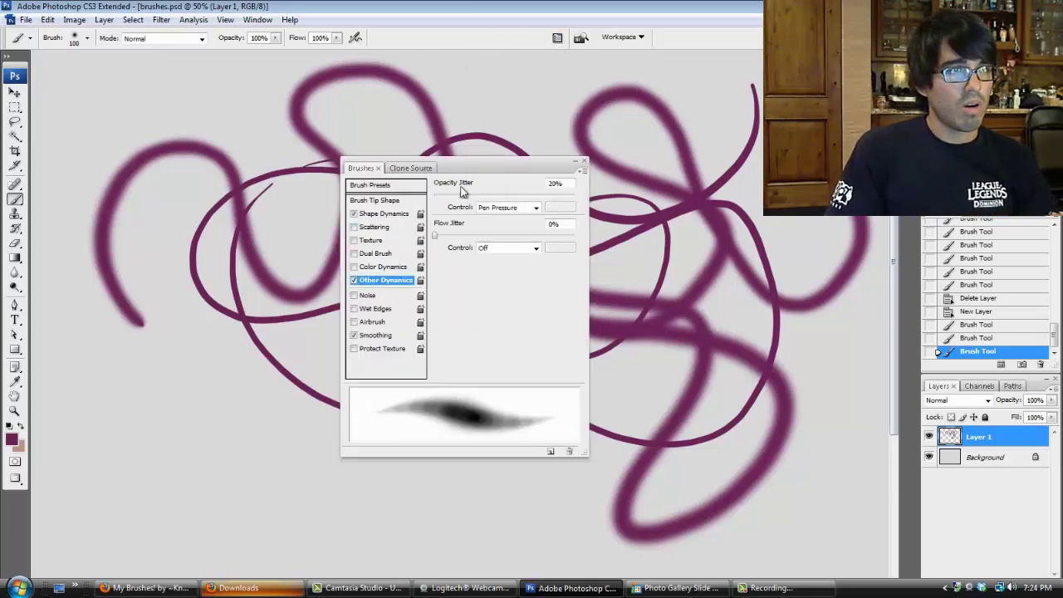
click(582, 162)
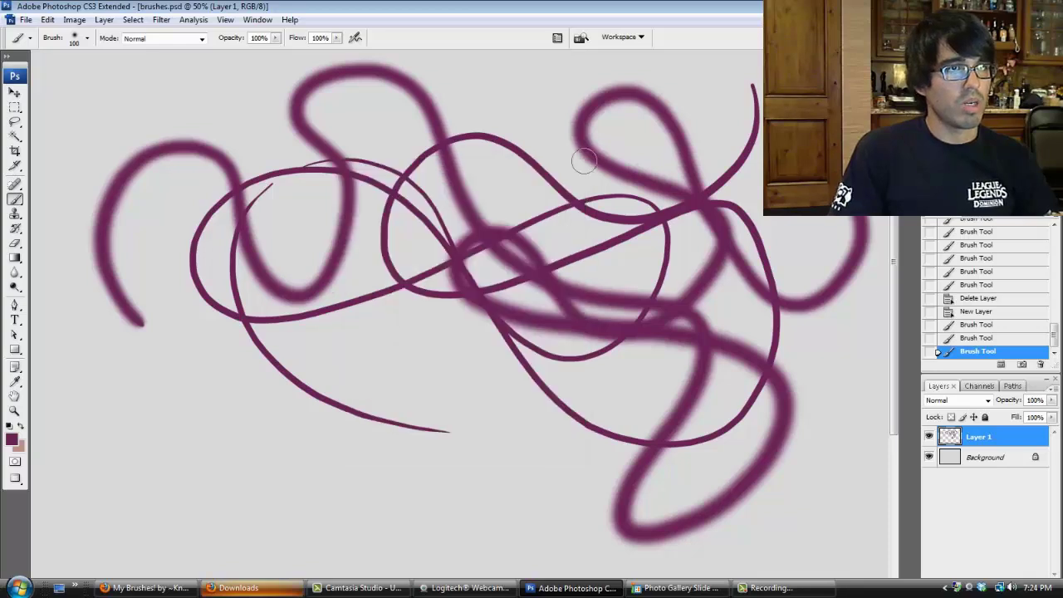
click(557, 39)
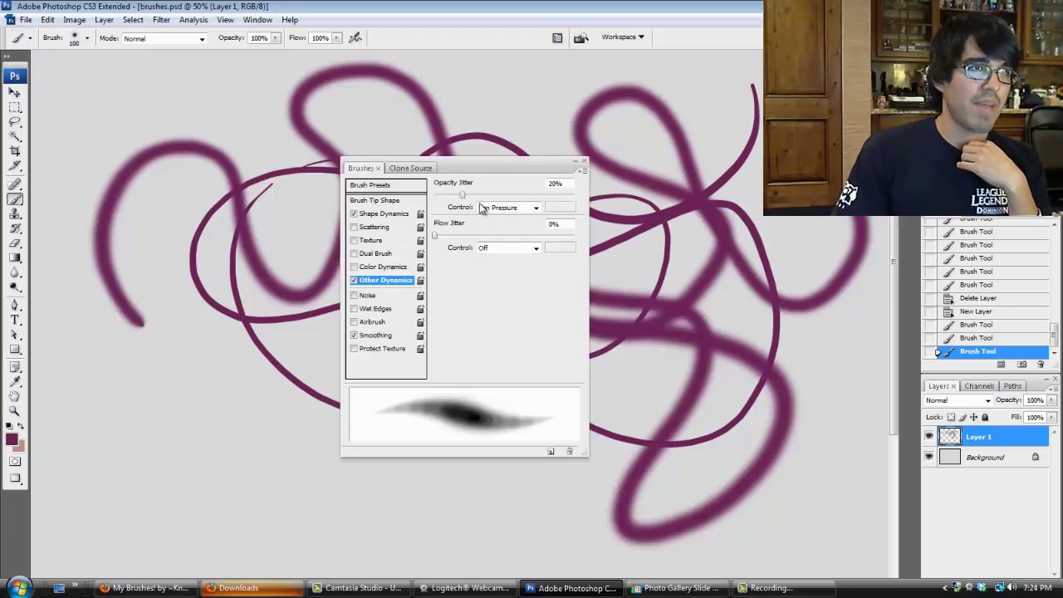
click(584, 161)
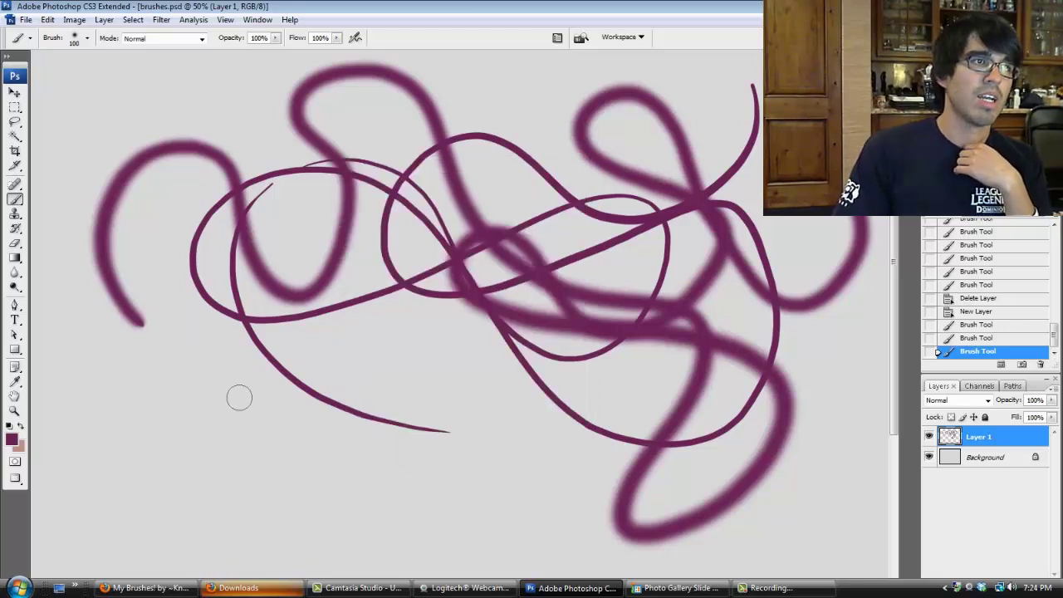
- Enlarge the brush to 175 px and paint looping strokes of varying opacity plus a single dab on Layer 1
key(bracketright)
key(bracketright)
key(bracketright)
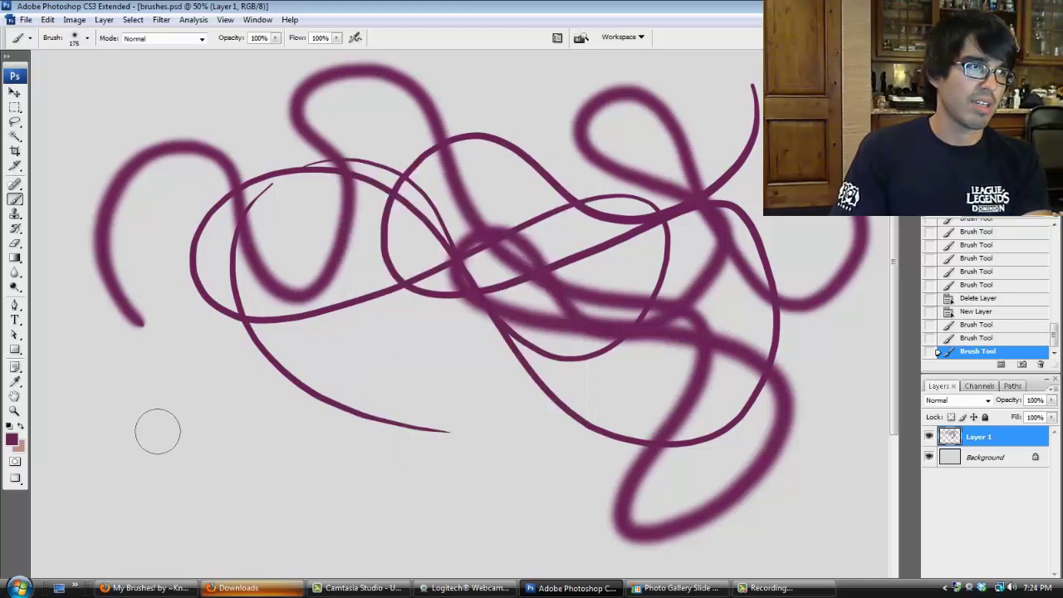
mouse_move(89, 387)
mouse_down()
mouse_move(136, 443)
mouse_move(396, 459)
mouse_move(332, 390)
mouse_move(349, 287)
mouse_move(631, 390)
mouse_move(660, 274)
mouse_move(612, 147)
mouse_move(752, 104)
mouse_up()
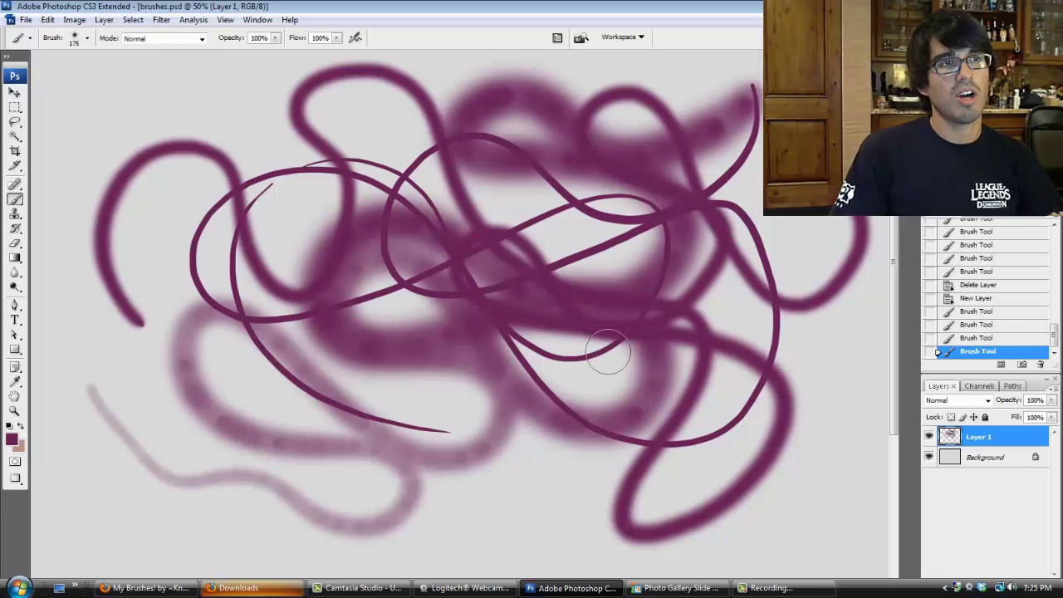
mouse_move(345, 427)
mouse_down()
mouse_move(229, 260)
mouse_move(142, 311)
mouse_move(223, 244)
mouse_move(114, 290)
mouse_move(220, 292)
mouse_up()
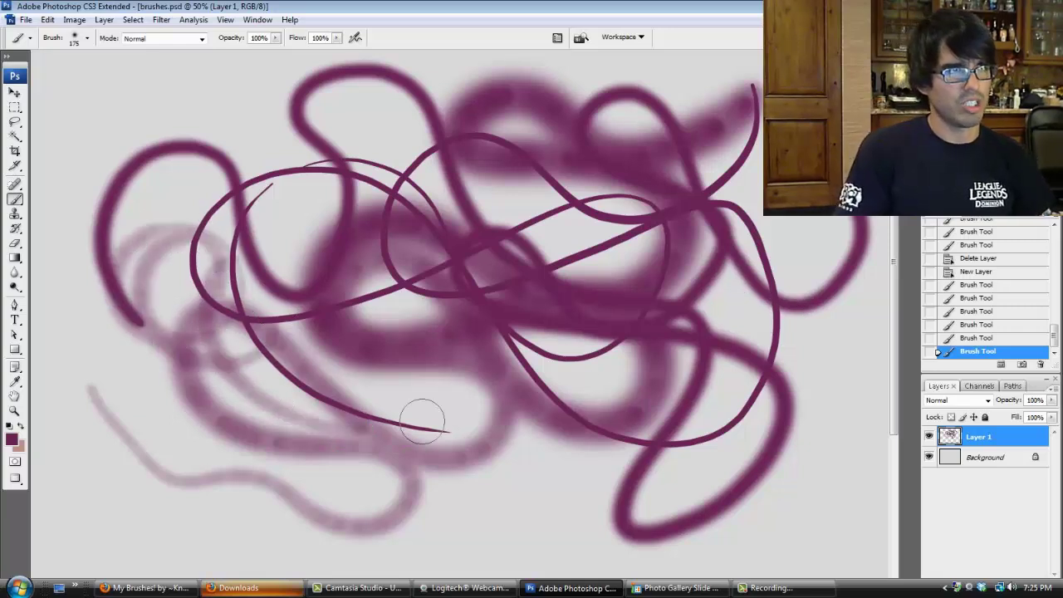
mouse_move(981, 440)
mouse_down()
mouse_move(1029, 526)
mouse_move(1000, 442)
mouse_move(987, 436)
mouse_up()
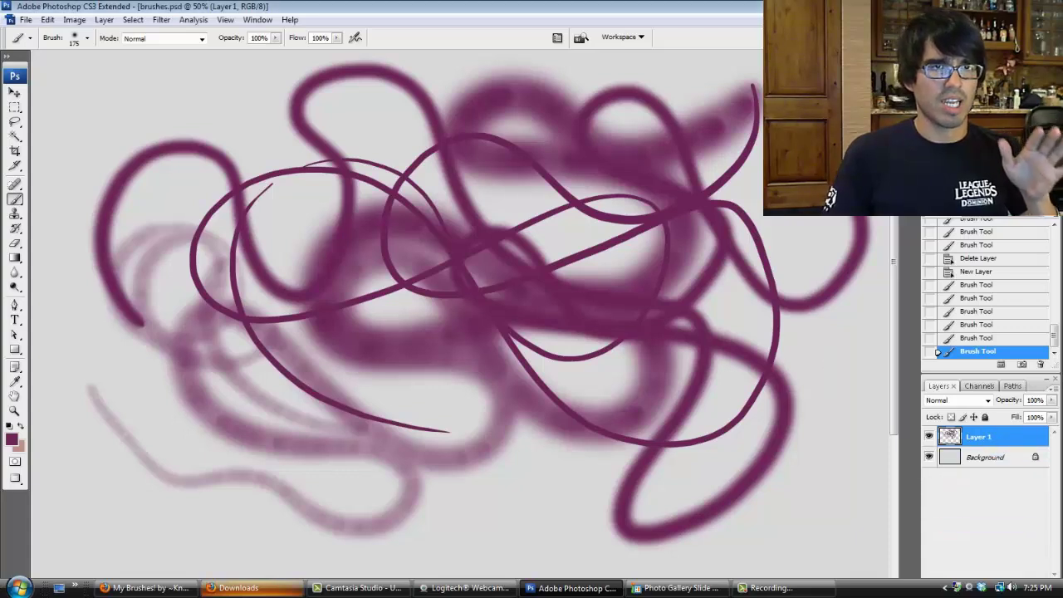
mouse_move(855, 391)
mouse_down()
mouse_move(776, 403)
mouse_move(805, 396)
mouse_up()
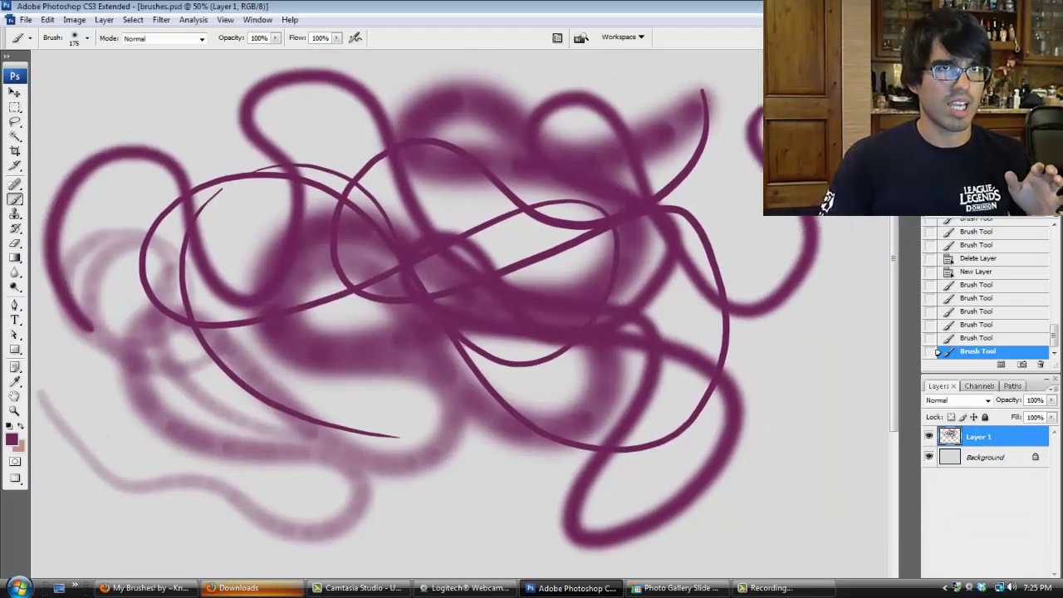
click(805, 396)
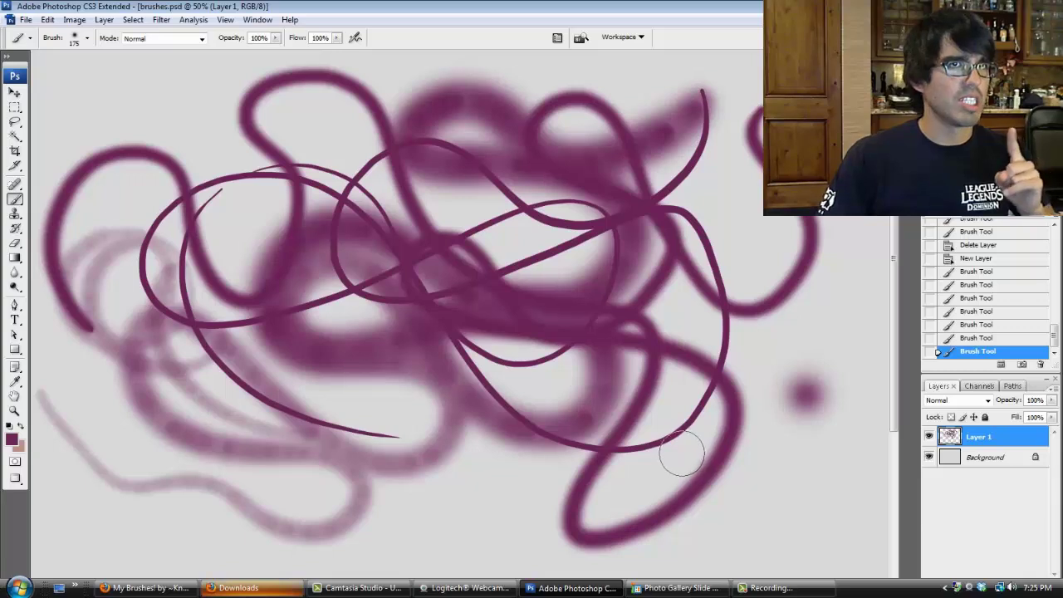
- Select the whole canvas and clear all the strokes from Layer 1
click(249, 588)
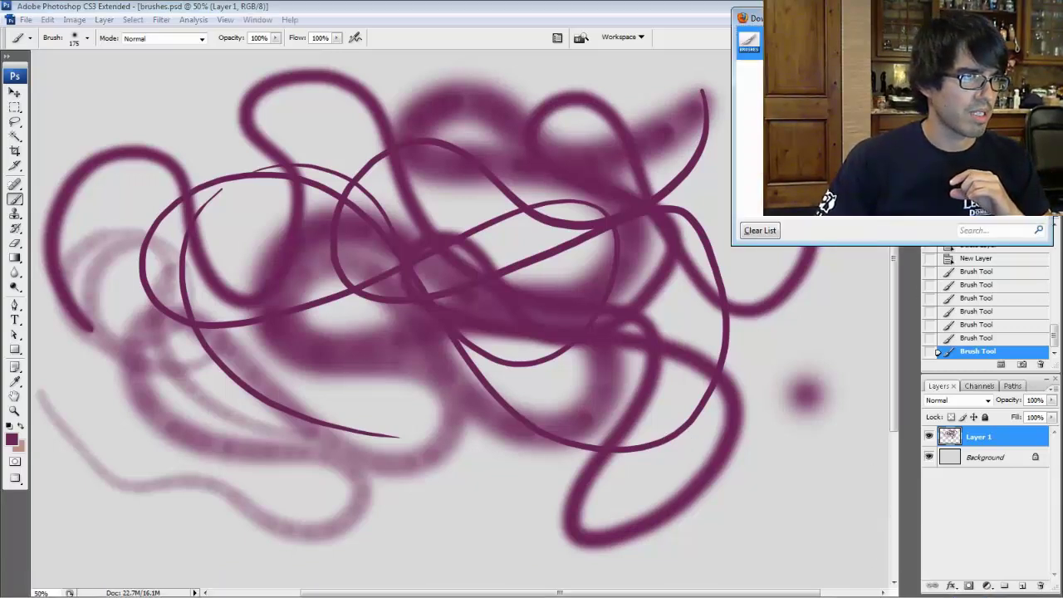
key(Escape)
drag(731, 399, 842, 392)
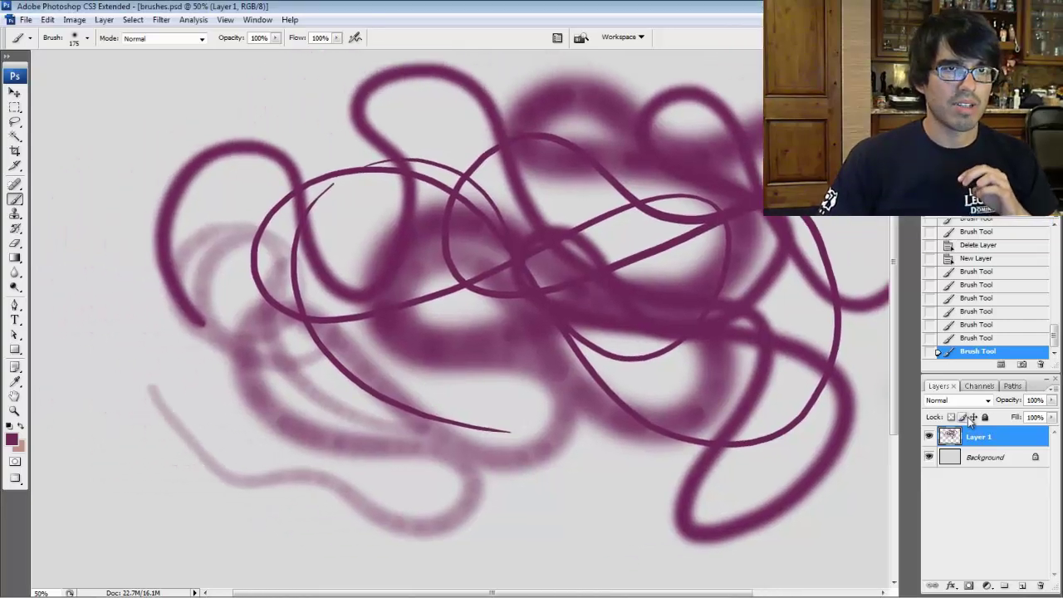
key(ctrl+a)
key(Delete)
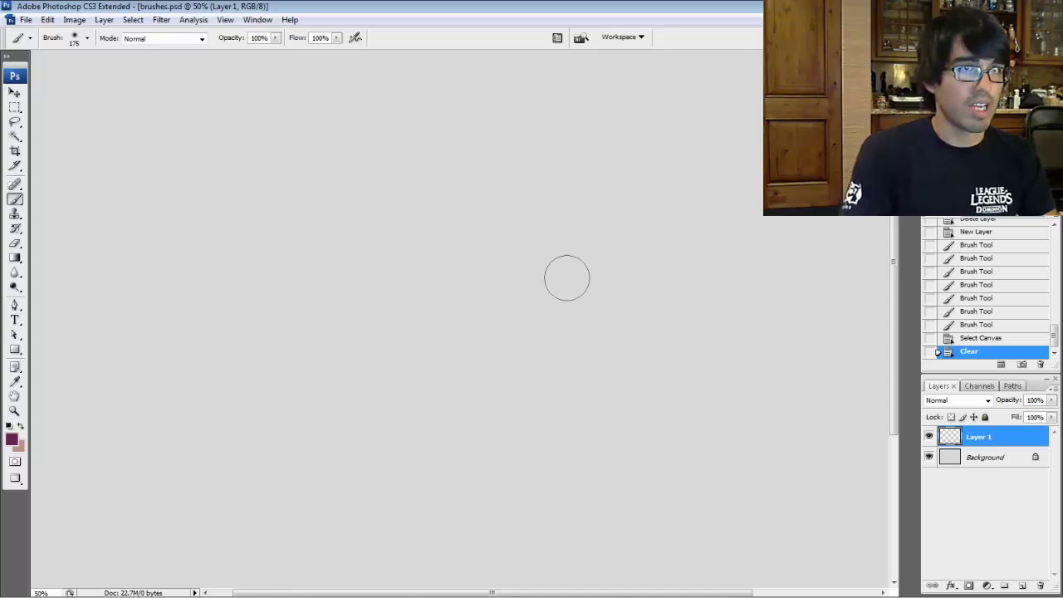
click(27, 20)
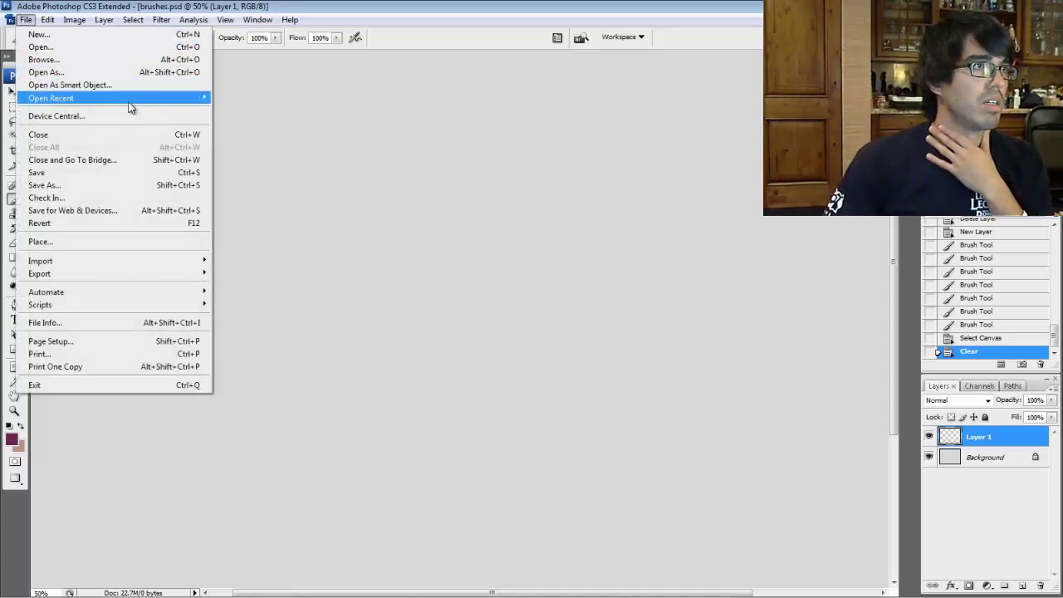
click(210, 8)
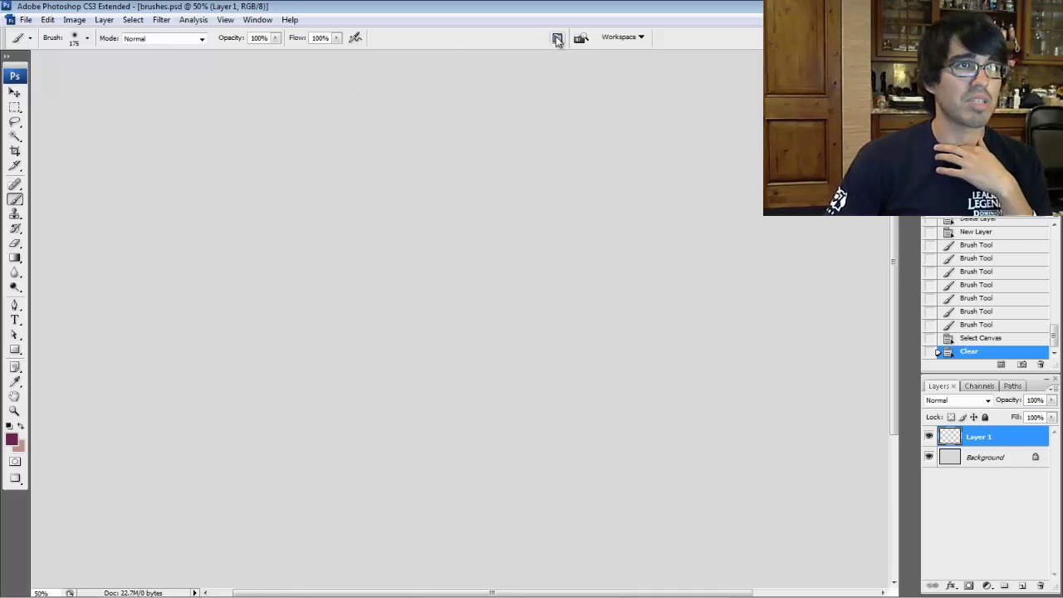
click(557, 39)
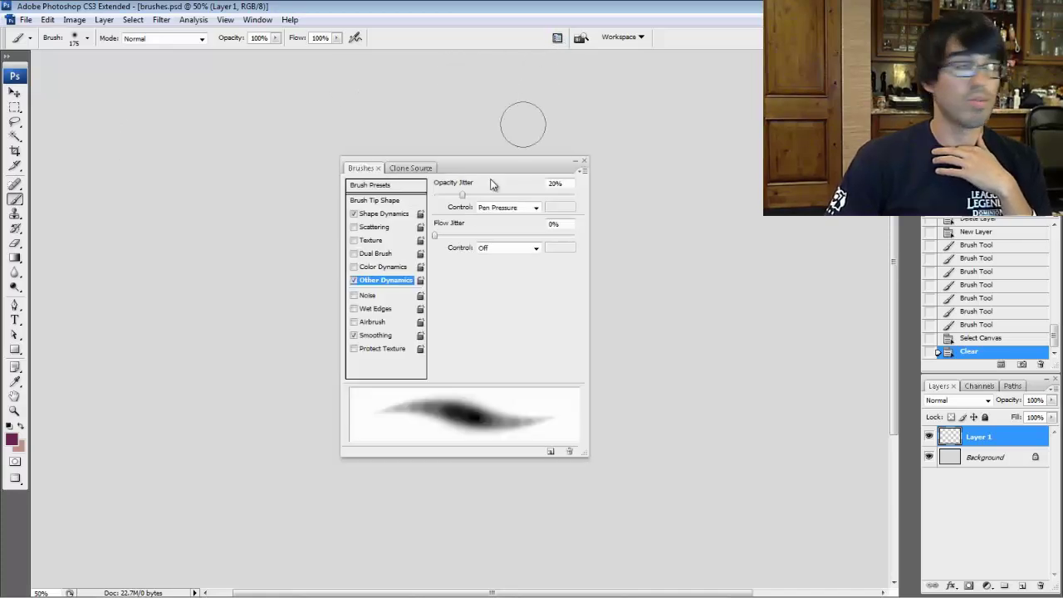
click(584, 161)
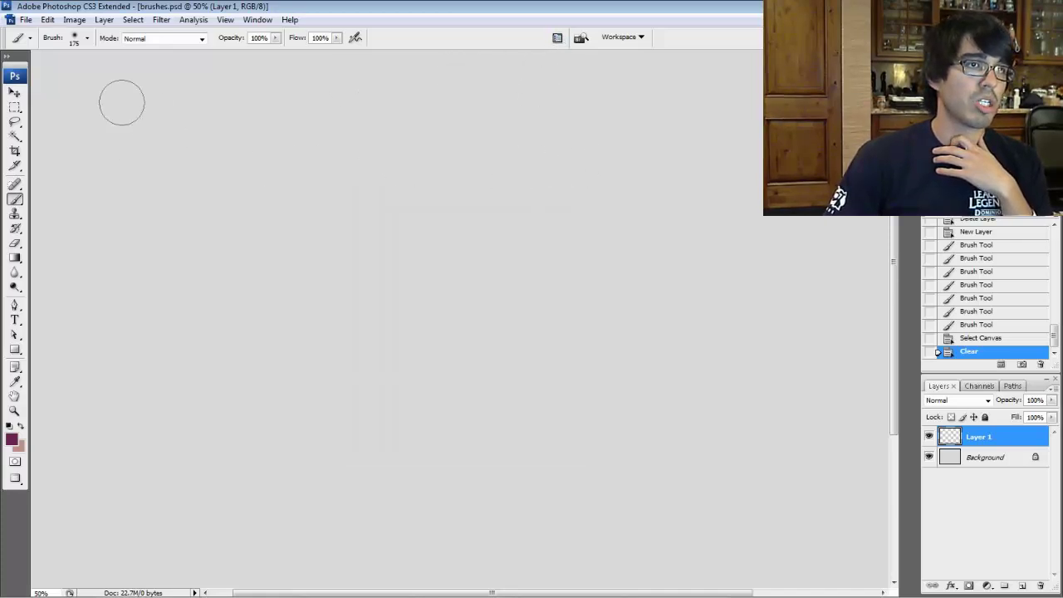
click(83, 41)
click(73, 41)
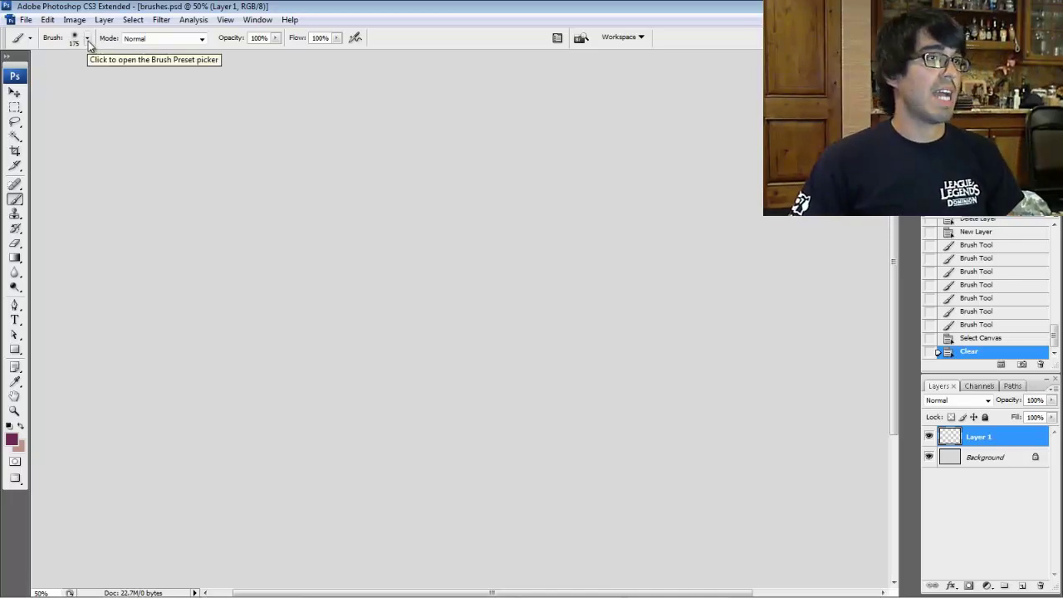
- Paint a short U-shaped stroke with the master diameter at 101 px and raise the diameter to 187 px
click(87, 39)
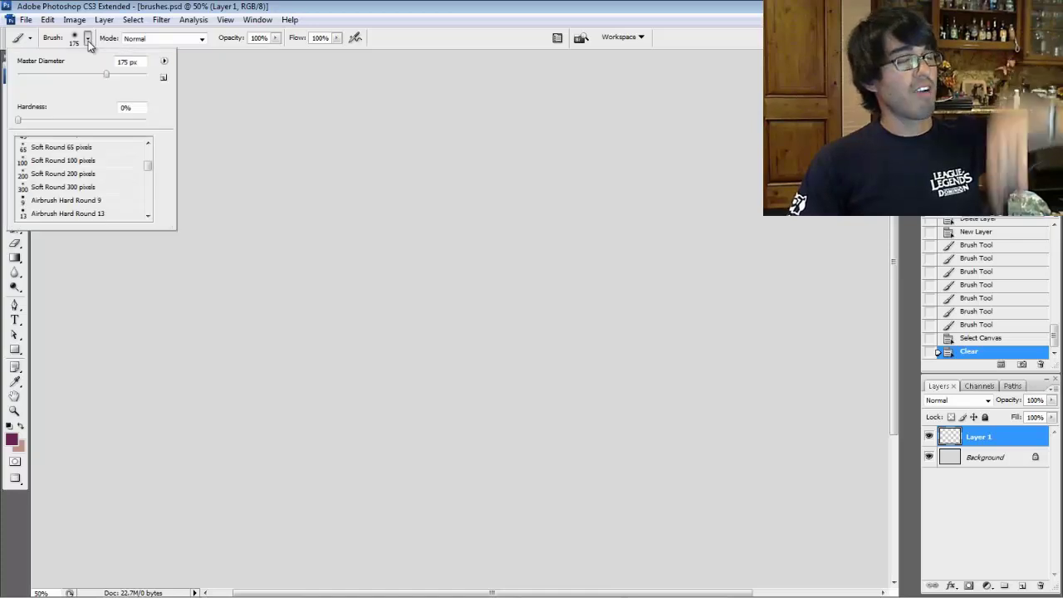
drag(108, 79, 83, 87)
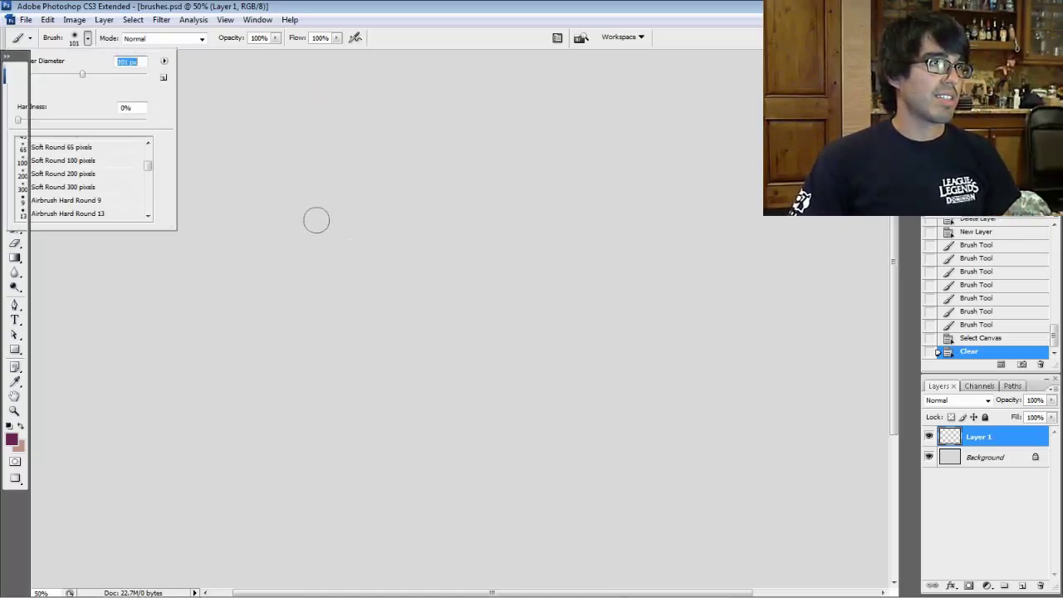
drag(319, 209, 442, 209)
click(87, 39)
drag(82, 74, 111, 76)
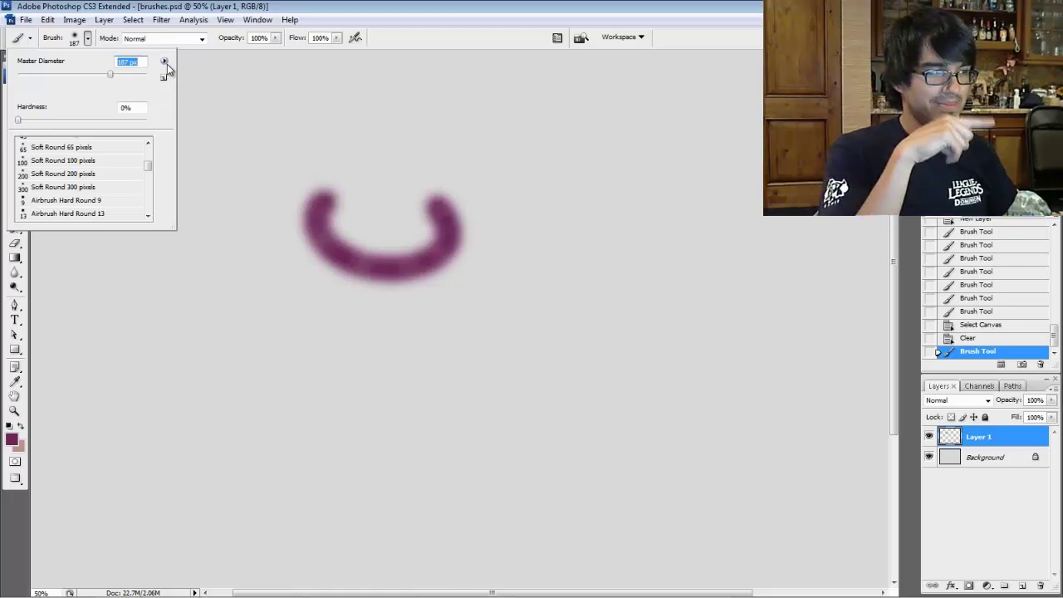
- In the Preset Manager, delete the brush presets from the 192 px one through Airbrush Dual Brush Soft Round 45
click(165, 62)
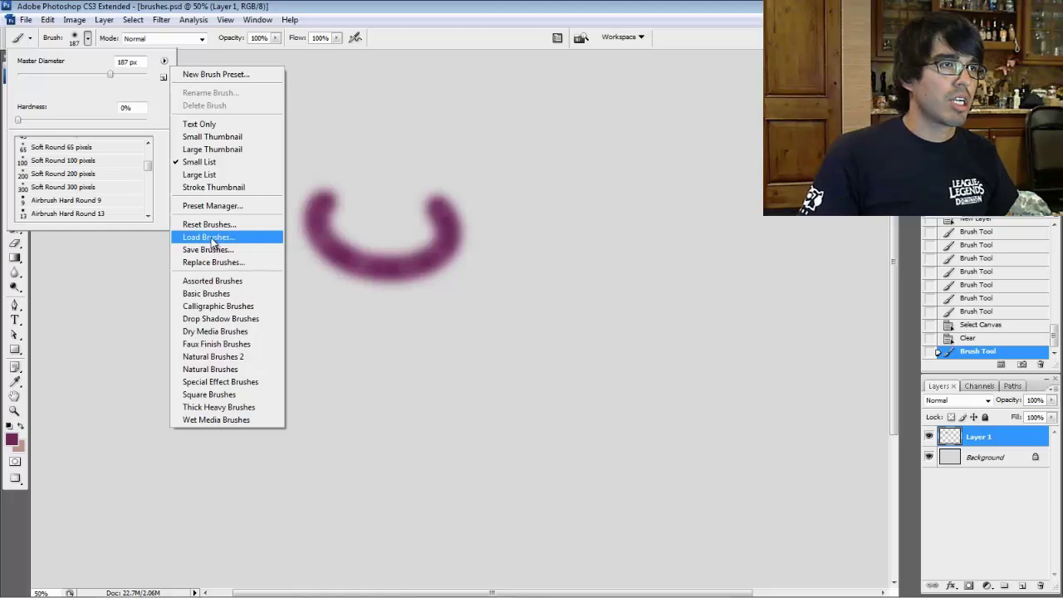
click(219, 210)
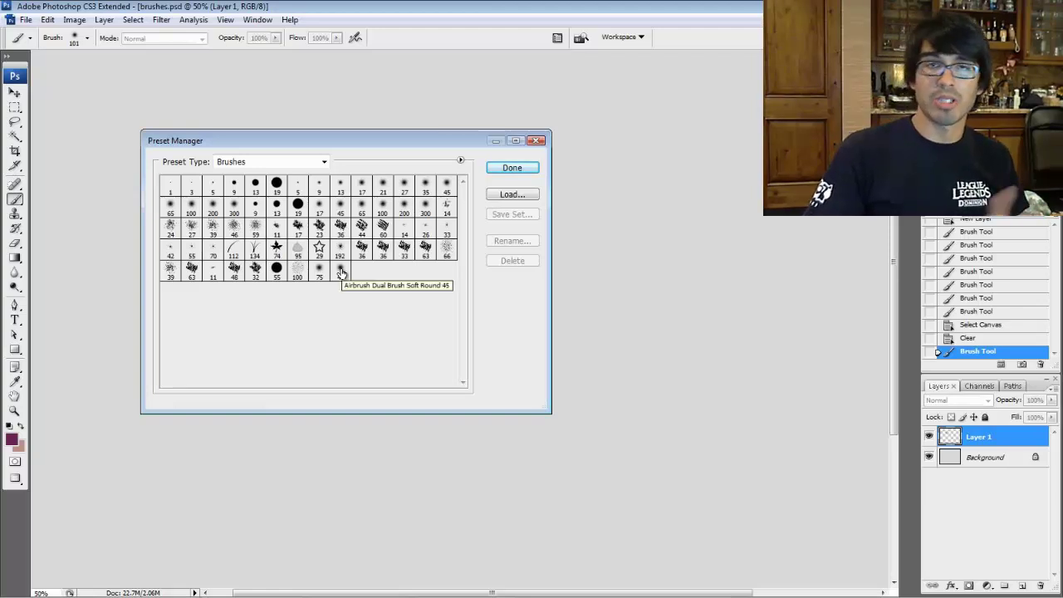
click(341, 272)
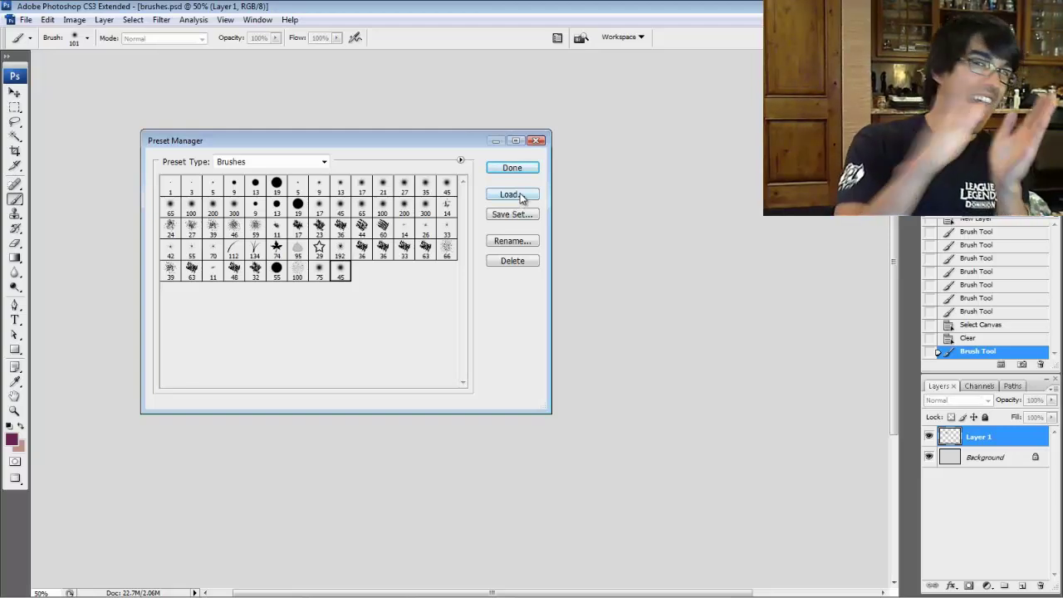
key(shift)
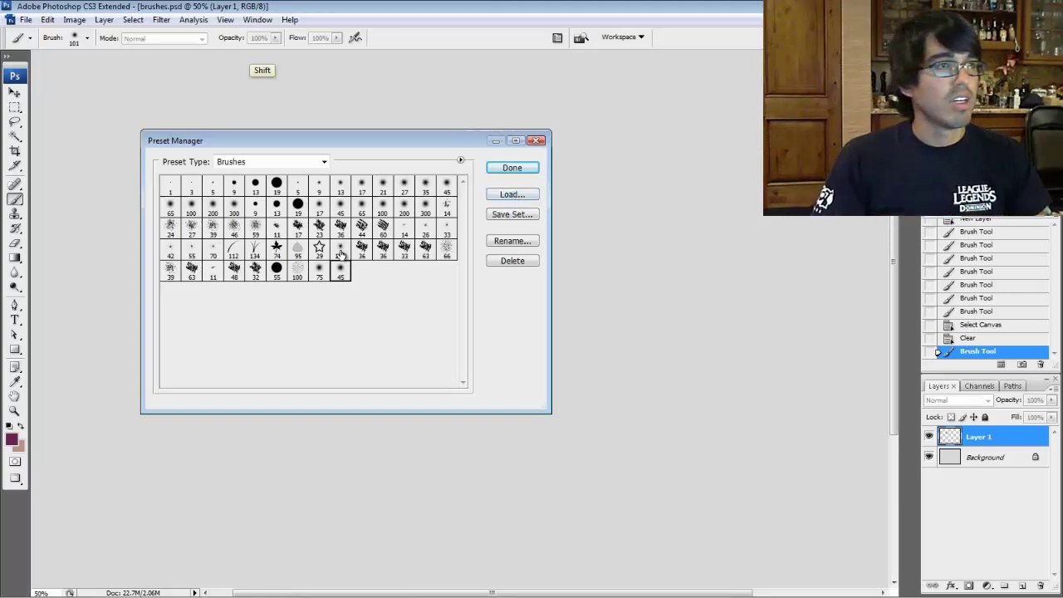
shift+click(340, 254)
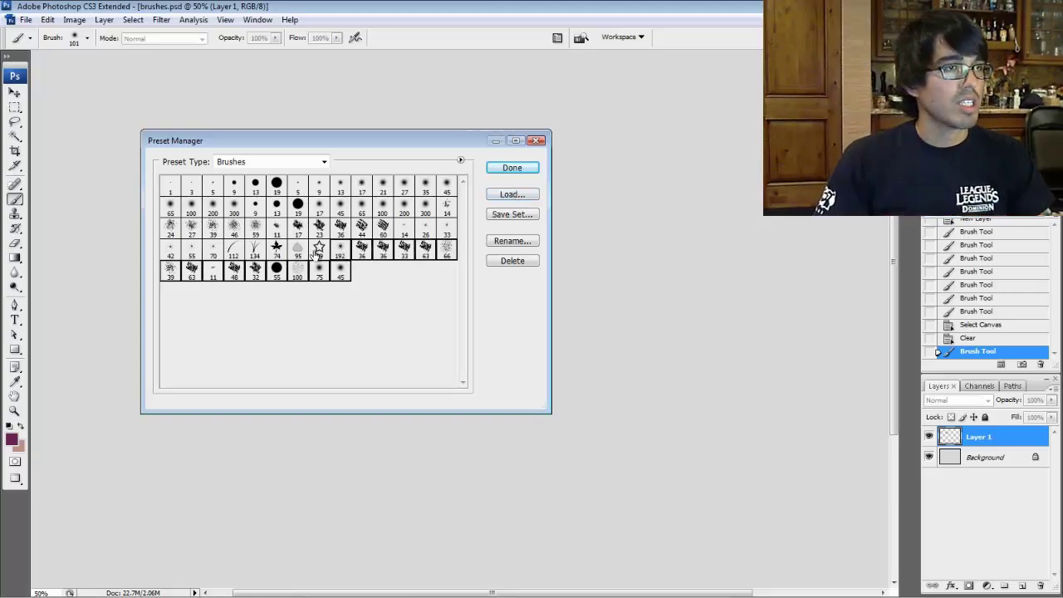
click(513, 261)
- Delete the remaining brush presets except the 29 px star and select that star preset
shift+click(166, 184)
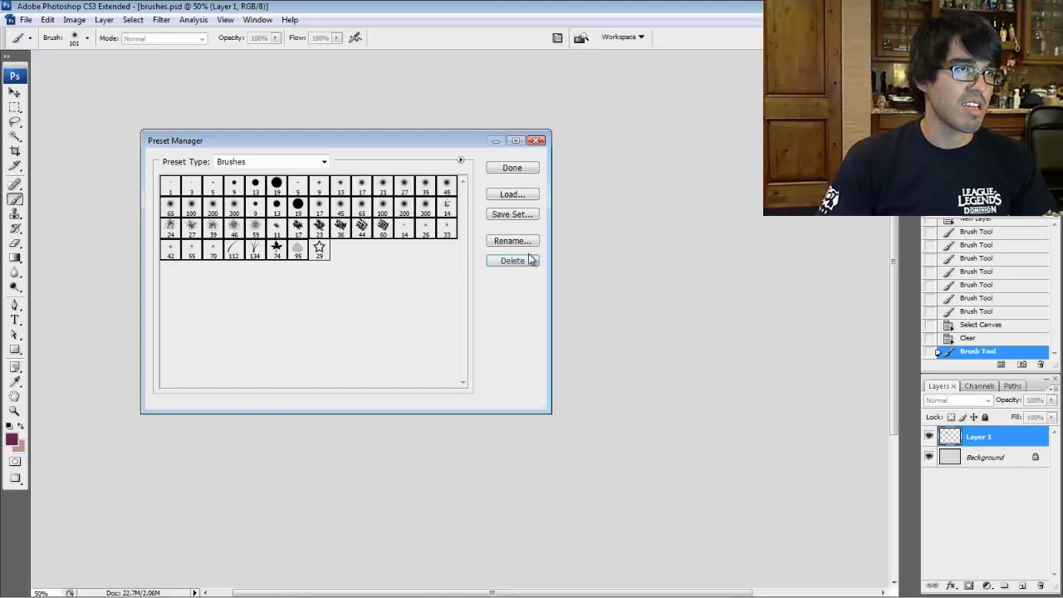
click(525, 263)
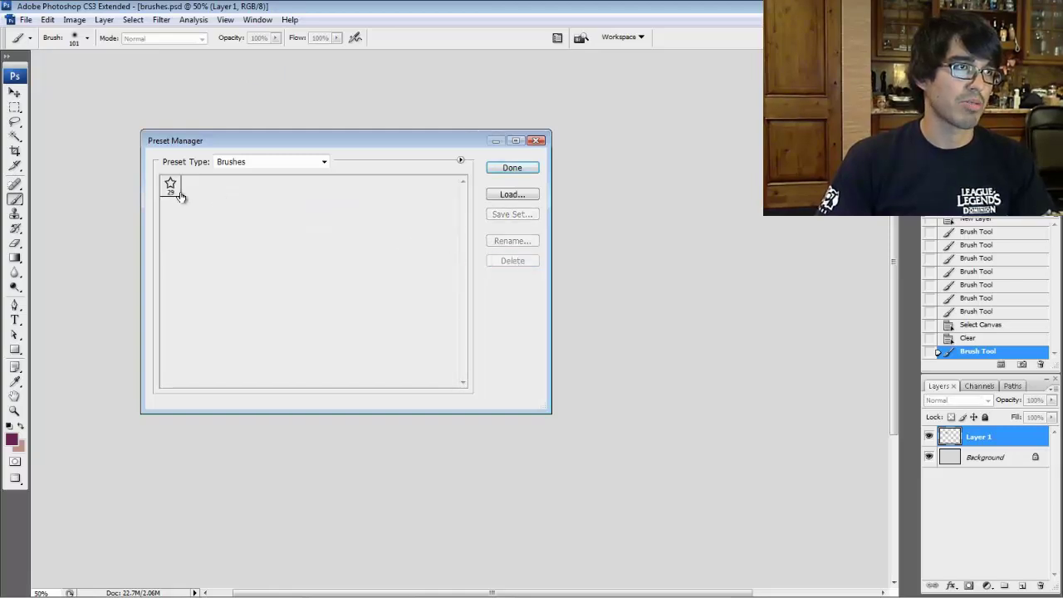
drag(171, 190, 394, 224)
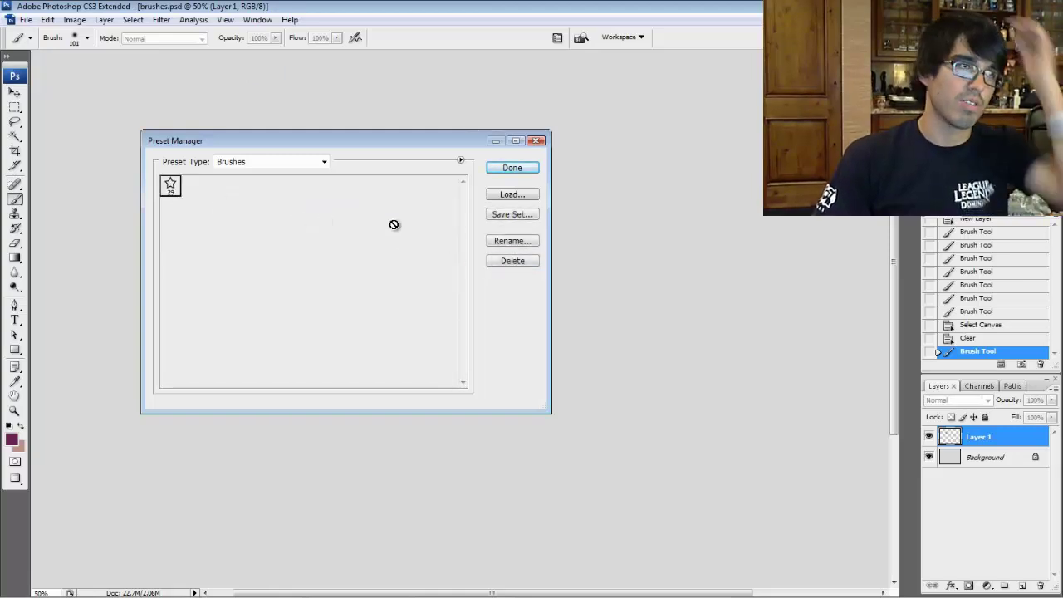
- Load the EMMA Brushes file into the brush presets and close the Preset Manager
click(508, 196)
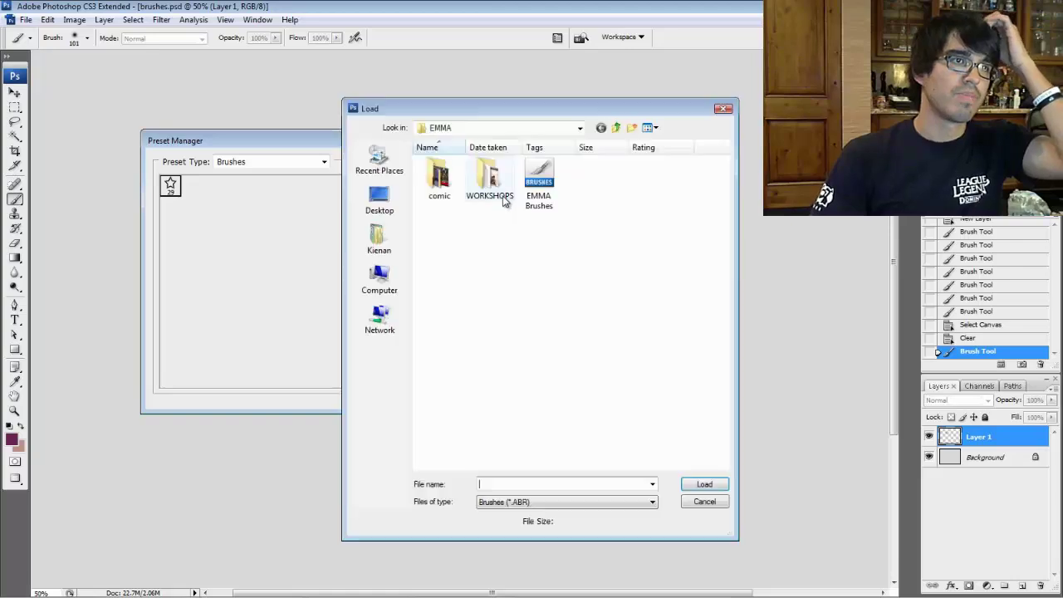
click(543, 184)
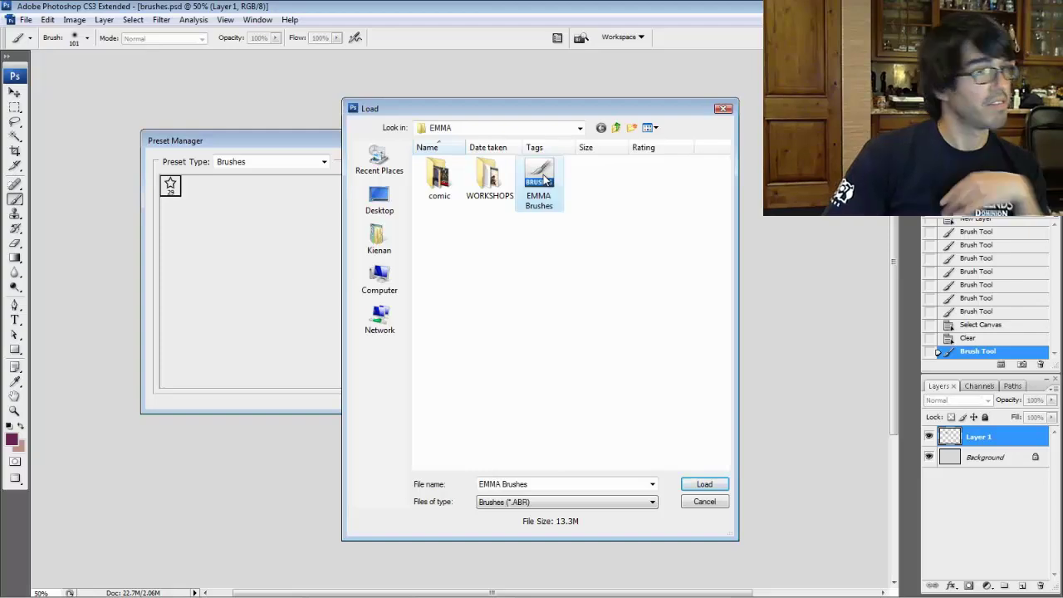
double_click(545, 181)
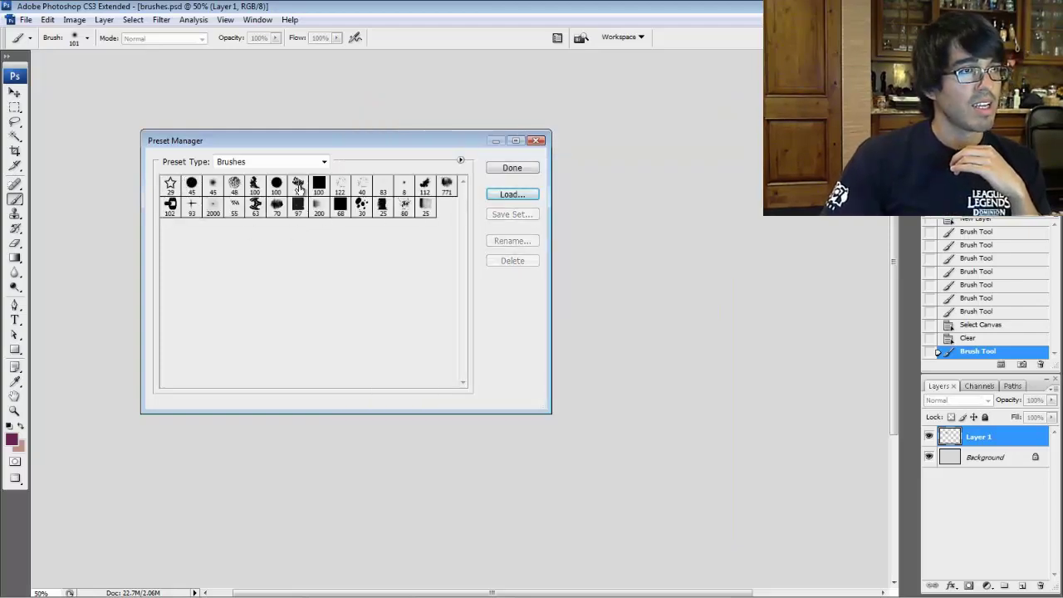
click(171, 188)
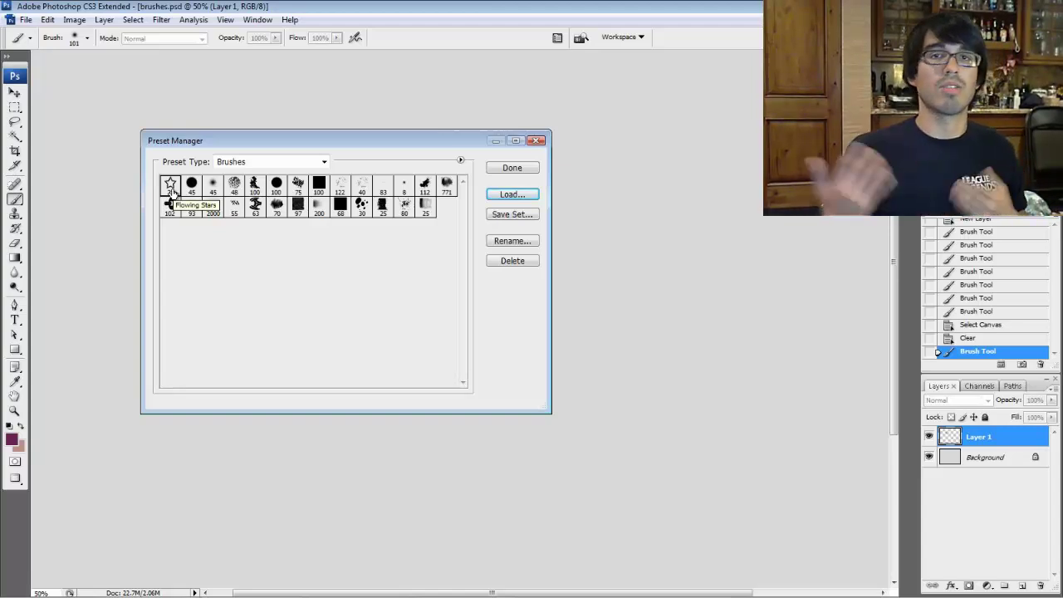
click(511, 168)
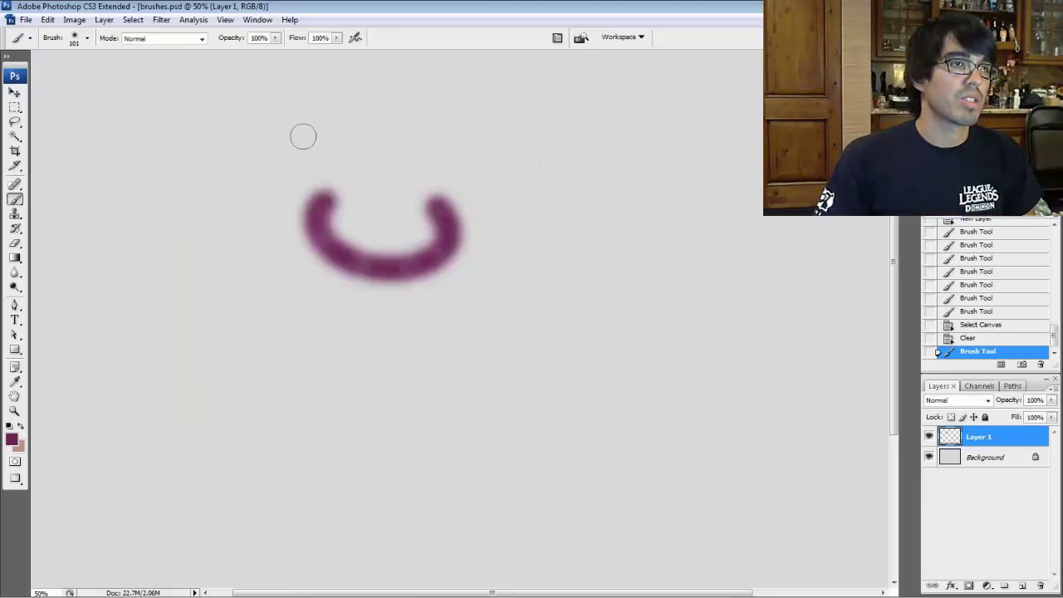
click(87, 39)
click(164, 62)
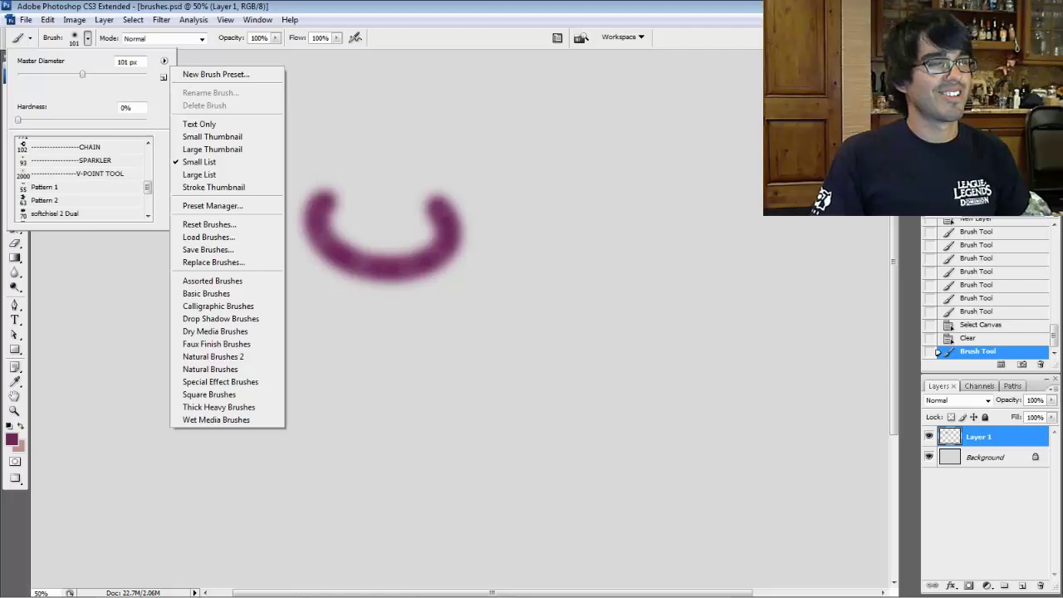
key(Escape)
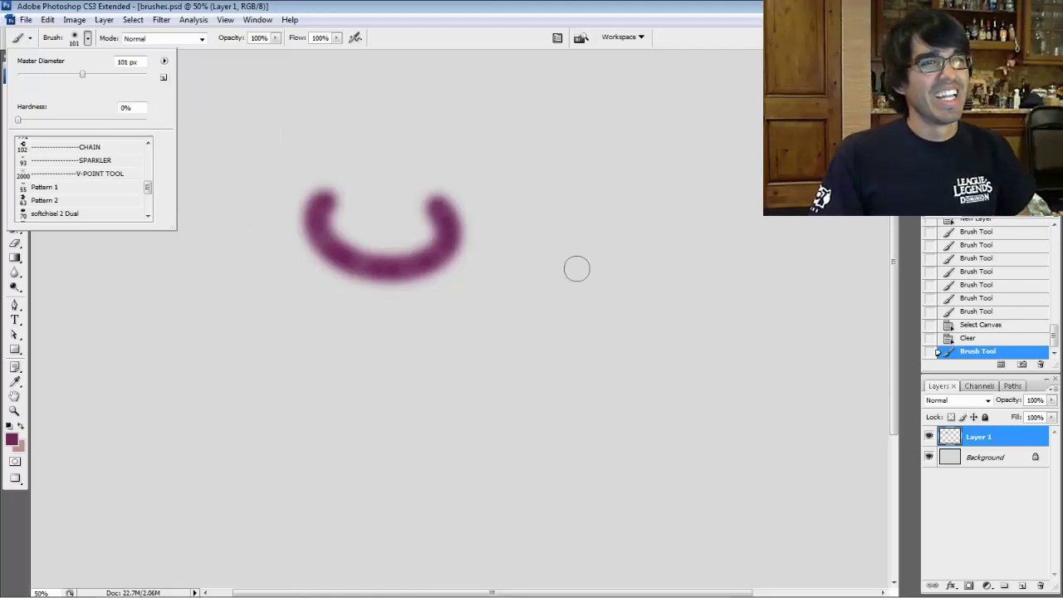
click(197, 4)
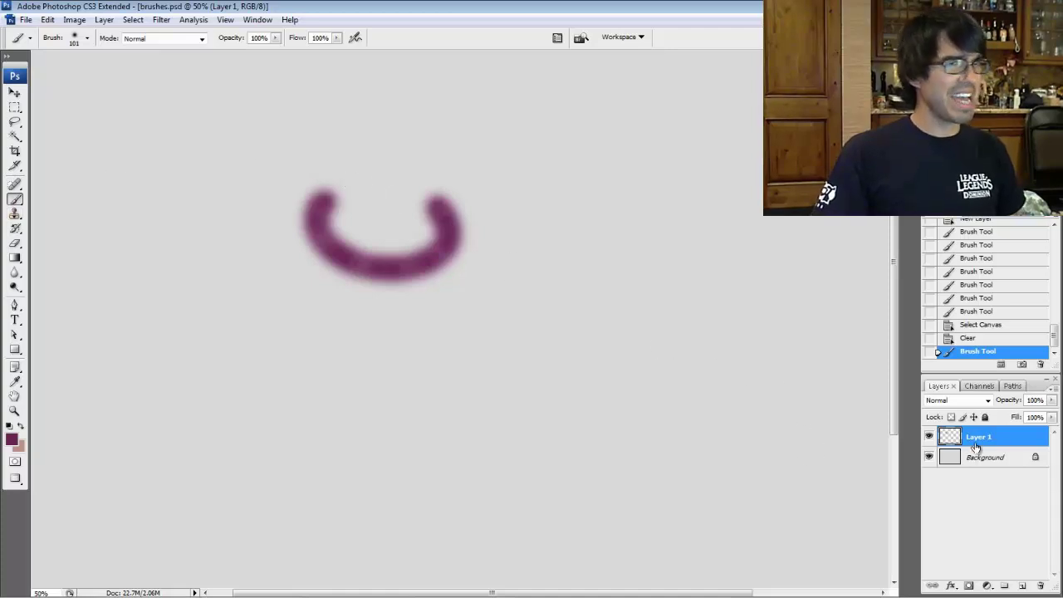
mouse_move(976, 445)
mouse_down()
mouse_move(1039, 582)
mouse_move(1004, 437)
mouse_move(990, 436)
mouse_up()
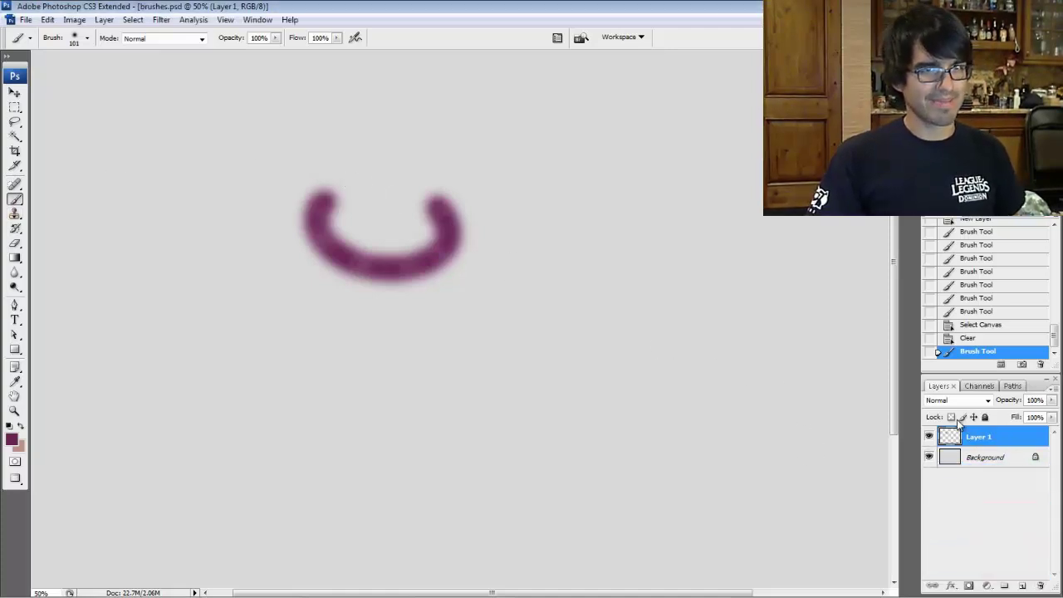
- Delete the U-shaped stroke from Layer 1 and clear the selection
click(15, 108)
drag(175, 138, 343, 189)
key(Delete)
key(ctrl+d)
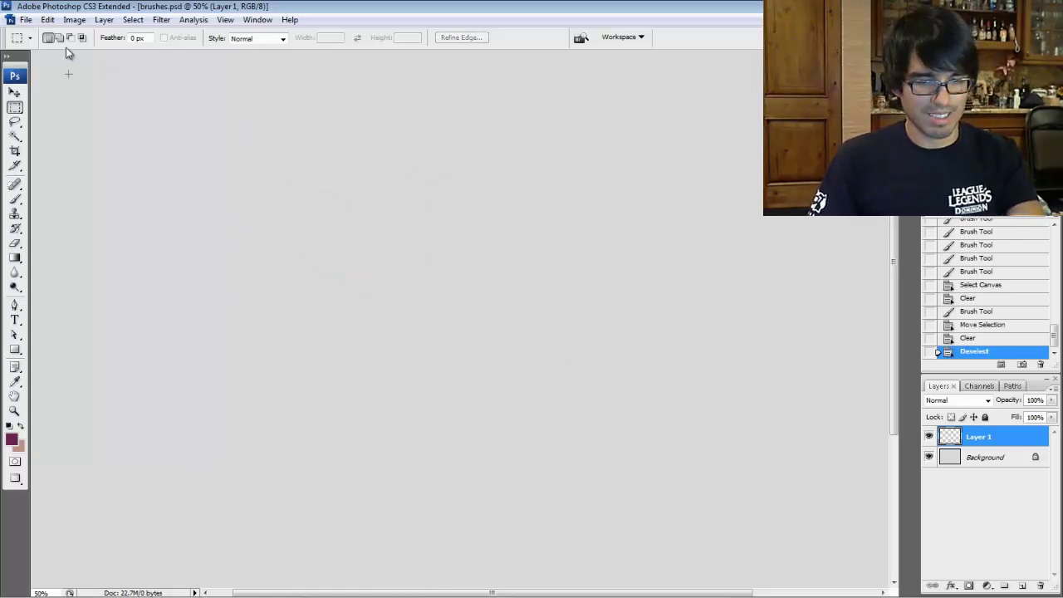
- Return to the Brush tool and choose the K Hard preset from the loaded brushes
key(b)
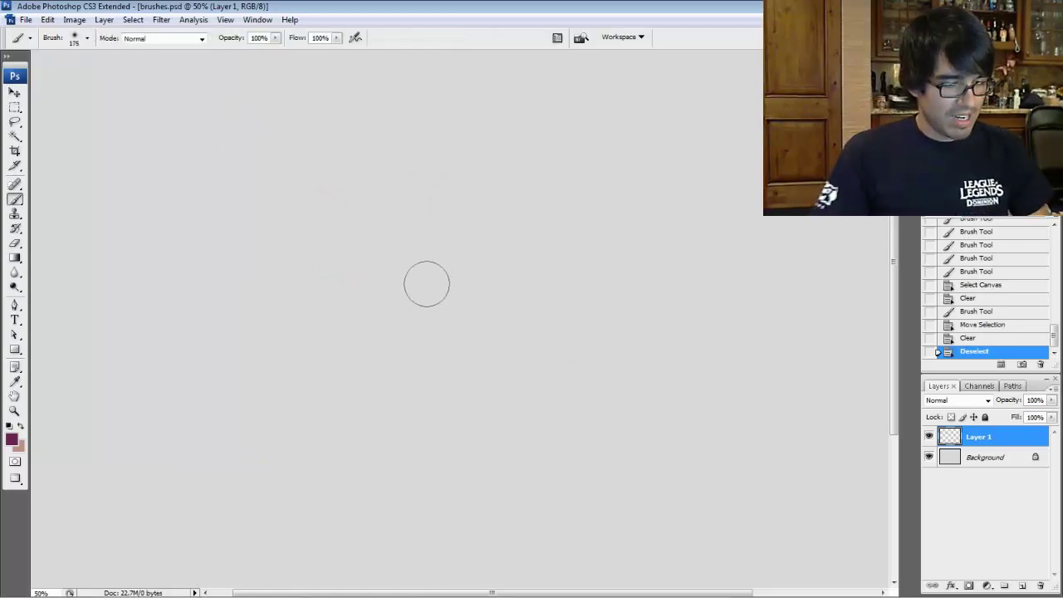
right_click(427, 284)
drag(521, 409, 504, 365)
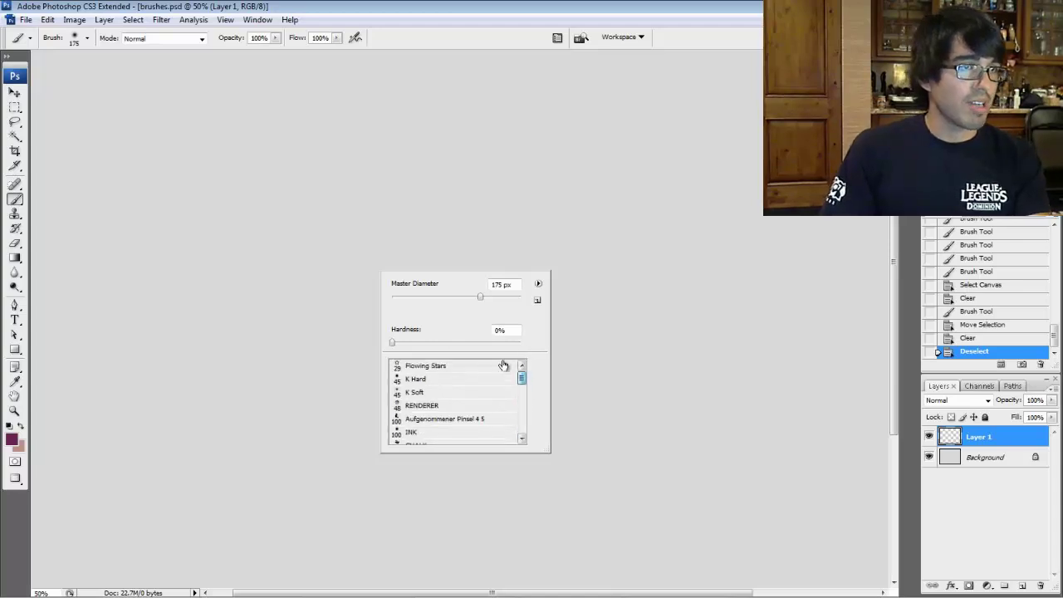
click(429, 366)
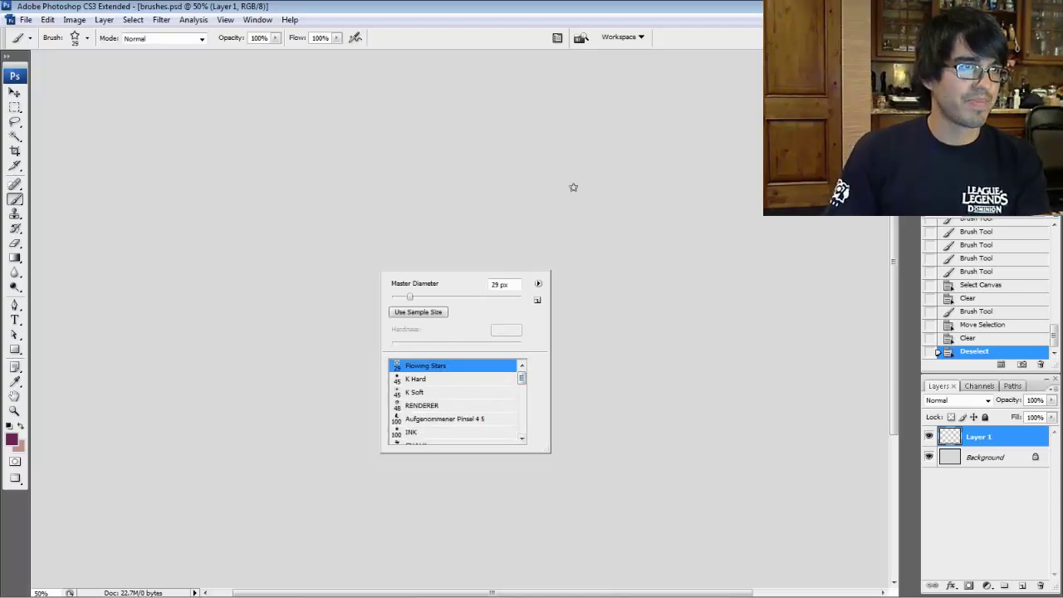
click(427, 379)
click(560, 273)
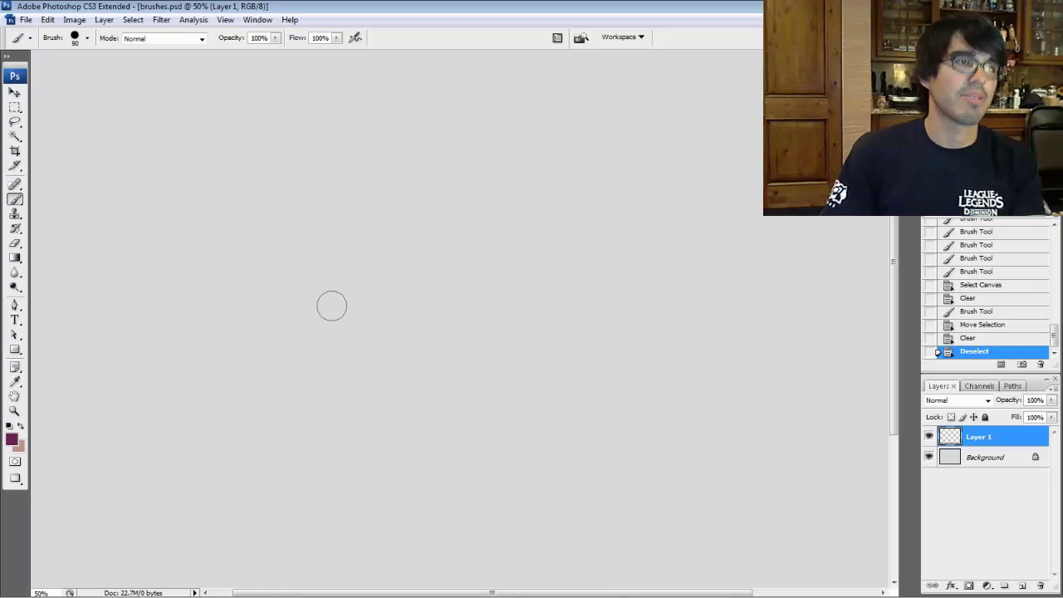
- Paint a dense crescent of overlapping curved purple strokes on Layer 1 with the K Hard brush, enlarging it to 125 px
drag(314, 301, 344, 143)
drag(336, 320, 366, 158)
mouse_move(353, 336)
mouse_down()
mouse_move(465, 116)
mouse_move(498, 115)
mouse_up()
mouse_move(386, 345)
mouse_down()
mouse_move(461, 148)
mouse_move(575, 129)
mouse_move(495, 134)
mouse_up()
key(bracketright)
drag(420, 357, 549, 138)
mouse_move(452, 352)
mouse_down()
mouse_move(528, 159)
mouse_move(517, 145)
mouse_up()
mouse_move(373, 349)
mouse_down()
mouse_move(506, 148)
mouse_move(538, 141)
mouse_up()
drag(364, 327, 510, 121)
drag(341, 314, 454, 145)
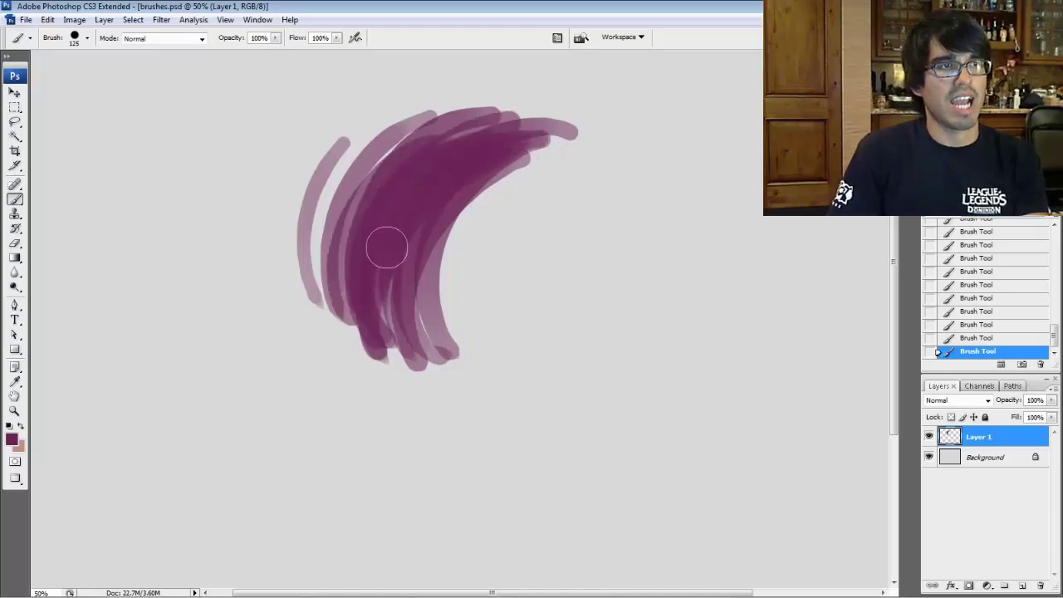
- Paint a looping wavy stroke extending from the crescent with the K Hard brush at 90 px, and add short overlapping strokes
mouse_move(432, 183)
mouse_down()
mouse_move(510, 184)
mouse_move(622, 230)
mouse_move(625, 138)
mouse_move(734, 214)
mouse_move(730, 134)
mouse_move(747, 184)
mouse_up()
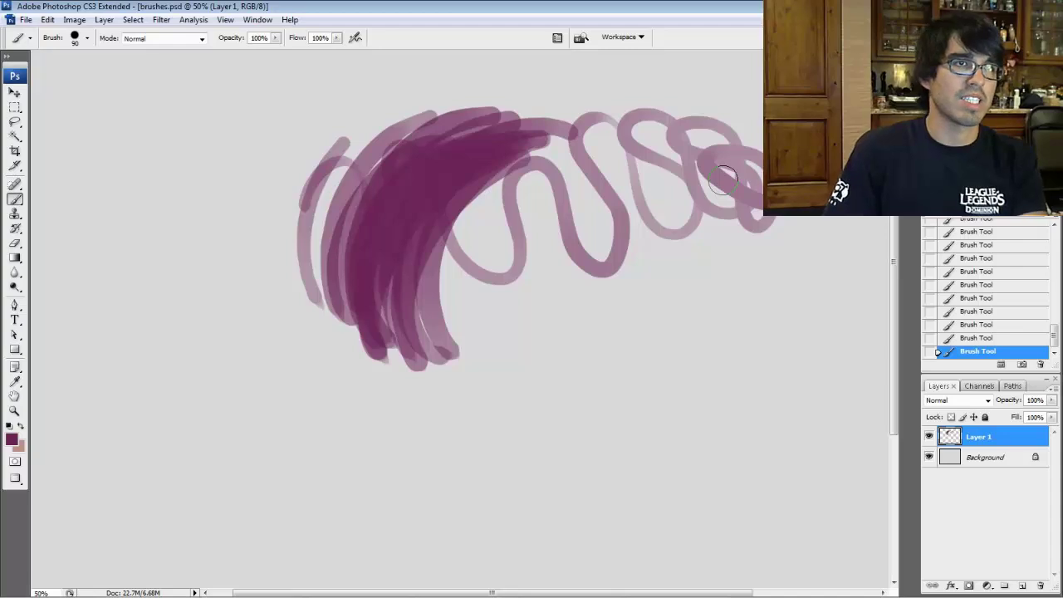
drag(672, 135, 660, 193)
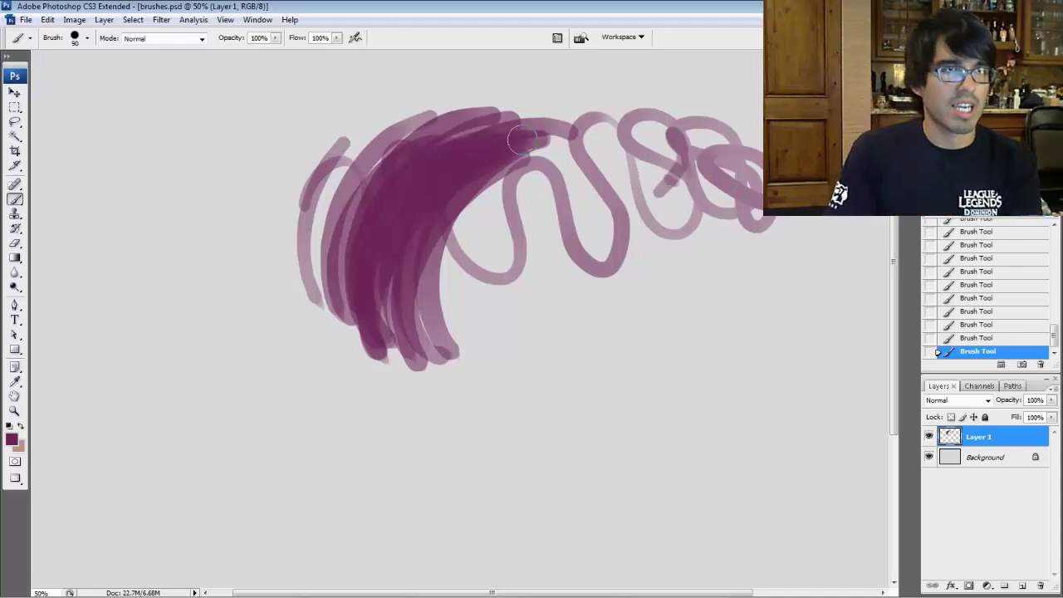
mouse_move(521, 141)
mouse_down()
mouse_move(477, 330)
mouse_move(440, 286)
mouse_move(455, 224)
mouse_move(458, 328)
mouse_move(528, 158)
mouse_move(464, 317)
mouse_move(527, 185)
mouse_move(485, 277)
mouse_move(448, 266)
mouse_move(441, 302)
mouse_move(485, 177)
mouse_up()
- Blend the crescent's inner edge with the 90 px K Hard brush by repeatedly sampling nearby purples and painting curved strokes over it
alt+click(470, 243)
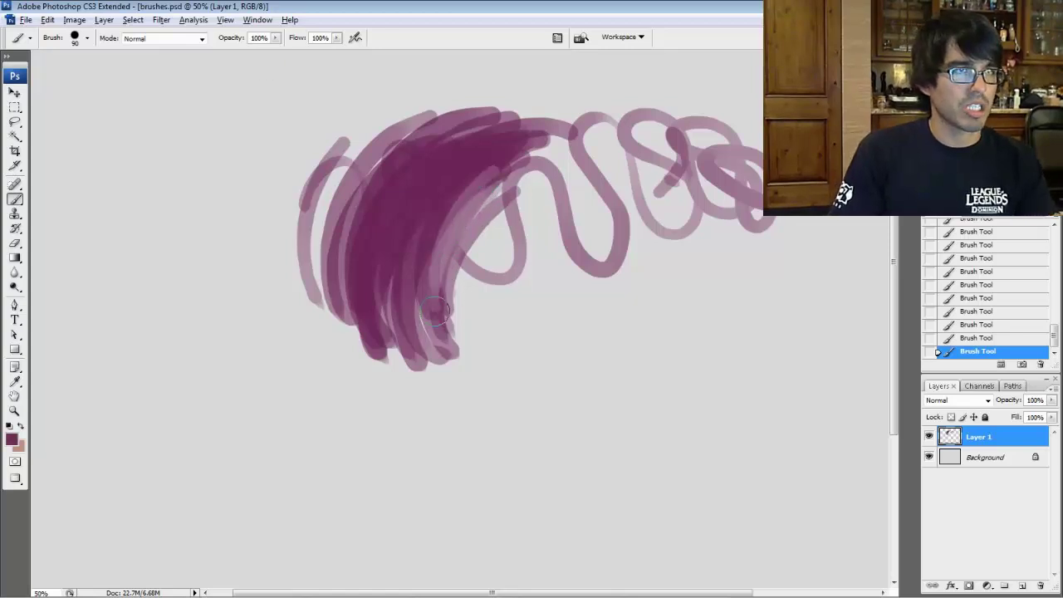
drag(434, 311, 494, 168)
drag(438, 266, 492, 174)
alt+click(490, 206)
drag(445, 241, 511, 145)
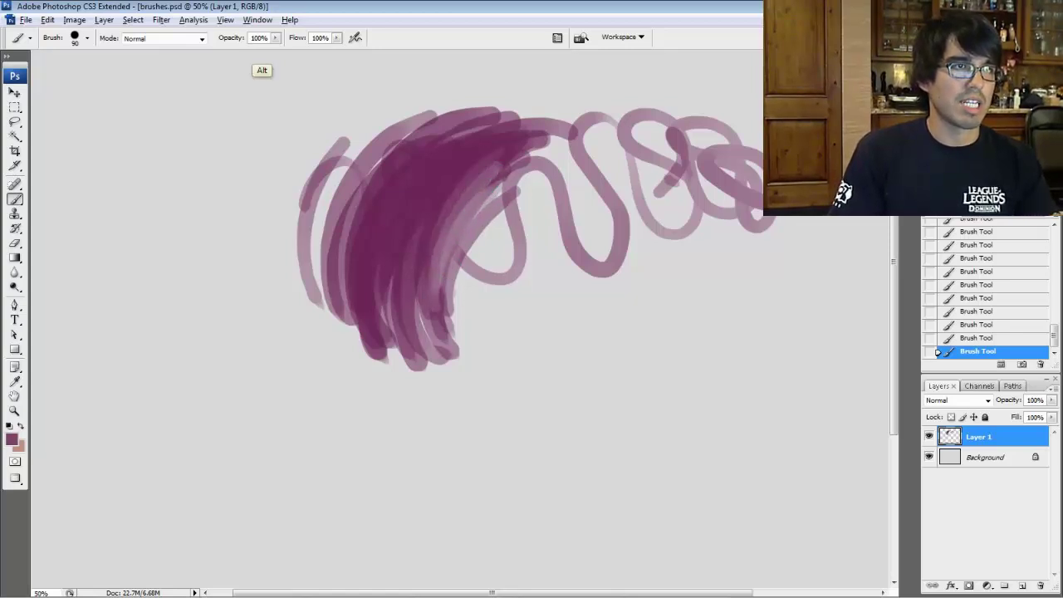
alt+click(437, 219)
drag(432, 240, 501, 142)
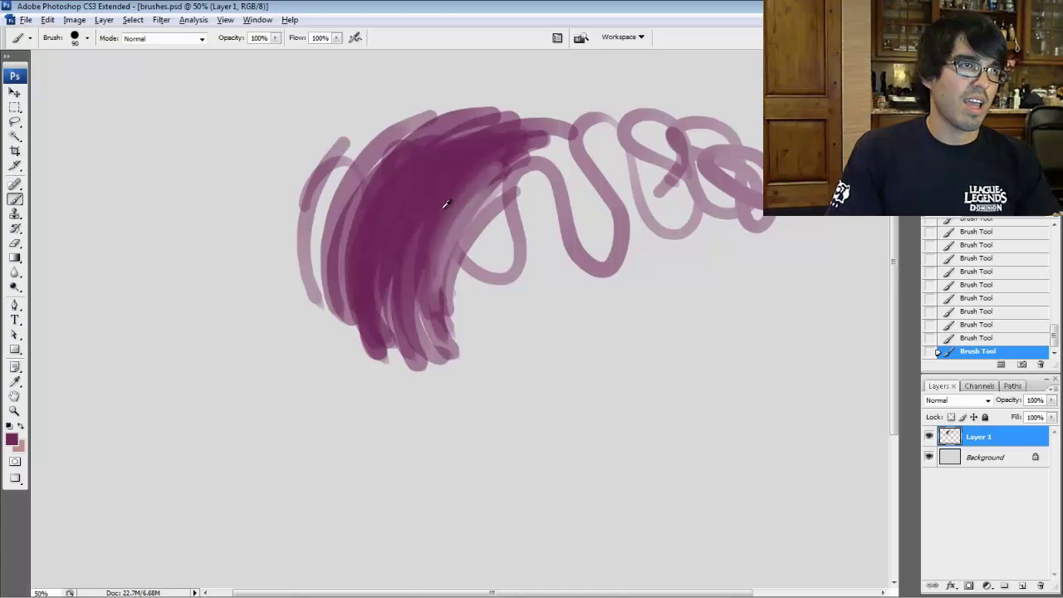
drag(423, 278, 505, 166)
alt+click(461, 228)
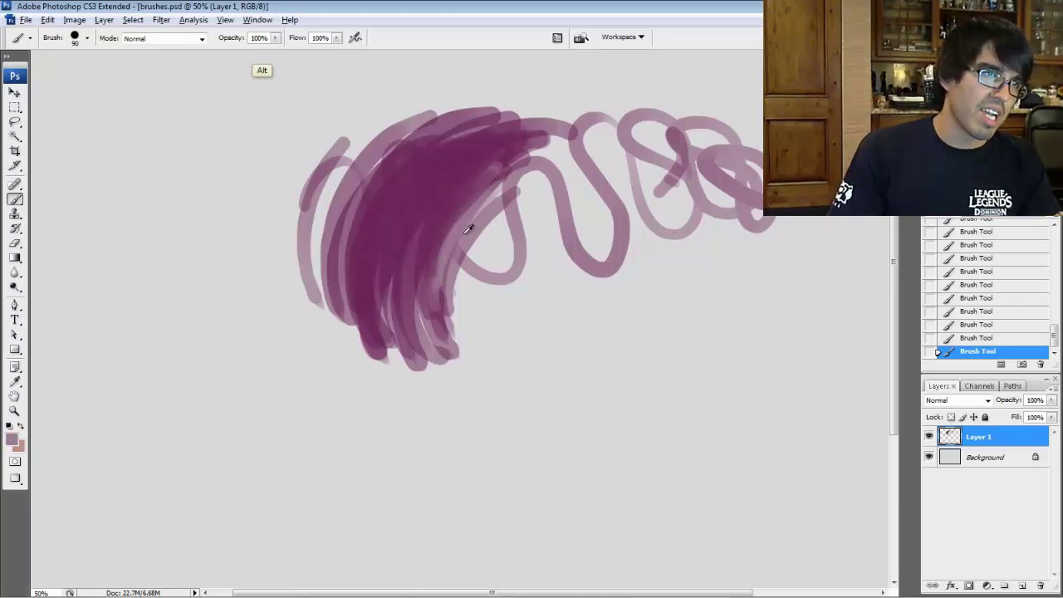
drag(438, 270, 505, 162)
mouse_move(421, 287)
mouse_down()
mouse_move(505, 159)
mouse_move(422, 268)
mouse_move(483, 183)
mouse_up()
alt+click(451, 206)
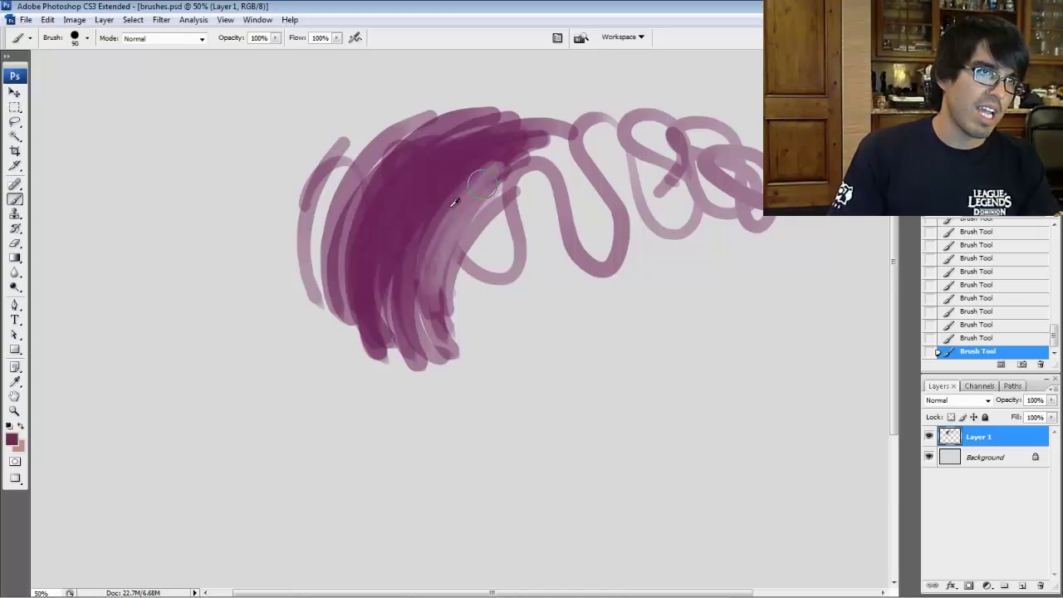
drag(423, 240, 482, 177)
mouse_move(418, 292)
mouse_down()
mouse_move(507, 156)
mouse_move(486, 176)
mouse_up()
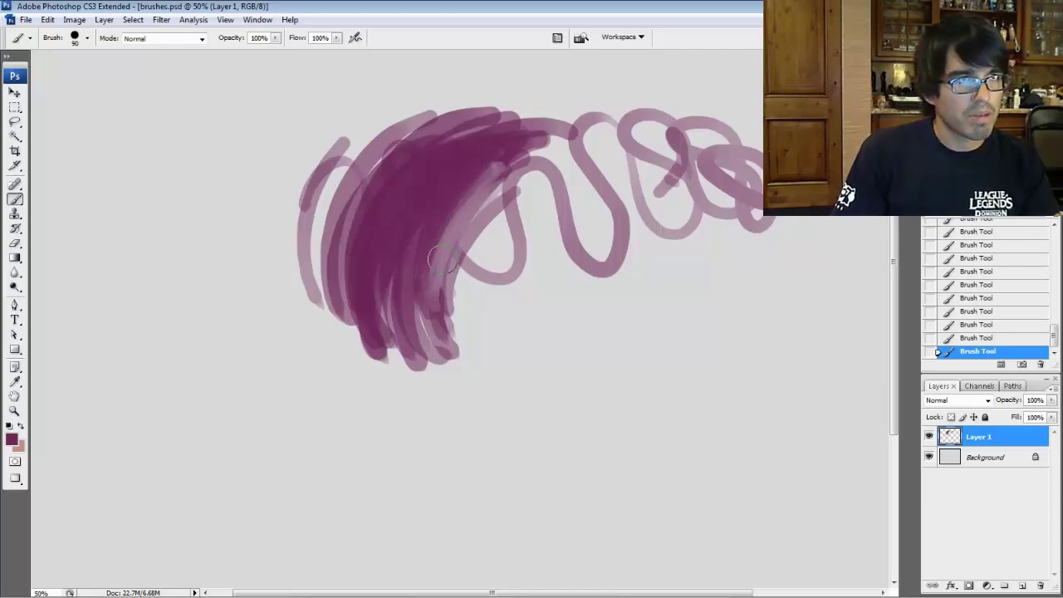
drag(440, 259, 503, 164)
drag(434, 274, 523, 145)
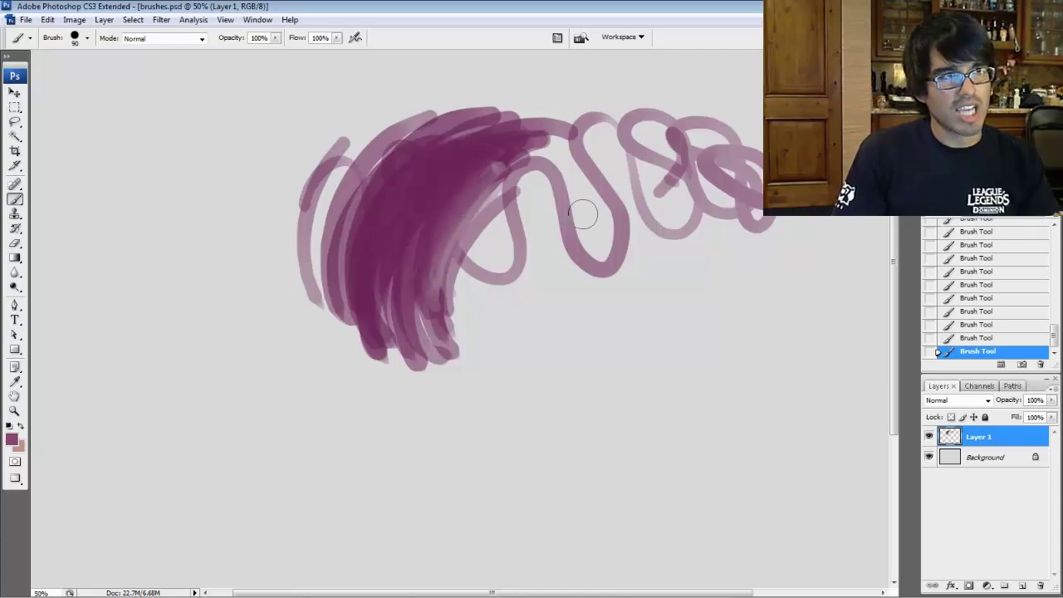
- Switch to the K Soft brush preset and enlarge it to 700 px
right_click(547, 268)
click(524, 346)
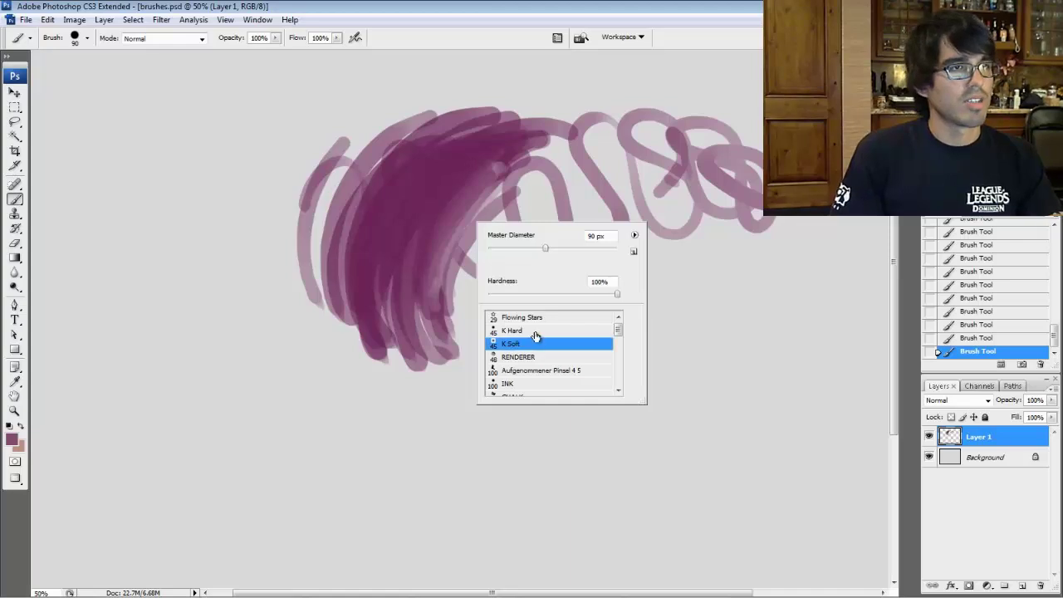
key(Return)
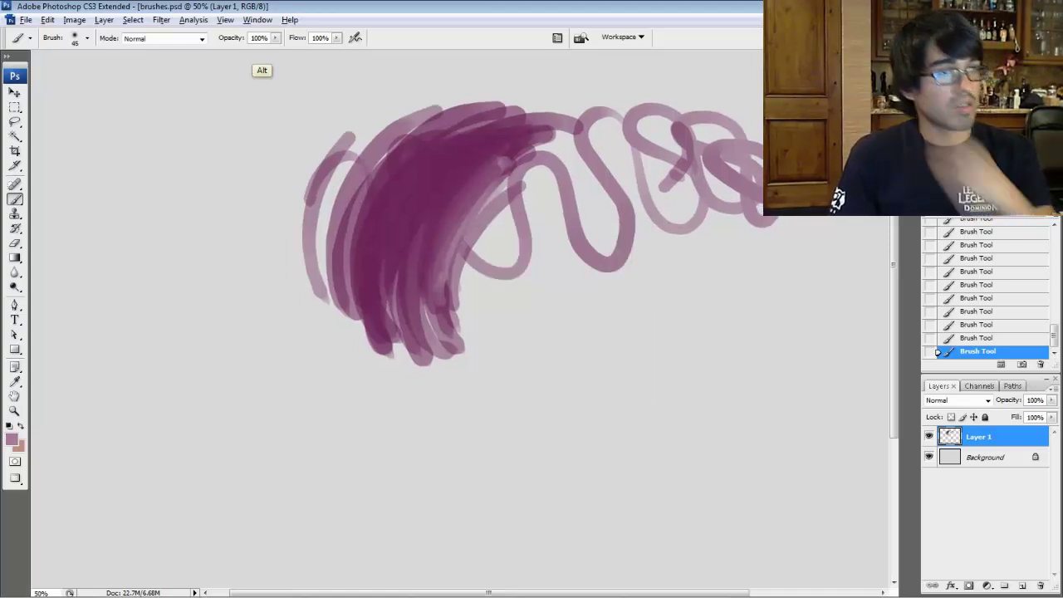
key(bracketright)
key(bracketright)
key(bracketright)
key(bracketright)
key(bracketright)
key(bracketright)
key(bracketright)
key(bracketright)
key(bracketright)
key(bracketright)
key(bracketright)
key(bracketright)
key(bracketright)
key(bracketright)
key(bracketright)
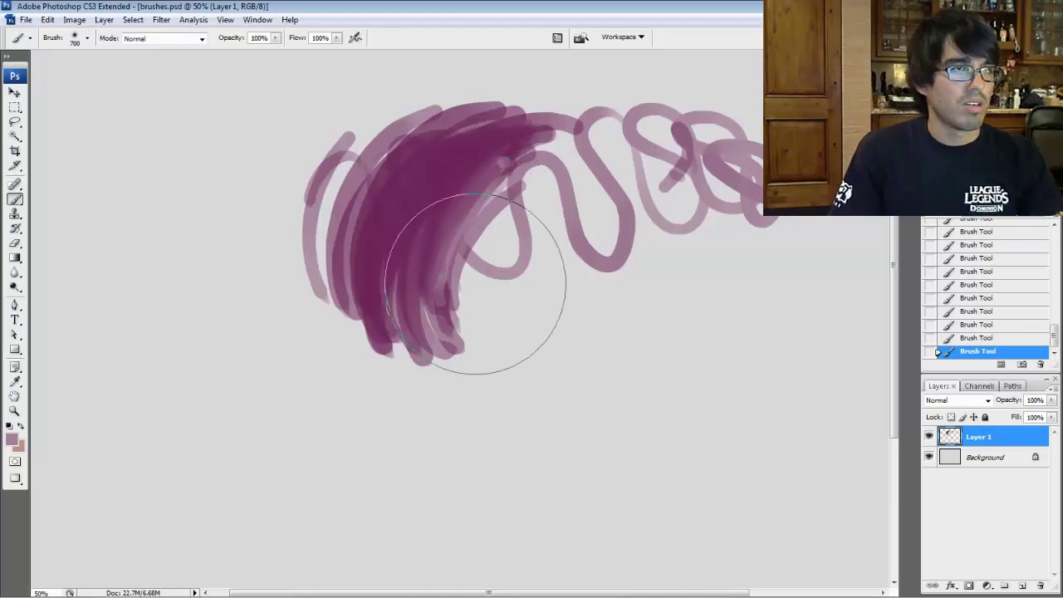
- Smooth the crescent into a soft gradient with the 700 px K Soft brush, repeatedly sampling its purples and painting over the shape
mouse_move(471, 309)
mouse_down()
mouse_move(499, 246)
mouse_move(446, 261)
mouse_move(420, 214)
mouse_up()
drag(399, 267, 460, 171)
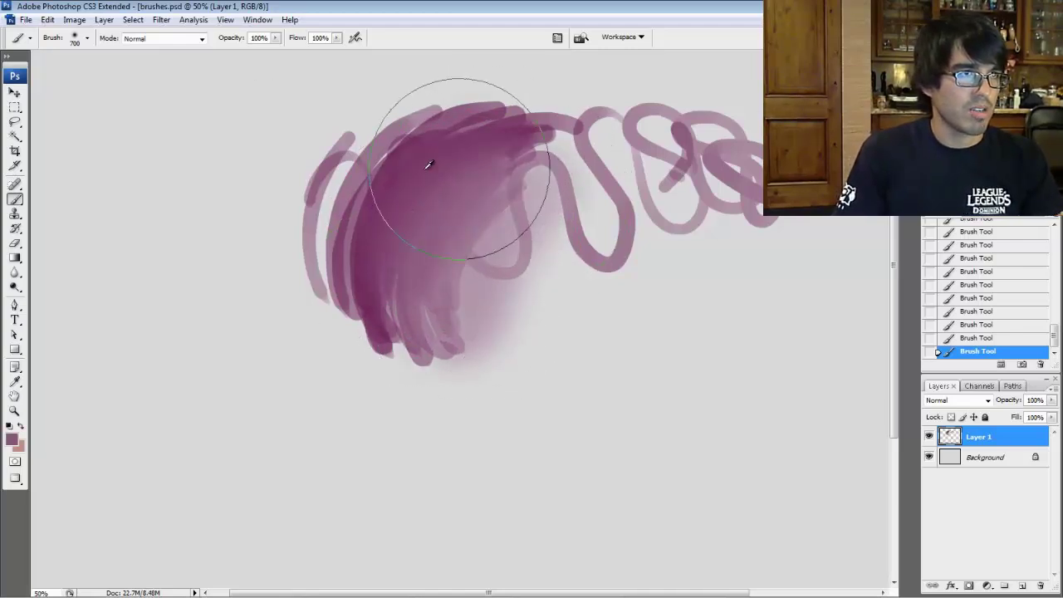
alt+click(428, 168)
drag(386, 278, 446, 187)
drag(404, 324, 472, 229)
alt+click(470, 209)
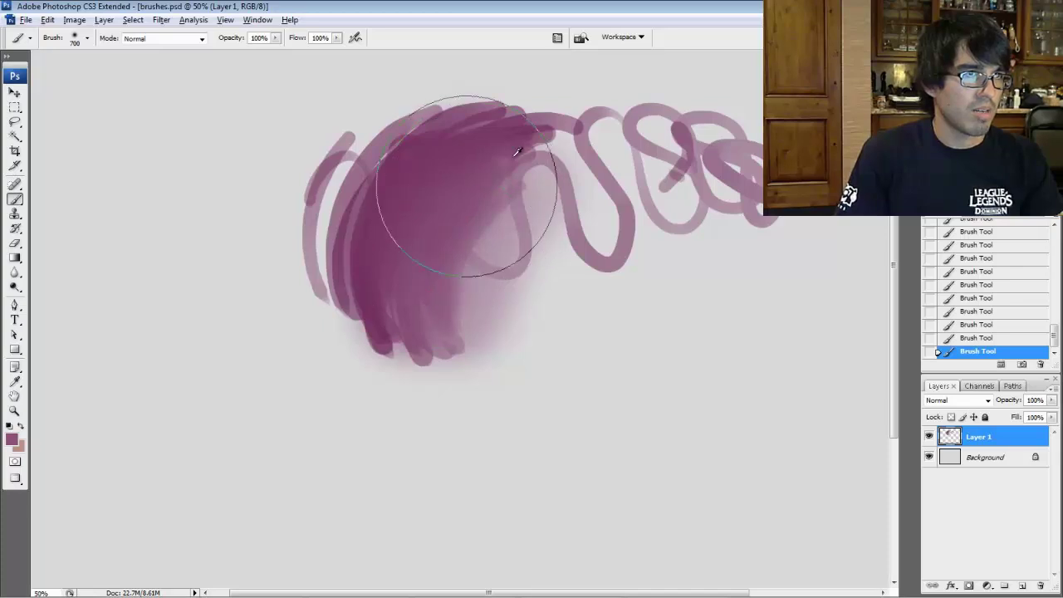
drag(465, 190, 449, 178)
alt+click(398, 258)
drag(386, 289, 420, 223)
drag(448, 174, 461, 211)
alt+click(416, 256)
drag(410, 294, 562, 143)
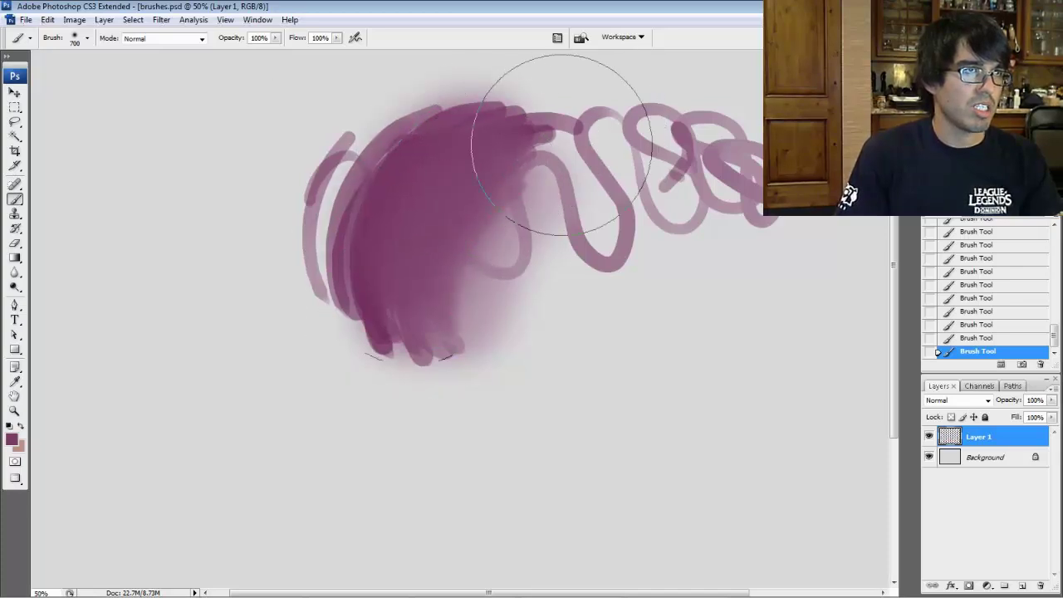
alt+click(456, 112)
mouse_move(445, 112)
mouse_down()
mouse_move(379, 322)
mouse_move(484, 111)
mouse_move(504, 137)
mouse_up()
alt+click(383, 332)
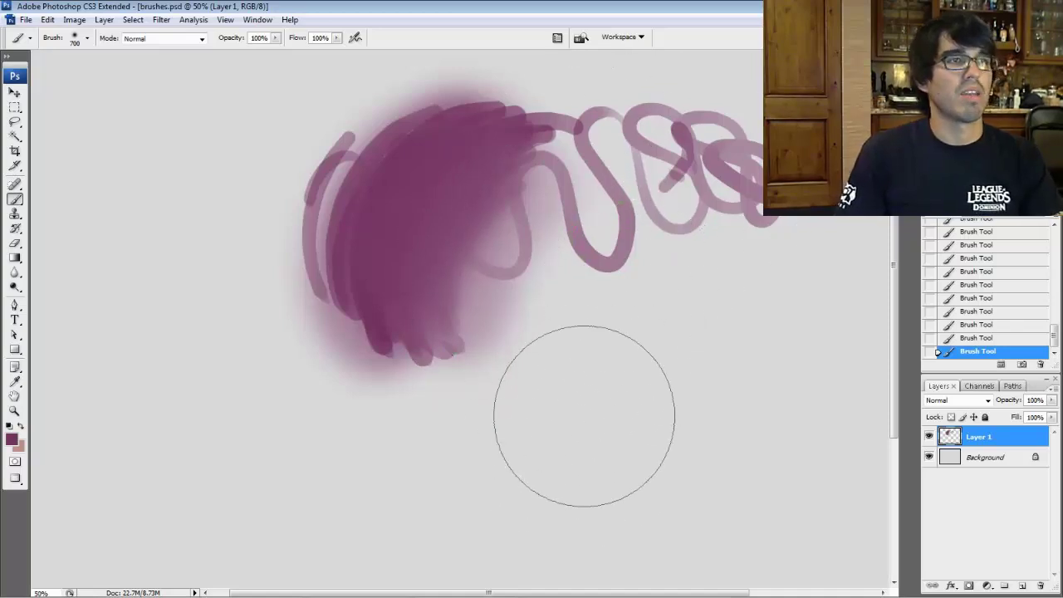
- Choose the RENDERER brush and paint a single dab and two broad curved strokes at 175 px beside the blended crescent
right_click(568, 287)
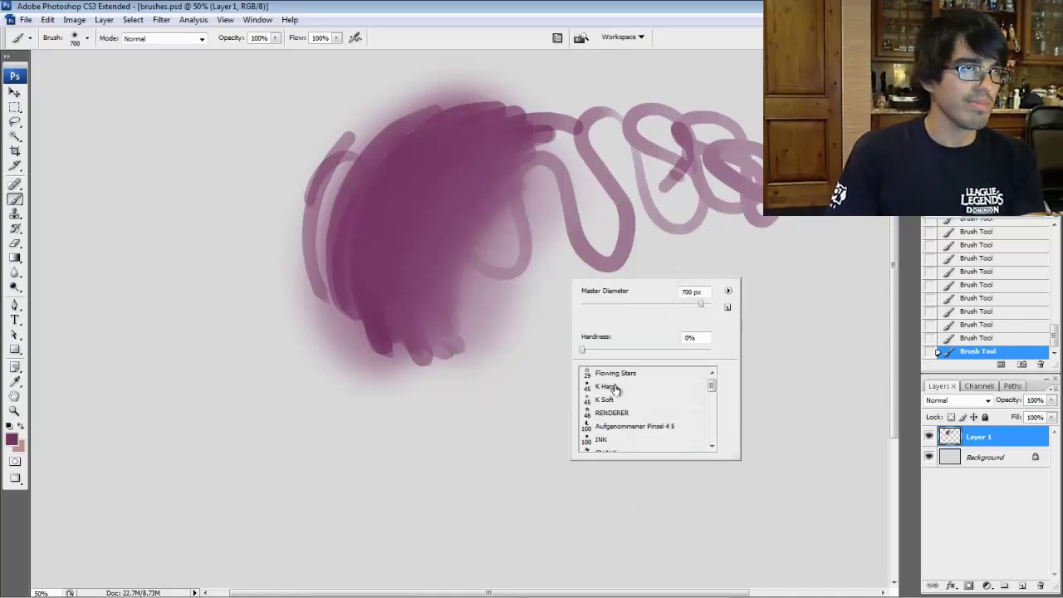
click(627, 416)
key(Return)
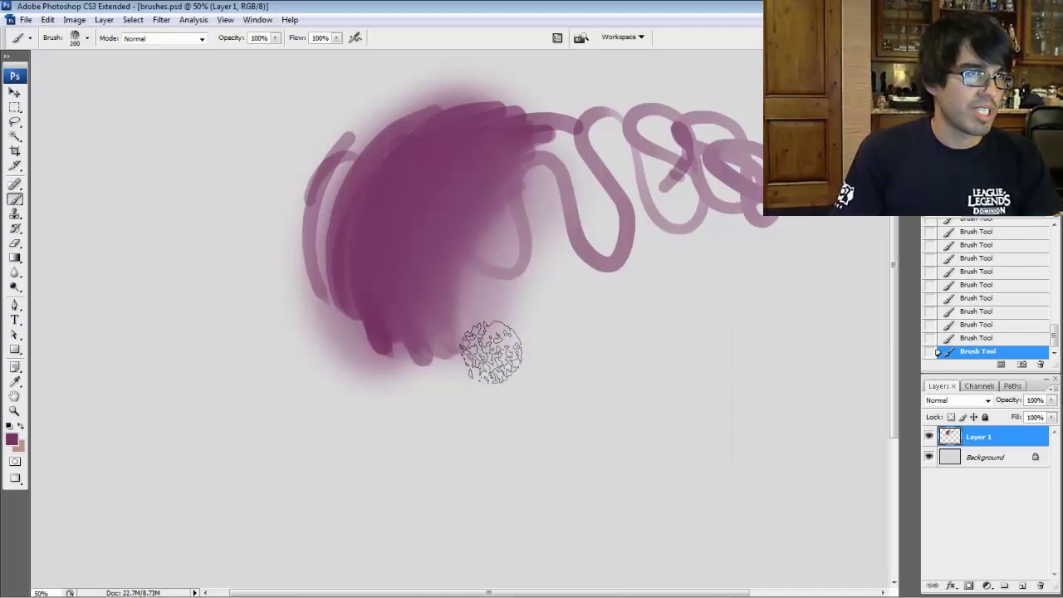
click(704, 391)
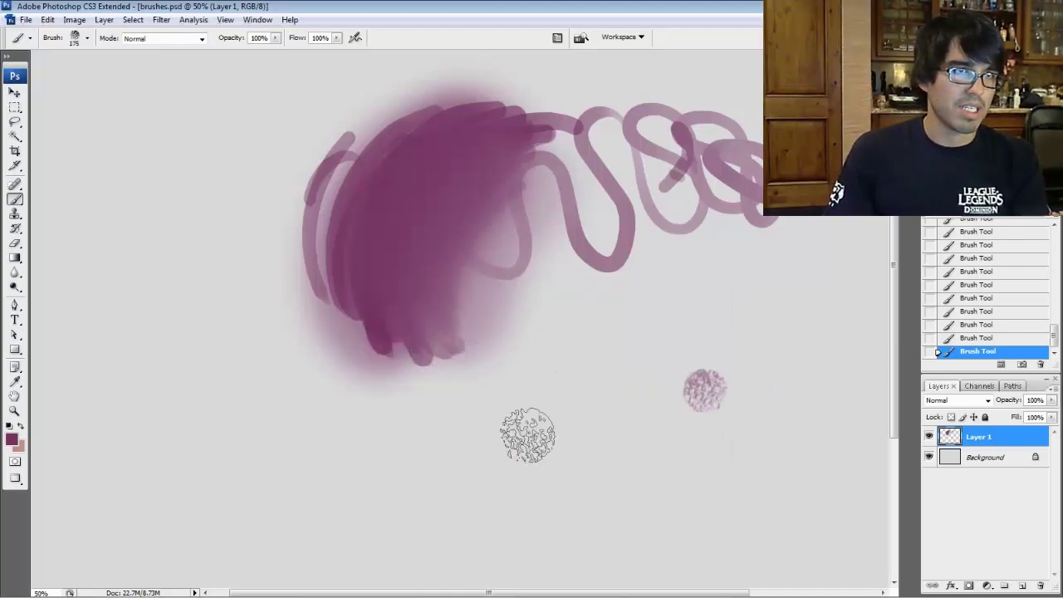
drag(526, 455, 741, 268)
drag(583, 500, 748, 309)
- Reduce the RENDERER brush to 80 px and paint four curved, fanning strokes below the blended crescent
key(bracketleft)
key(bracketleft)
key(bracketleft)
key(bracketleft)
key(bracketleft)
key(bracketleft)
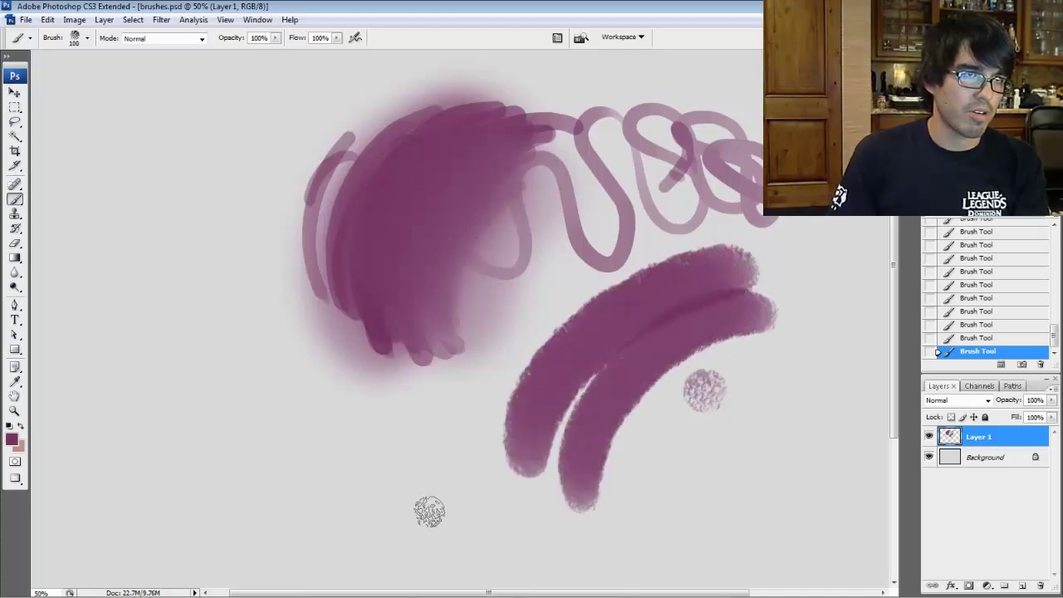
drag(309, 538, 500, 396)
mouse_move(219, 501)
mouse_down()
mouse_move(372, 387)
mouse_move(462, 377)
mouse_up()
drag(192, 449, 373, 371)
drag(171, 390, 404, 377)
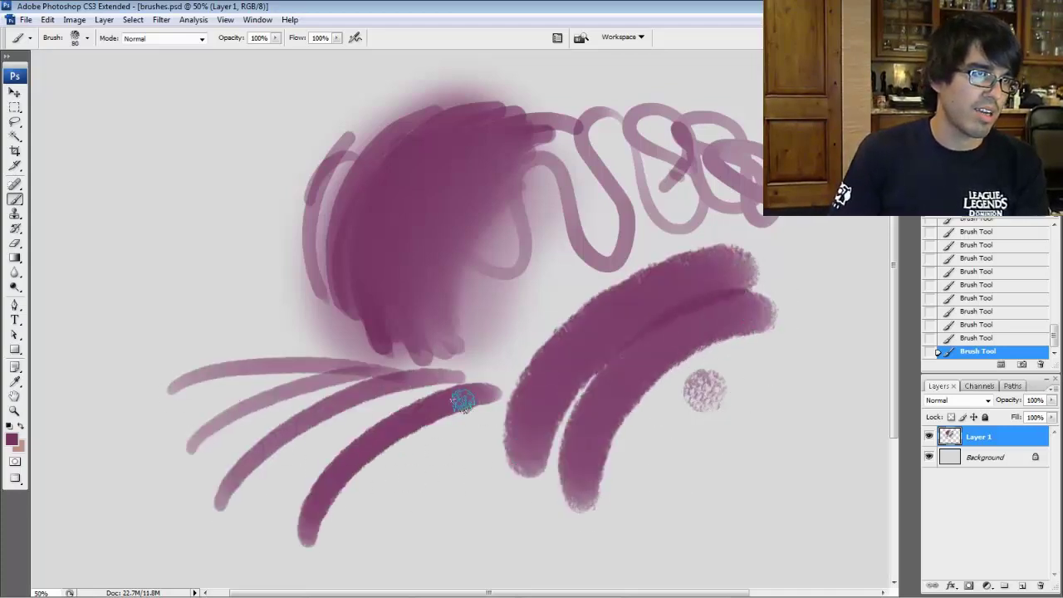
- Paint light, winding 80 px strokes across the fanned lines and around the outer side of the crescent
mouse_move(276, 440)
mouse_down()
mouse_move(476, 486)
mouse_move(143, 343)
mouse_up()
mouse_move(440, 436)
mouse_down()
mouse_move(166, 205)
mouse_move(131, 204)
mouse_up()
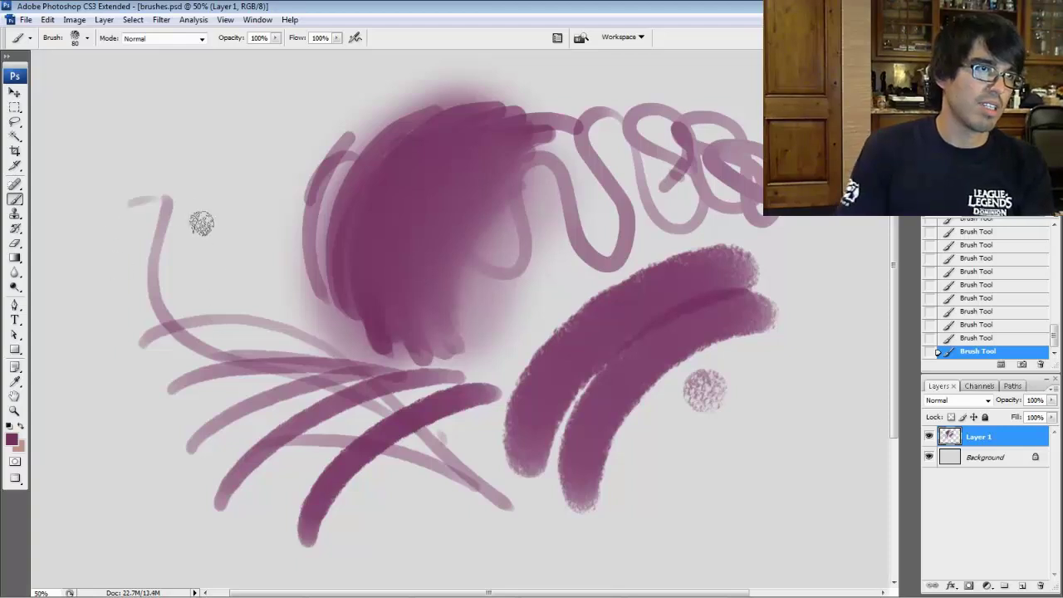
mouse_move(202, 226)
mouse_down()
mouse_move(250, 126)
mouse_move(389, 83)
mouse_up()
drag(355, 125, 199, 316)
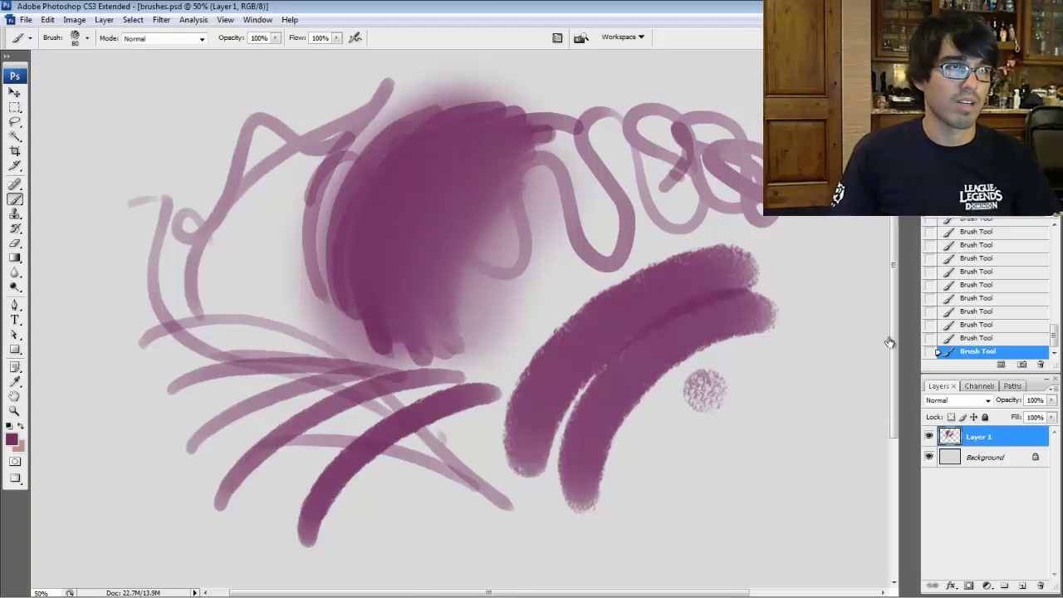
- Replace the painted layer with a new empty layer and choose the Aufgenommener Pinsel 4 5 brush
drag(973, 437, 1040, 586)
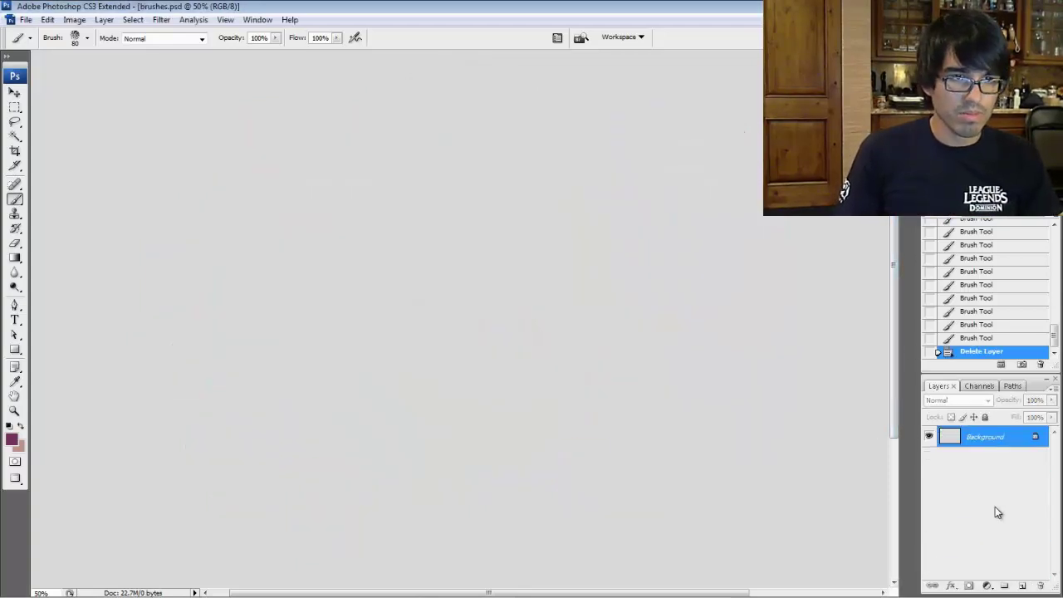
key(ctrl+shift+n)
click(541, 210)
right_click(525, 232)
click(585, 378)
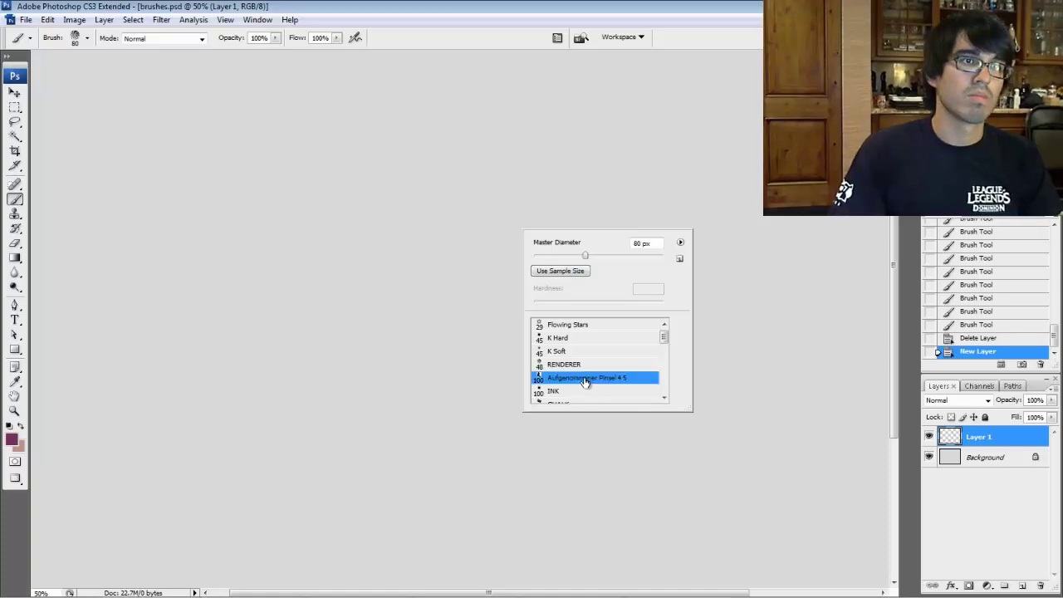
key(Return)
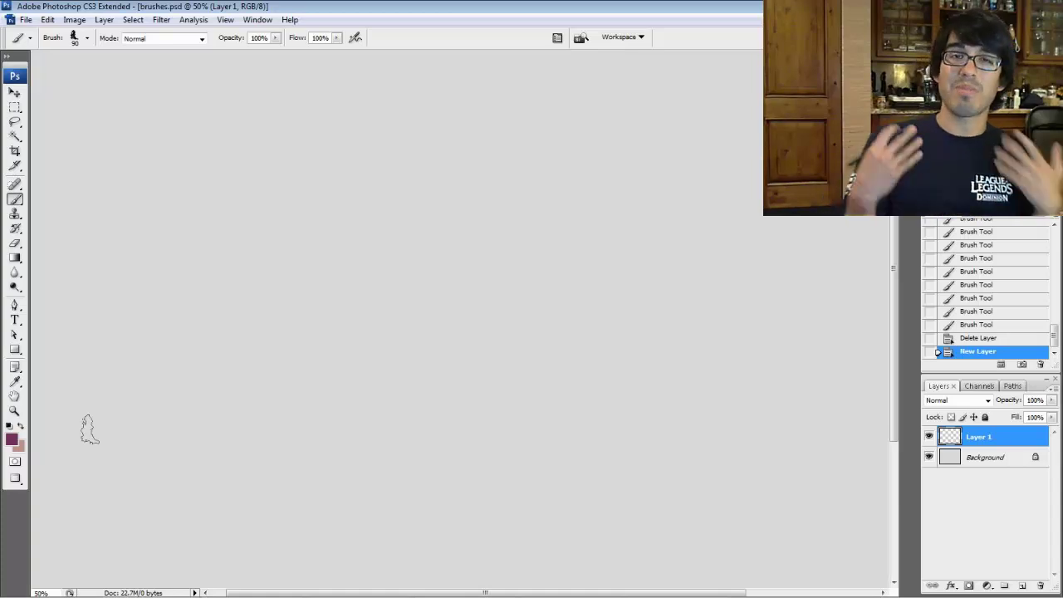
- Set the foreground color to the near-black purple 1f151c
click(12, 439)
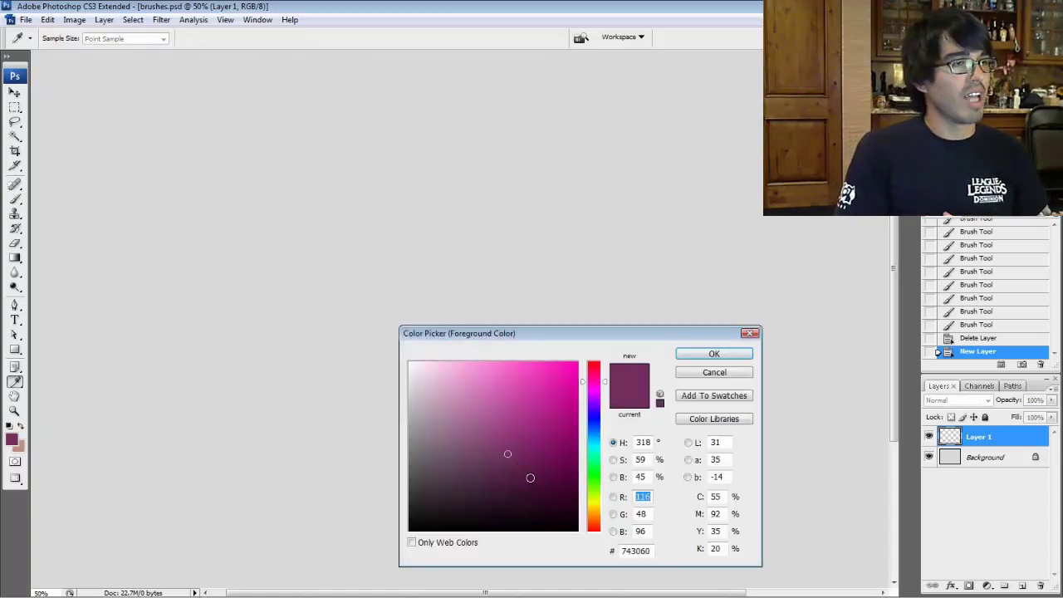
click(464, 511)
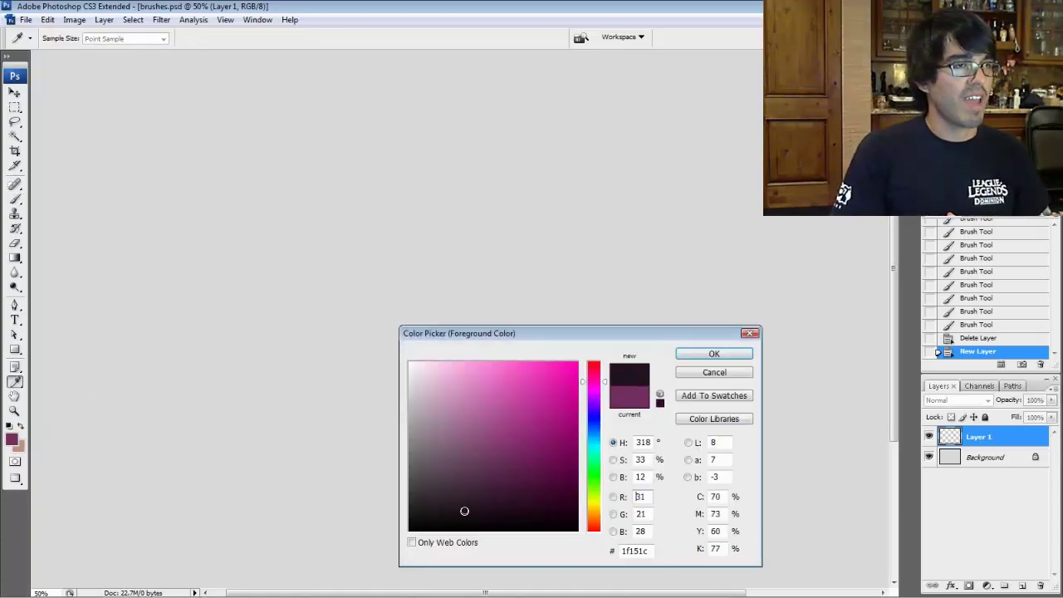
click(732, 354)
- Stamp a dab with the brush enlarged to 400 px, and scatter three more dabs around it at 200 px
key(bracketright)
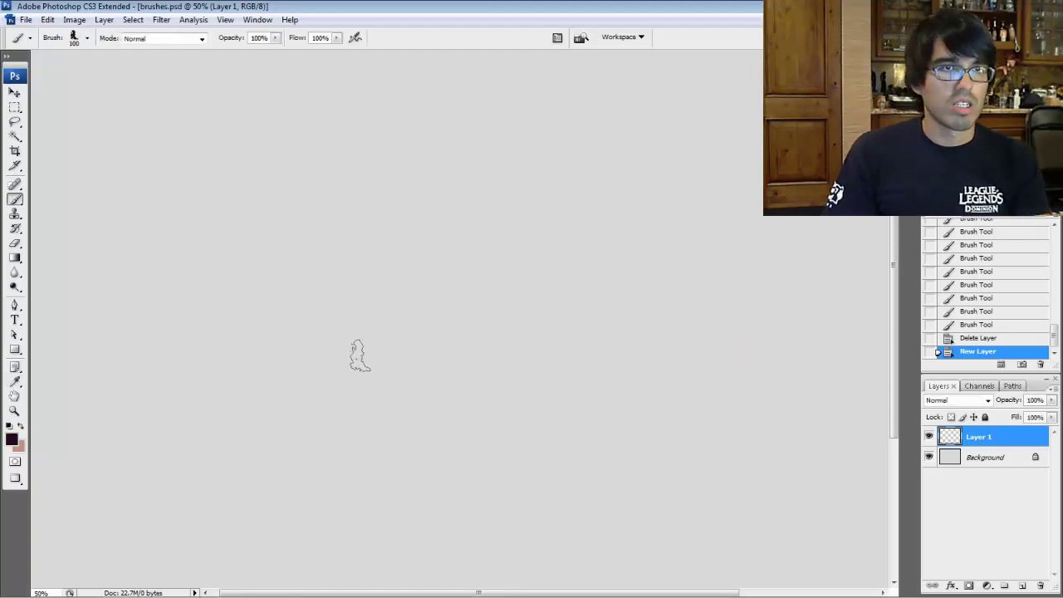
key(bracketright)
key(bracketright)
key(bracketright)
key(bracketright)
key(bracketright)
key(bracketright)
key(bracketright)
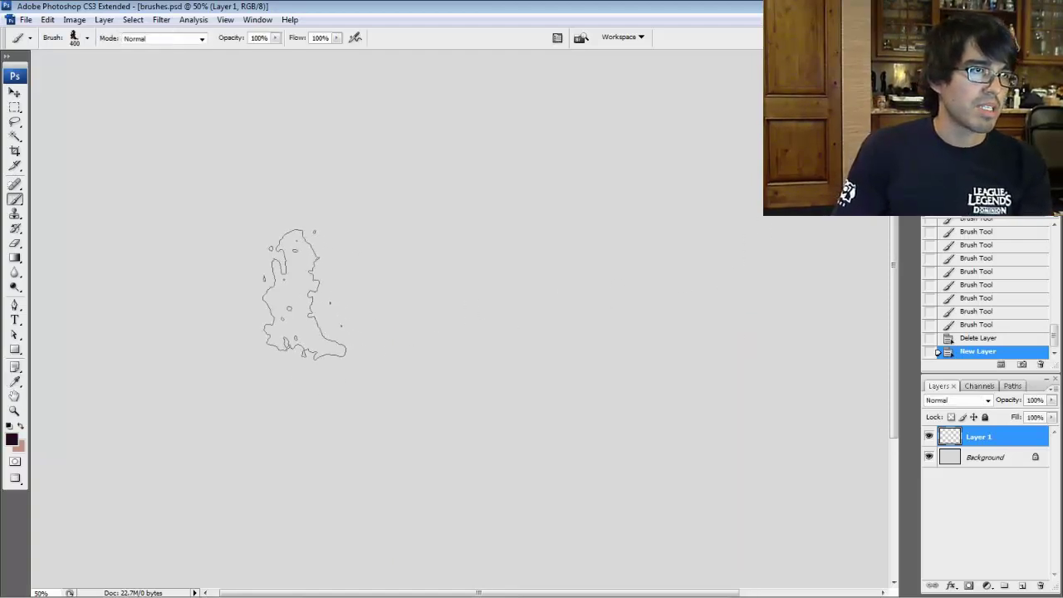
click(292, 291)
key(bracketleft)
key(bracketleft)
key(bracketleft)
click(196, 294)
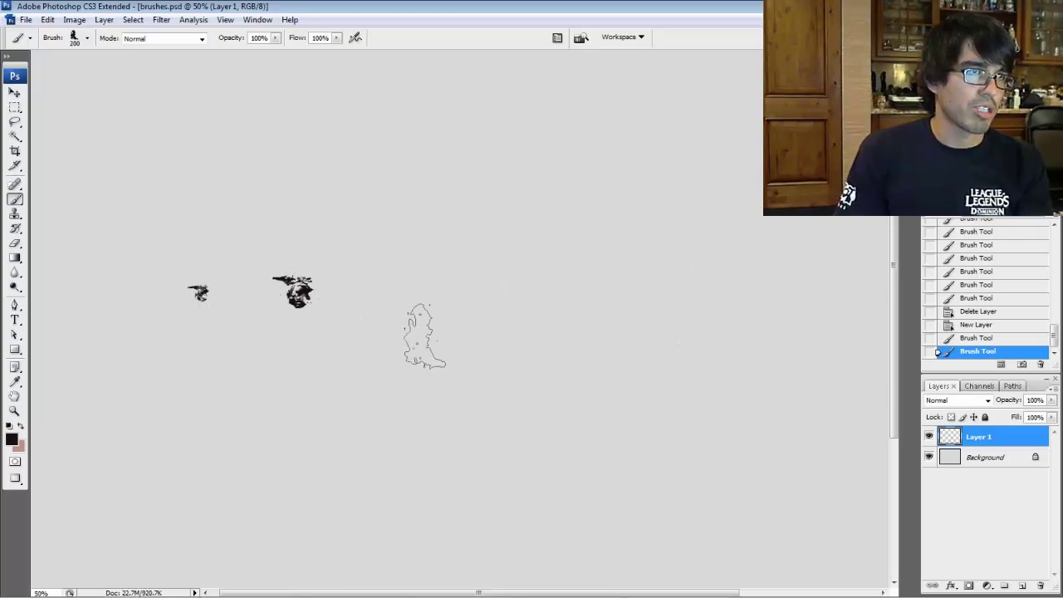
click(220, 234)
click(281, 189)
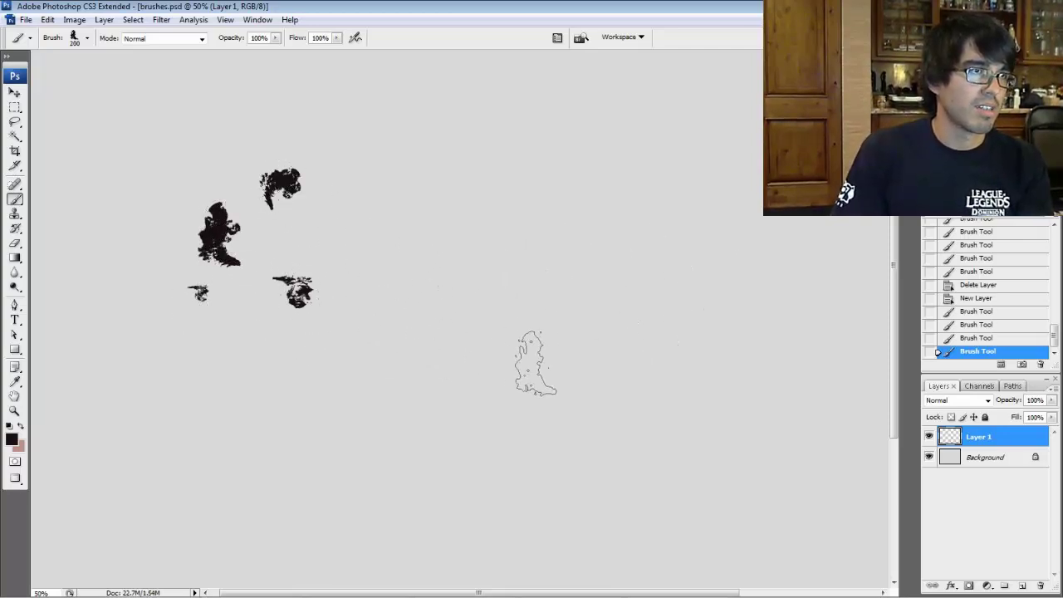
key(bracketleft)
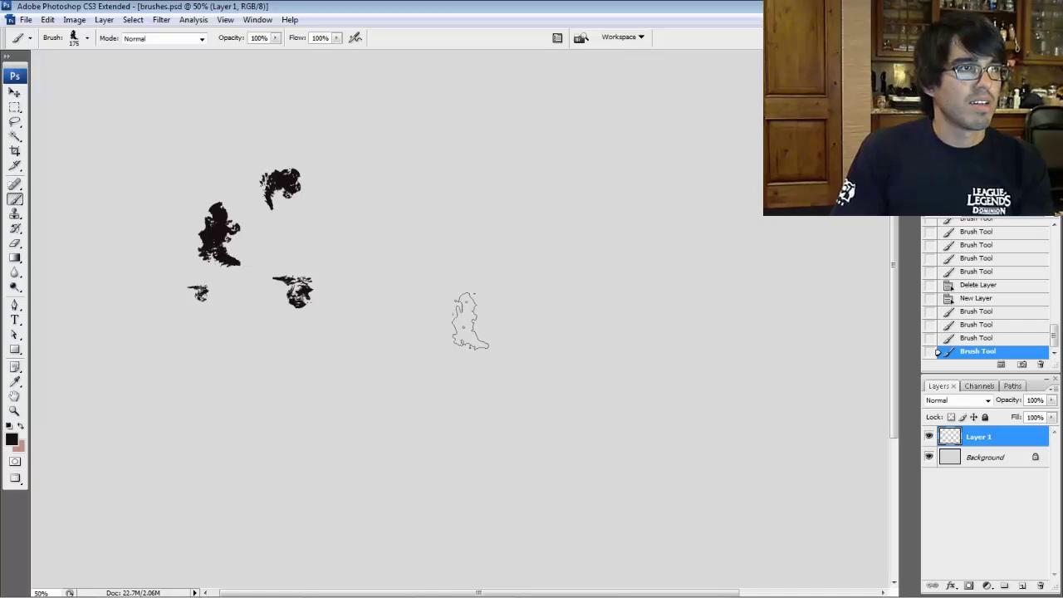
mouse_move(463, 320)
mouse_down()
mouse_move(432, 242)
mouse_move(405, 216)
mouse_move(303, 306)
mouse_up()
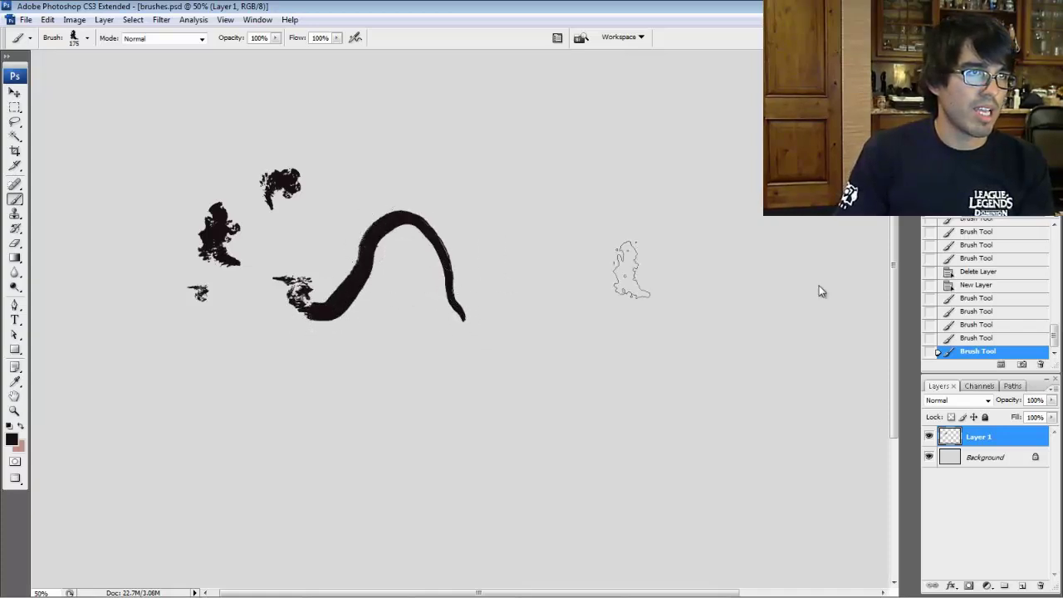
click(967, 340)
- Paint long, looping ink lines across the canvas while reducing the brush to 80 px, and add a few thin tapering strokes
key(bracketleft)
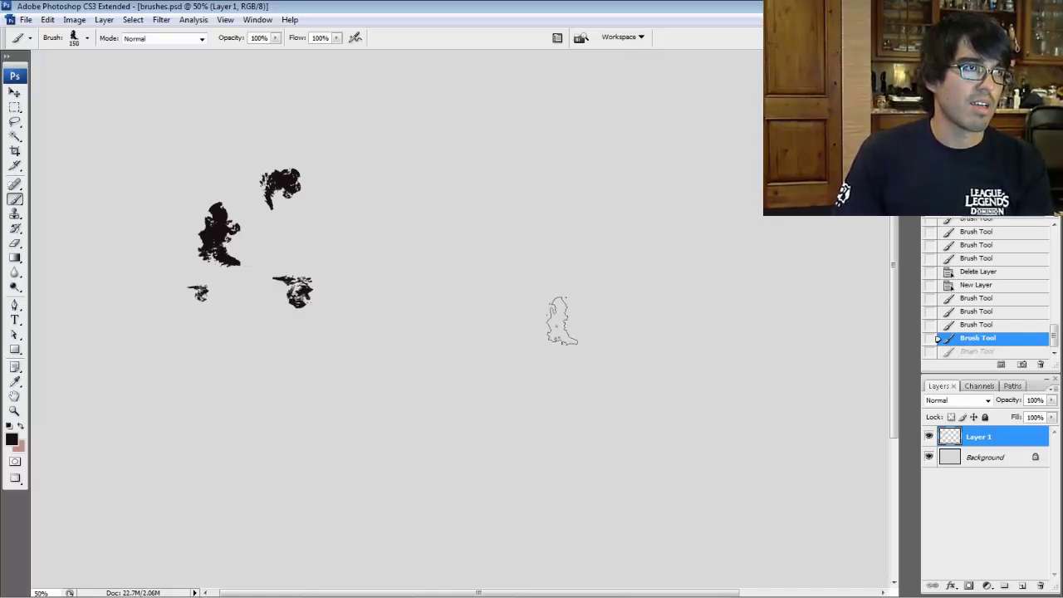
key(bracketleft)
mouse_move(513, 320)
mouse_down()
mouse_move(456, 195)
mouse_move(810, 217)
mouse_move(349, 349)
mouse_move(515, 366)
mouse_move(589, 485)
mouse_move(577, 436)
mouse_move(299, 380)
mouse_move(274, 361)
mouse_move(435, 166)
mouse_move(727, 174)
mouse_up()
key(bracketleft)
drag(762, 87, 635, 315)
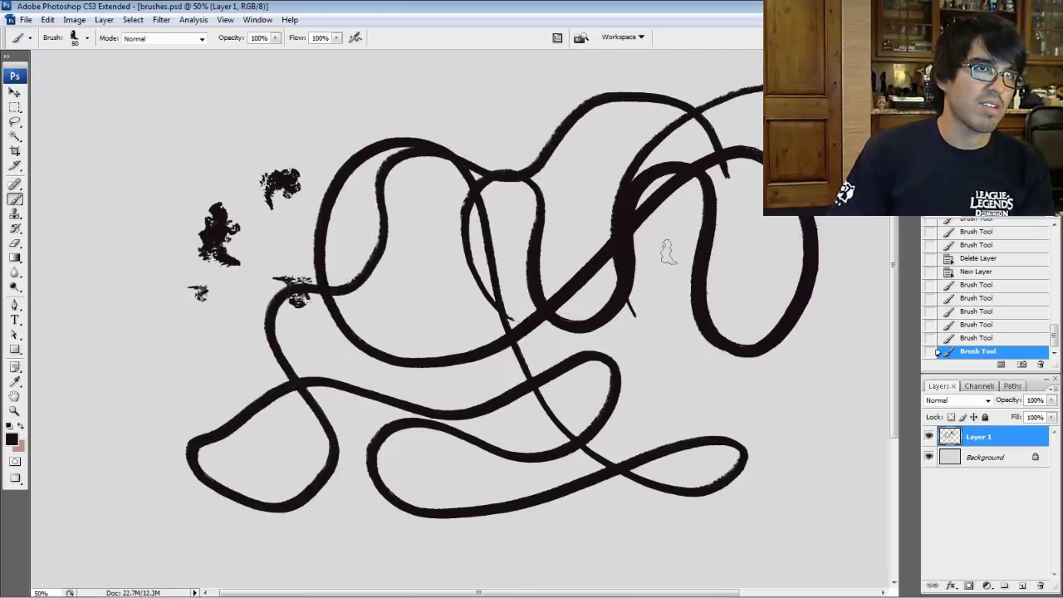
drag(564, 135, 780, 444)
click(596, 338)
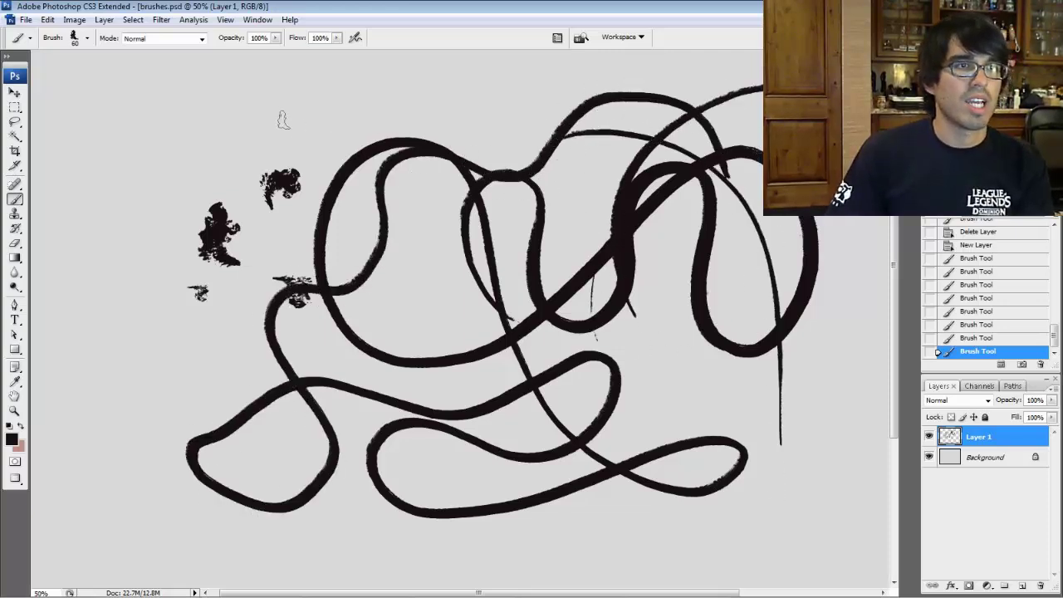
- Sketch a small cartoon face with eyes, mouth and loose hair at 45 px in the empty area beside the ink dabs
mouse_move(194, 175)
mouse_down()
mouse_move(143, 218)
mouse_move(93, 159)
mouse_move(100, 131)
mouse_up()
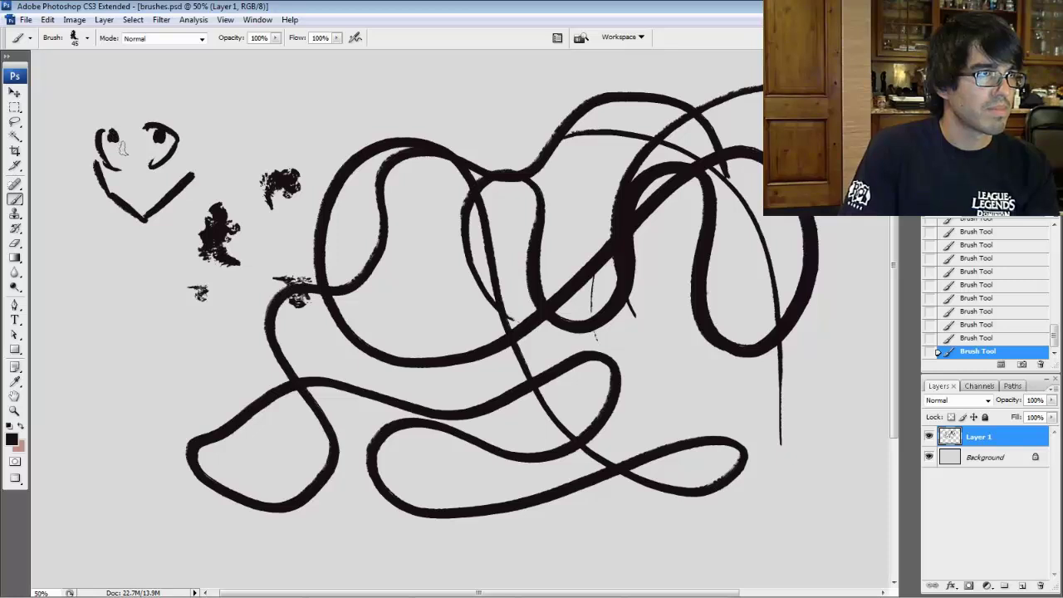
drag(177, 110, 126, 99)
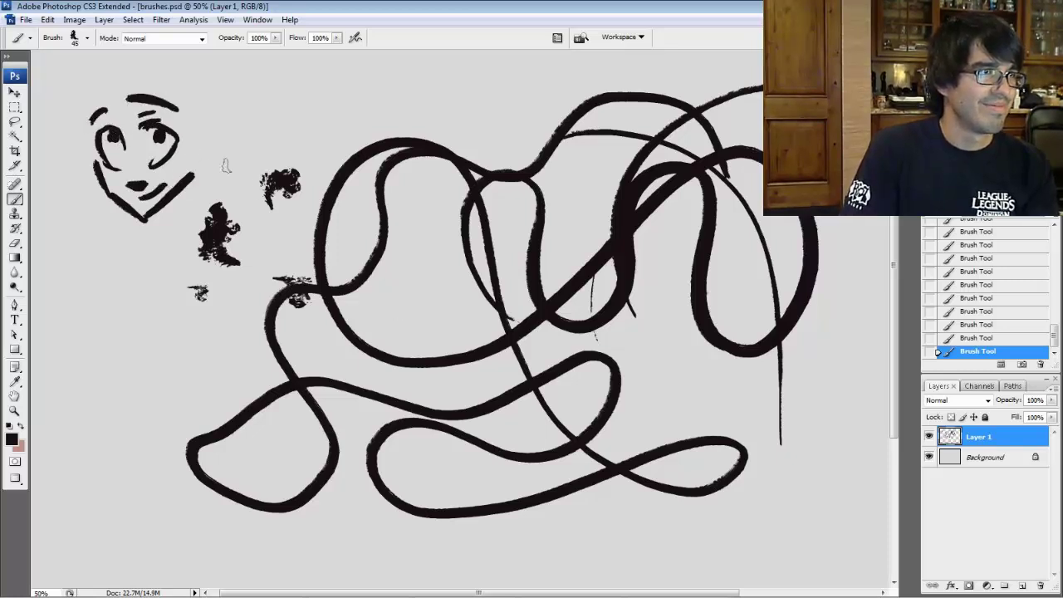
mouse_move(207, 161)
mouse_down()
mouse_move(178, 91)
mouse_move(138, 108)
mouse_move(78, 199)
mouse_move(78, 95)
mouse_move(67, 117)
mouse_up()
mouse_move(73, 75)
mouse_down()
mouse_move(176, 58)
mouse_move(205, 83)
mouse_up()
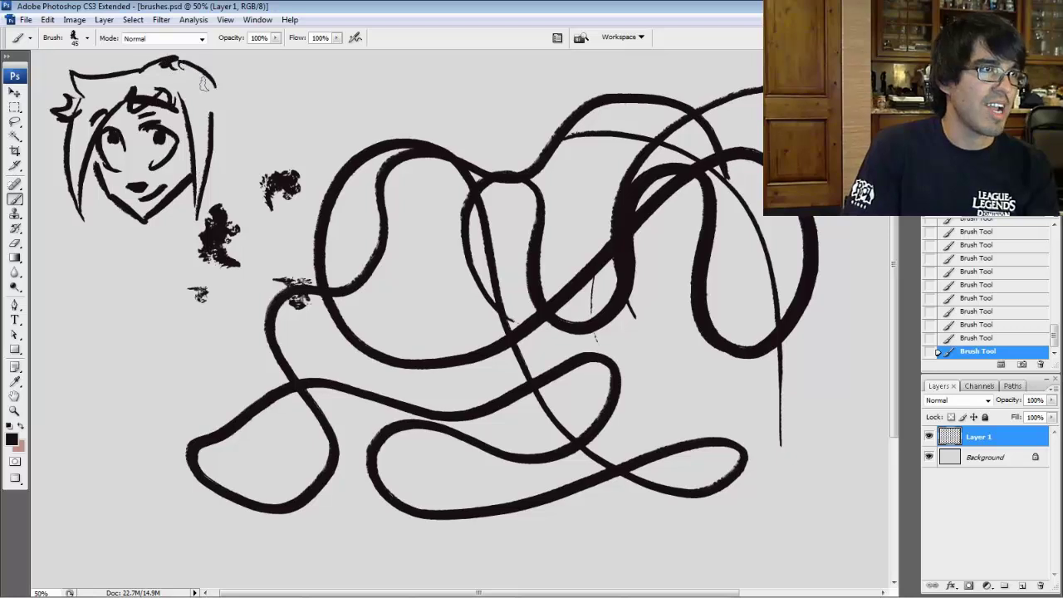
drag(91, 90, 123, 59)
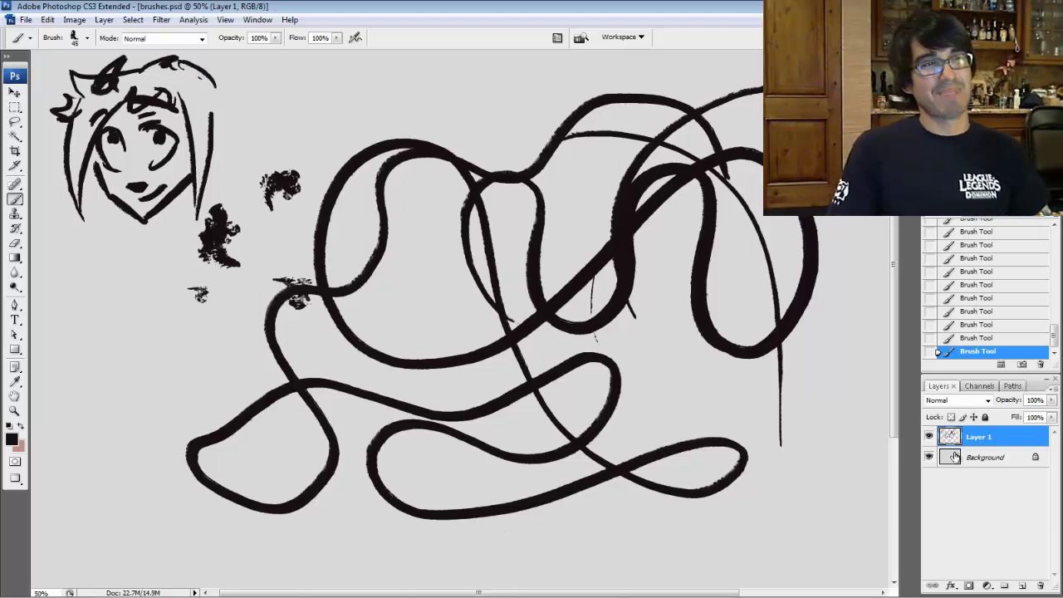
- Replace the sketched layer with a new empty layer and choose the INK brush
drag(953, 438, 1041, 585)
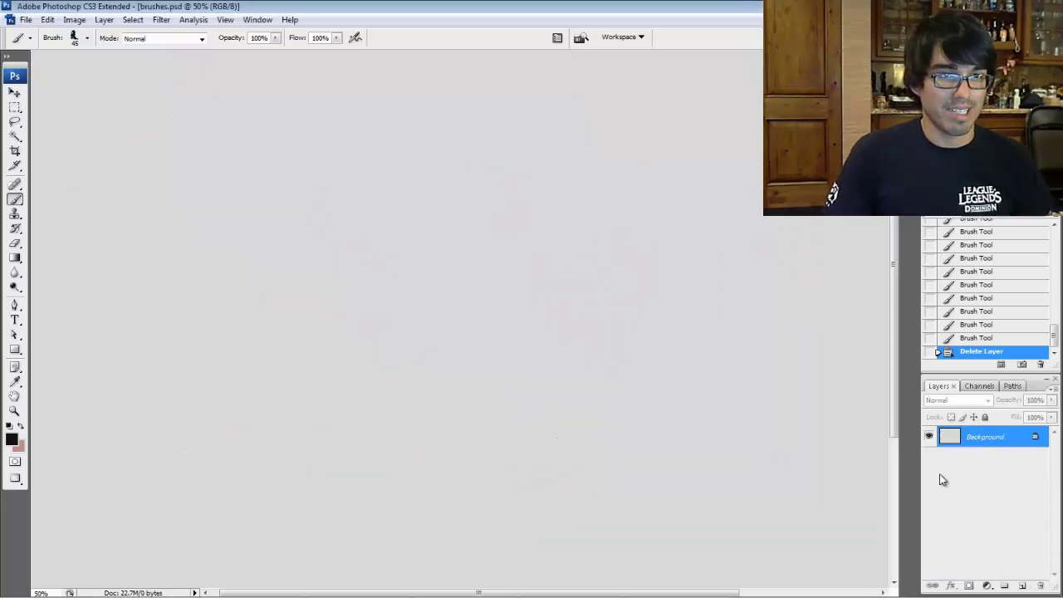
key(ctrl+shift+n)
key(Return)
right_click(457, 362)
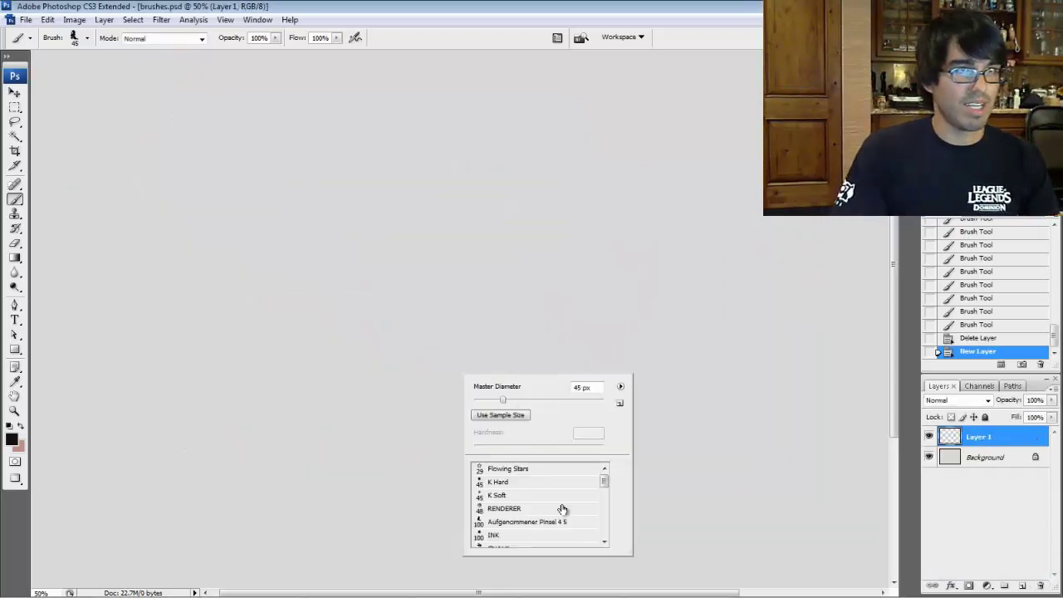
click(528, 534)
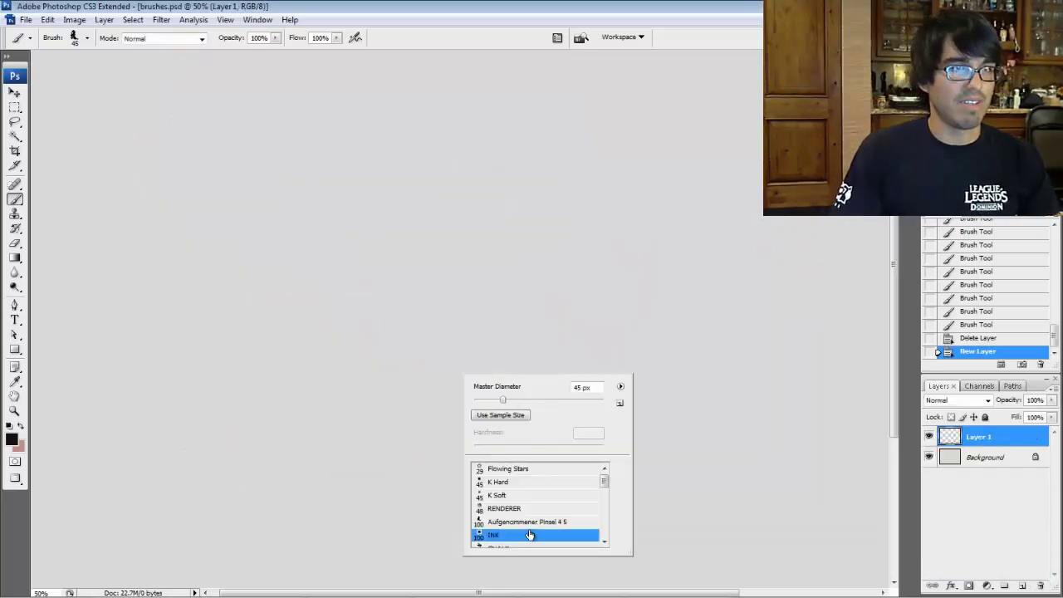
- Set the foreground color to the dark purple 4e143d
click(11, 444)
drag(531, 496, 534, 479)
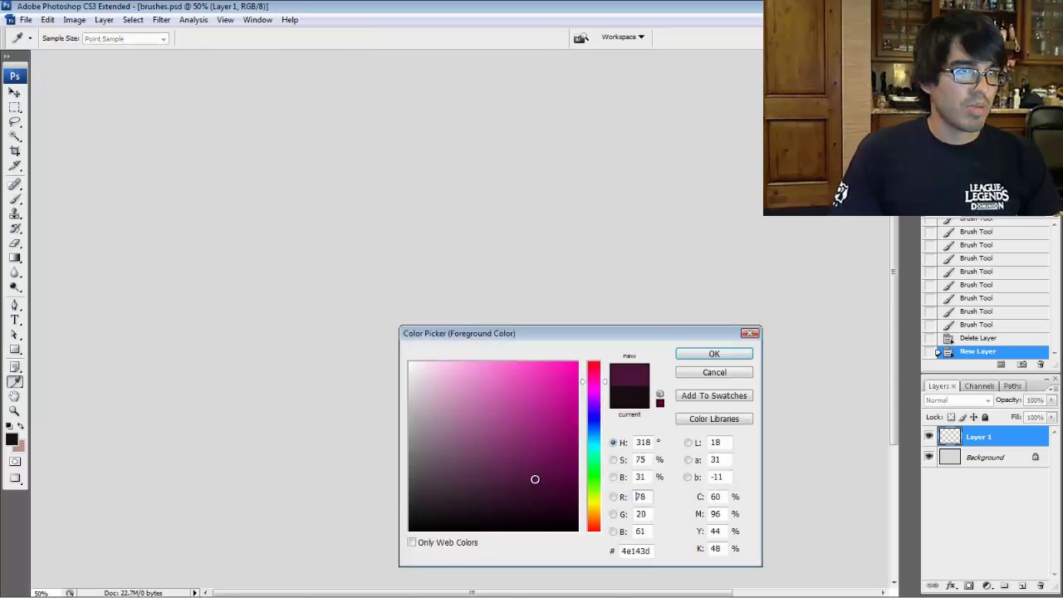
click(710, 355)
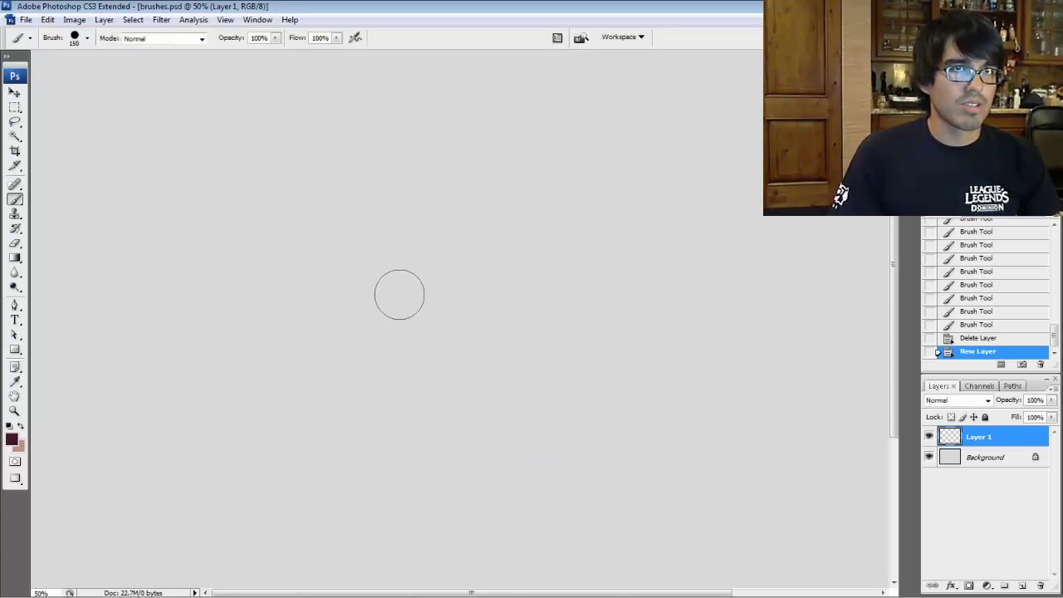
- Paint thick looping strokes with the INK brush starting at 150 px, and add a small squiggle beneath them at 80 px
mouse_move(320, 341)
mouse_down()
mouse_move(446, 280)
mouse_move(576, 266)
mouse_move(702, 208)
mouse_up()
mouse_move(752, 253)
mouse_down()
mouse_move(677, 128)
mouse_move(368, 131)
mouse_move(365, 121)
mouse_move(551, 113)
mouse_move(724, 302)
mouse_move(705, 316)
mouse_move(724, 424)
mouse_move(480, 567)
mouse_up()
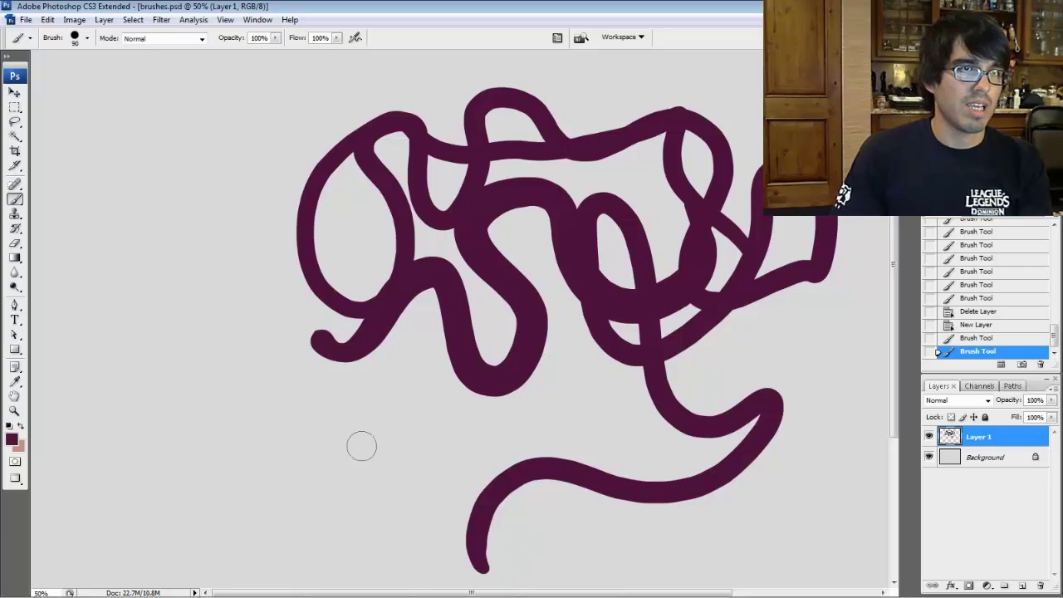
mouse_move(378, 448)
mouse_down()
mouse_move(427, 388)
mouse_move(486, 437)
mouse_up()
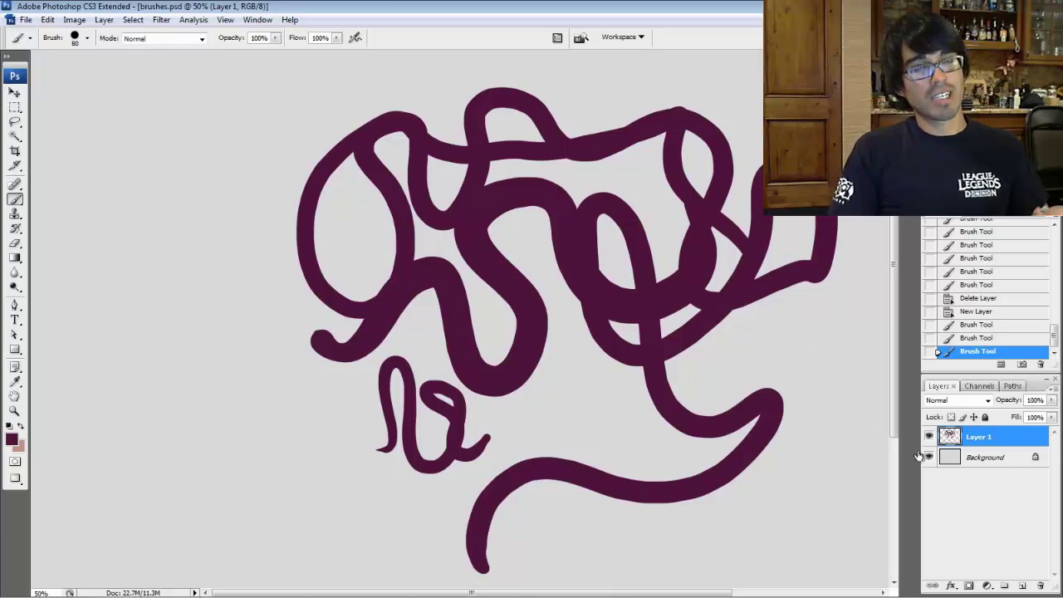
- Replace the painted layer with a new empty layer and choose the rough, chalk-textured brush preset listed below INK
drag(980, 446, 1041, 585)
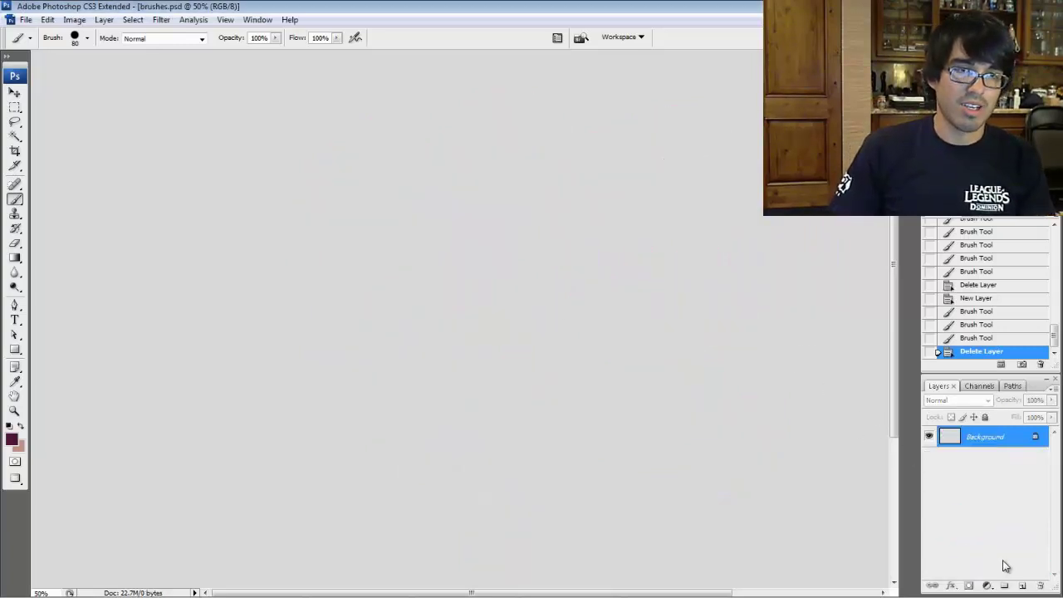
key(ctrl+shift+n)
key(Return)
right_click(458, 294)
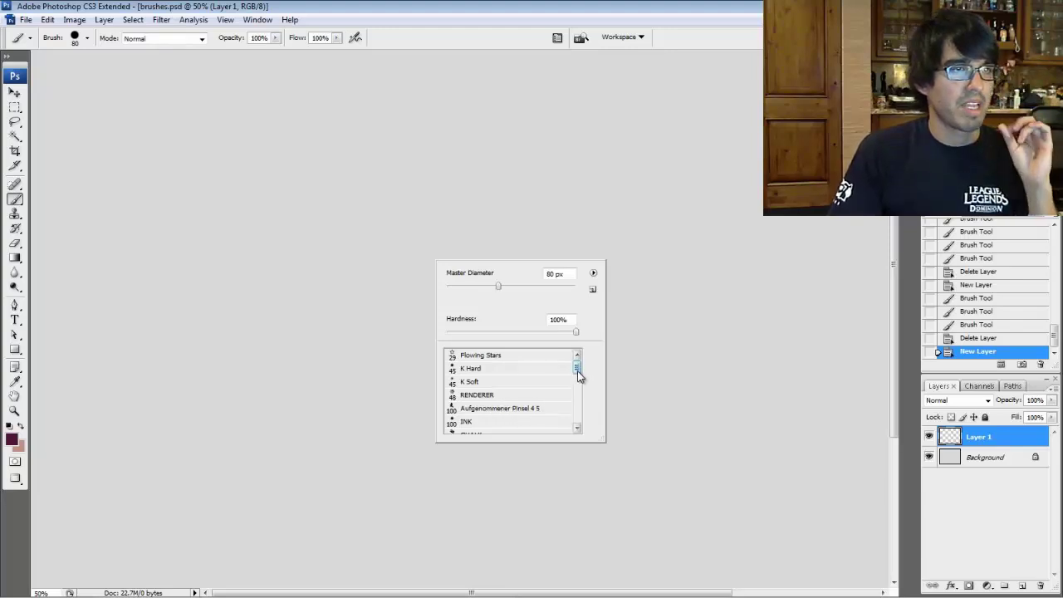
drag(579, 370, 579, 378)
double_click(491, 380)
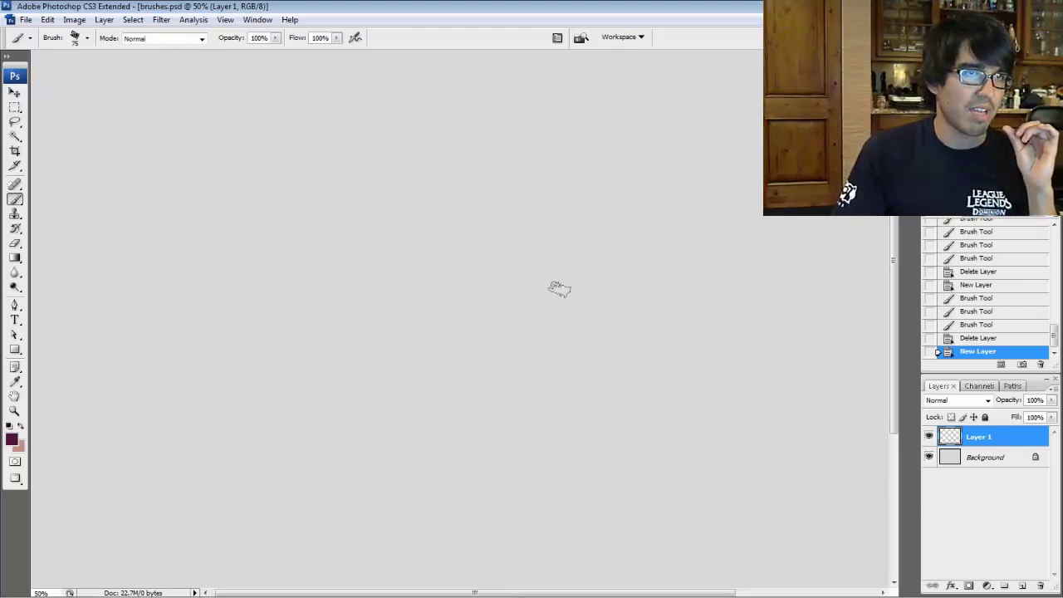
- Enlarge the textured brush to 150 px and paint a vertical stroke with several overlapping curved strokes branching from its base
key(bracketright)
key(bracketright)
key(bracketright)
key(bracketright)
key(bracketright)
mouse_move(265, 382)
mouse_down()
mouse_move(268, 190)
mouse_move(266, 343)
mouse_move(304, 250)
mouse_move(462, 187)
mouse_up()
key(bracketright)
key(bracketright)
key(bracketleft)
key(bracketleft)
drag(290, 352, 499, 211)
drag(343, 321, 482, 231)
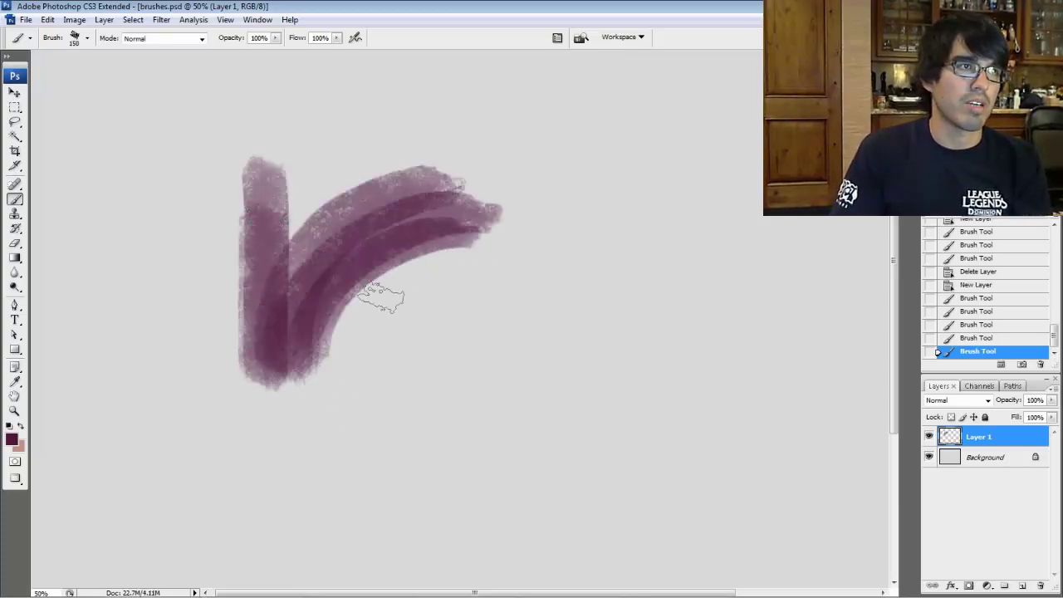
drag(317, 351, 451, 248)
drag(327, 372, 481, 264)
- Build up darker color over the curved strokes with the textured brush at 200 px and again at 150 px
key(bracketright)
key(bracketright)
drag(417, 259, 378, 265)
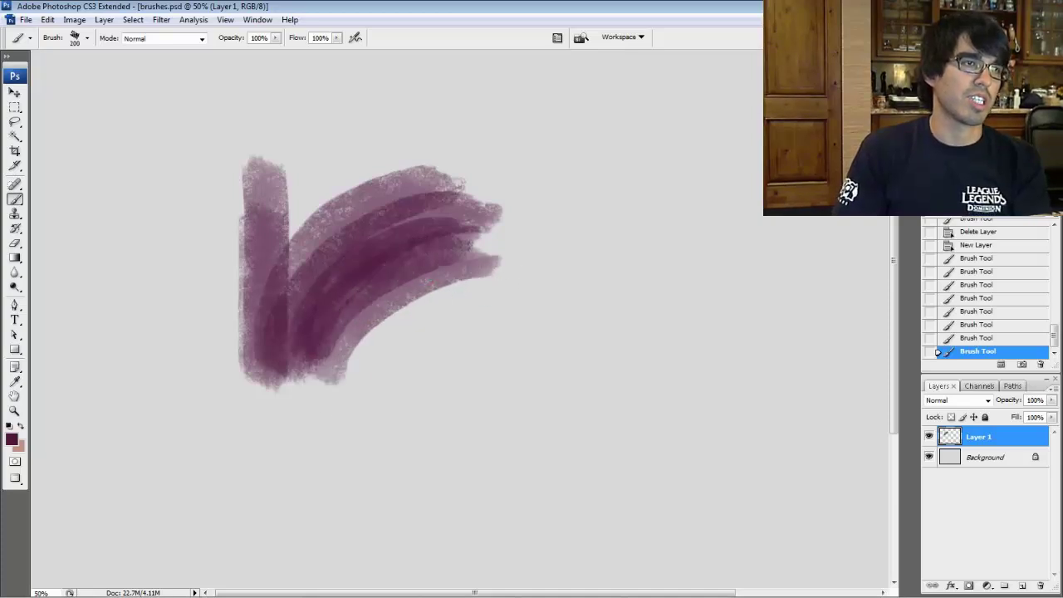
mouse_move(324, 377)
mouse_down()
mouse_move(431, 191)
mouse_move(489, 242)
mouse_up()
key(bracketleft)
key(bracketleft)
drag(304, 340, 303, 392)
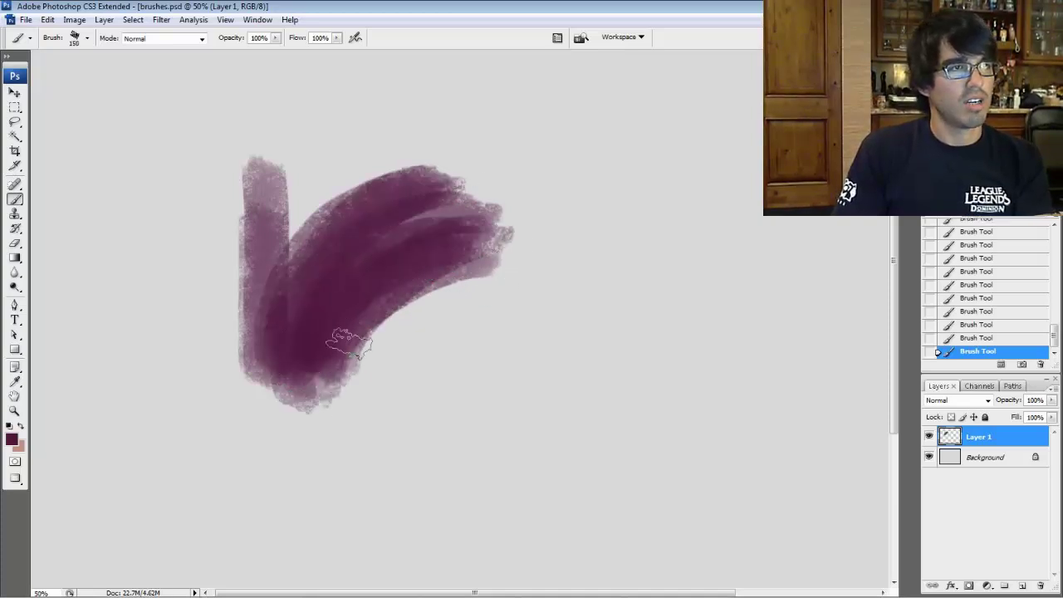
- Paint two short downward jaw strokes at the base of the shape and darken the vertical stroke with the textured brush at 125 px
mouse_move(280, 313)
mouse_down()
mouse_move(245, 419)
mouse_move(257, 374)
mouse_up()
mouse_move(335, 345)
mouse_down()
mouse_move(323, 445)
mouse_move(320, 345)
mouse_up()
drag(247, 423, 299, 271)
drag(243, 328, 237, 156)
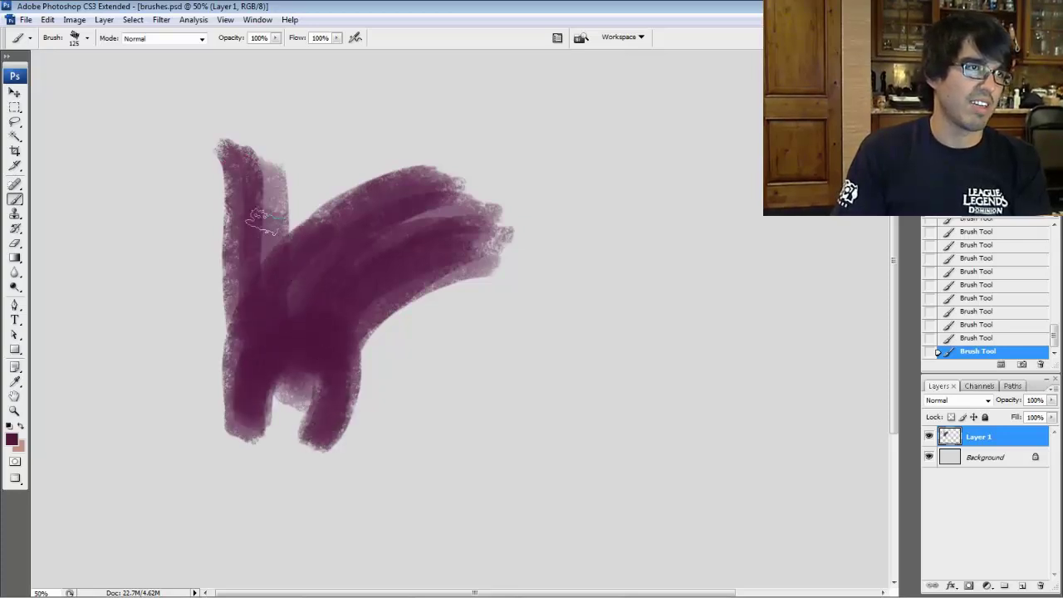
- Add spiky strokes along the upper edge and extend the curved body outward and downward, enlarging the textured brush up to 200 px
mouse_move(267, 270)
mouse_down()
mouse_move(482, 199)
mouse_move(549, 270)
mouse_up()
key(])
drag(321, 244, 356, 148)
mouse_move(357, 199)
mouse_down()
mouse_move(441, 147)
mouse_move(581, 191)
mouse_up()
drag(475, 208, 585, 261)
key(])
key(])
drag(490, 237, 544, 296)
drag(408, 261, 525, 344)
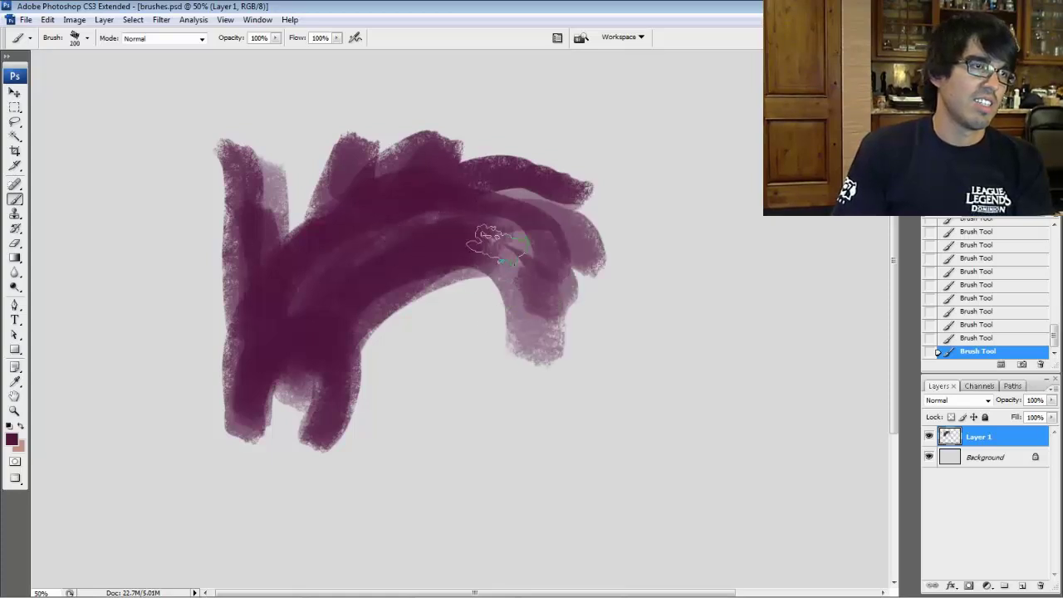
- Continue the body downward and sweep it up into a long S-shaped tail with the textured brush at 250 px
mouse_move(494, 240)
mouse_down()
mouse_move(515, 255)
mouse_move(517, 353)
mouse_up()
drag(523, 270, 486, 467)
key(])
drag(577, 262, 586, 469)
mouse_move(540, 353)
mouse_down()
mouse_move(573, 465)
mouse_move(710, 341)
mouse_move(847, 242)
mouse_move(841, 274)
mouse_up()
- Sample lighter tones from the tail and paint over its curve to blend it softly into the background
alt+click(637, 461)
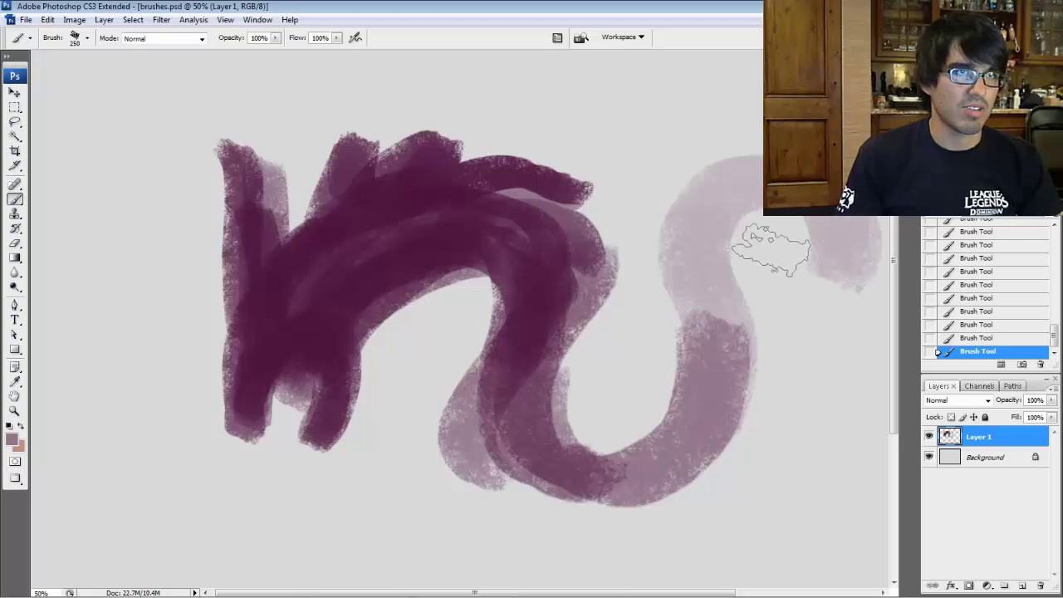
alt+click(700, 330)
drag(706, 333, 831, 274)
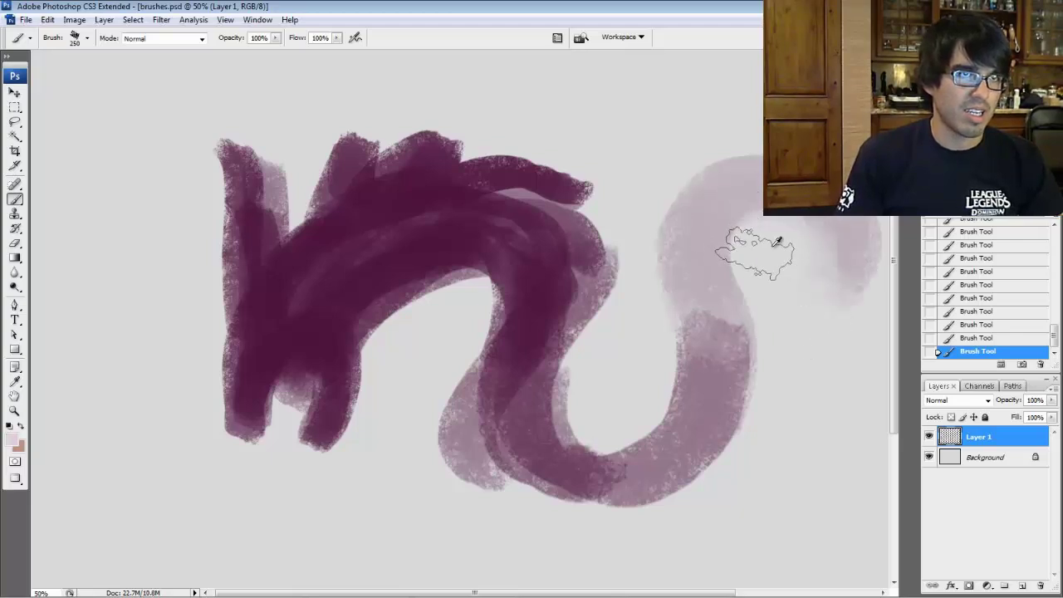
drag(724, 262, 722, 440)
- Sample dark and medium purples from the body to darken its middle bend, and paint a lighter band along its underside
alt+click(572, 454)
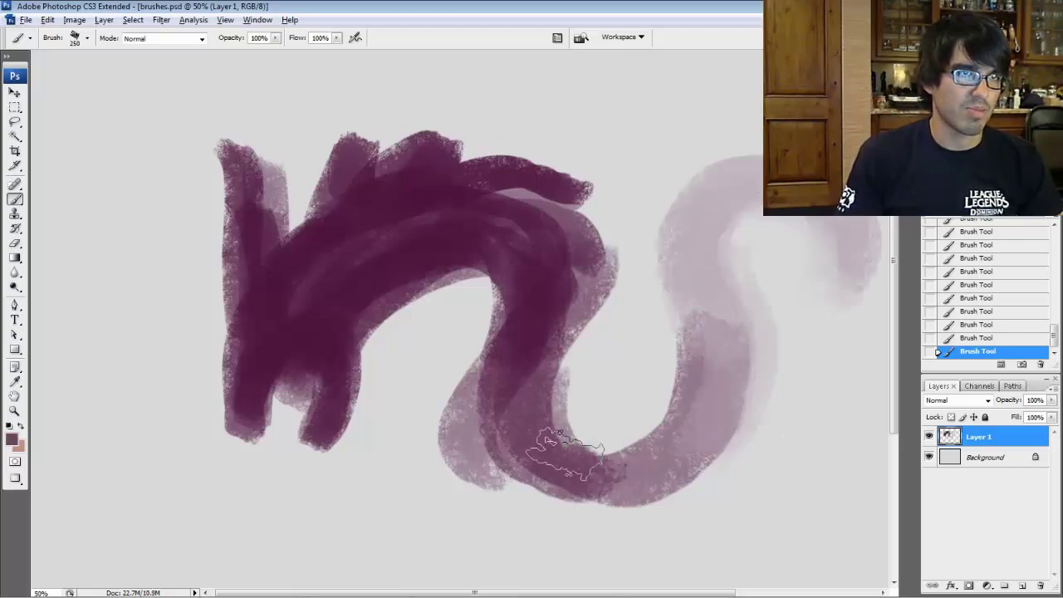
mouse_move(565, 444)
mouse_down()
mouse_move(540, 401)
mouse_move(552, 290)
mouse_move(561, 445)
mouse_up()
alt+click(523, 281)
mouse_move(524, 281)
mouse_down()
mouse_move(531, 397)
mouse_move(635, 452)
mouse_up()
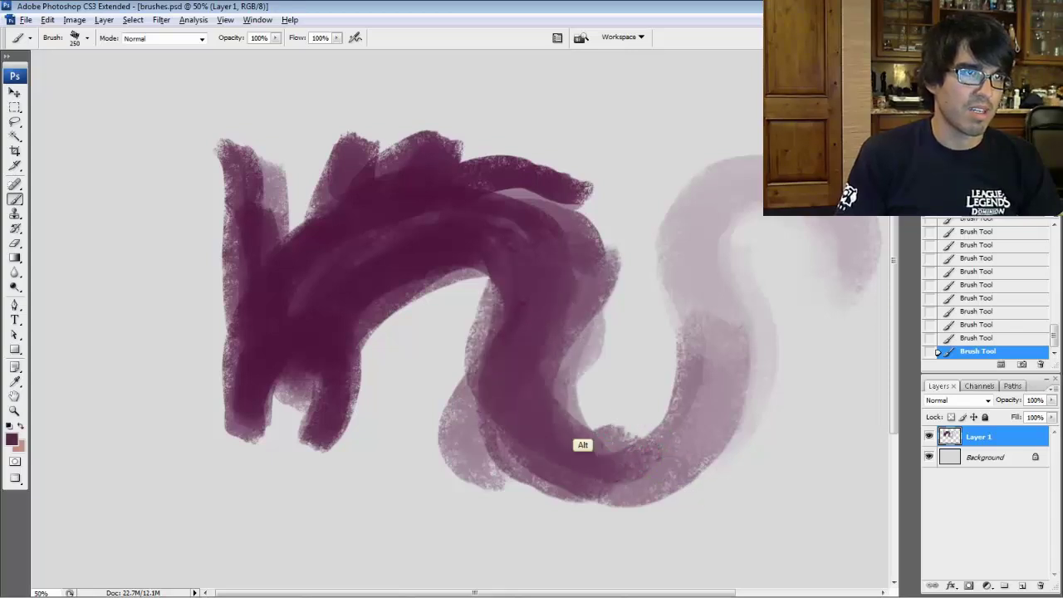
alt+click(581, 447)
mouse_move(651, 502)
mouse_down()
mouse_move(499, 421)
mouse_move(511, 302)
mouse_move(380, 291)
mouse_move(418, 386)
mouse_move(338, 347)
mouse_up()
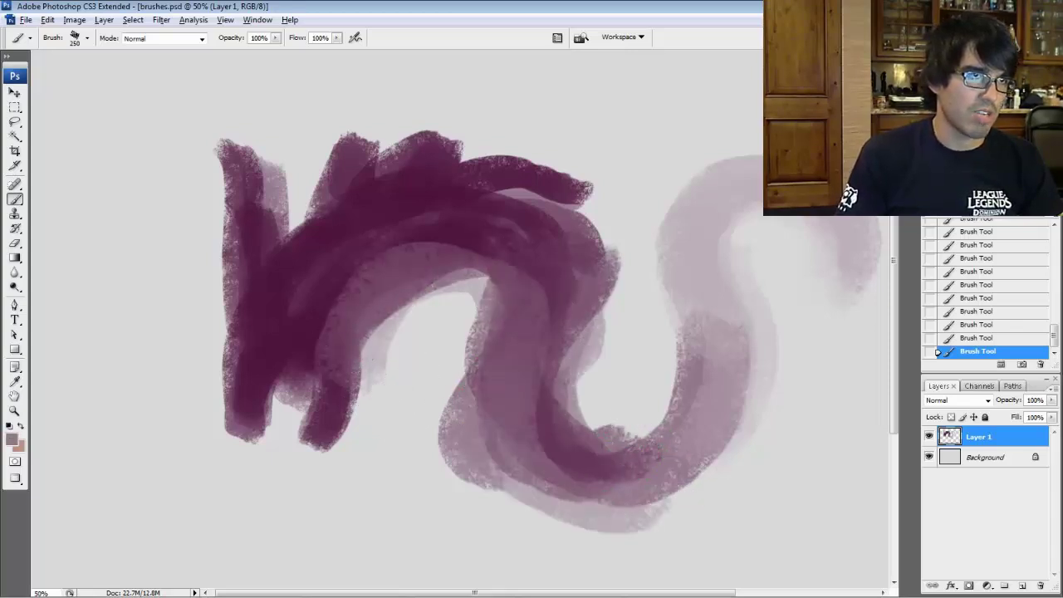
- Reduce the brush to 40 px and paint the dragon's pale eye, teeth and mouth gap, and a dark tongue hanging from the mouth
key([)
key([)
key([)
key([)
key([)
key([)
key([)
key([)
key([)
key([)
key([)
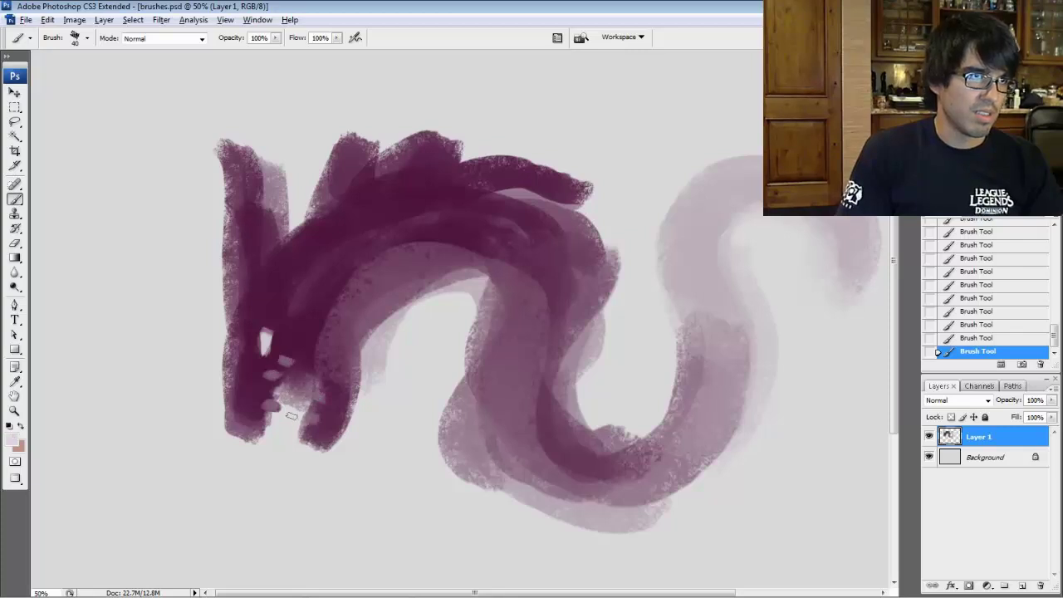
drag(309, 367, 293, 455)
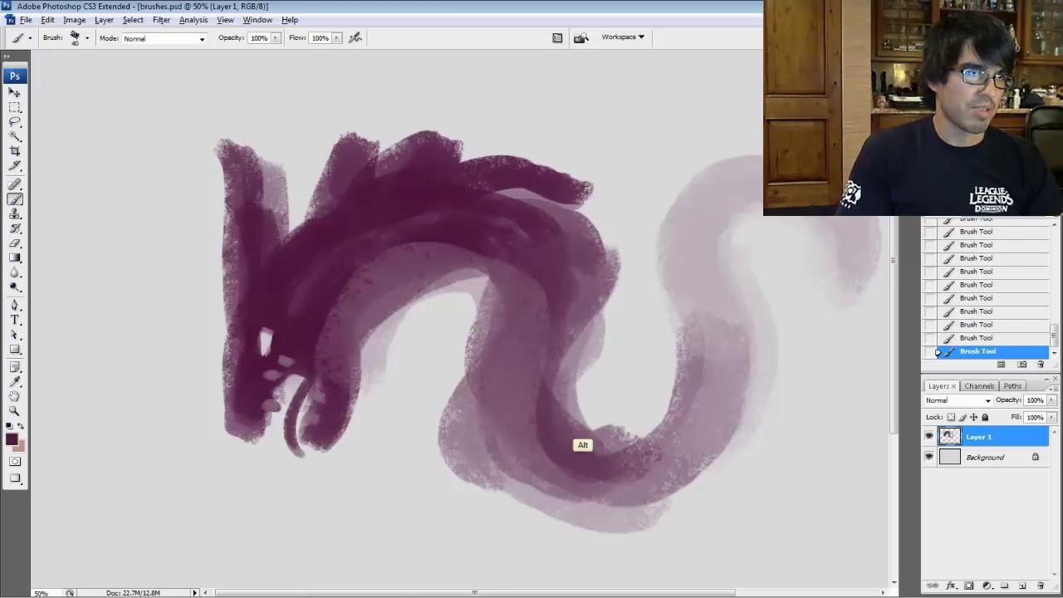
alt+click(301, 386)
drag(312, 400, 302, 441)
- Lighten and blend the inner edge of the dragon's neck arch with pale strokes, using the textured brush at up to 125 px
drag(359, 368, 416, 289)
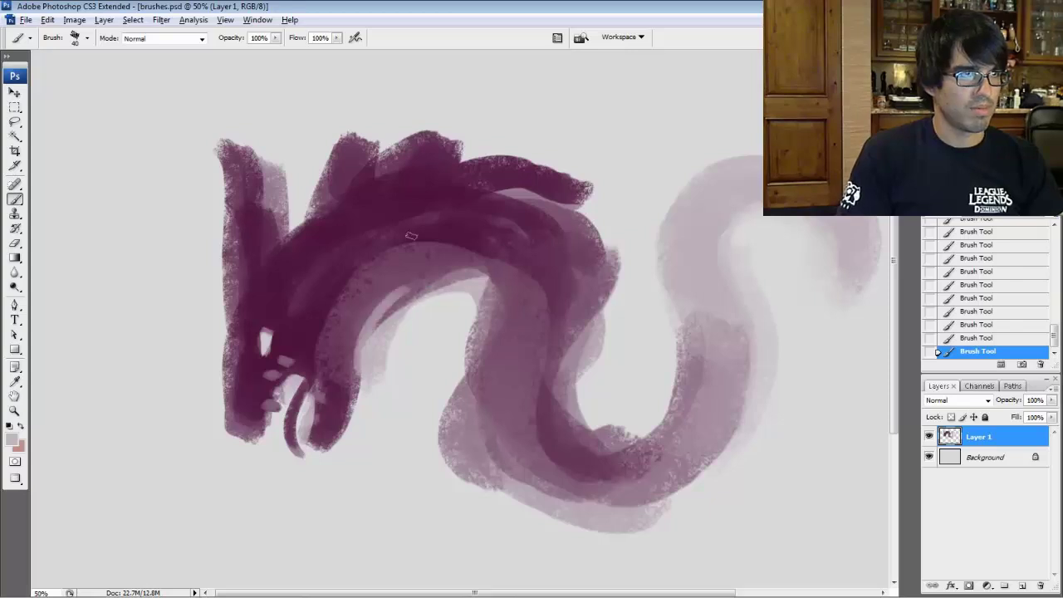
key(])
drag(350, 339, 465, 259)
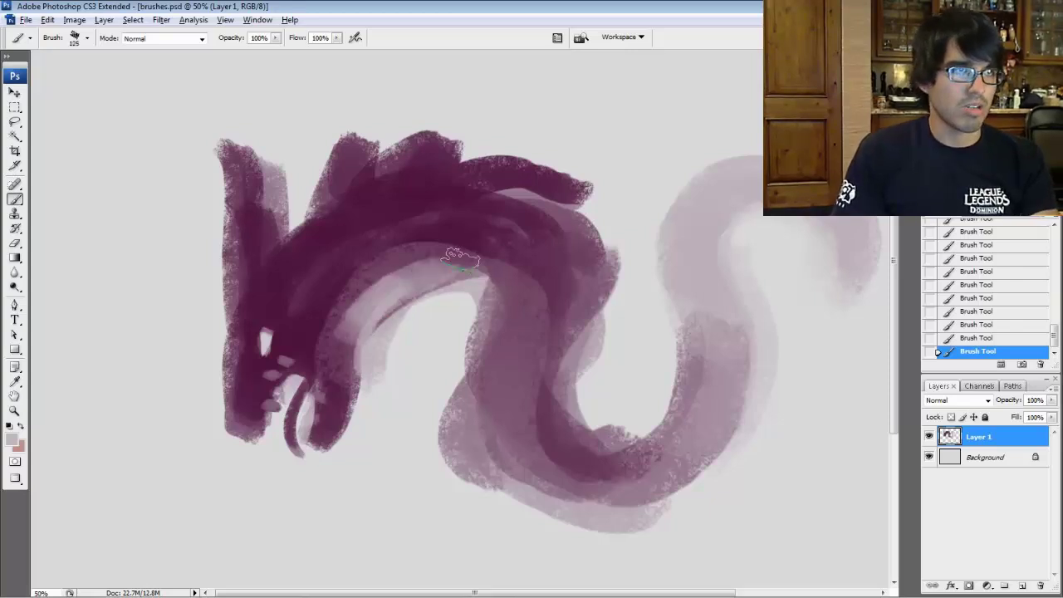
drag(403, 286, 531, 290)
mouse_move(499, 259)
mouse_down()
mouse_move(442, 254)
mouse_move(379, 363)
mouse_move(419, 302)
mouse_up()
alt+click(402, 359)
- Sample dark purple from the body and paint a front leg with claws beneath the arch, using a 70 px brush
alt+click(454, 252)
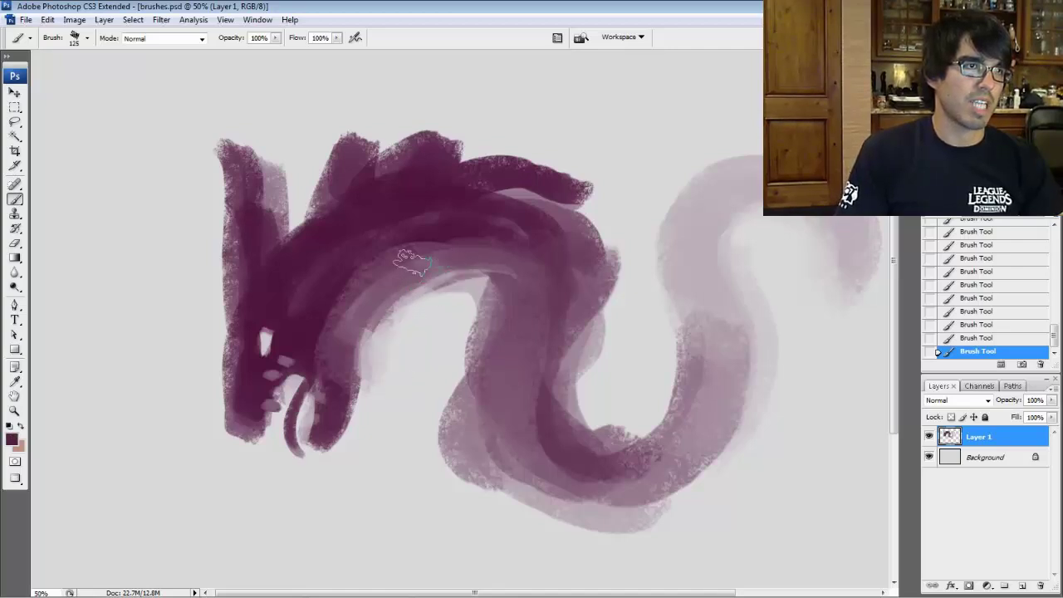
key(bracketleft)
key(bracketleft)
key(bracketleft)
key(bracketleft)
mouse_move(453, 247)
mouse_down()
mouse_move(447, 320)
mouse_move(407, 343)
mouse_move(399, 371)
mouse_up()
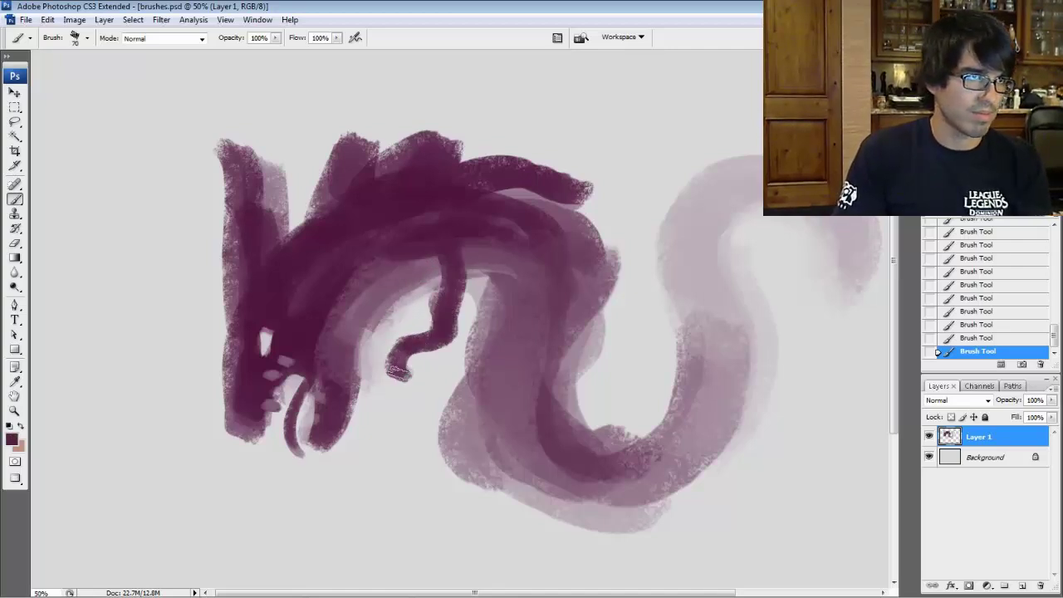
mouse_move(440, 340)
mouse_down()
mouse_move(434, 379)
mouse_move(449, 341)
mouse_move(451, 357)
mouse_move(463, 354)
mouse_move(428, 339)
mouse_move(438, 242)
mouse_up()
- Paint two pointed horns and refine the snout outline with a 60 px brush, and add lighter strokes behind the jaw
key(bracketleft)
drag(259, 215, 189, 127)
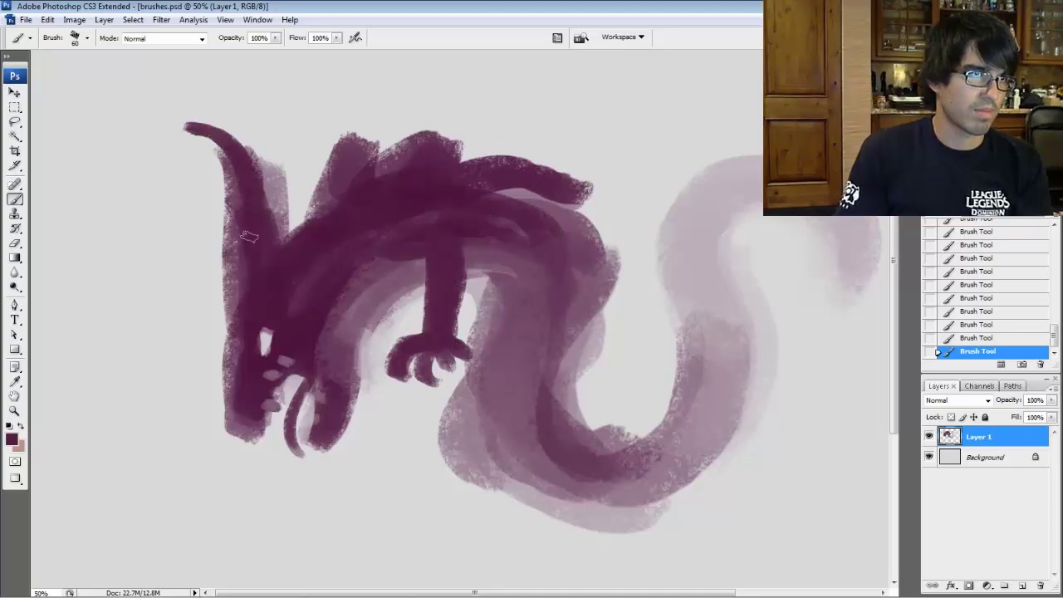
drag(245, 283, 198, 143)
drag(229, 307, 222, 365)
drag(231, 413, 255, 430)
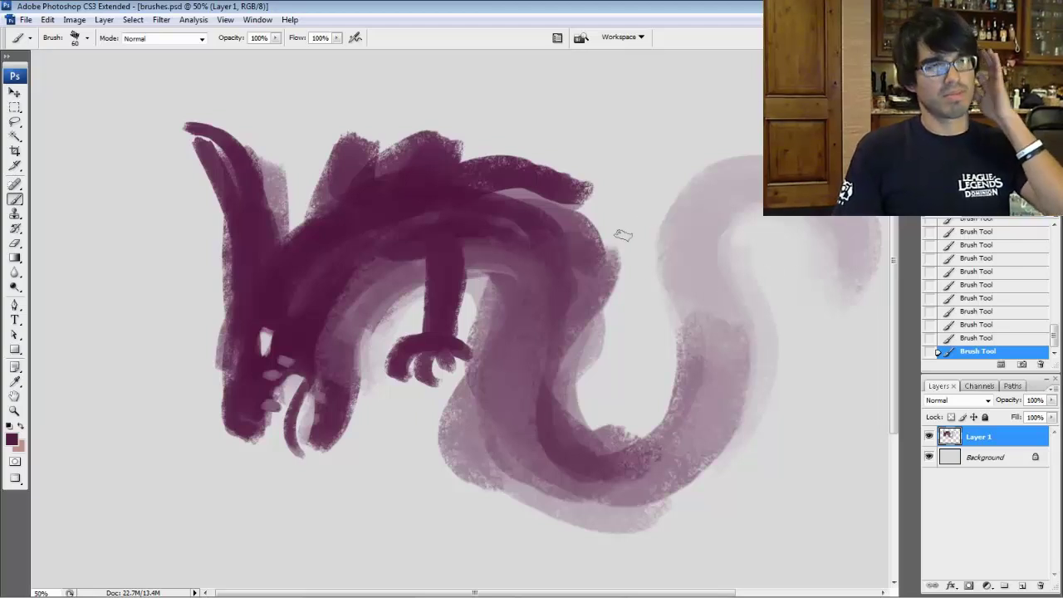
mouse_move(346, 313)
mouse_down()
mouse_move(355, 270)
mouse_move(317, 289)
mouse_move(304, 264)
mouse_move(297, 295)
mouse_move(316, 268)
mouse_move(360, 243)
mouse_up()
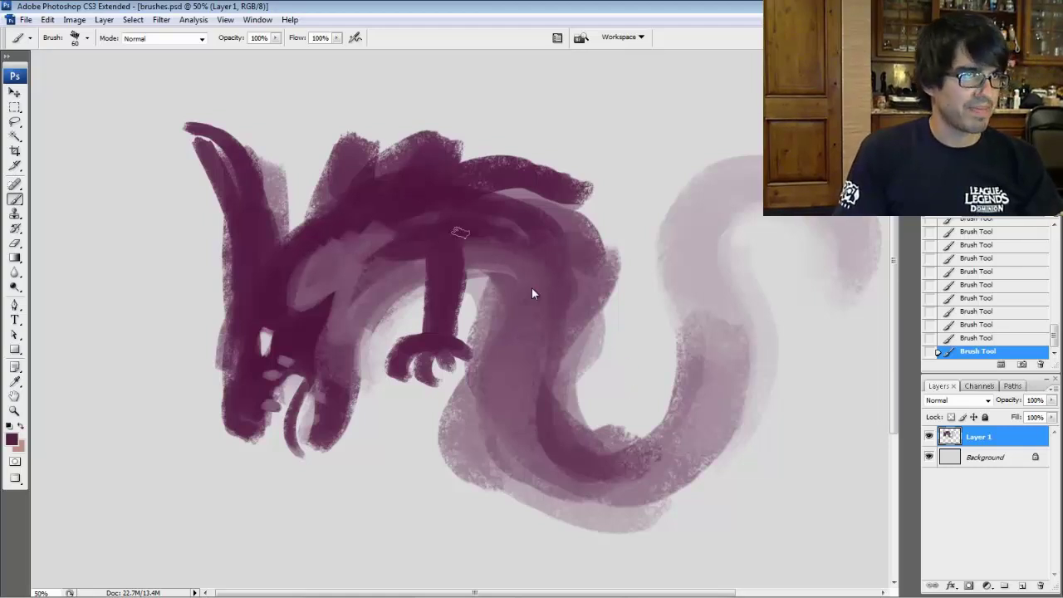
- Hide the dragon layer, add a new empty layer, and paint a looping ribbon across it with the FLAT brush
click(929, 437)
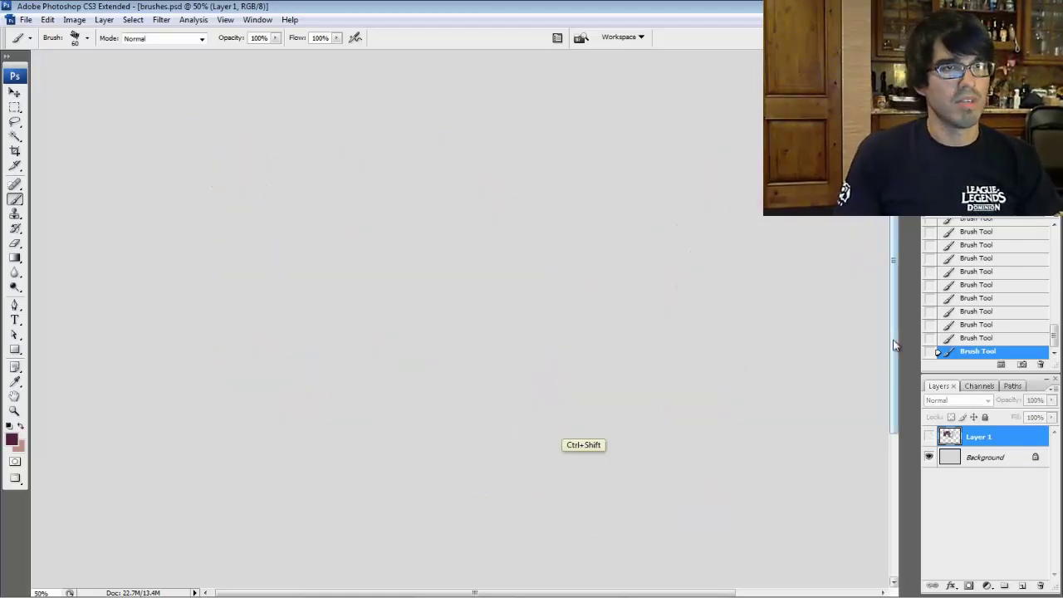
key(ctrl+shift+alt+n)
right_click(509, 362)
click(539, 455)
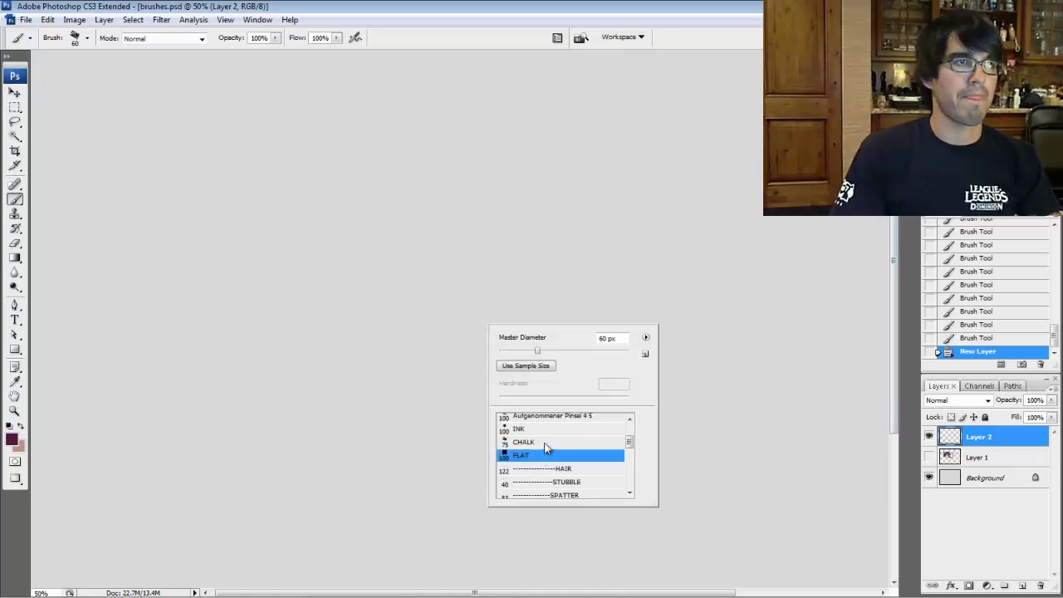
key(Return)
mouse_move(162, 209)
mouse_down()
mouse_move(196, 268)
mouse_move(441, 367)
mouse_move(536, 324)
mouse_move(545, 176)
mouse_move(589, 277)
mouse_move(708, 116)
mouse_move(760, 248)
mouse_up()
- Paint curved strands over and beside the ribbon with the HAIR brush at 122 px
right_click(538, 375)
click(588, 518)
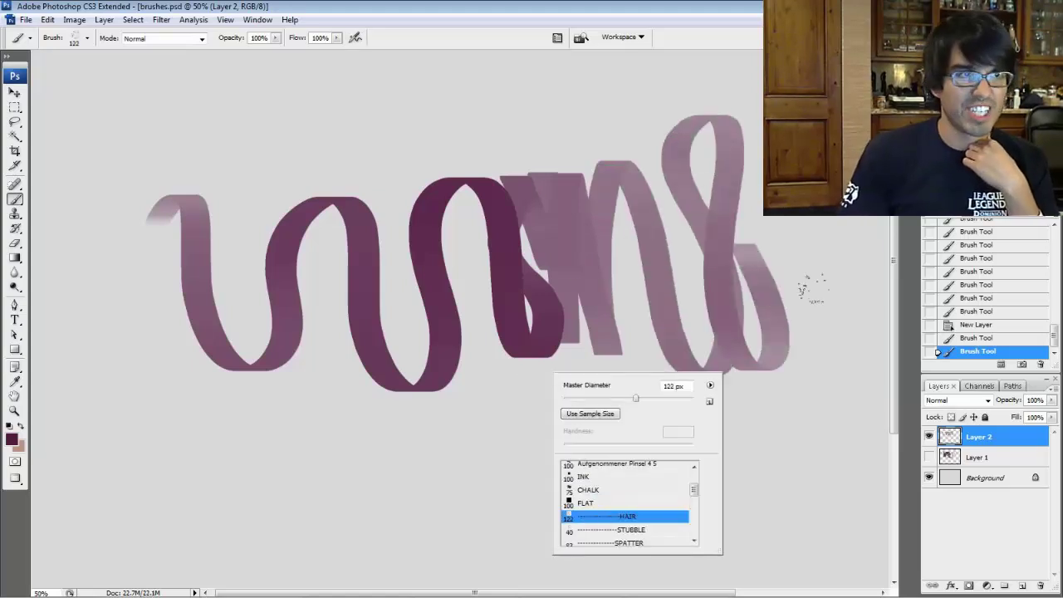
drag(239, 159, 288, 175)
drag(211, 141, 454, 239)
drag(191, 163, 427, 193)
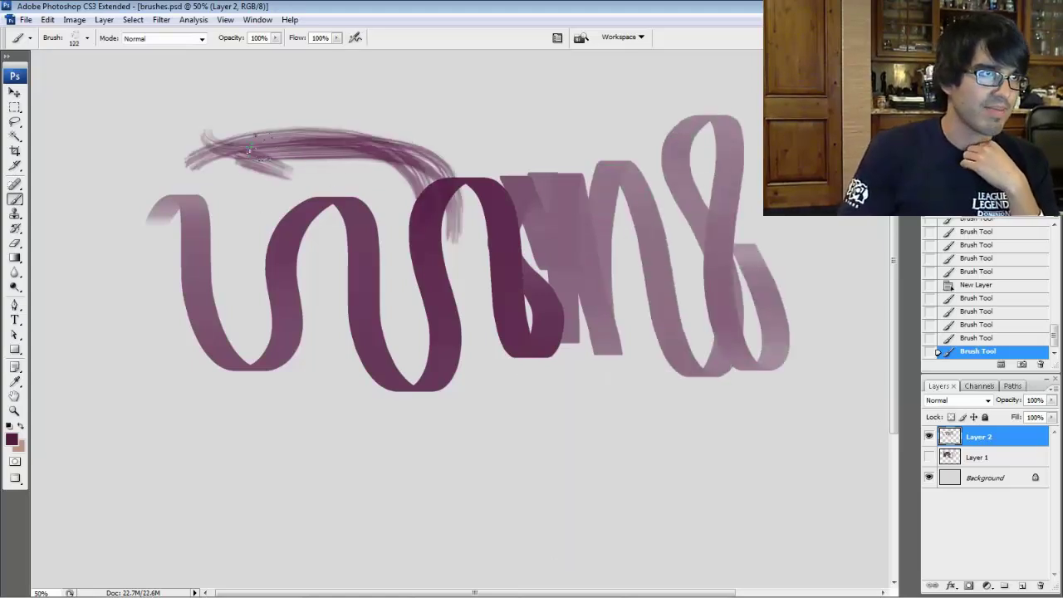
drag(249, 149, 400, 286)
mouse_move(98, 168)
mouse_down()
mouse_move(91, 249)
mouse_move(154, 314)
mouse_up()
drag(148, 148, 267, 304)
- Choose the STUBBLE brush, enlarge it to 70 px, and paint a winding fuzzy stroke above the ribbon
right_click(309, 287)
click(401, 450)
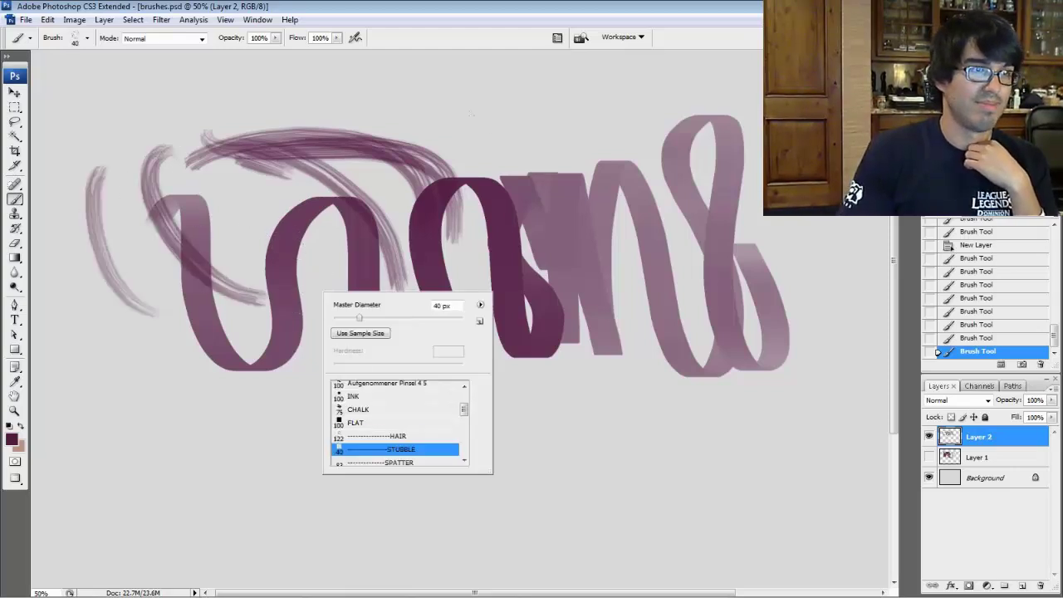
click(466, 124)
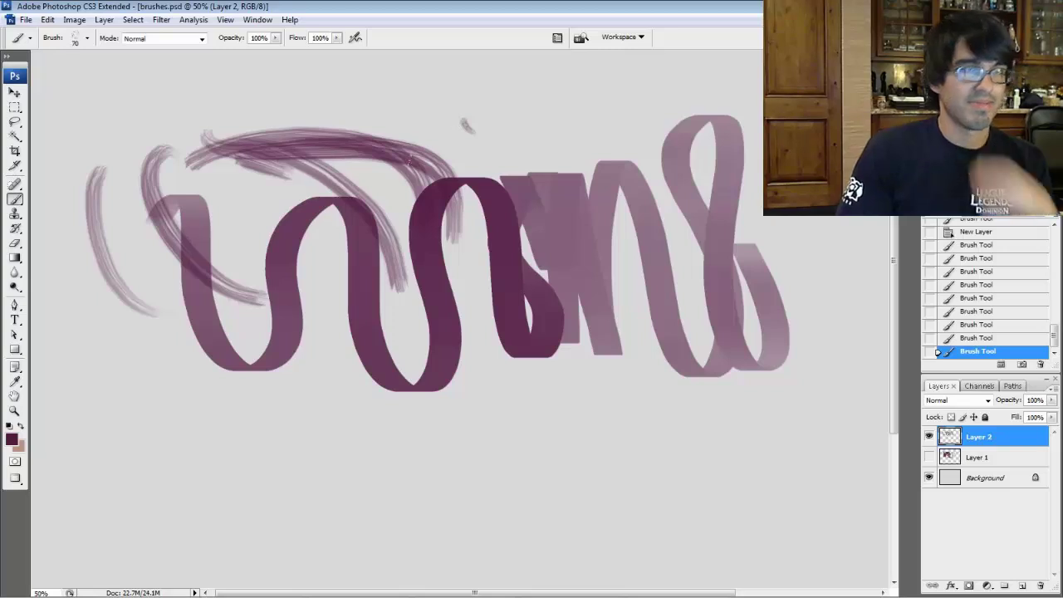
key(bracketright)
mouse_move(447, 125)
mouse_down()
mouse_move(831, 249)
mouse_move(760, 148)
mouse_up()
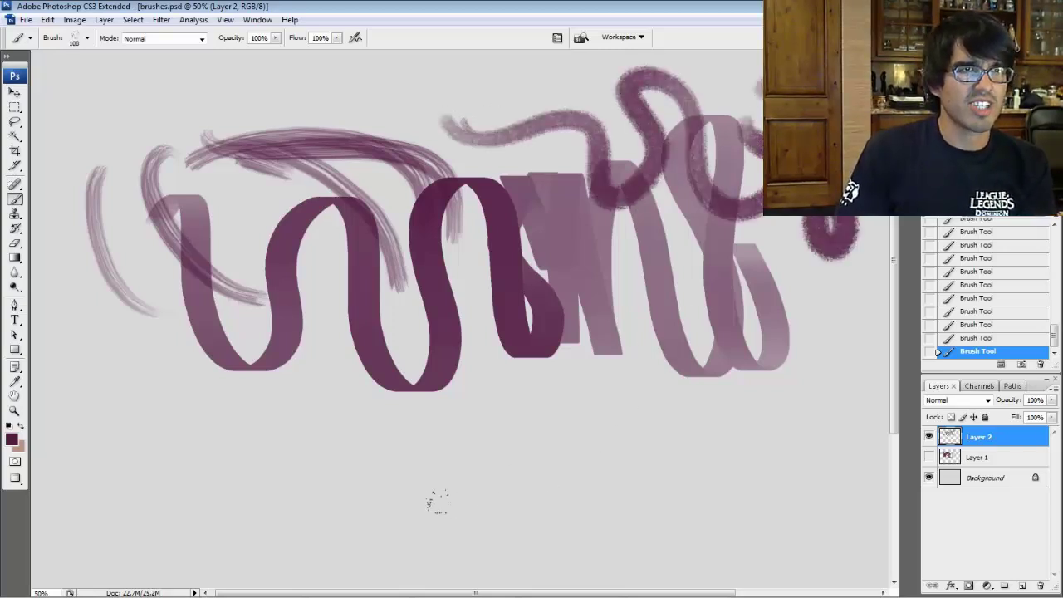
- Paint a fuzzy caterpillar beneath the ribbon with the STUBBLE brush, adding small legs and pale eyes at 50 px
mouse_move(437, 502)
mouse_down()
mouse_move(560, 470)
mouse_move(566, 438)
mouse_move(394, 541)
mouse_up()
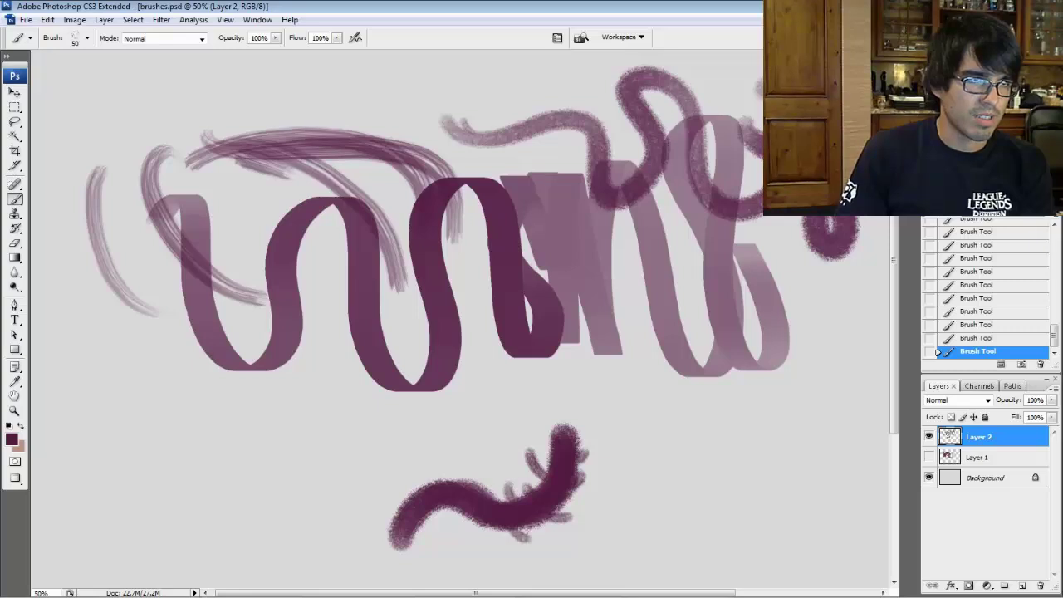
drag(435, 511, 437, 536)
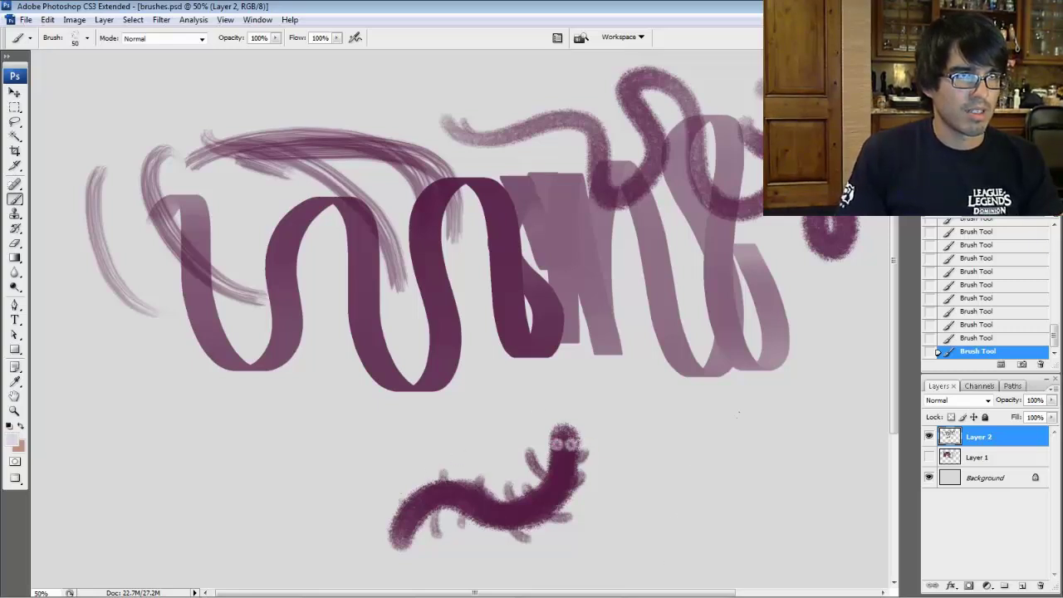
mouse_move(585, 430)
mouse_down()
mouse_move(579, 396)
mouse_move(546, 353)
mouse_move(570, 388)
mouse_up()
- Choose the SPATTER brush, enlarge it to 300 px, and scatter purple specks around the ribbon and caterpillar
right_click(555, 379)
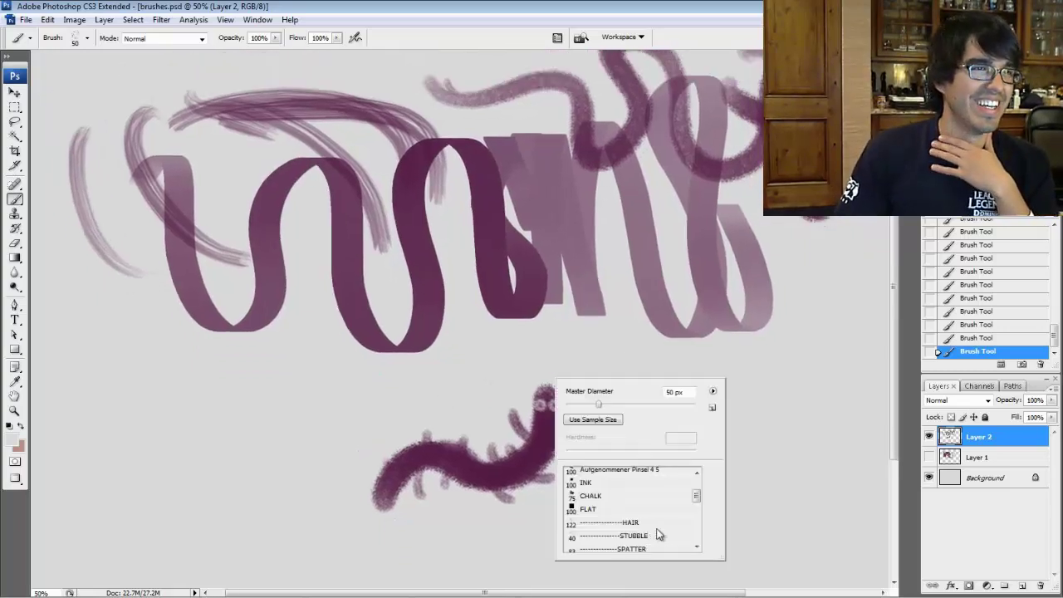
drag(698, 504, 698, 509)
click(655, 511)
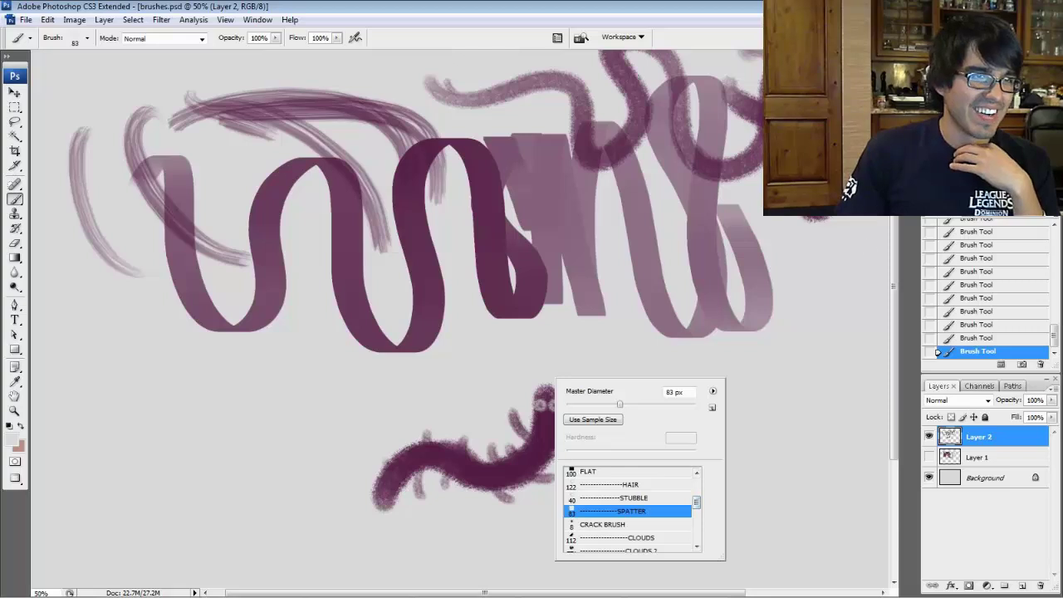
key(Return)
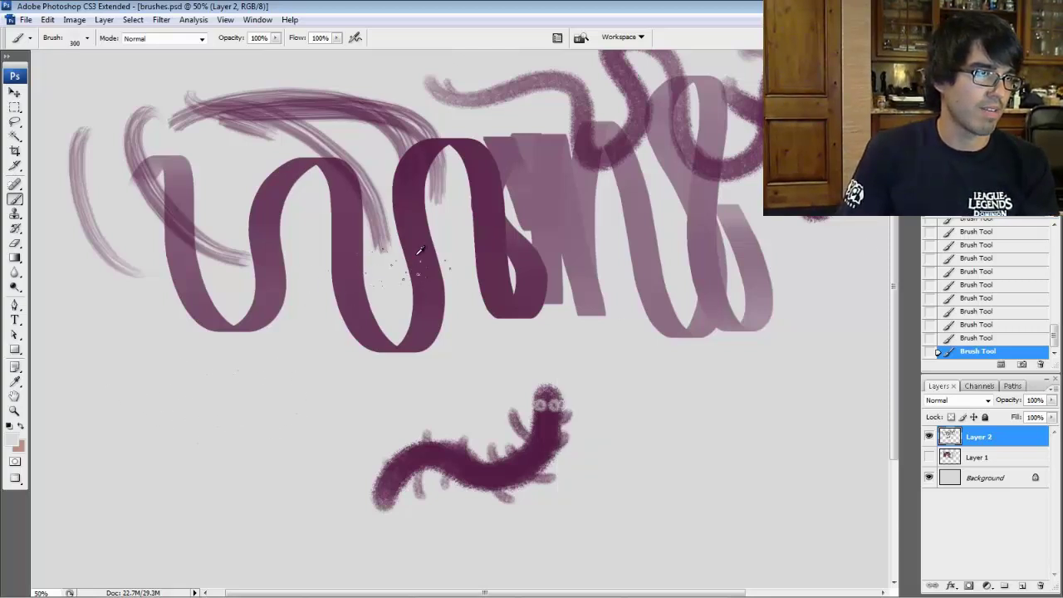
mouse_move(245, 411)
mouse_down()
mouse_move(249, 440)
mouse_move(216, 407)
mouse_move(391, 386)
mouse_move(648, 332)
mouse_move(307, 353)
mouse_move(241, 386)
mouse_move(287, 341)
mouse_up()
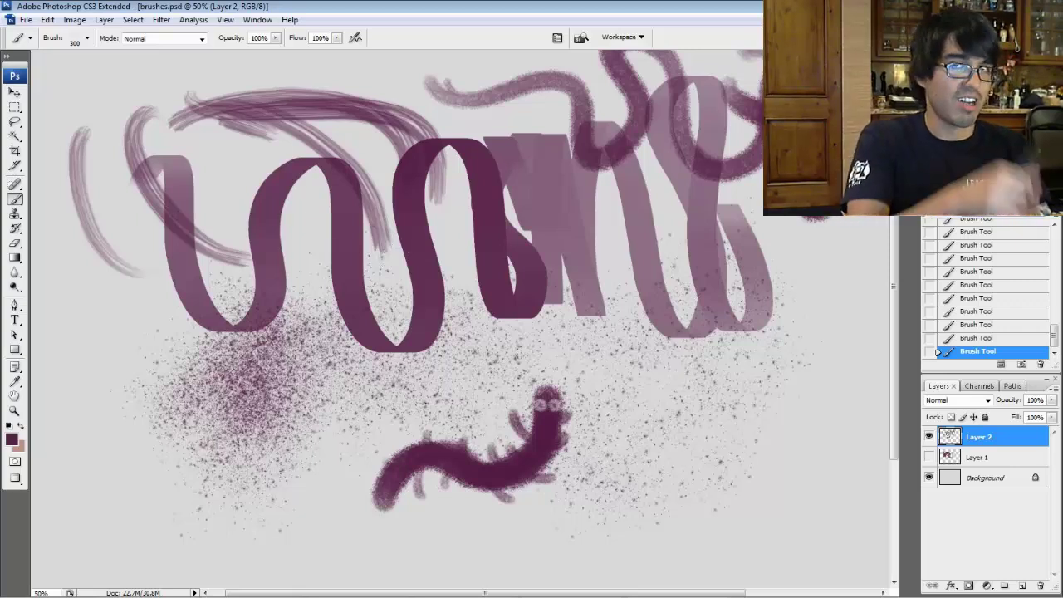
mouse_move(287, 332)
mouse_down()
mouse_move(382, 303)
mouse_move(550, 308)
mouse_up()
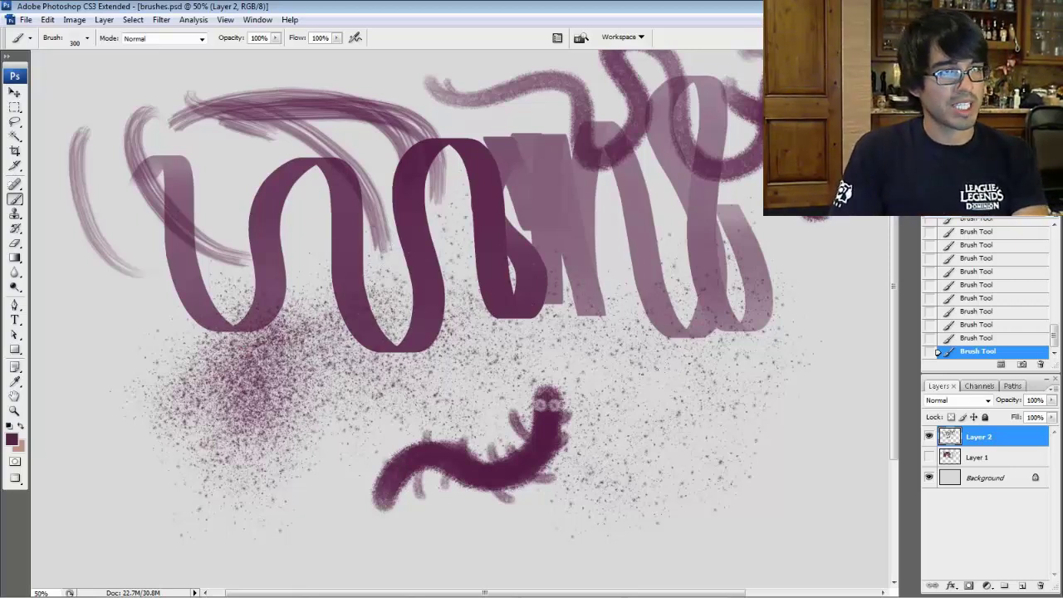
- Choose the CRACK BRUSH, paint looping strokes across the canvas at enlarged sizes, and reduce the brush to 90 px
right_click(600, 360)
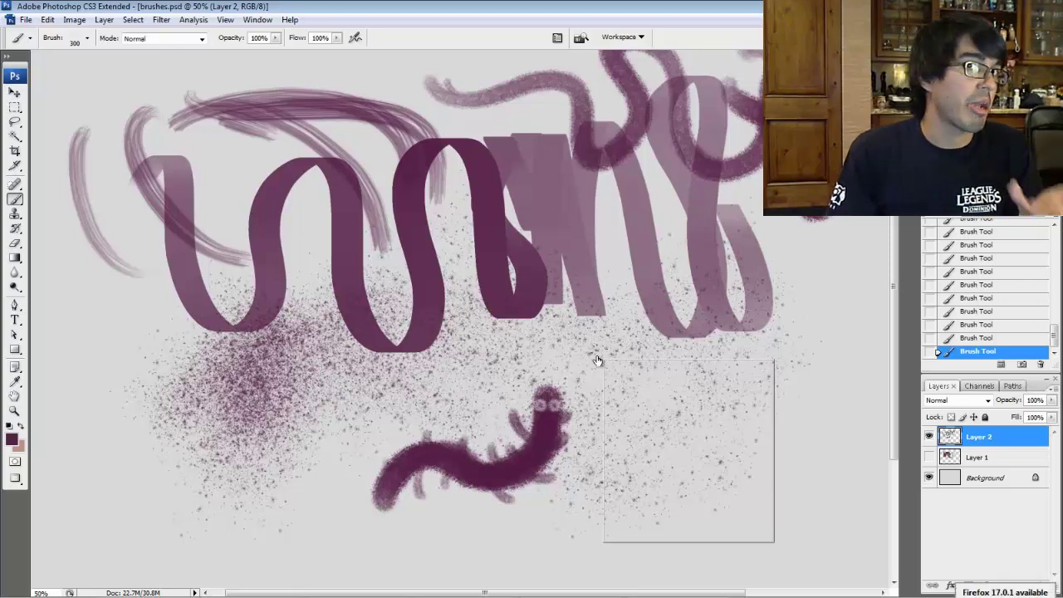
click(679, 494)
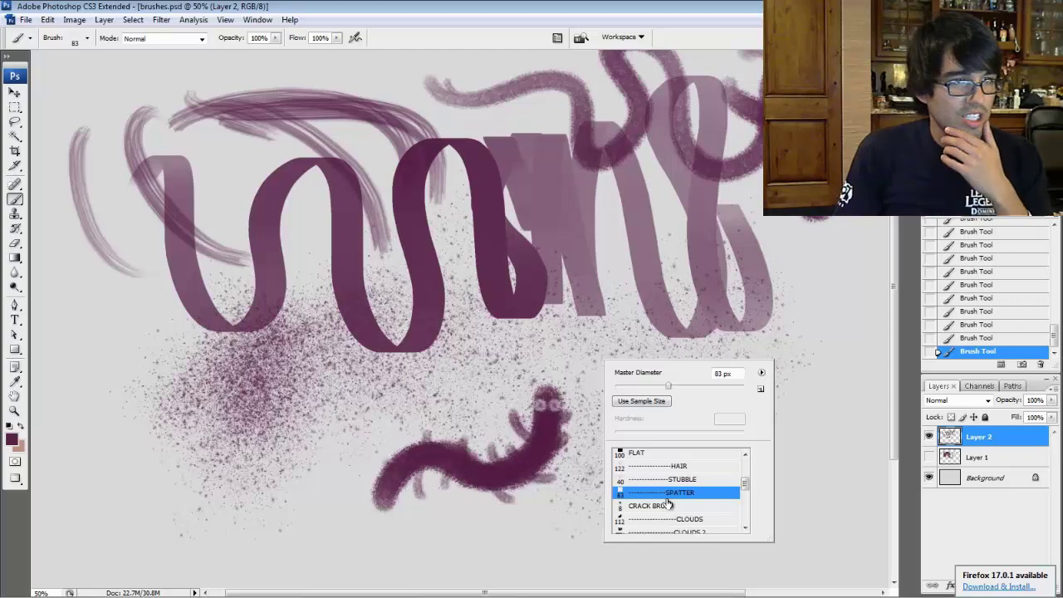
click(656, 505)
key(Return)
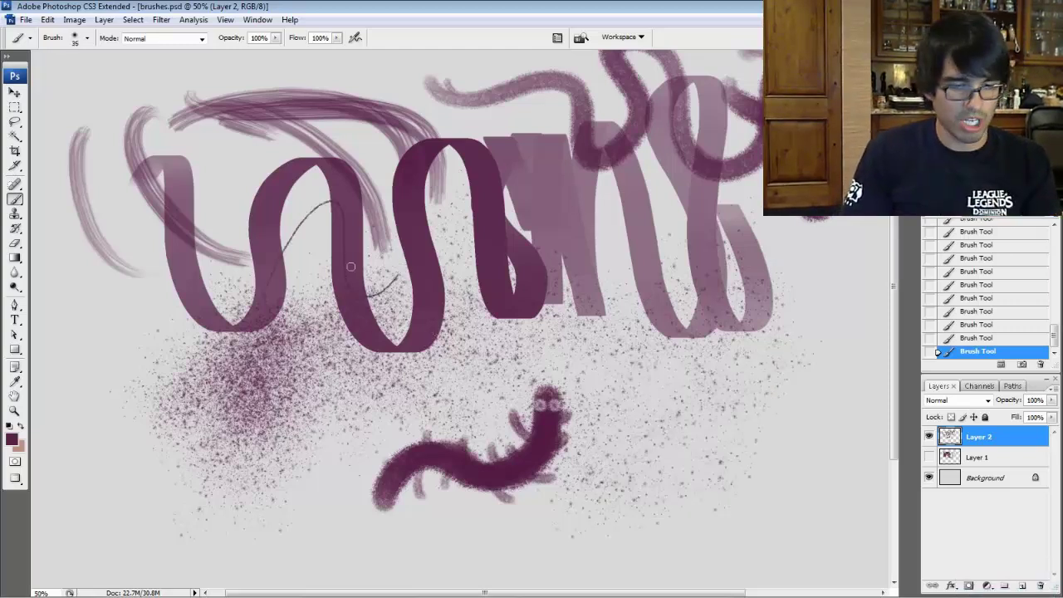
key(bracketright)
key(bracketright)
key(bracketright)
key(bracketright)
key(bracketright)
key(bracketright)
key(bracketright)
key(bracketright)
mouse_move(353, 249)
mouse_down()
mouse_move(431, 237)
mouse_move(635, 286)
mouse_move(731, 391)
mouse_move(793, 309)
mouse_move(858, 268)
mouse_move(735, 320)
mouse_move(673, 159)
mouse_move(415, 390)
mouse_move(324, 390)
mouse_move(457, 315)
mouse_move(256, 505)
mouse_up()
key(bracketleft)
key(bracketleft)
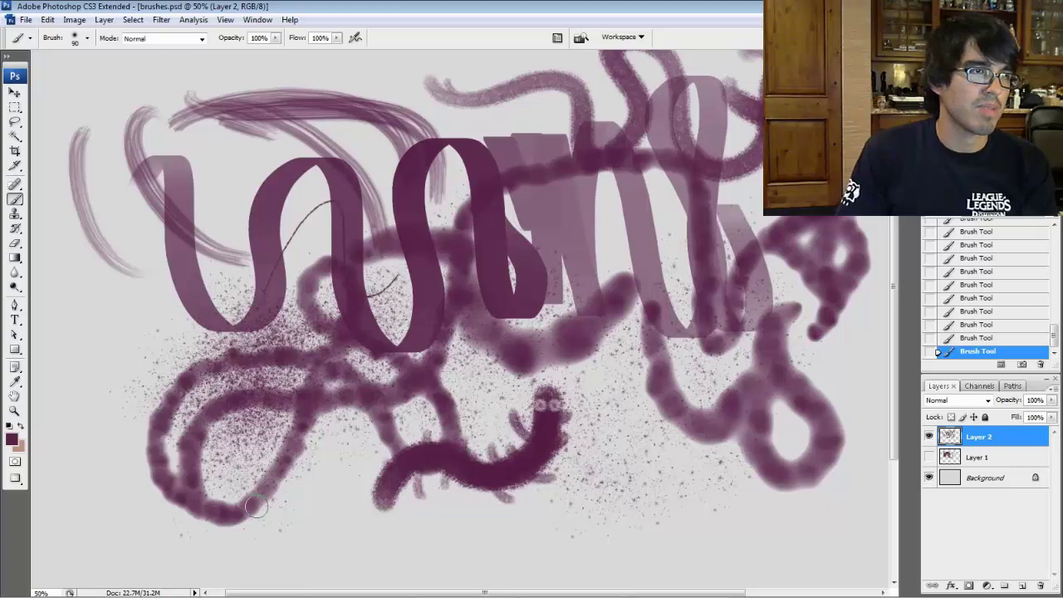
- Choose the CLOUDS brush and replace the painted Layer 2 with a new empty layer
right_click(615, 371)
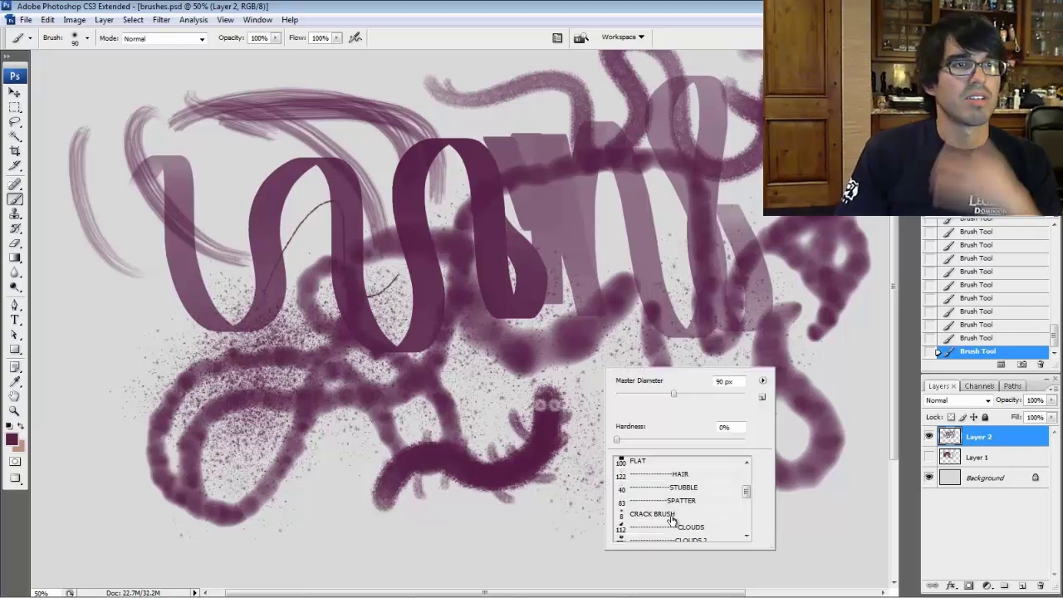
click(664, 527)
mouse_move(278, 283)
mouse_down()
mouse_move(353, 275)
mouse_move(448, 241)
mouse_move(498, 357)
mouse_up()
drag(980, 445, 1041, 585)
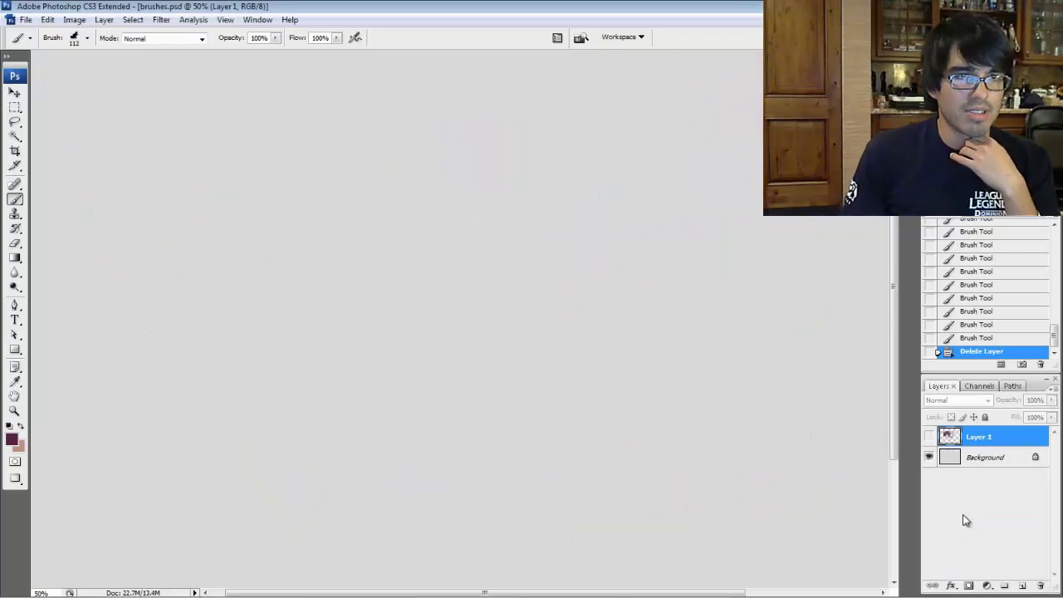
key(ctrl+shift+n)
key(Return)
- Enlarge the CLOUDS brush to 300 px and paint a wide dark purple cloud, blending sampled lighter purple along its underside
key(bracketright)
key(bracketright)
key(bracketright)
key(bracketright)
key(bracketright)
key(bracketright)
key(bracketright)
key(bracketright)
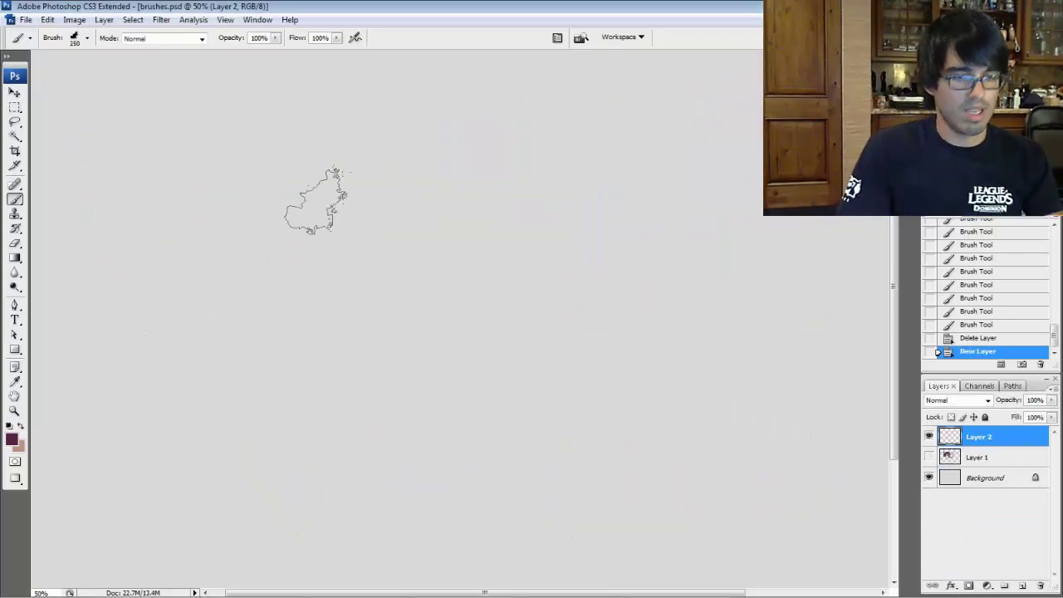
mouse_move(328, 170)
mouse_down()
mouse_move(488, 281)
mouse_move(570, 191)
mouse_move(573, 141)
mouse_move(349, 204)
mouse_move(465, 311)
mouse_move(669, 262)
mouse_up()
alt+click(577, 114)
alt+click(548, 203)
mouse_move(532, 212)
mouse_down()
mouse_move(426, 150)
mouse_move(229, 185)
mouse_move(363, 138)
mouse_move(563, 117)
mouse_move(404, 108)
mouse_move(510, 176)
mouse_up()
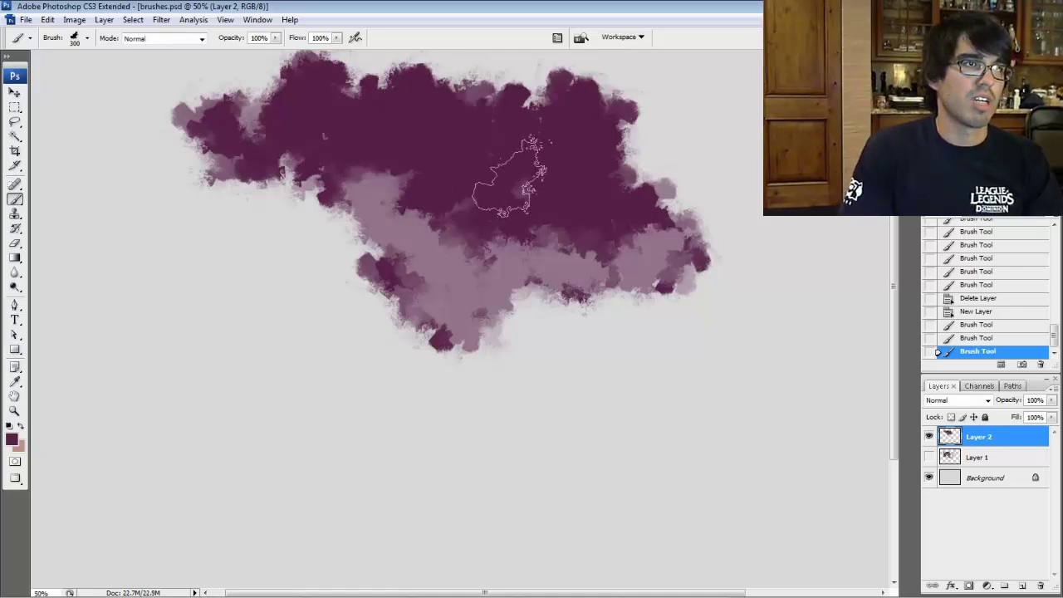
- Extend the cloud's underside with sampled light purple, and paint a smaller dark cloud with a light underside beside it
alt+click(394, 217)
mouse_move(309, 171)
mouse_down()
mouse_move(331, 184)
mouse_move(317, 217)
mouse_move(414, 352)
mouse_up()
mouse_move(407, 344)
mouse_down()
mouse_move(363, 332)
mouse_move(427, 357)
mouse_move(569, 324)
mouse_up()
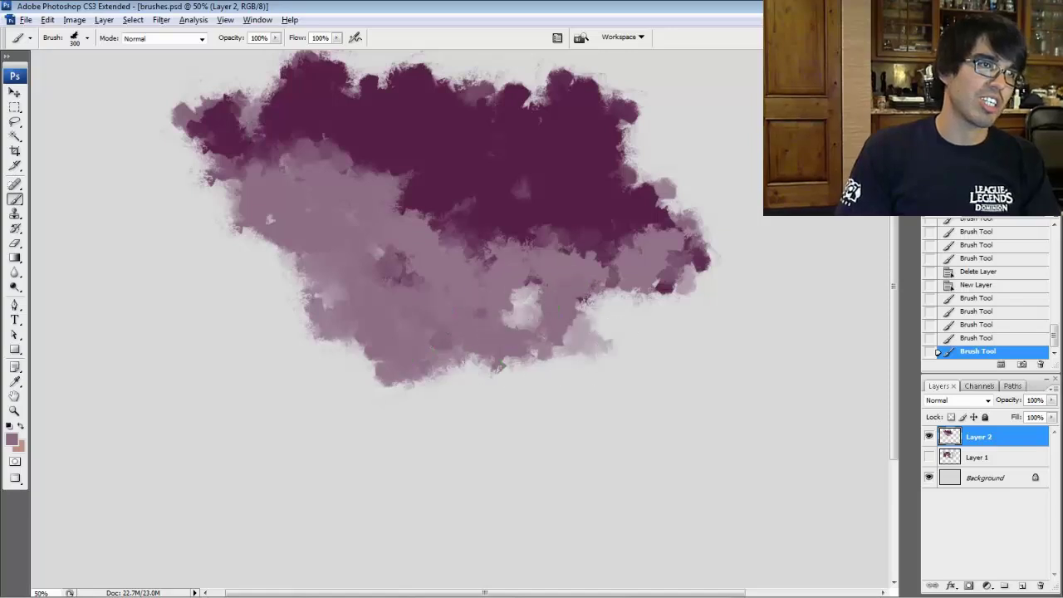
alt+click(473, 214)
mouse_move(284, 279)
mouse_down()
mouse_move(269, 289)
mouse_move(190, 285)
mouse_move(309, 314)
mouse_up()
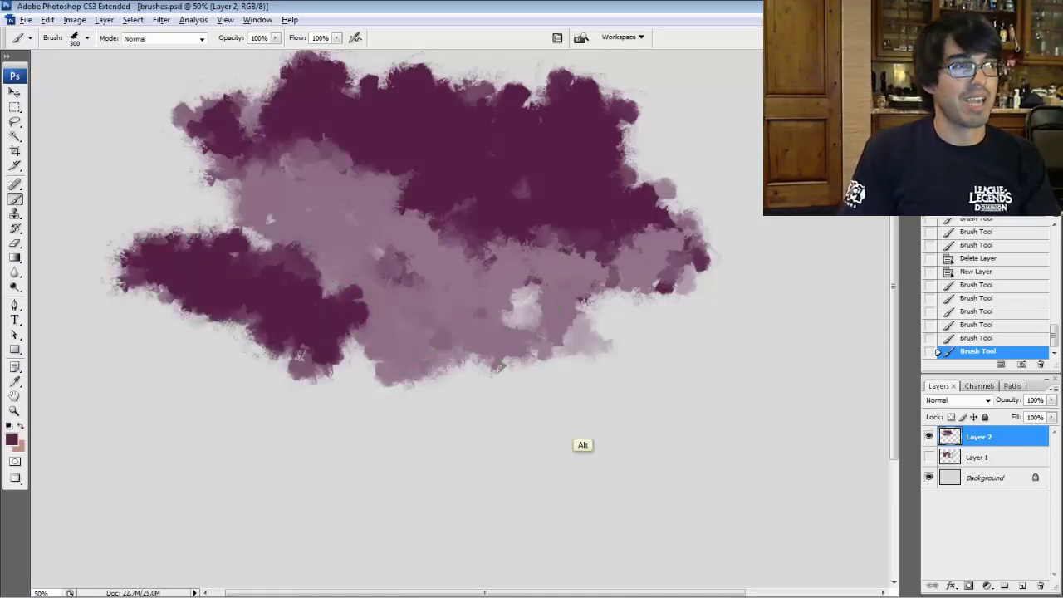
alt+click(382, 291)
drag(229, 319, 299, 349)
- Choose the CLOUDS 2 brush, reduce it to 400 px, and paint a large soft cloud below the first, blending sampled purples
right_click(534, 369)
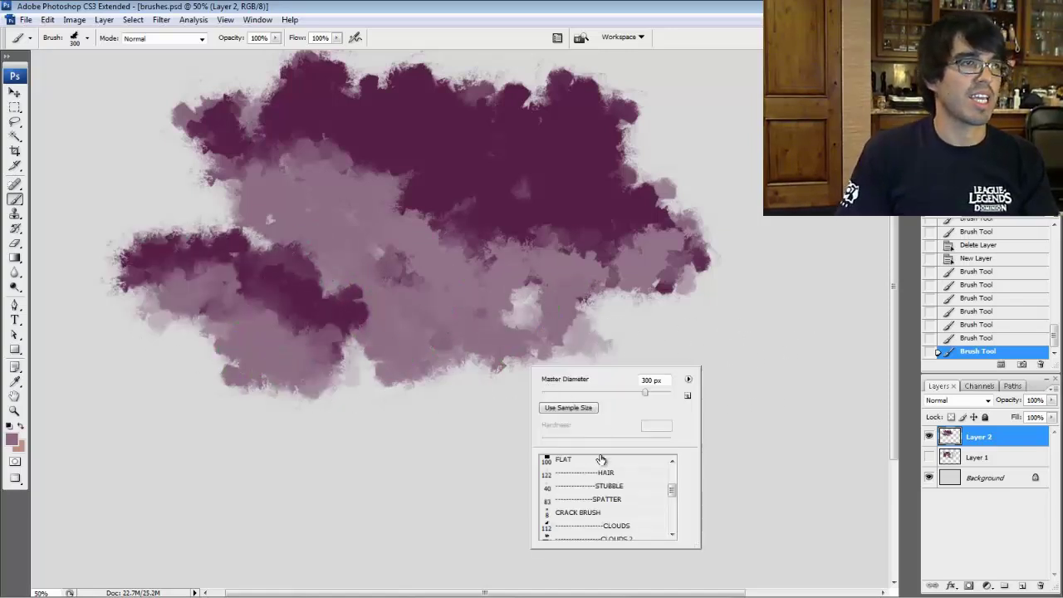
click(621, 539)
key(Return)
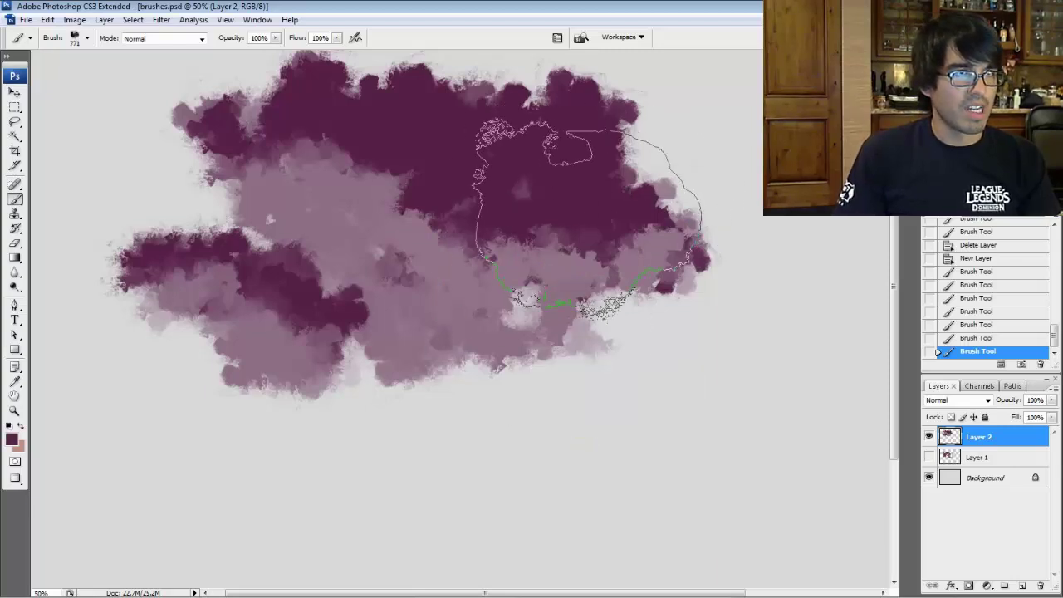
key(bracketleft)
key(bracketleft)
mouse_move(532, 320)
mouse_down()
mouse_move(644, 374)
mouse_move(777, 416)
mouse_move(606, 438)
mouse_move(523, 407)
mouse_up()
alt+click(484, 416)
drag(453, 366, 552, 449)
drag(440, 485, 399, 515)
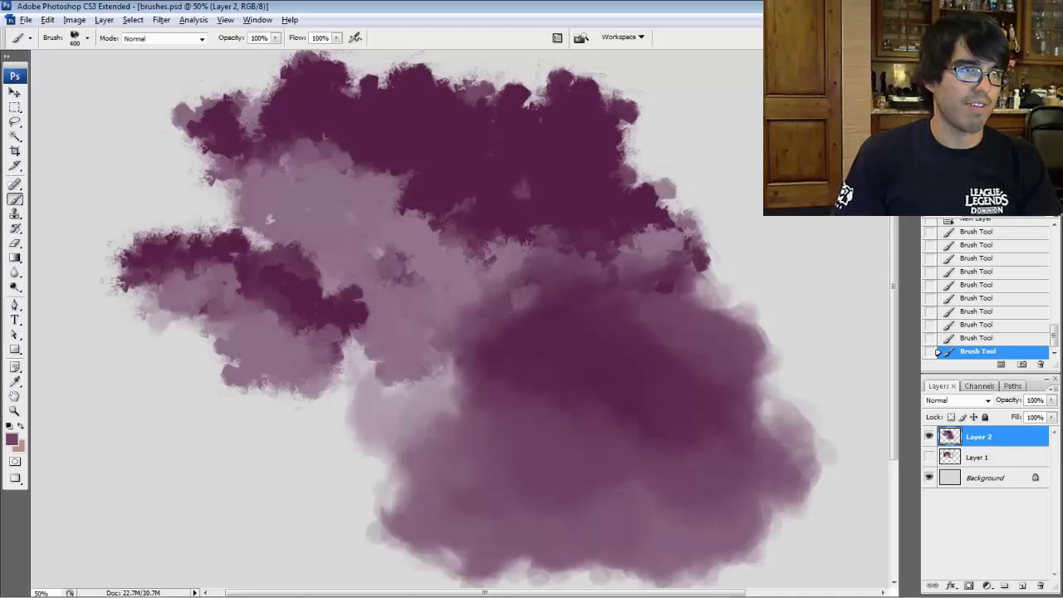
- Choose the CHAIN brush, sample dark purple, and paint three curving chains across the clouds, enlarging the brush to 150 px
scroll(606, 307, down, 3)
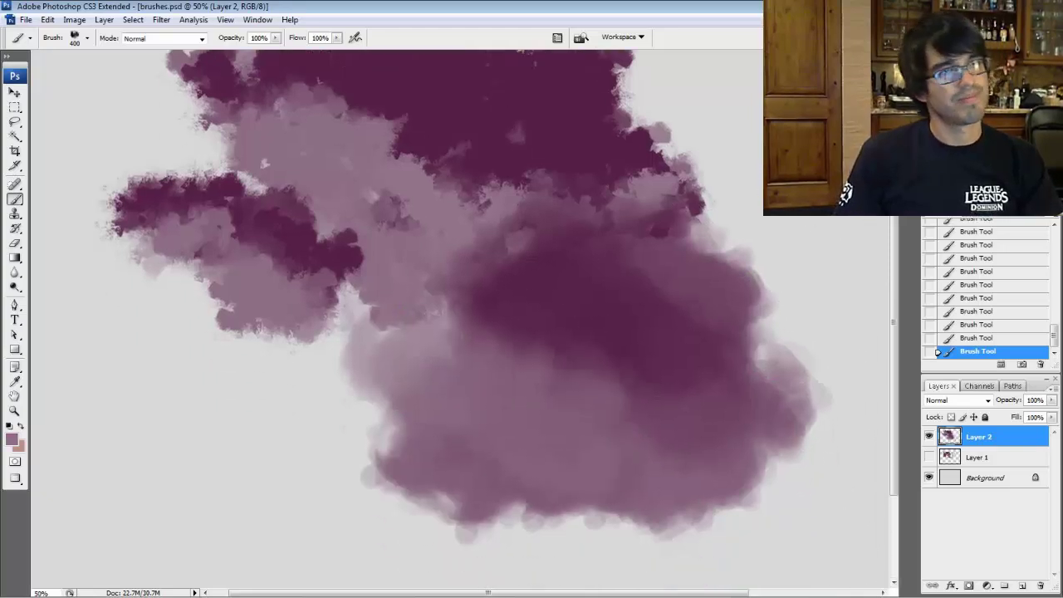
right_click(607, 305)
drag(782, 476, 778, 485)
double_click(726, 467)
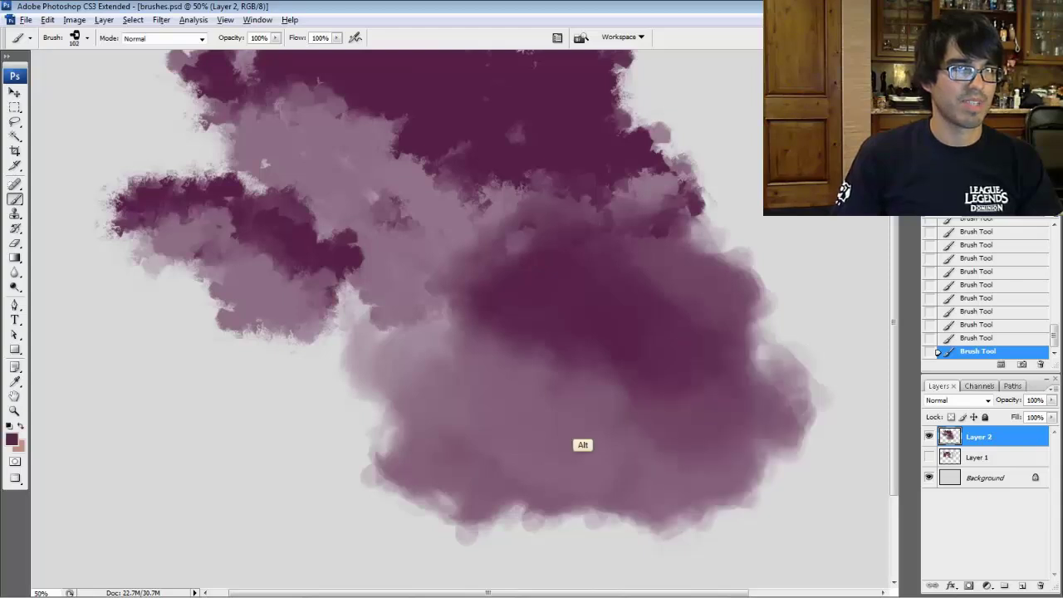
mouse_move(86, 472)
mouse_down()
mouse_move(112, 459)
mouse_move(326, 521)
mouse_move(403, 336)
mouse_move(615, 359)
mouse_move(770, 221)
mouse_up()
mouse_move(631, 457)
mouse_down()
mouse_move(403, 338)
mouse_move(176, 292)
mouse_up()
drag(436, 366, 752, 65)
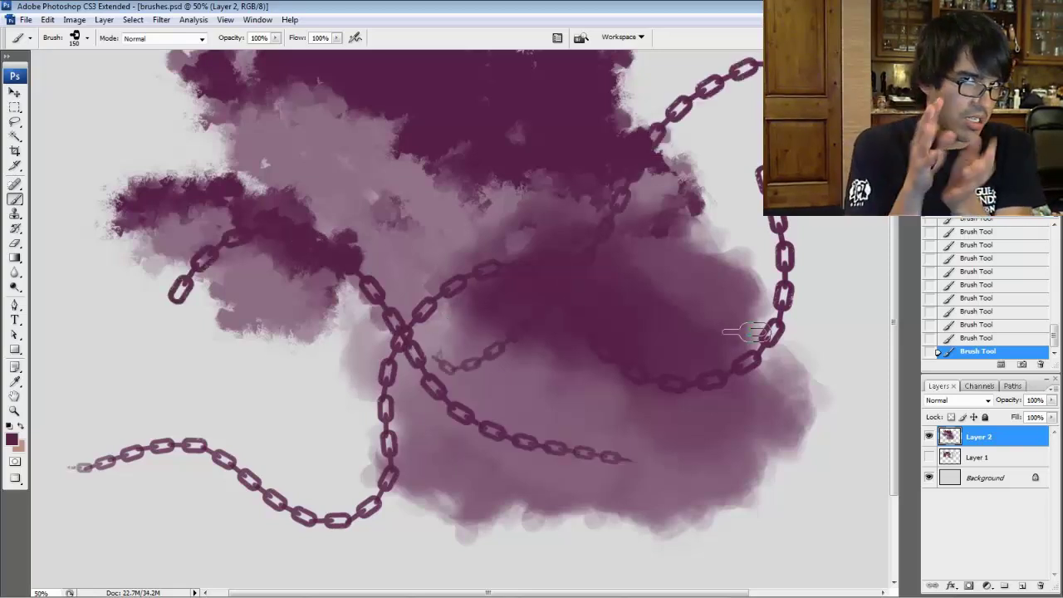
- Choose the SPARKLER brush and scatter small star sparkles around the chain beside the clouds
drag(659, 341, 609, 337)
right_click(559, 344)
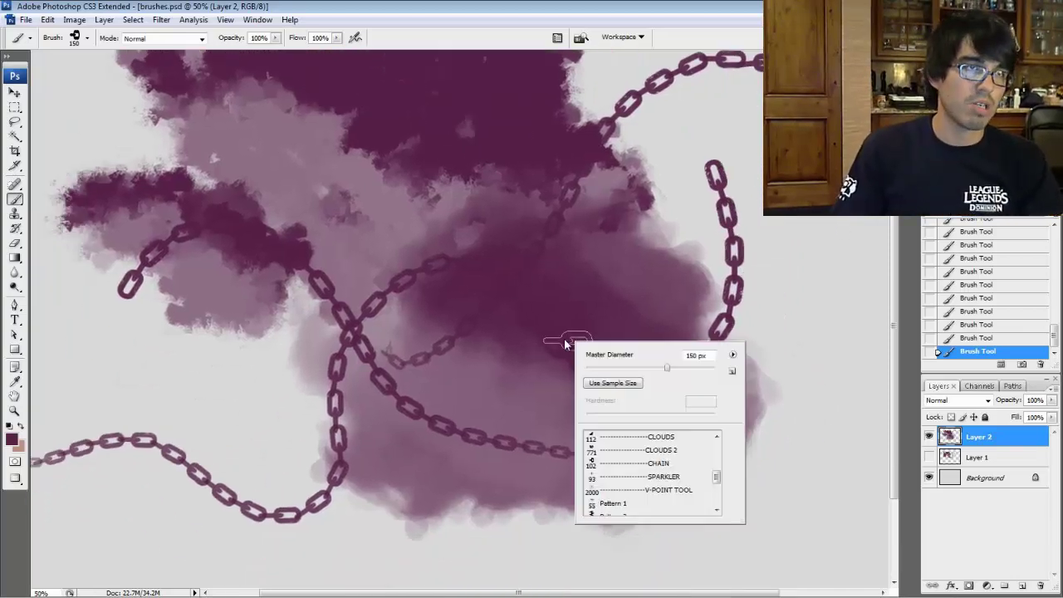
click(672, 473)
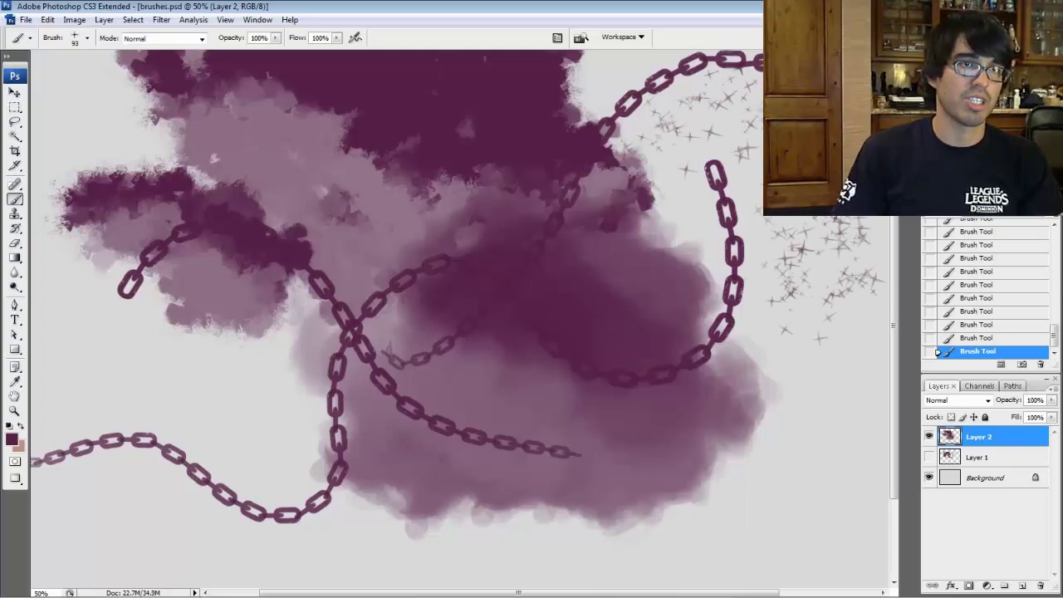
drag(531, 299, 476, 440)
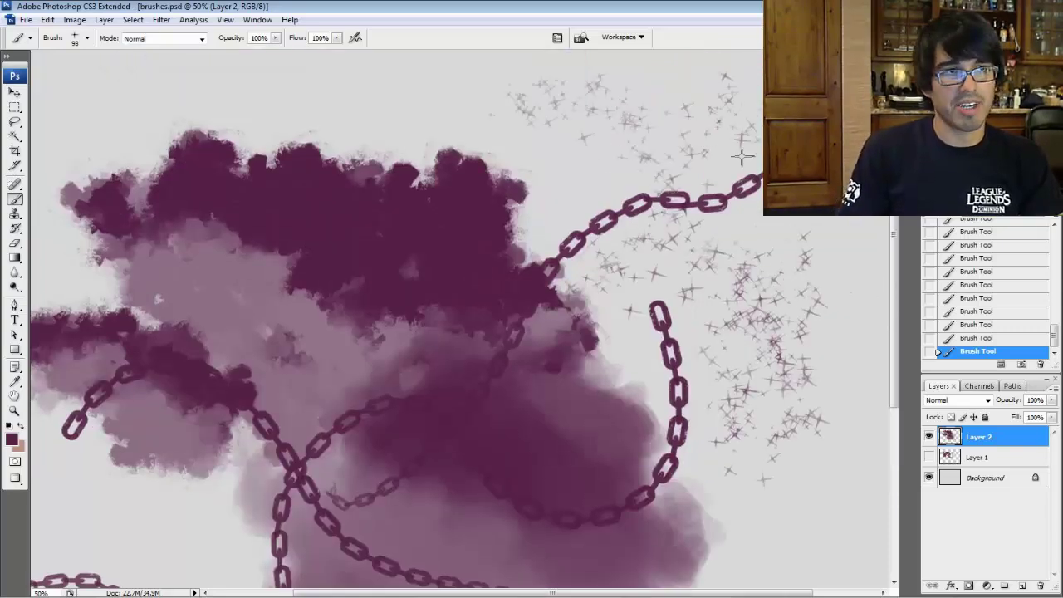
right_click(656, 272)
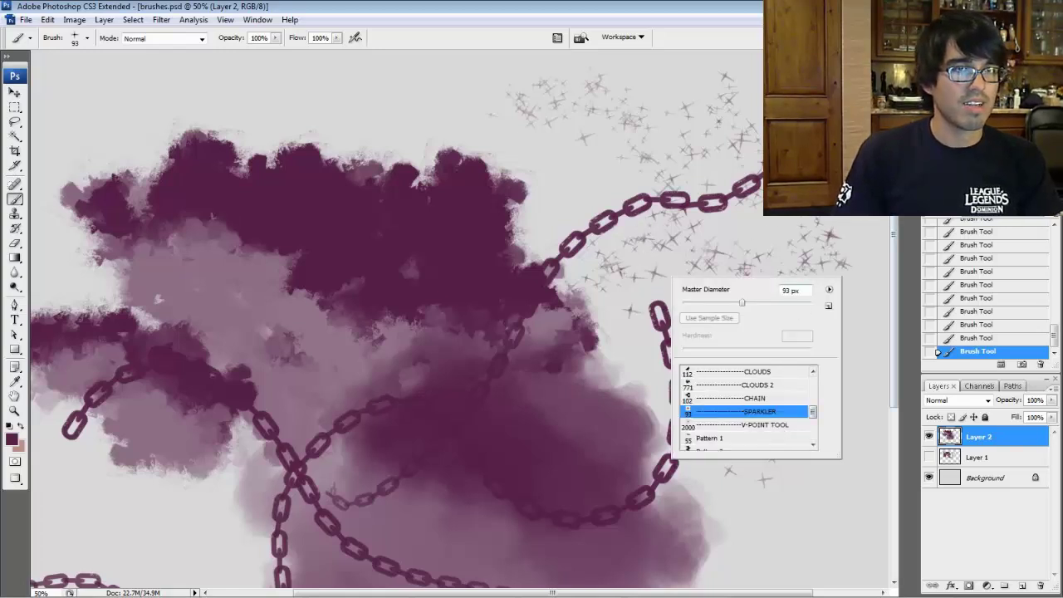
mouse_move(751, 266)
mouse_down()
mouse_move(760, 229)
mouse_move(752, 238)
mouse_up()
- Choose the V-POINT TOOL brush and replace the painted Layer 2 with a new empty layer
right_click(754, 239)
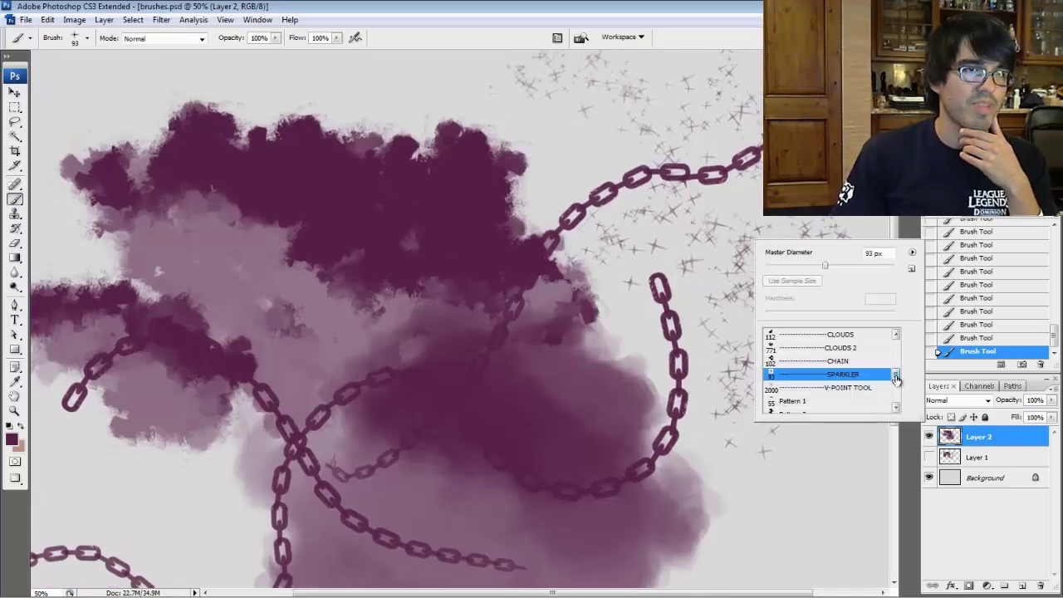
drag(895, 375, 895, 380)
double_click(853, 375)
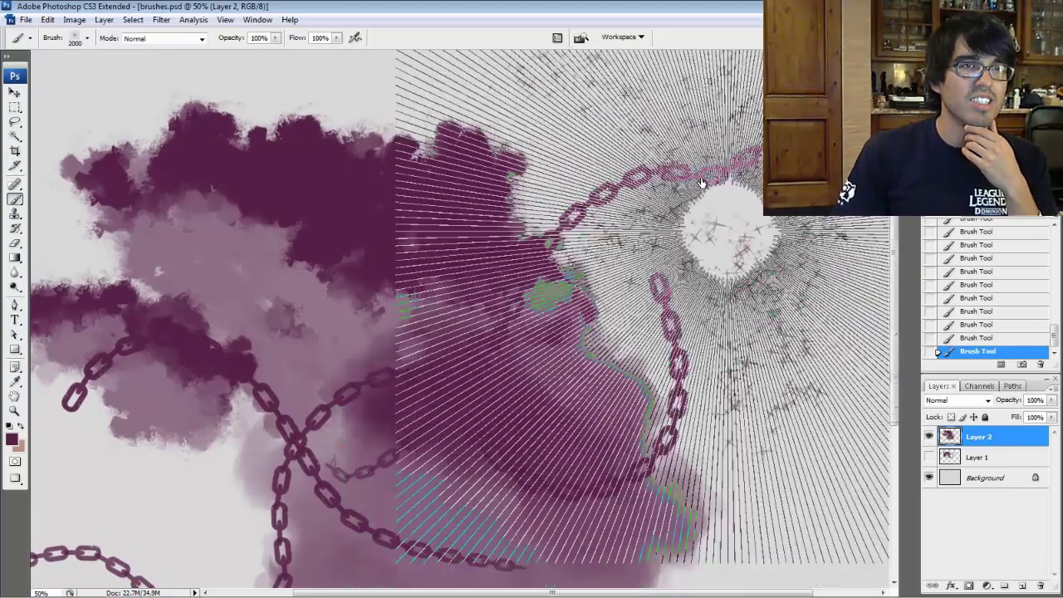
key(ctrl+z)
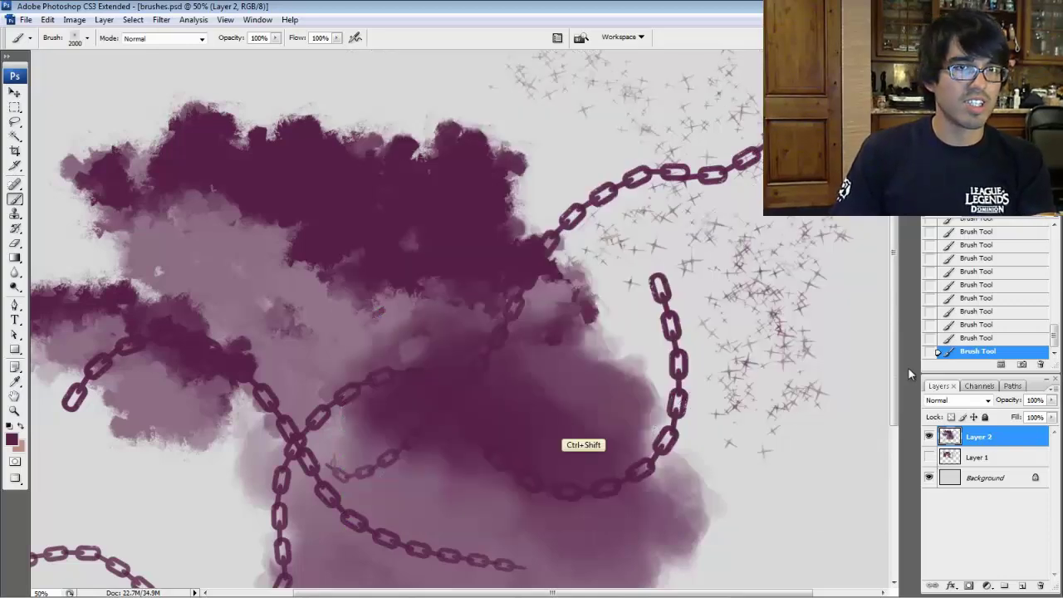
key(ctrl+shift+alt+n)
drag(1014, 497, 1041, 586)
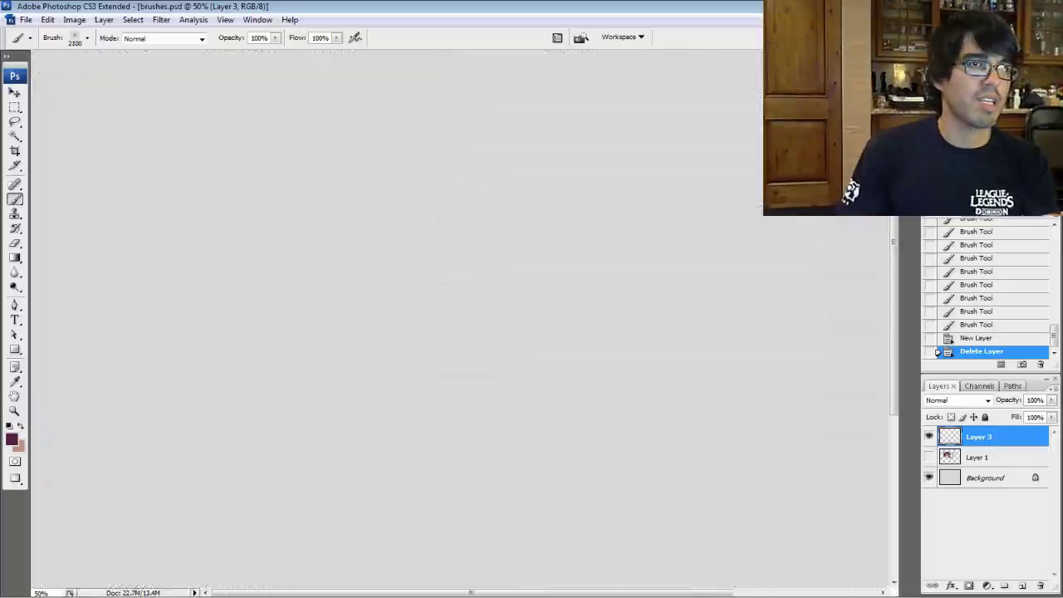
- Adjust the V-POINT TOOL brush size to 2300 px
key(bracketleft)
key(bracketleft)
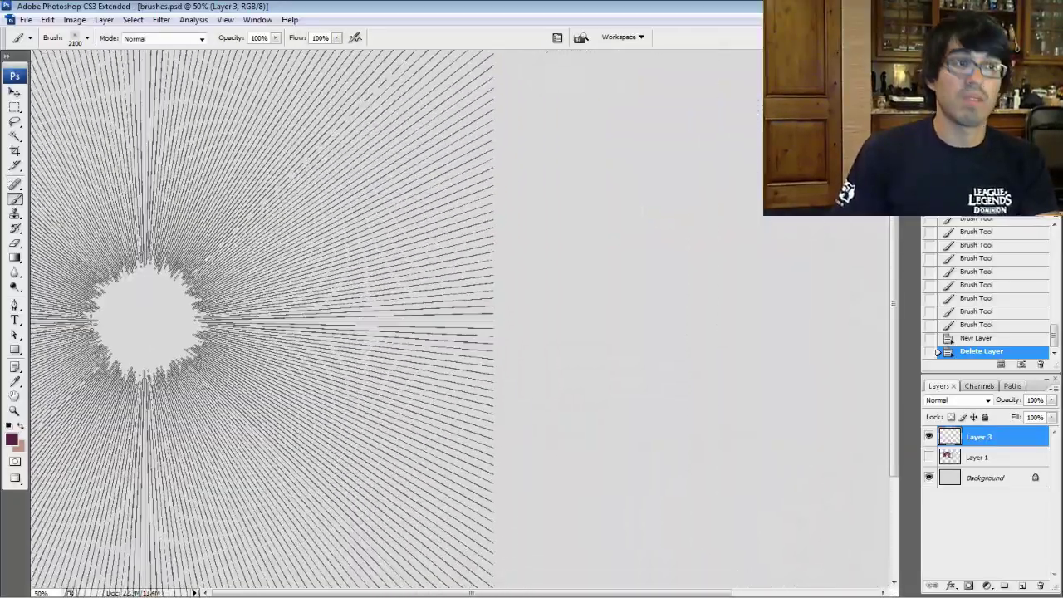
key(bracketright)
key(bracketright)
key(bracketright)
key(bracketright)
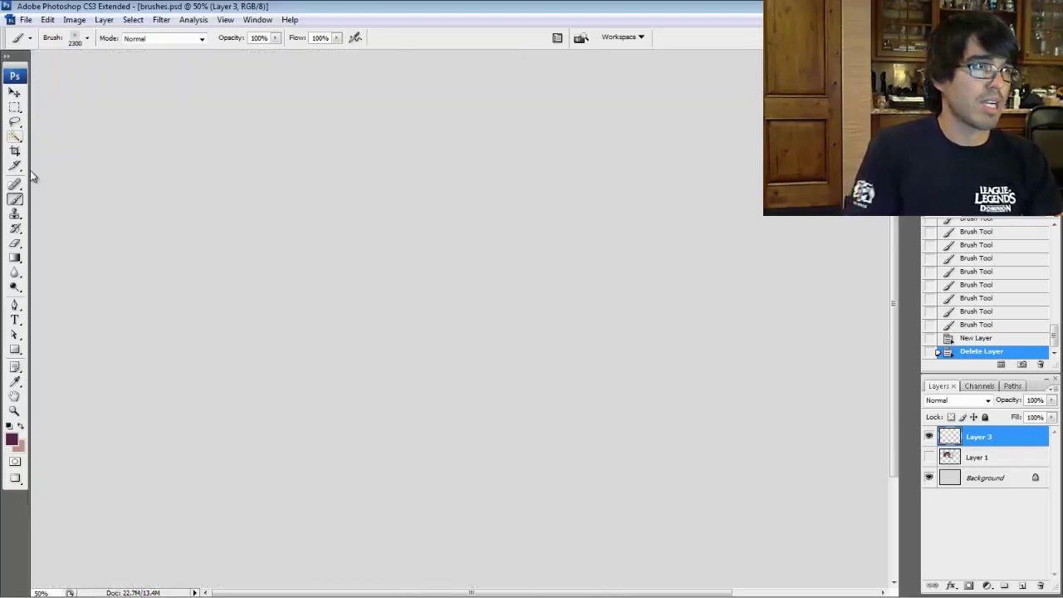
- Switch to the hard round 45 px brush and paint a straight horizon line across the middle of the canvas
right_click(390, 261)
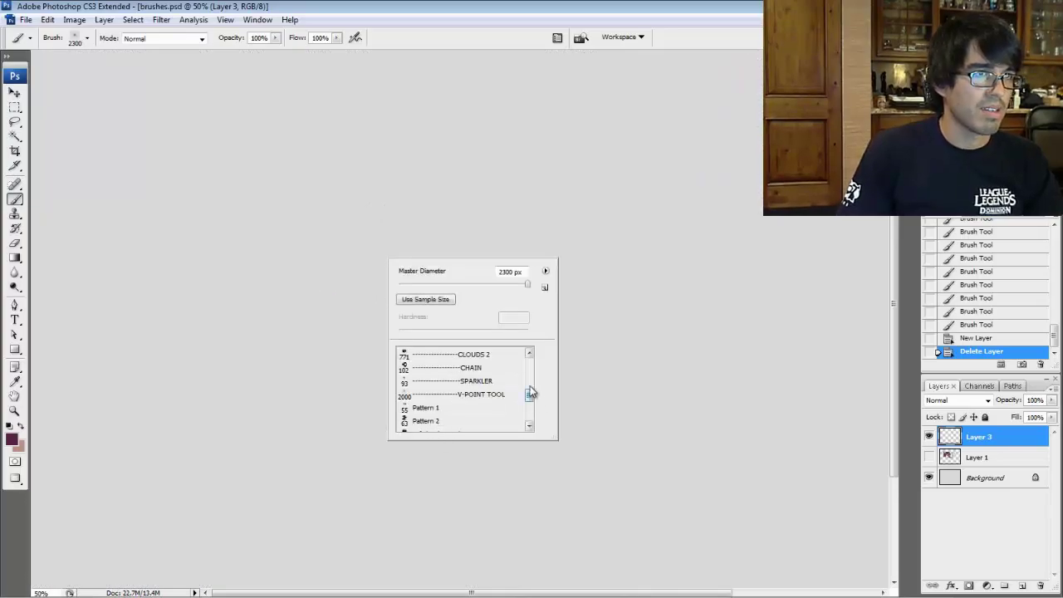
drag(529, 386, 529, 359)
double_click(453, 368)
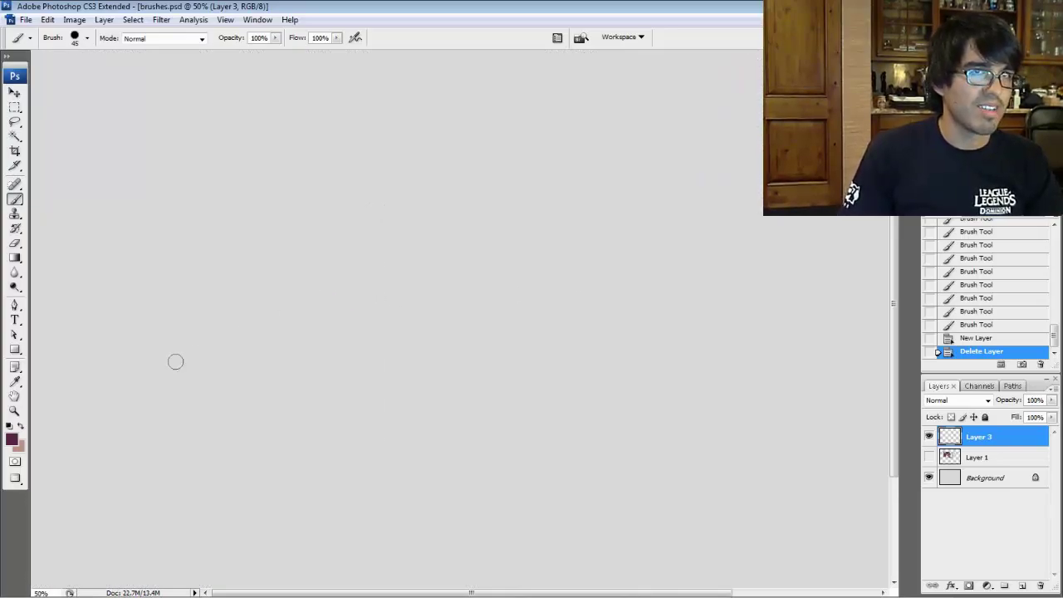
mouse_move(38, 357)
mouse_down()
mouse_move(723, 360)
mouse_move(859, 377)
mouse_up()
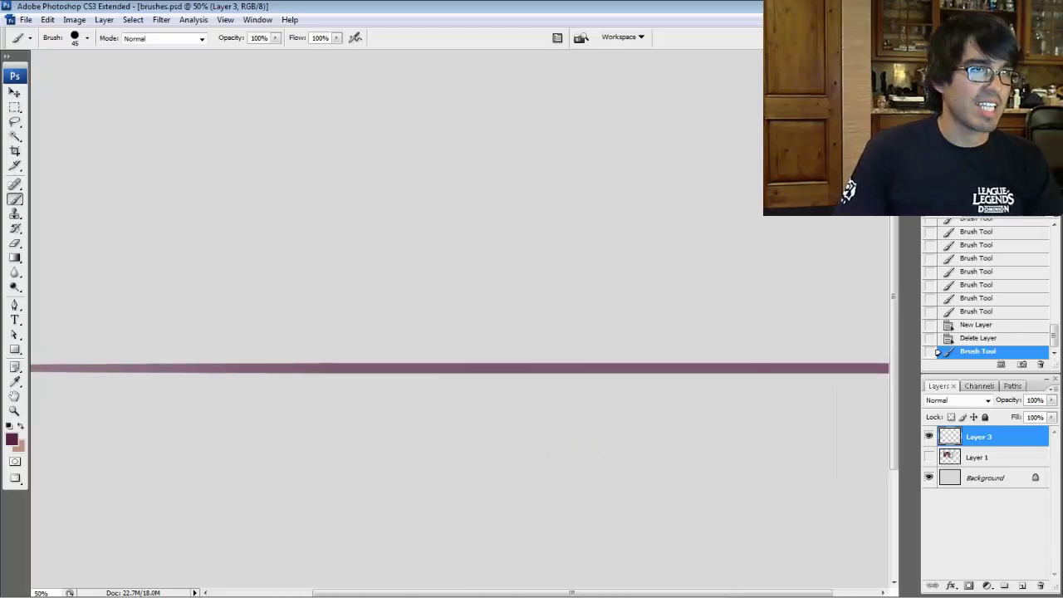
- Choose the V-POINT TOOL brush and add a new layer above the horizon line's layer
right_click(427, 382)
drag(568, 495, 564, 523)
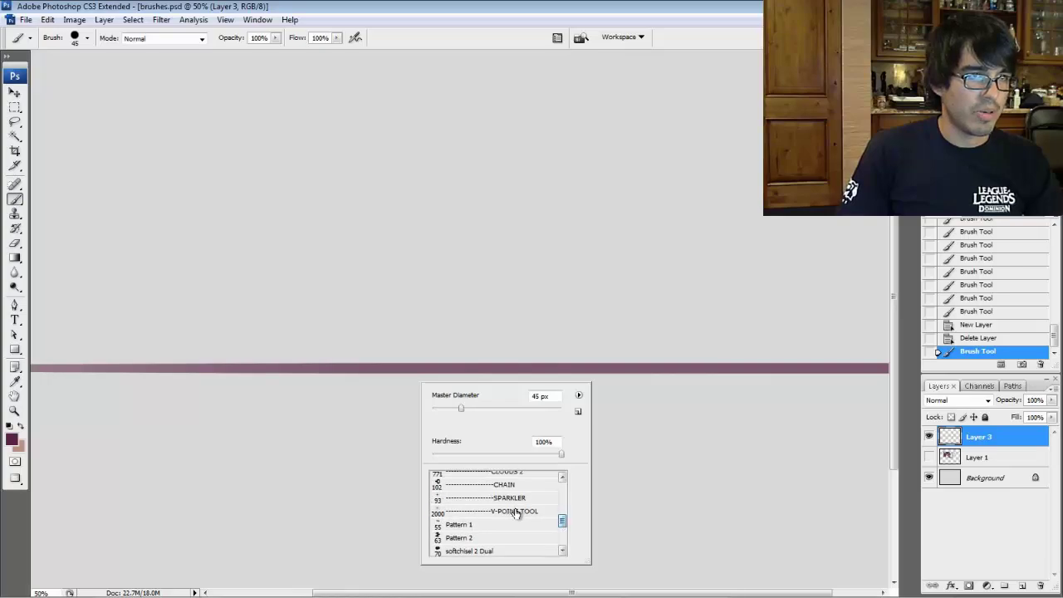
click(507, 510)
key(Return)
click(861, 381)
key(ctrl+shift+n)
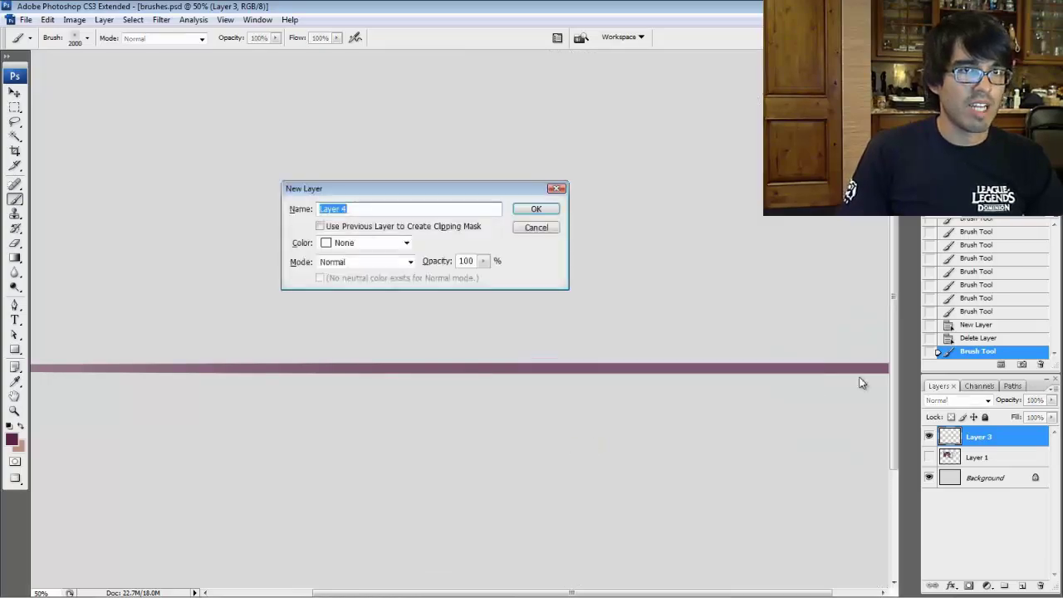
key(Return)
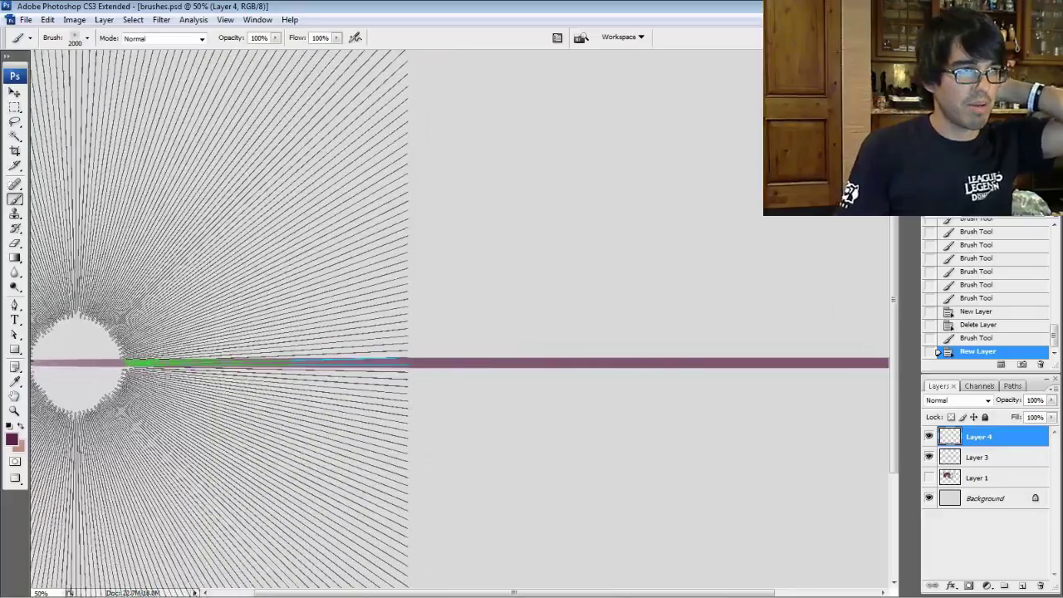
- Enlarge the V-POINT TOOL brush to 2500 px and stamp two vanishing points spaced apart on the horizon line
click(77, 363)
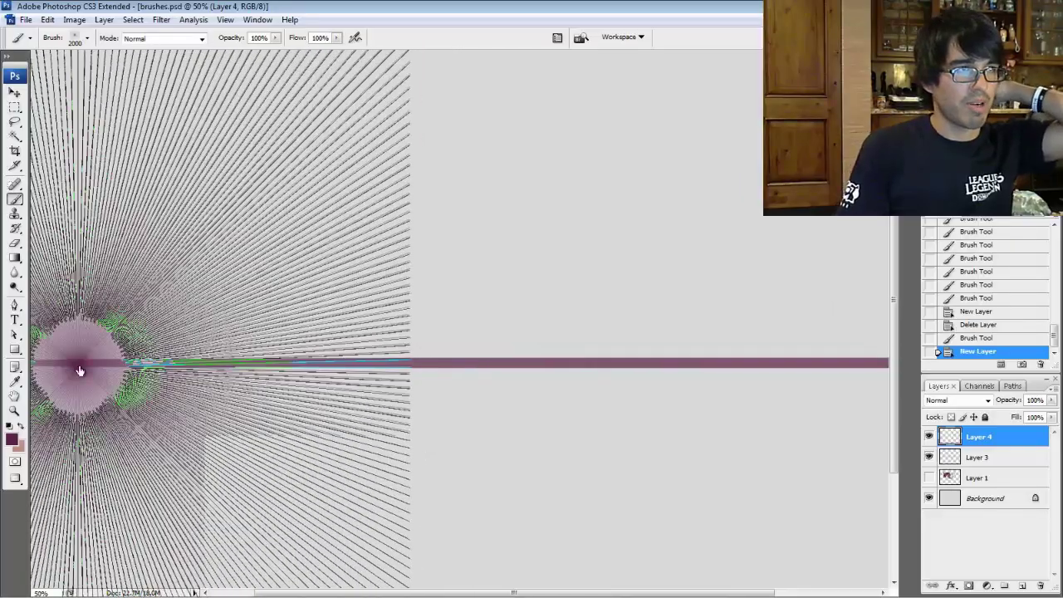
key(ctrl+z)
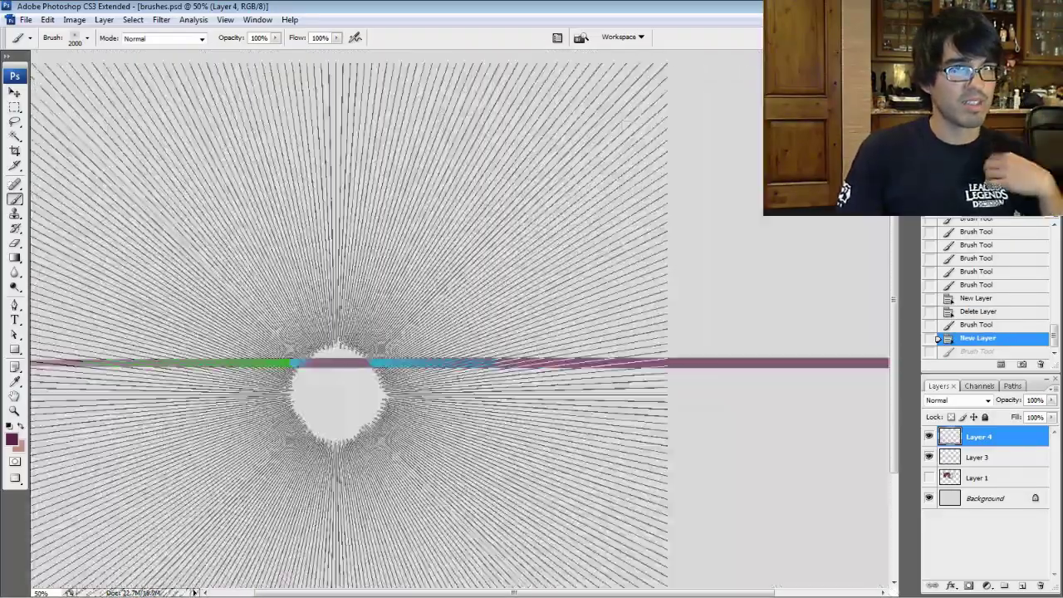
key(bracketright)
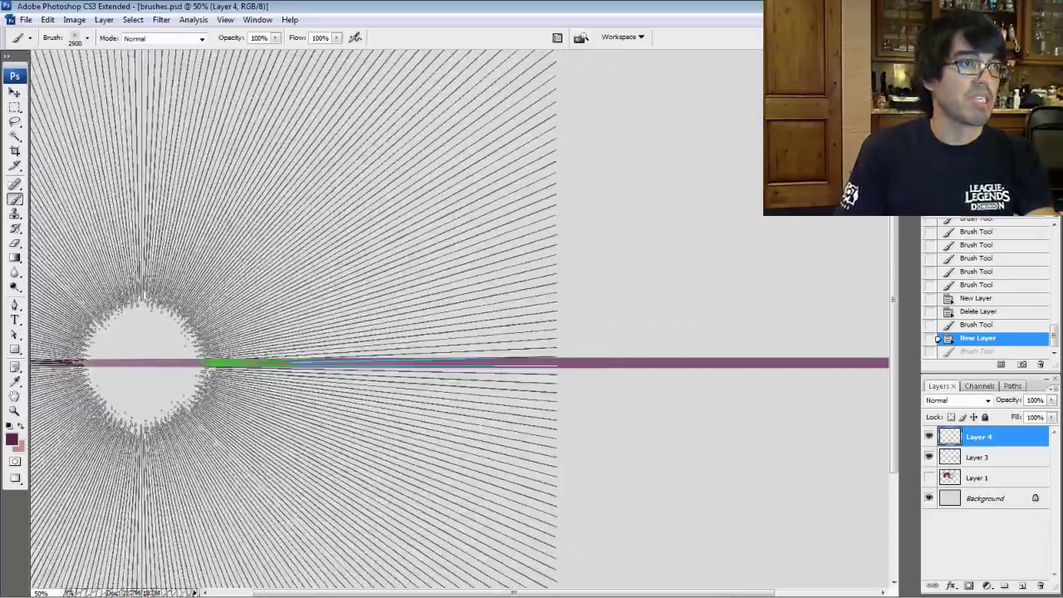
click(137, 363)
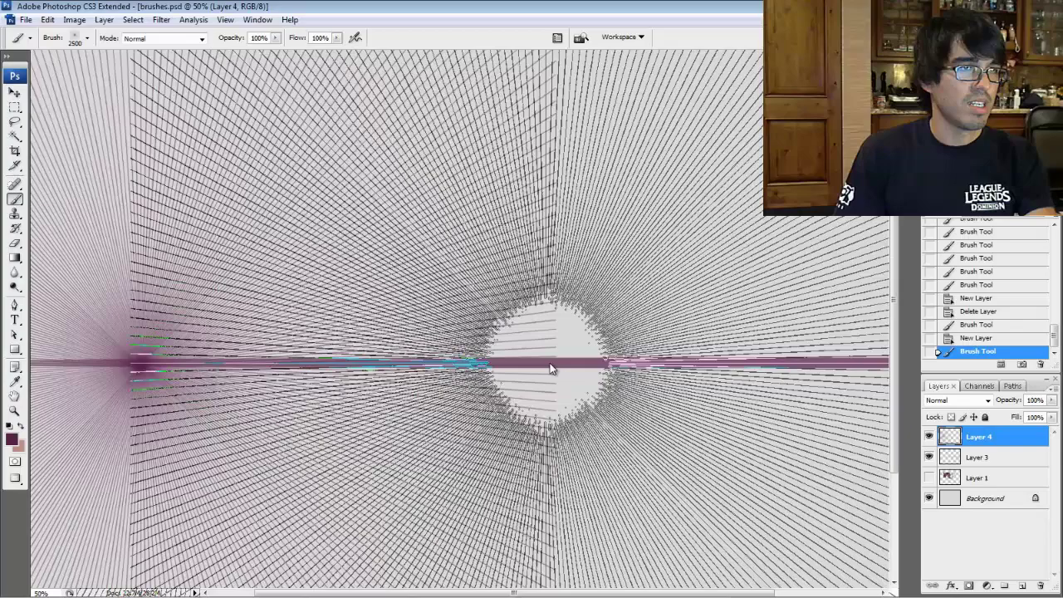
click(548, 363)
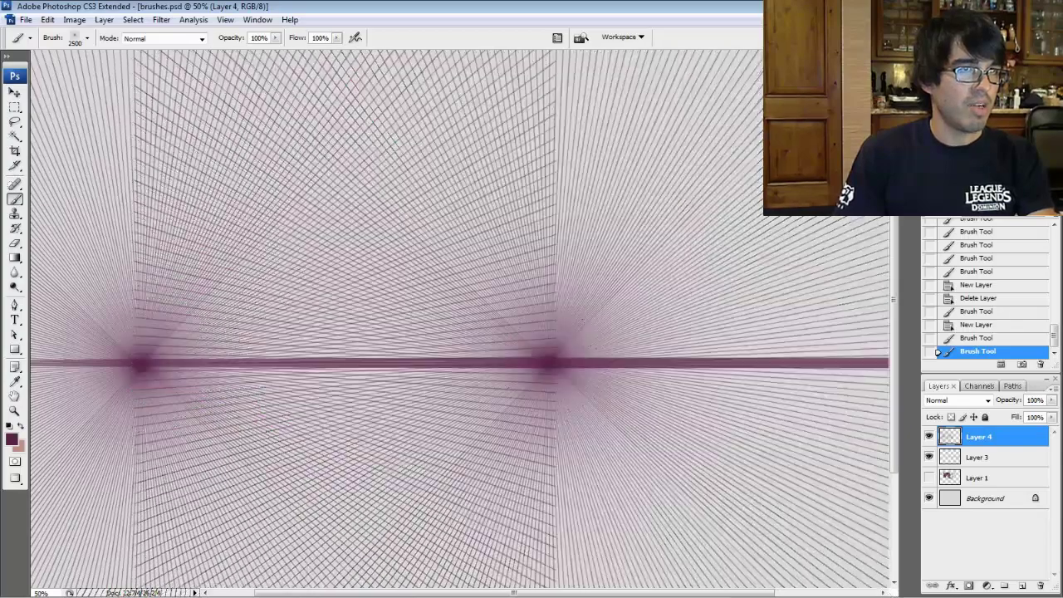
- Examine the crossing perspective lines between the two vanishing points up close at 200% and 100%
key(ctrl+plus)
key(ctrl+plus)
key(ctrl+plus)
drag(548, 363, 810, 249)
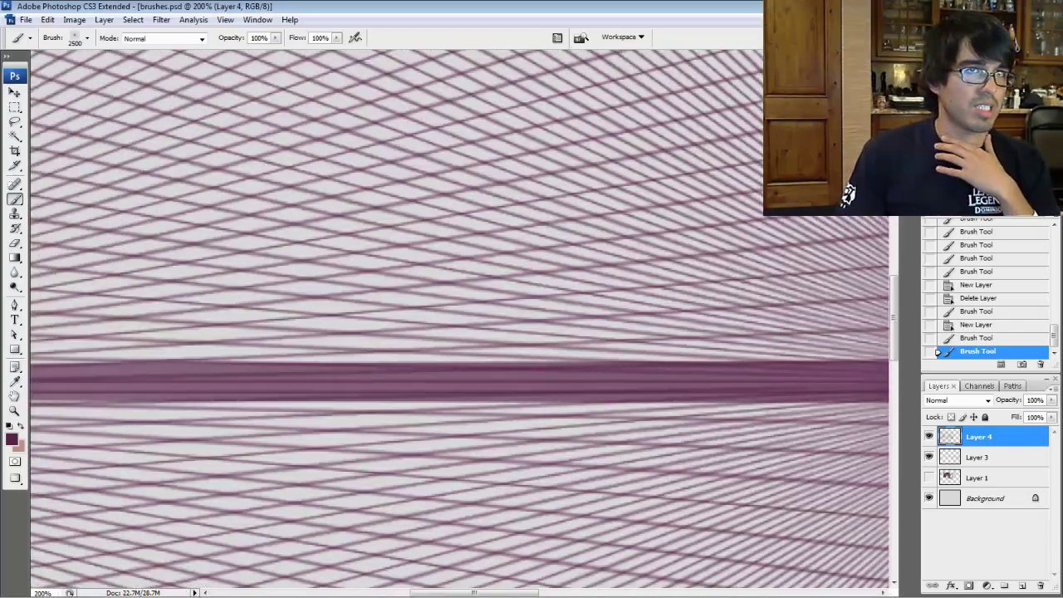
key(ctrl+minus)
drag(548, 363, 669, 351)
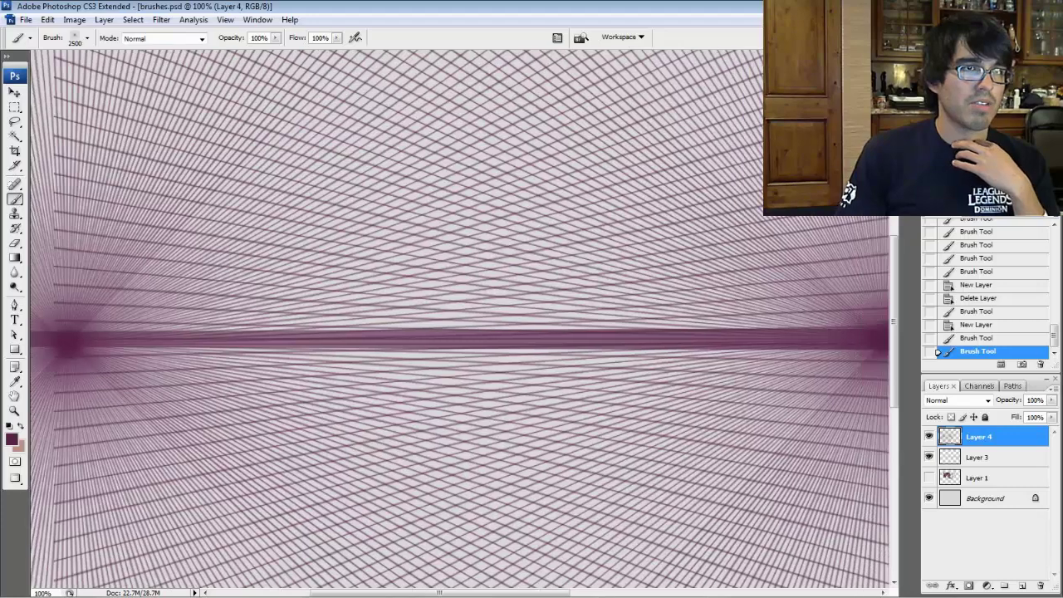
- Scale the vanishing-point grid layer proportionally to 217.5% and move it so both vanishing points sit on the horizon line
key(ctrl+minus)
key(ctrl+minus)
key(ctrl+minus)
key(ctrl+minus)
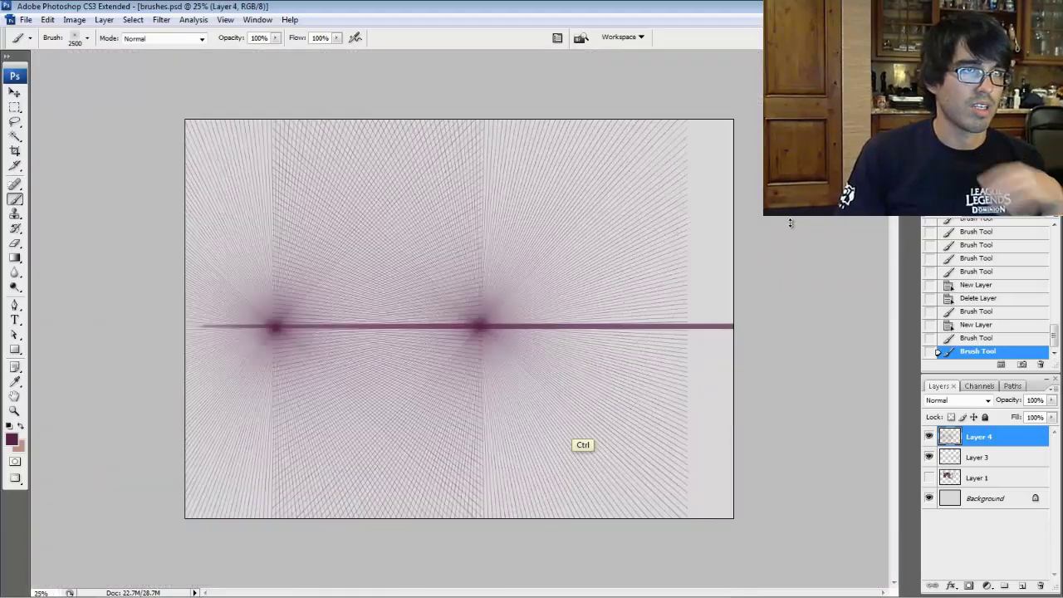
key(ctrl+t)
drag(689, 123, 873, 2)
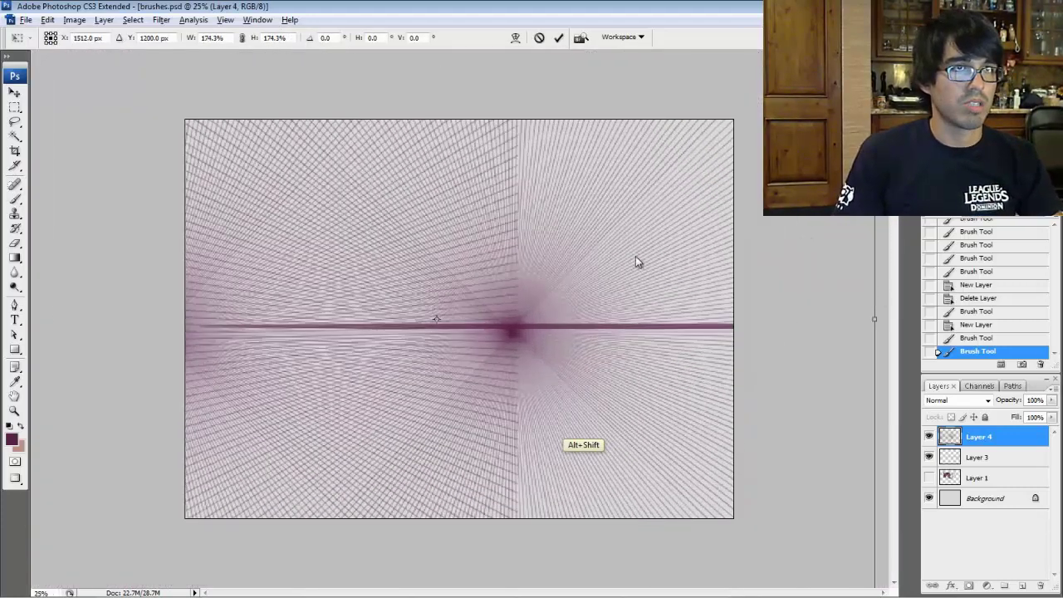
drag(660, 253, 778, 218)
key(ctrl+minus)
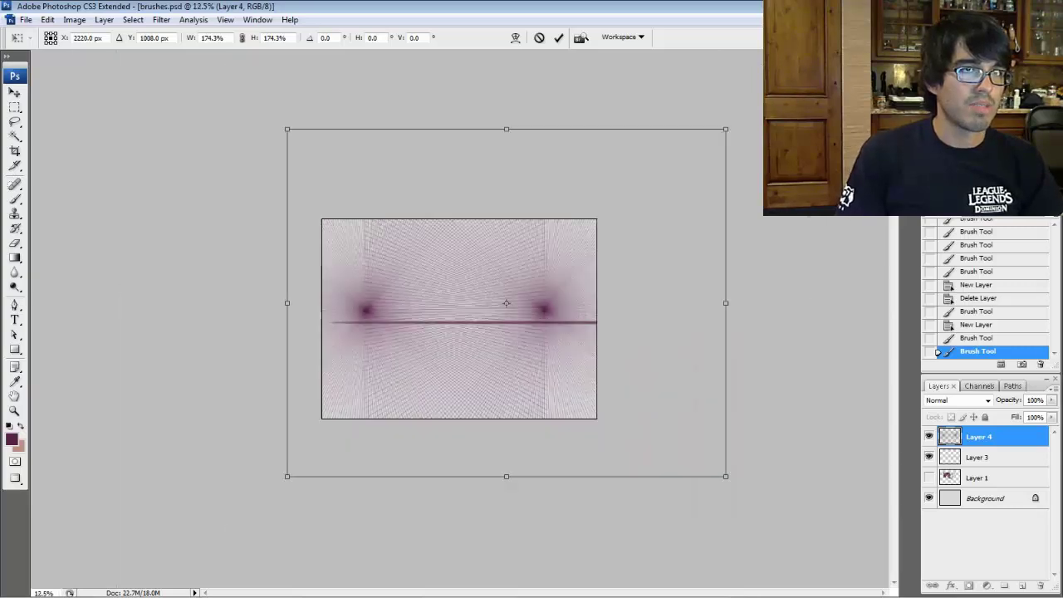
drag(723, 130, 737, 120)
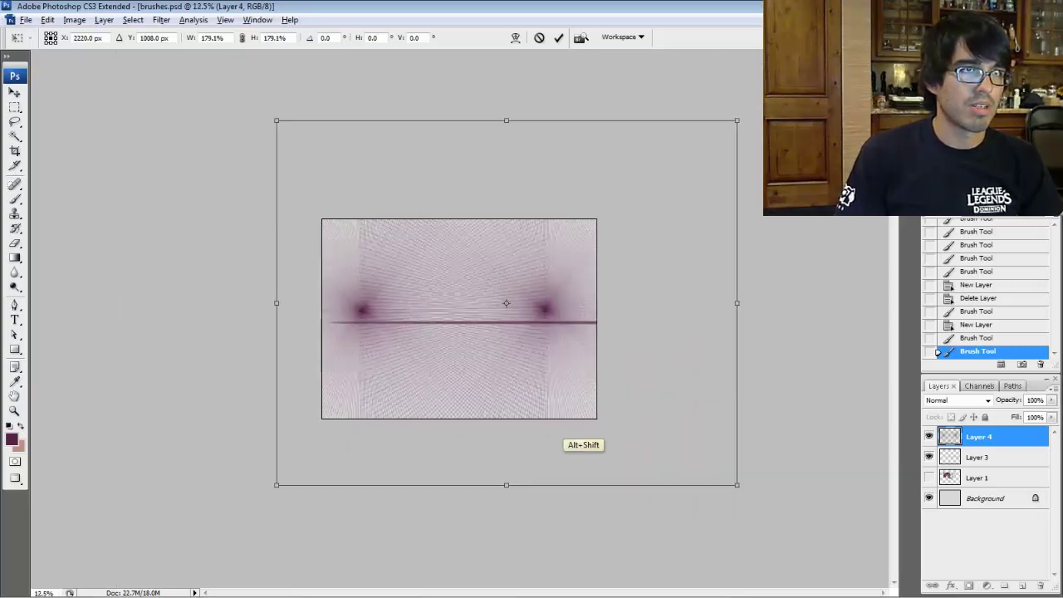
drag(741, 124, 783, 90)
drag(689, 195, 708, 201)
key(Return)
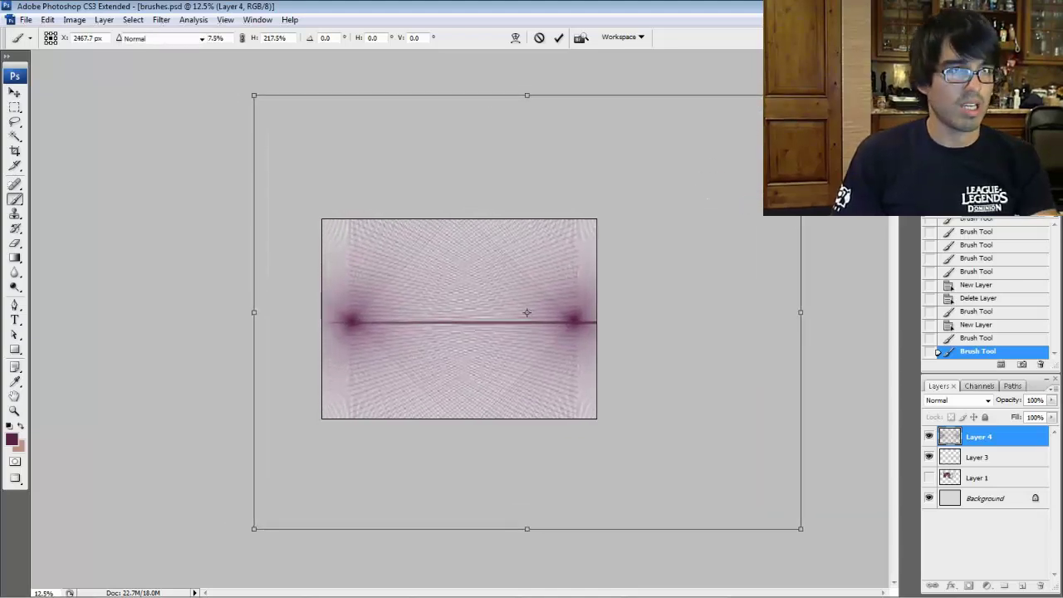
key(Return)
- Lower the enlarged perspective grid layer's opacity to 31%
key(ctrl+plus)
key(ctrl+plus)
key(ctrl+plus)
key(ctrl+plus)
key(ctrl+plus)
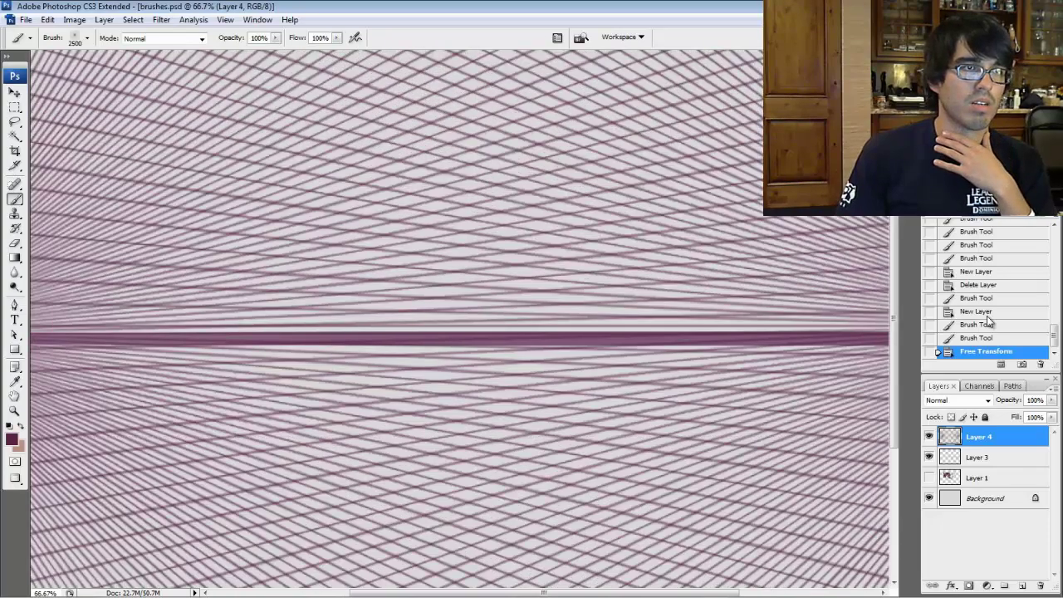
drag(1006, 415, 1006, 415)
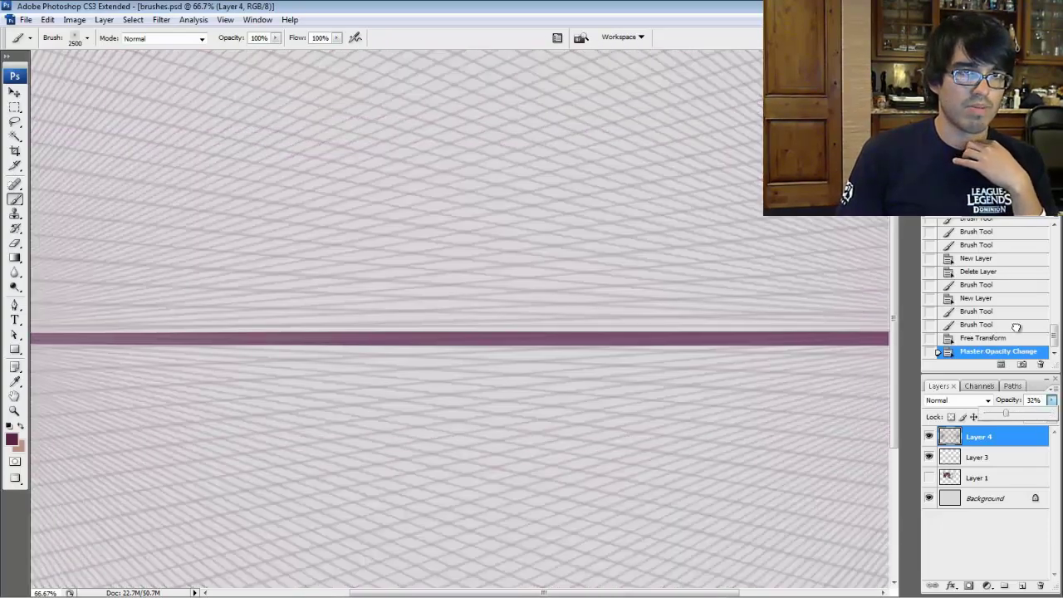
- Inspect the faded grid around both vanishing points and along the horizon line
scroll(459, 319, up, 5)
scroll(459, 319, right, 2)
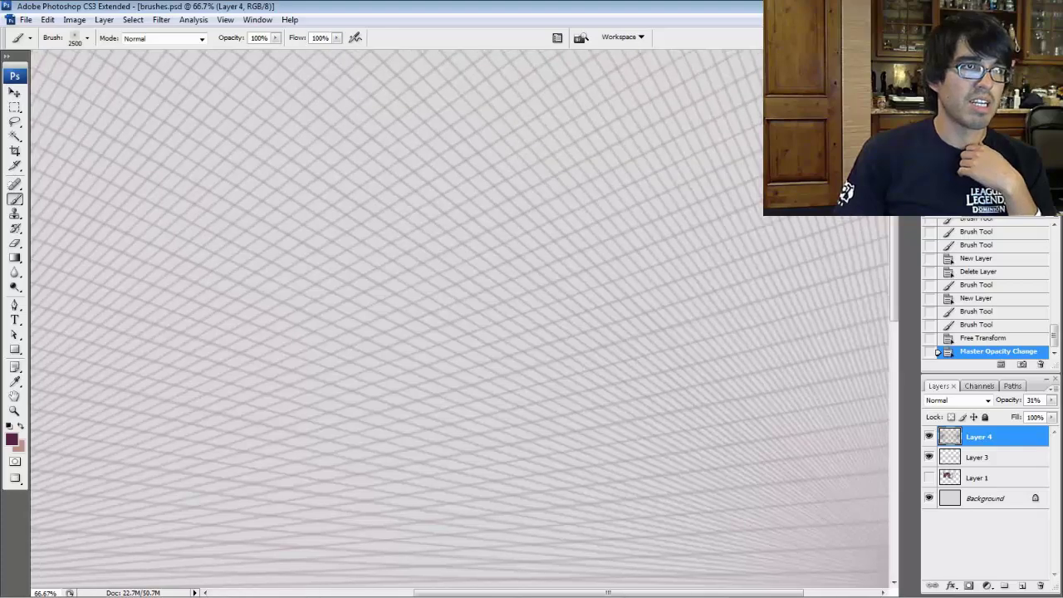
key(ctrl+minus)
scroll(459, 319, down, 5)
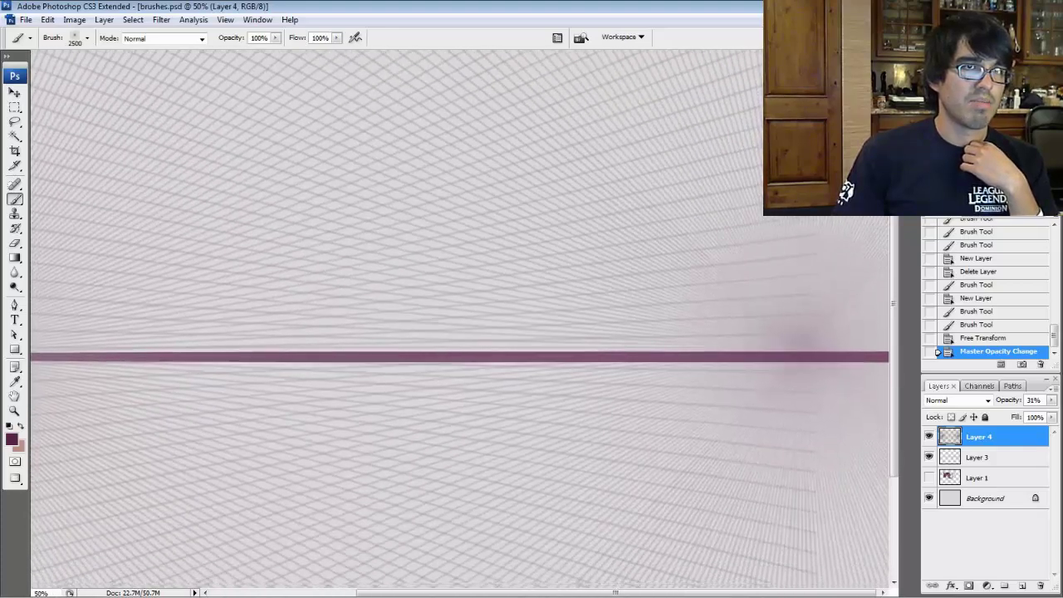
scroll(460, 319, left, 4)
scroll(459, 319, down, 3)
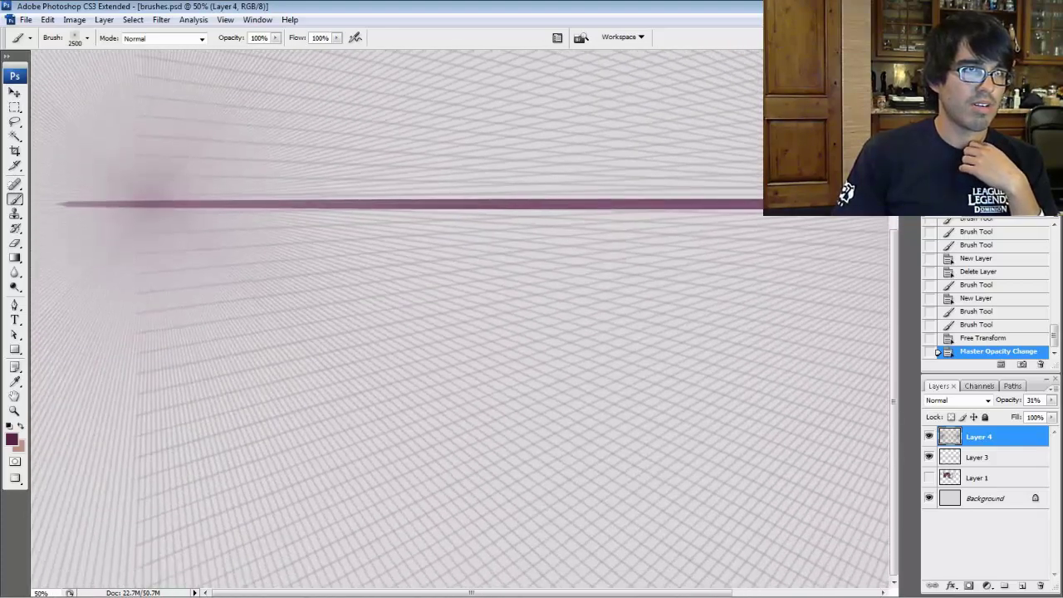
scroll(459, 319, right, 2)
- Choose the Pattern 1 brush at 55 px
right_click(398, 233)
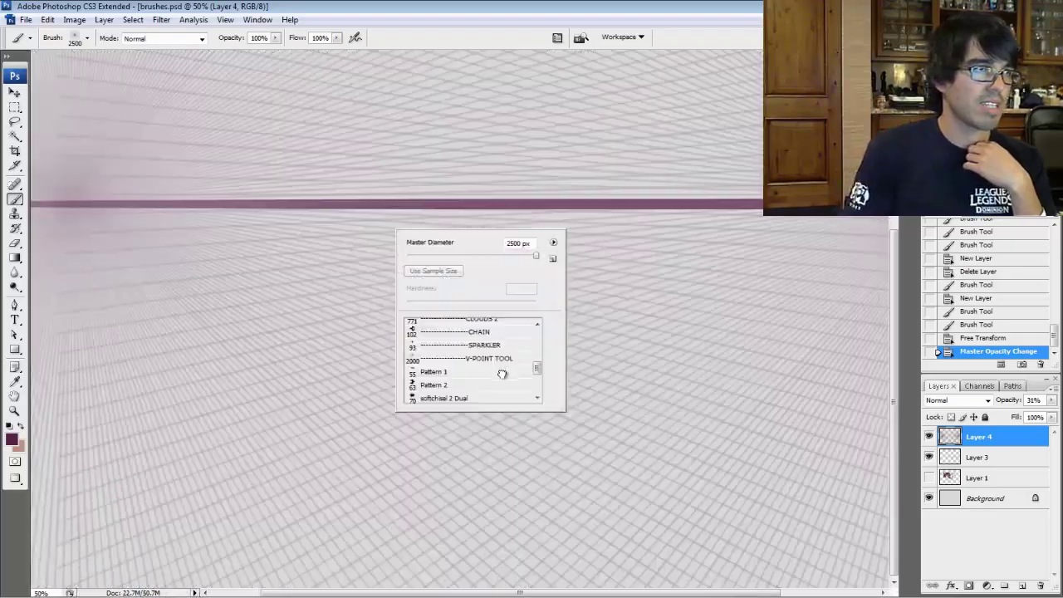
key(Return)
scroll(459, 319, up, 5)
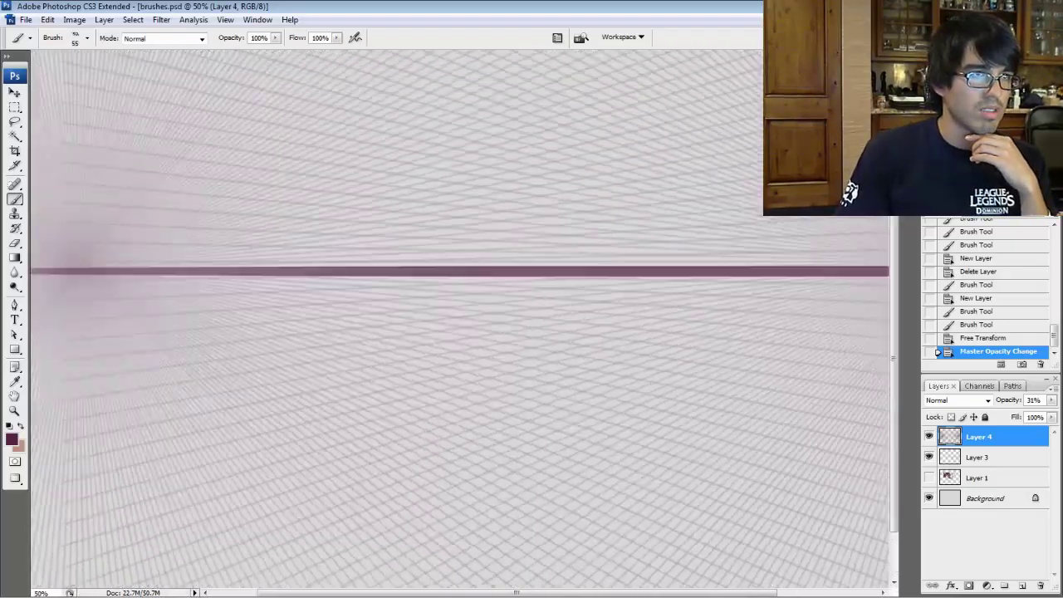
- Examine how the crossing grid lines run above and below the horizon between the two vanishing points
scroll(460, 319, up, 3)
scroll(460, 319, left, 3)
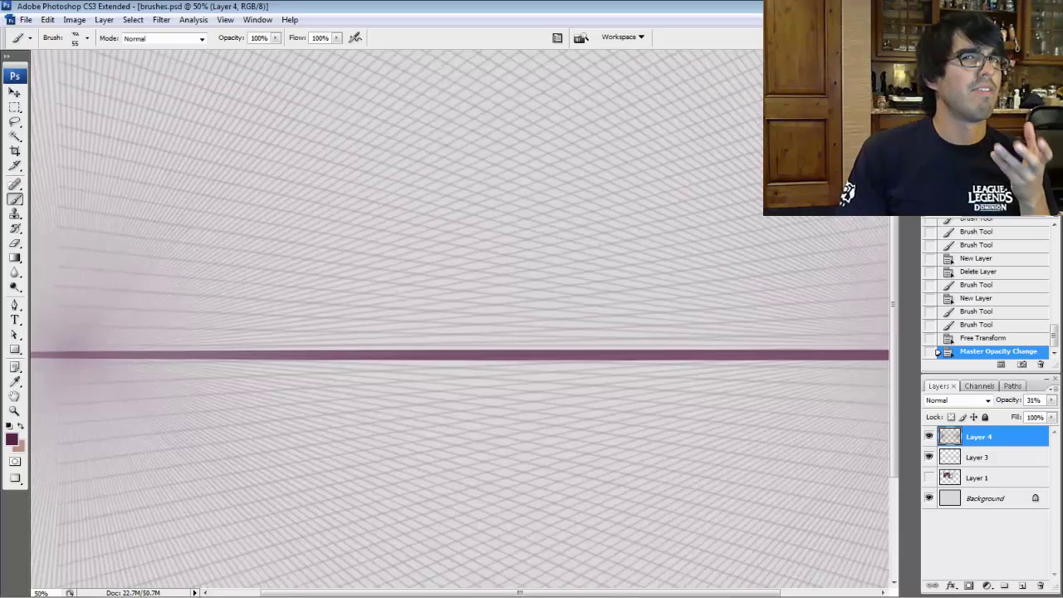
scroll(459, 319, down, 7)
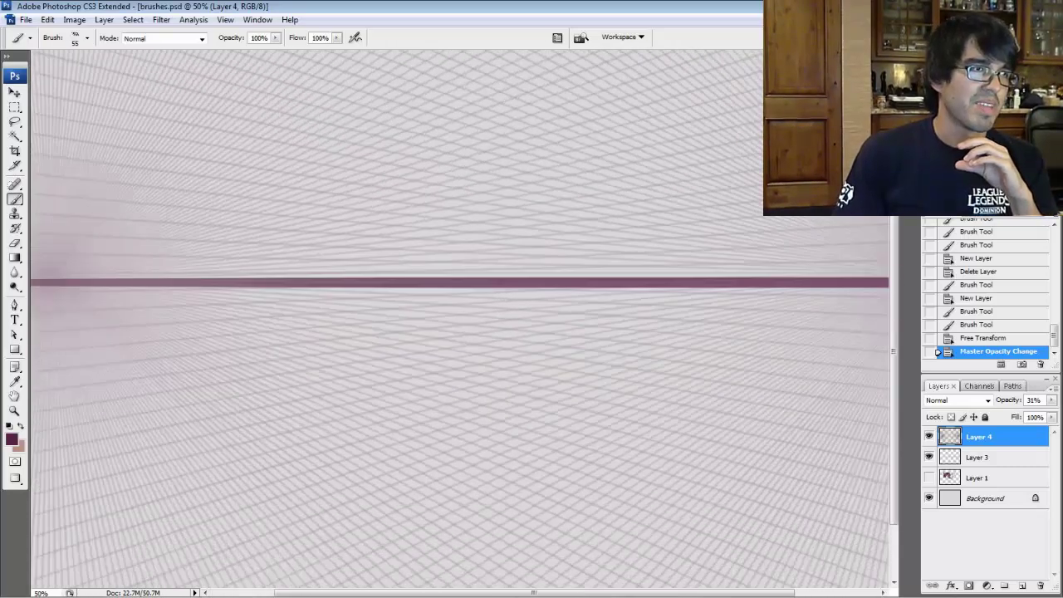
scroll(459, 319, right, 2)
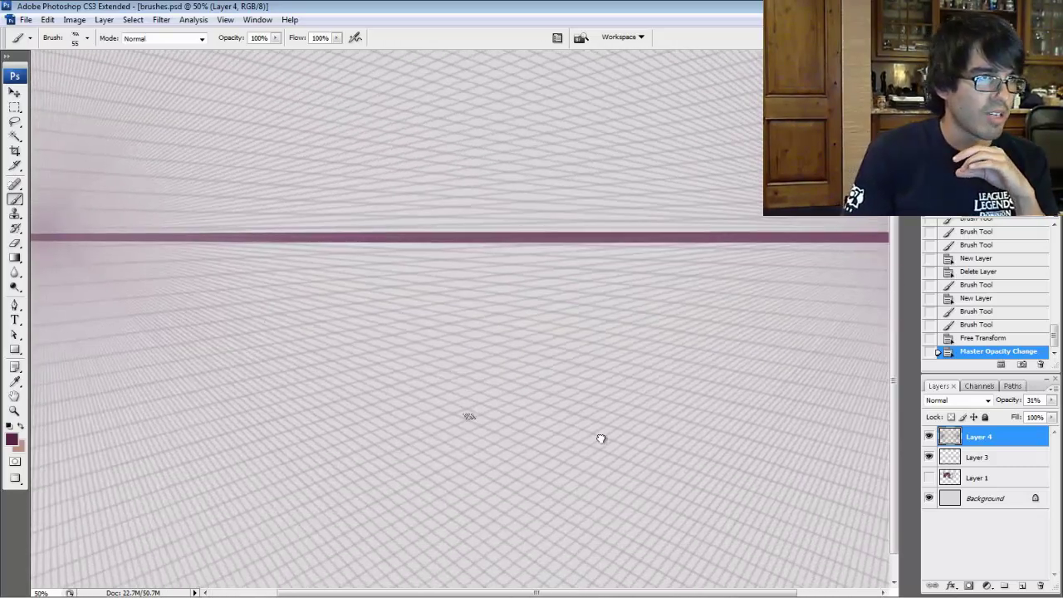
scroll(460, 319, right, 2)
scroll(459, 319, up, 3)
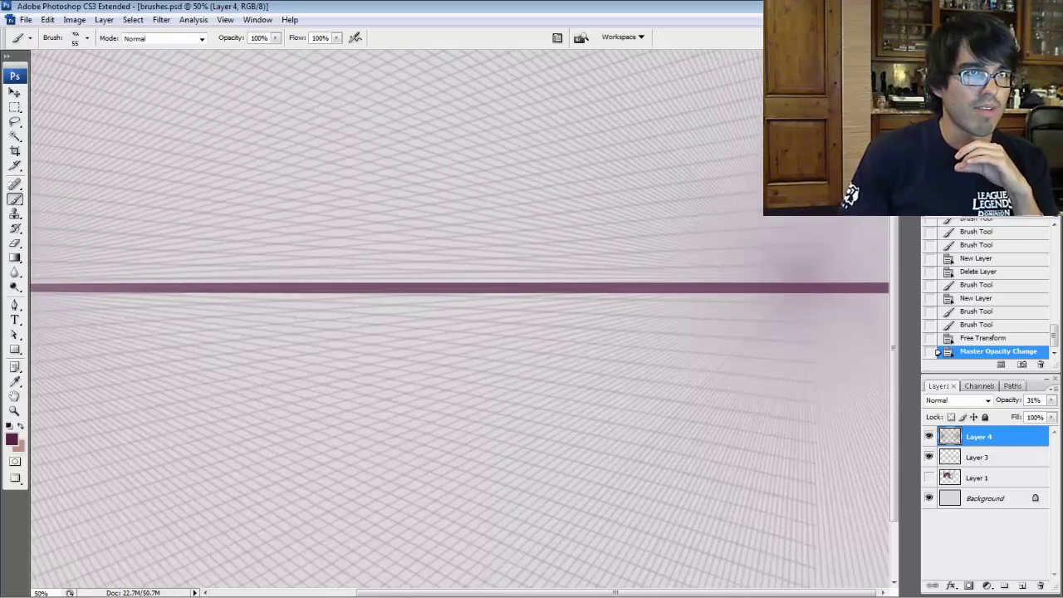
scroll(459, 319, up, 6)
scroll(459, 319, left, 4)
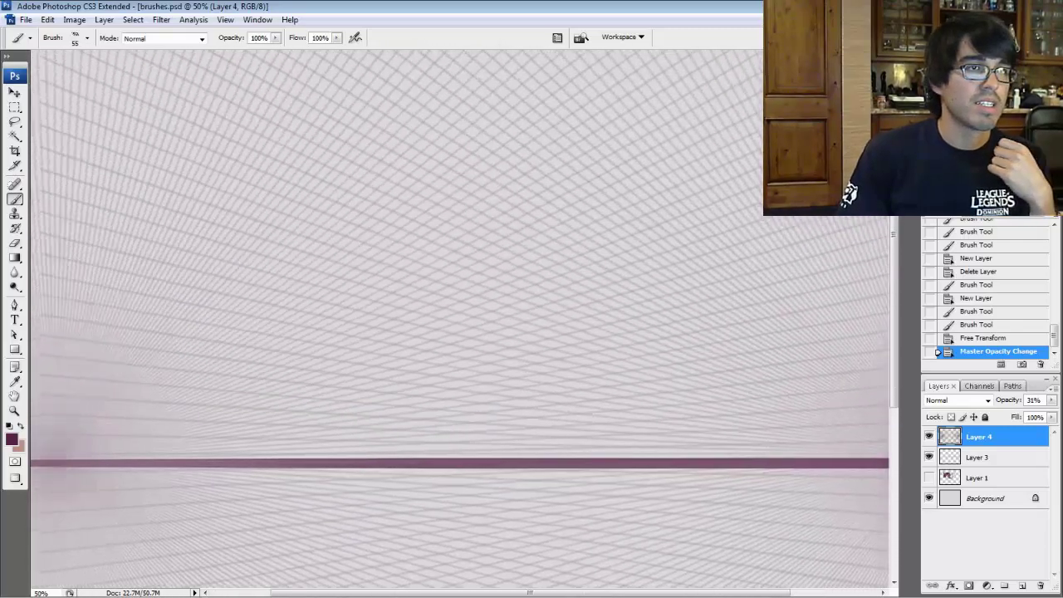
scroll(459, 319, right, 5)
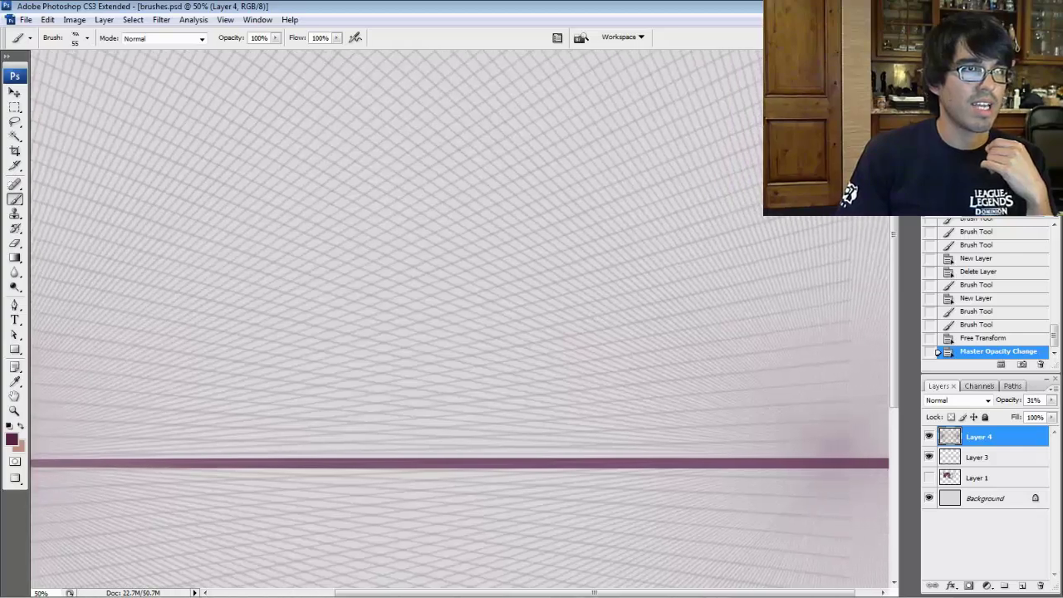
scroll(459, 319, left, 1)
scroll(459, 319, down, 1)
scroll(459, 319, up, 1)
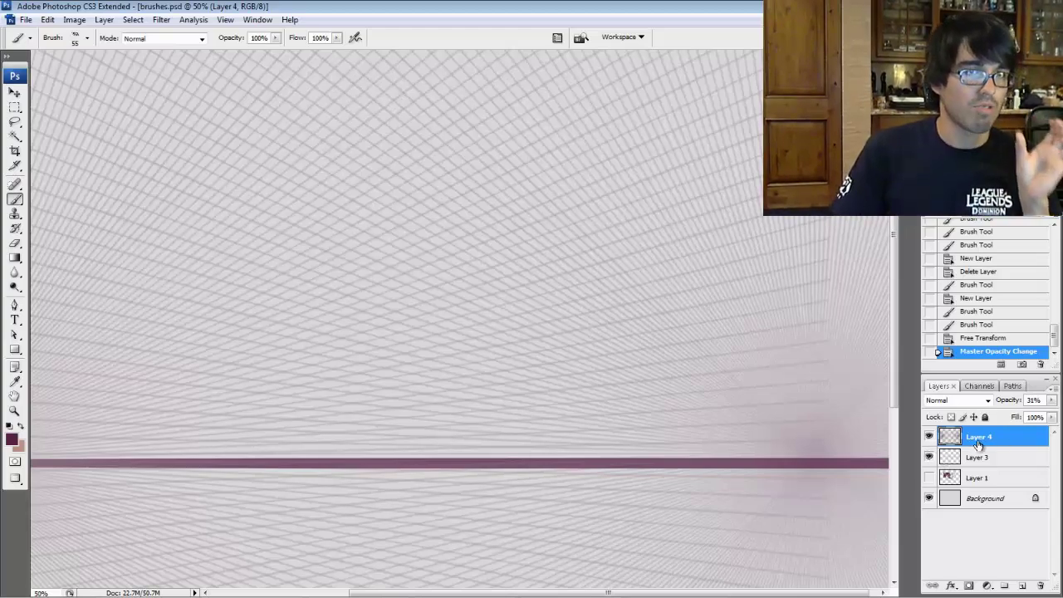
- Delete the perspective grid layer and paint a wavy stroke above the horizon line with the 55 px Pattern 1 brush
drag(978, 434, 1040, 585)
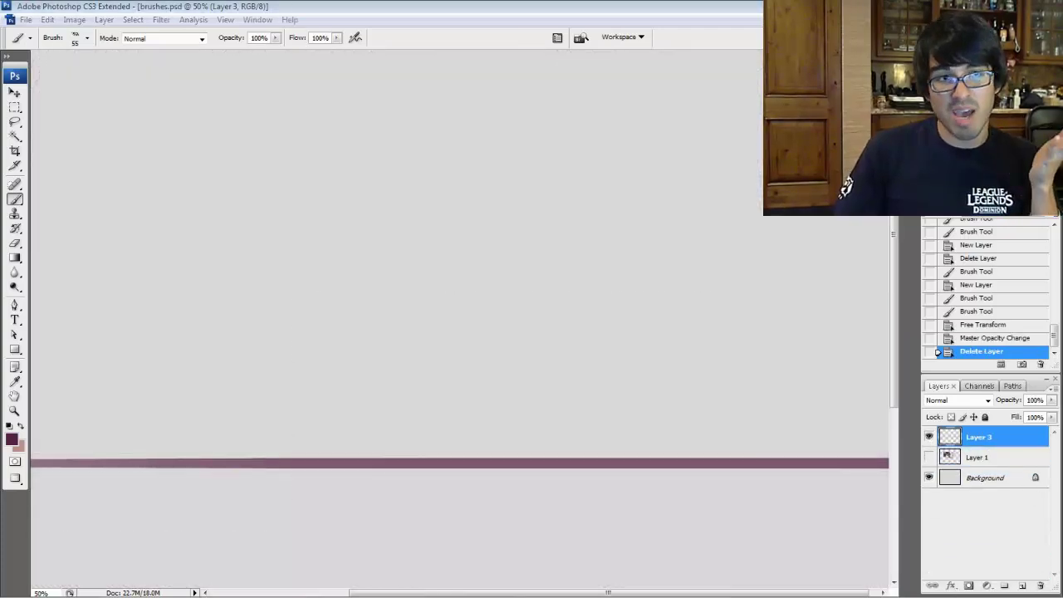
right_click(593, 334)
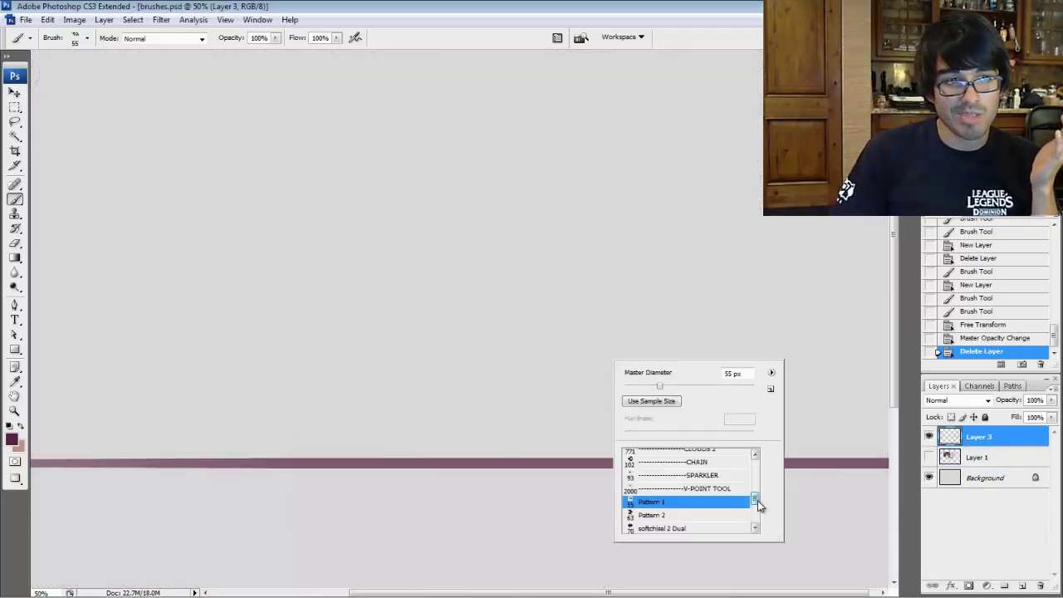
drag(757, 505, 757, 510)
click(686, 486)
click(689, 472)
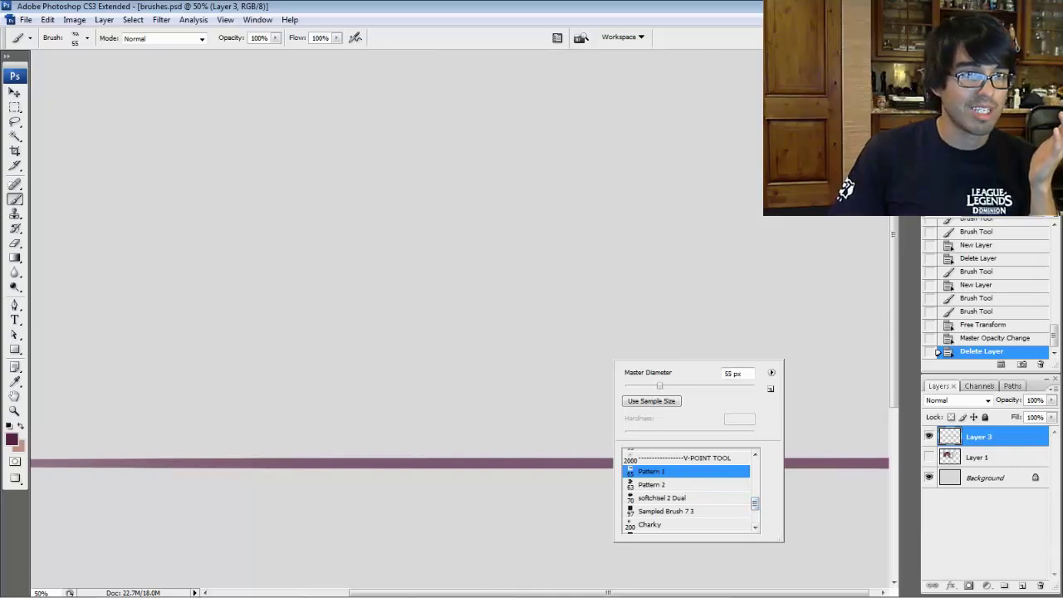
mouse_move(135, 279)
mouse_down()
mouse_move(231, 247)
mouse_move(640, 323)
mouse_move(702, 160)
mouse_up()
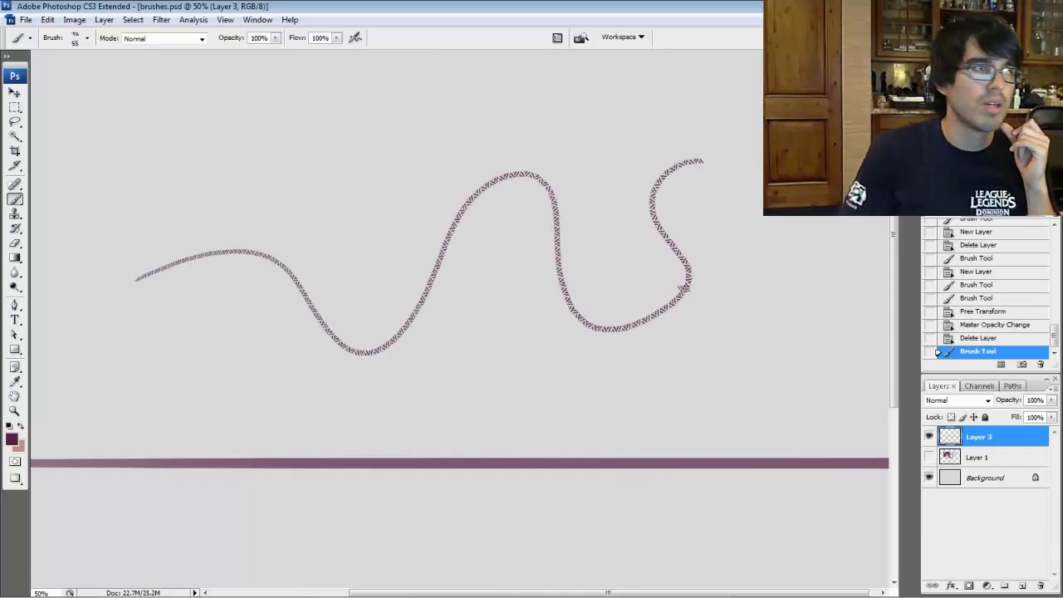
- Enlarge the Pattern 1 brush to 250 px and paint three winding strokes above the horizon line
key(bracketright)
key(bracketright)
key(bracketright)
key(bracketright)
key(bracketright)
key(bracketright)
key(bracketright)
key(bracketright)
key(bracketright)
mouse_move(93, 297)
mouse_down()
mouse_move(225, 233)
mouse_move(487, 161)
mouse_move(740, 266)
mouse_move(783, 222)
mouse_up()
mouse_move(176, 232)
mouse_down()
mouse_move(218, 161)
mouse_move(638, 244)
mouse_up()
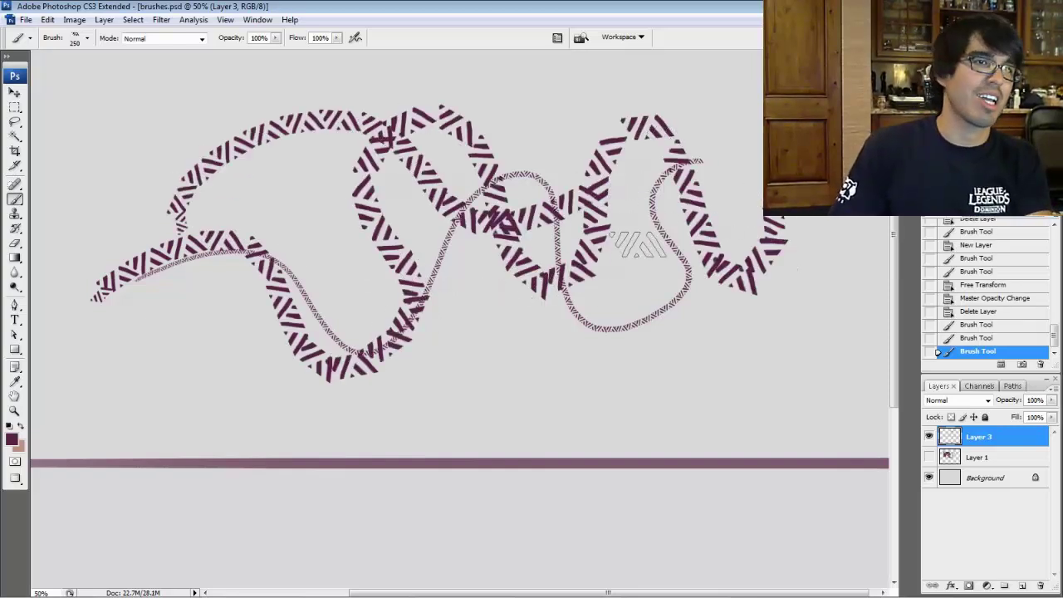
mouse_move(220, 412)
mouse_down()
mouse_move(373, 415)
mouse_move(710, 361)
mouse_up()
- Switch to the Pattern 2 brush at 63 px and paint long winding rope-like strokes across the canvas
right_click(480, 351)
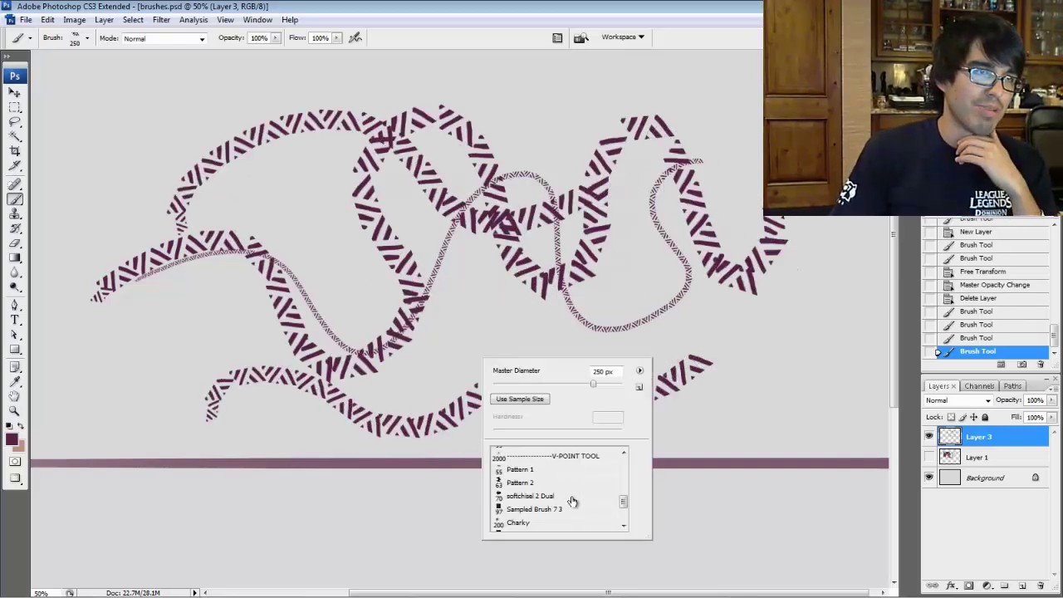
click(543, 487)
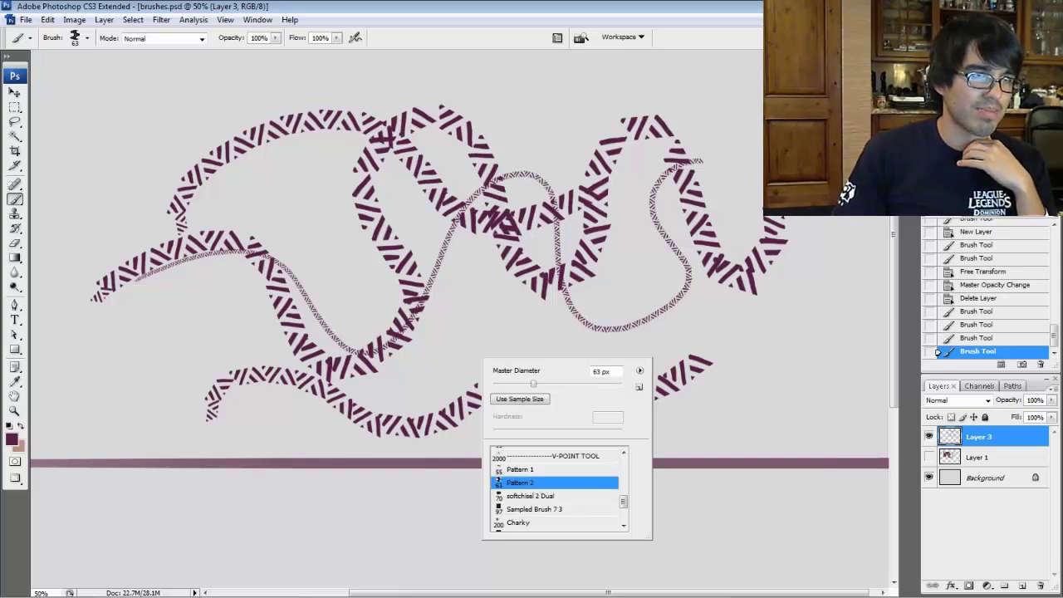
key(Return)
mouse_move(60, 366)
mouse_down()
mouse_move(181, 311)
mouse_move(278, 444)
mouse_move(429, 470)
mouse_move(604, 477)
mouse_move(752, 396)
mouse_move(826, 342)
mouse_move(874, 285)
mouse_move(621, 363)
mouse_move(440, 337)
mouse_move(297, 285)
mouse_move(287, 171)
mouse_move(245, 108)
mouse_move(400, 162)
mouse_move(557, 122)
mouse_move(756, 140)
mouse_up()
- Switch to the softchisel 2 Dual brush at 70 px and paint looping ribbon strokes around and below the horizon line
right_click(540, 360)
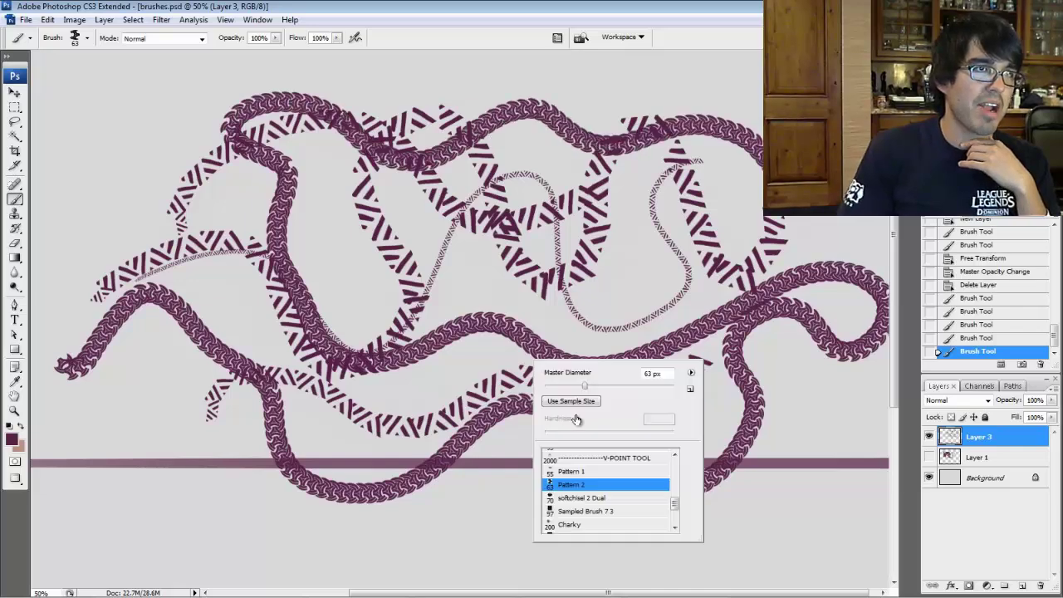
click(597, 500)
drag(498, 465, 526, 207)
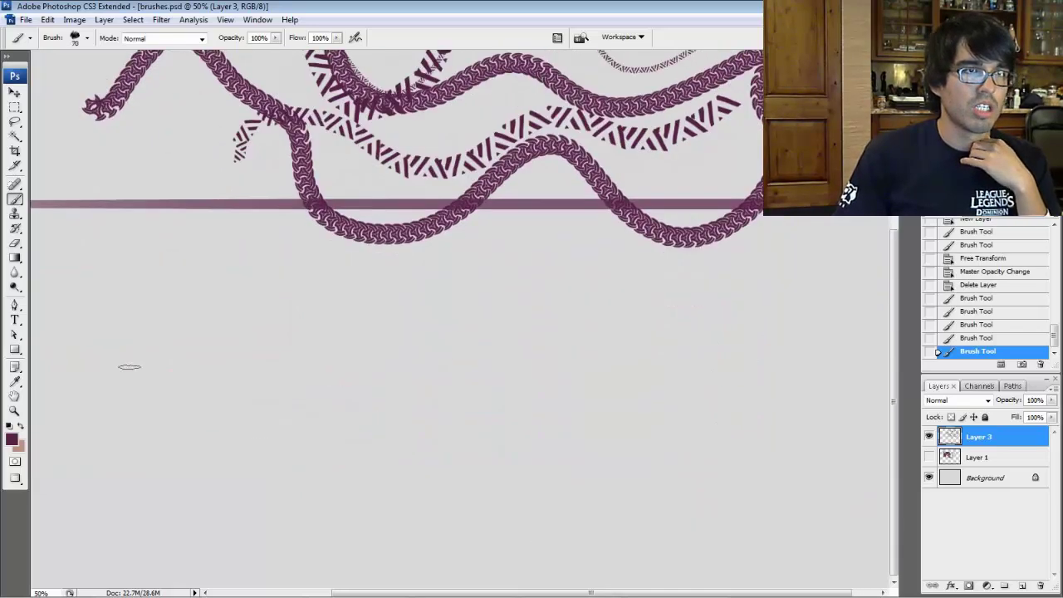
mouse_move(129, 366)
mouse_down()
mouse_move(266, 449)
mouse_move(474, 386)
mouse_move(237, 265)
mouse_move(284, 235)
mouse_move(434, 278)
mouse_move(542, 232)
mouse_move(166, 259)
mouse_move(353, 156)
mouse_move(492, 171)
mouse_move(757, 154)
mouse_move(618, 365)
mouse_move(347, 398)
mouse_up()
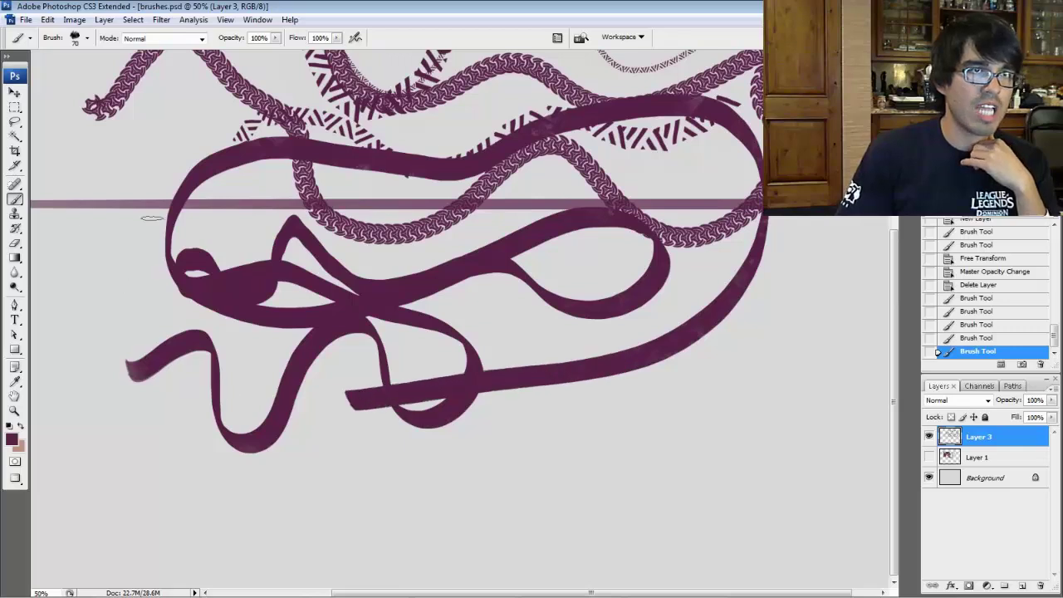
mouse_move(152, 217)
mouse_down()
mouse_move(193, 433)
mouse_move(329, 467)
mouse_move(481, 388)
mouse_move(438, 252)
mouse_move(336, 179)
mouse_move(196, 216)
mouse_move(551, 223)
mouse_up()
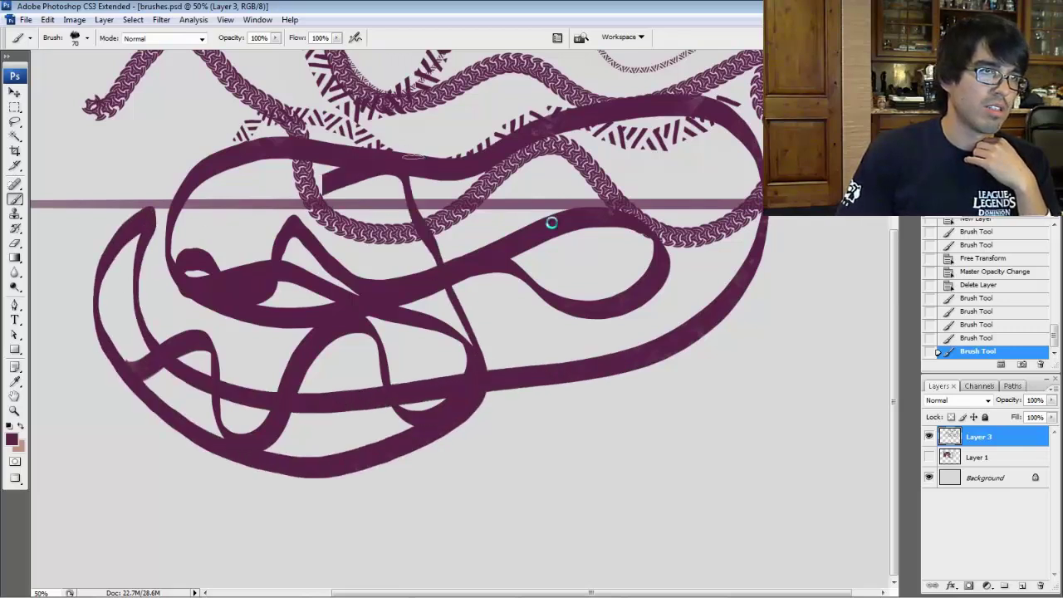
- Switch to the Sampled Brush 7 3 at 97 px and paint thick curling strokes beside the ribbon loops
right_click(593, 274)
click(627, 436)
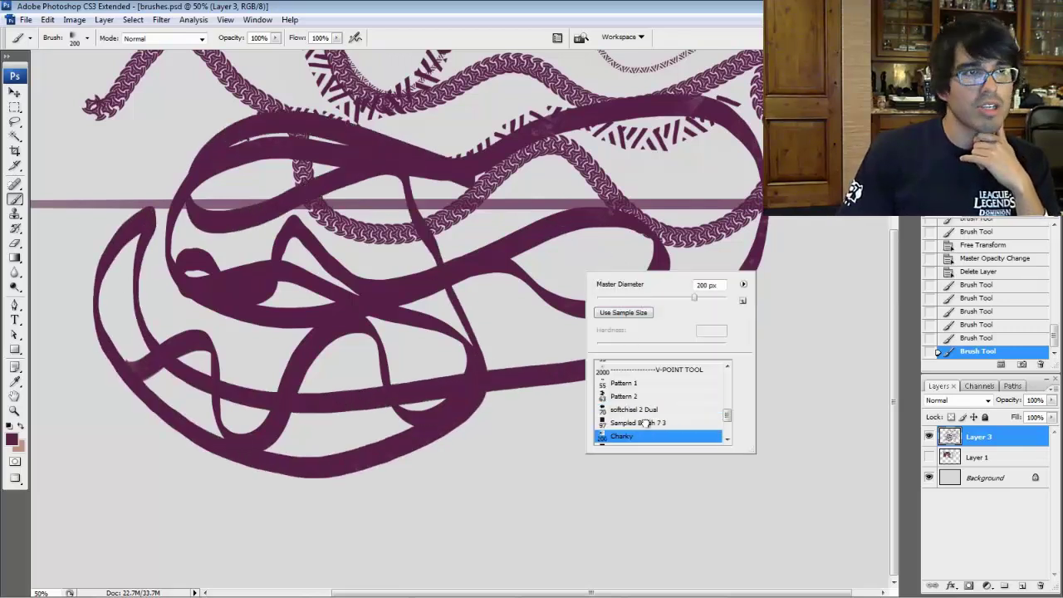
click(638, 423)
key(Return)
mouse_move(563, 290)
mouse_down()
mouse_move(628, 382)
mouse_move(806, 399)
mouse_move(523, 452)
mouse_move(656, 454)
mouse_move(731, 320)
mouse_move(750, 199)
mouse_up()
mouse_move(806, 222)
mouse_down()
mouse_move(619, 174)
mouse_move(519, 268)
mouse_up()
- Replace the painted layer with a new empty one and paint curving strokes on it with the Charky brush enlarged to 400 px
drag(980, 436, 1040, 584)
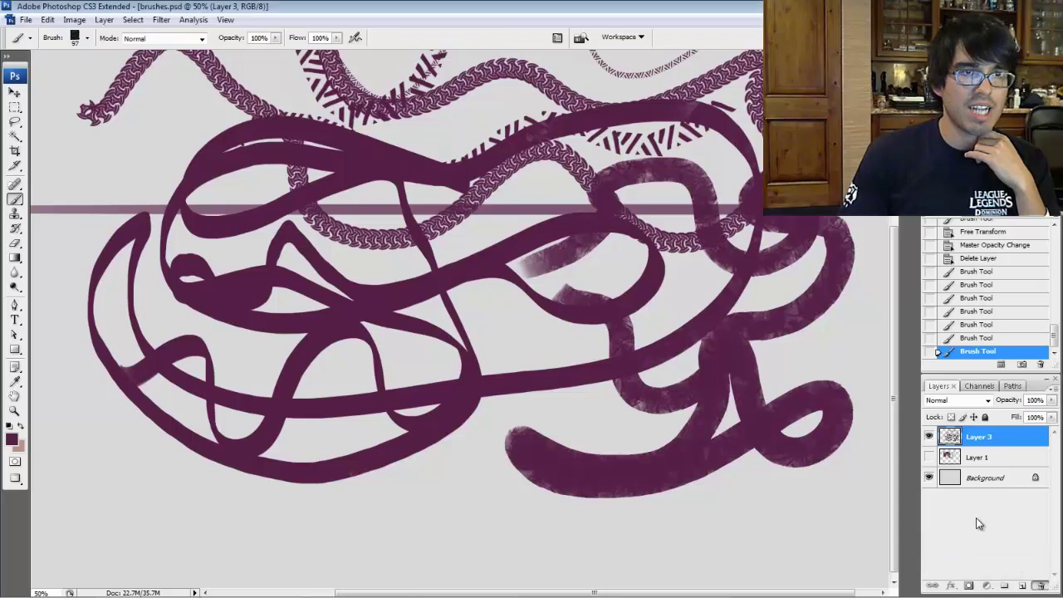
key(ctrl+shift+alt+n)
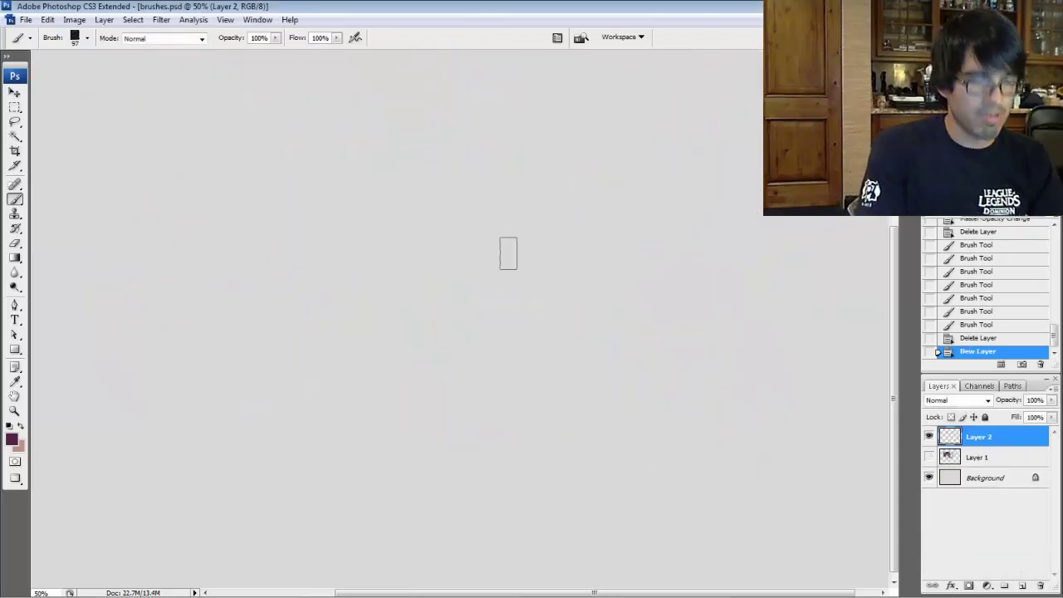
right_click(509, 253)
drag(652, 413, 652, 420)
double_click(545, 388)
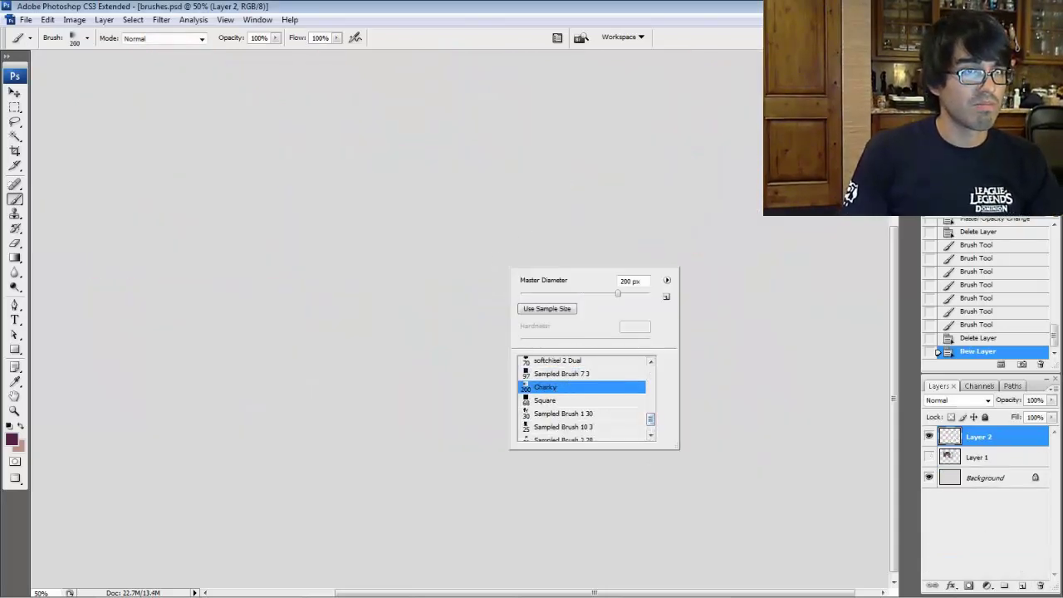
key(bracketright)
key(bracketright)
mouse_move(142, 233)
mouse_down()
mouse_move(216, 266)
mouse_move(524, 147)
mouse_move(544, 103)
mouse_up()
mouse_move(373, 241)
mouse_down()
mouse_move(756, 242)
mouse_move(785, 204)
mouse_up()
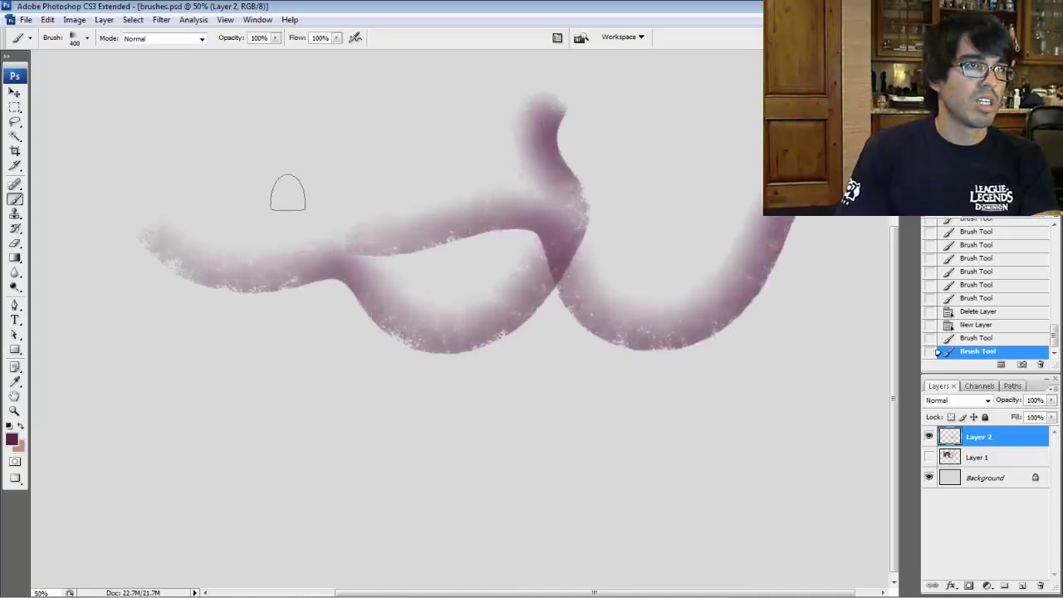
- Paint more long curving strokes down and across the canvas with the Charky brush at 400 px
drag(285, 190, 681, 226)
drag(114, 113, 229, 461)
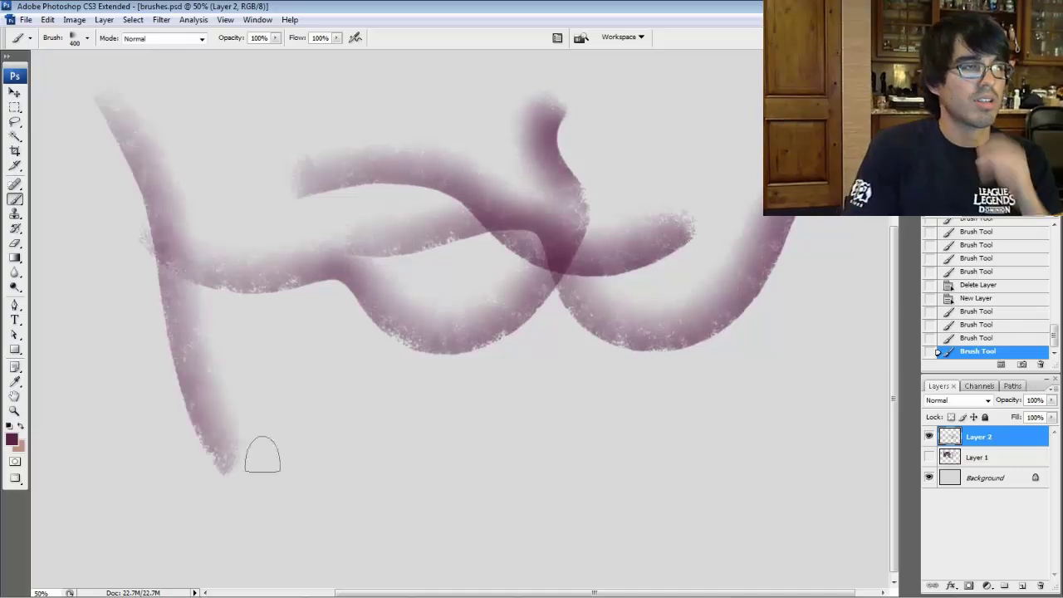
drag(323, 436, 218, 56)
mouse_move(51, 148)
mouse_down()
mouse_move(81, 218)
mouse_move(315, 527)
mouse_up()
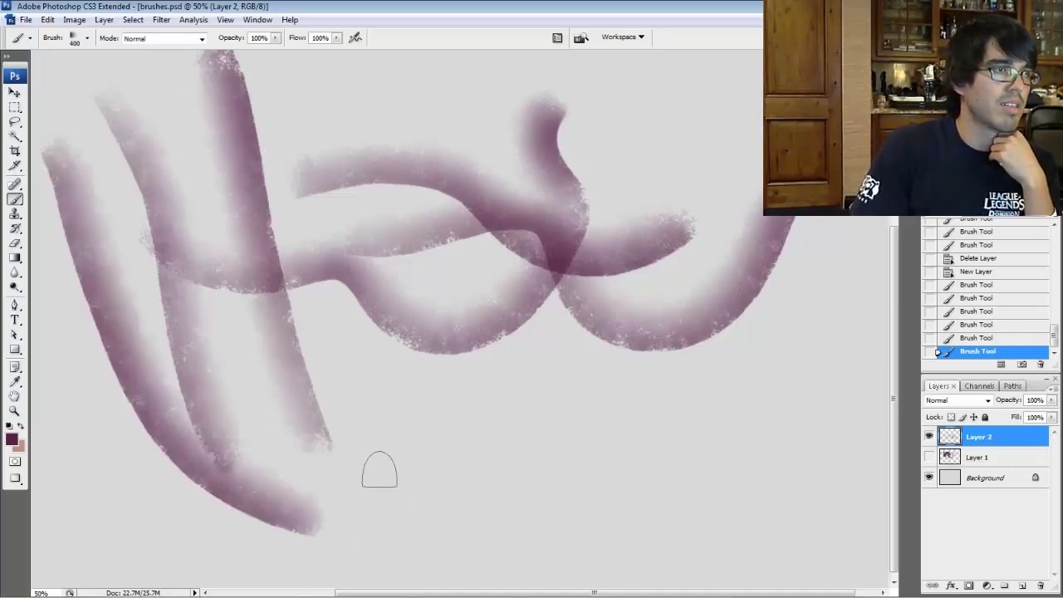
drag(309, 394, 650, 459)
mouse_move(419, 409)
mouse_down()
mouse_move(553, 429)
mouse_move(720, 425)
mouse_up()
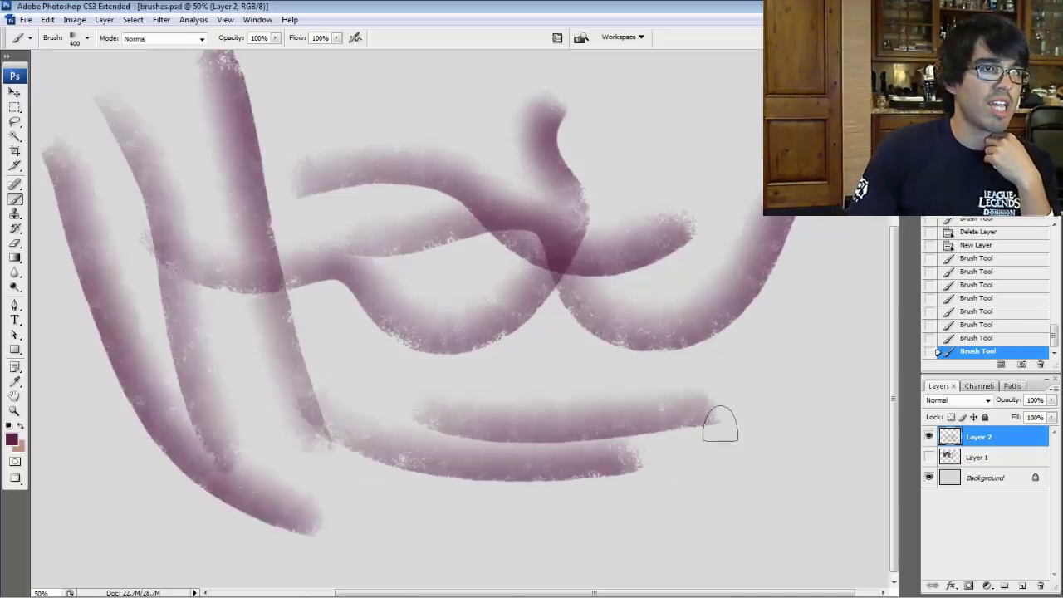
- Switch to the Square brush at 68 px and paint a looping ribbon stroke across the upper part of the canvas
right_click(680, 407)
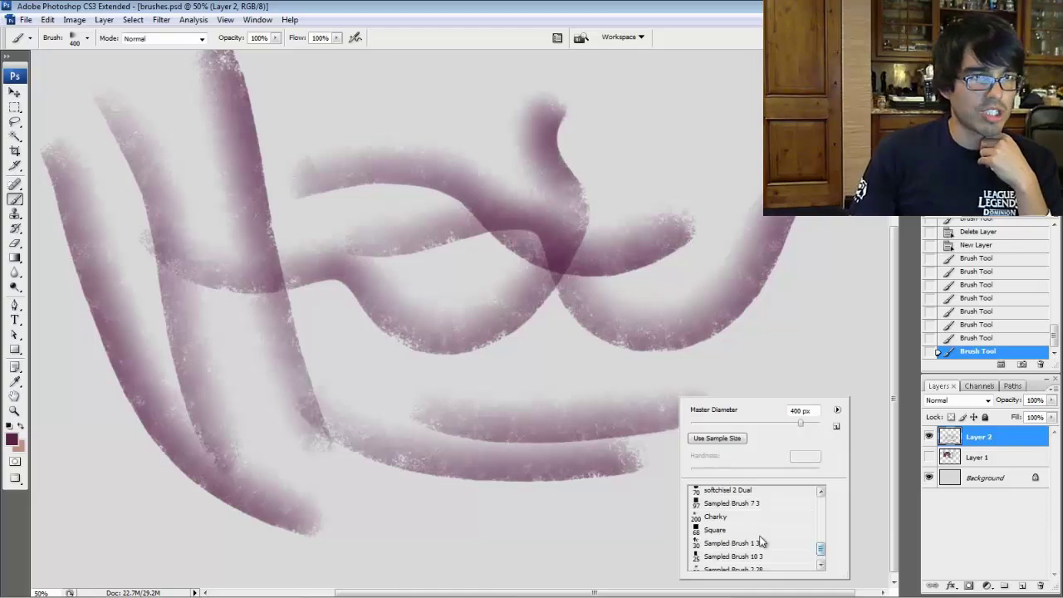
click(747, 529)
key(Return)
mouse_move(434, 121)
mouse_down()
mouse_move(707, 208)
mouse_move(678, 153)
mouse_move(721, 144)
mouse_move(849, 314)
mouse_up()
- Switch to Sampled Brush 1 30 and paint a thin wavy stroke over the lower Charky strokes
right_click(706, 402)
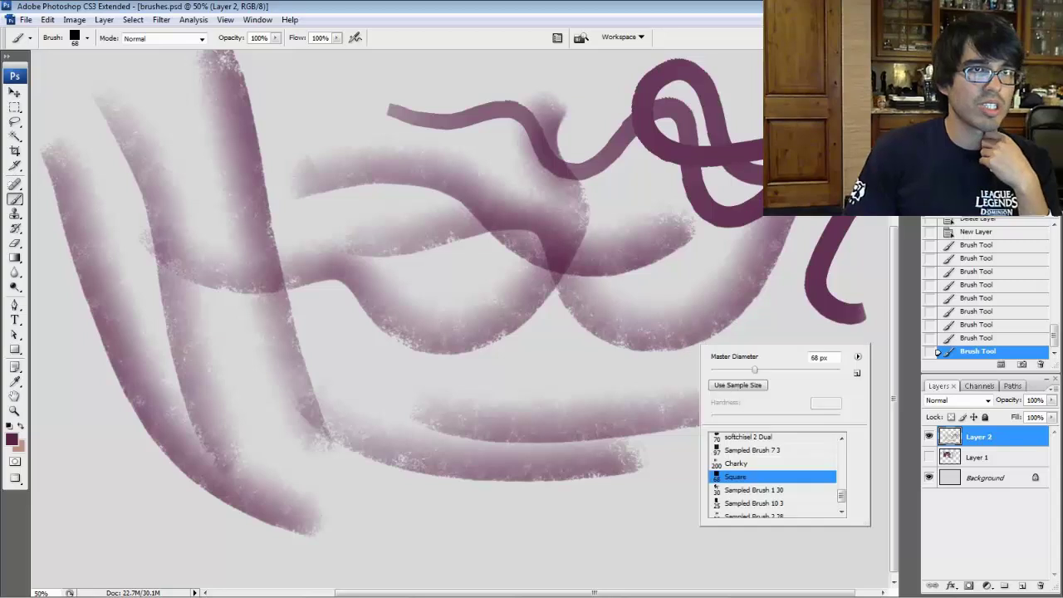
click(754, 489)
key(Return)
mouse_move(461, 321)
mouse_down()
mouse_move(667, 420)
mouse_move(763, 352)
mouse_up()
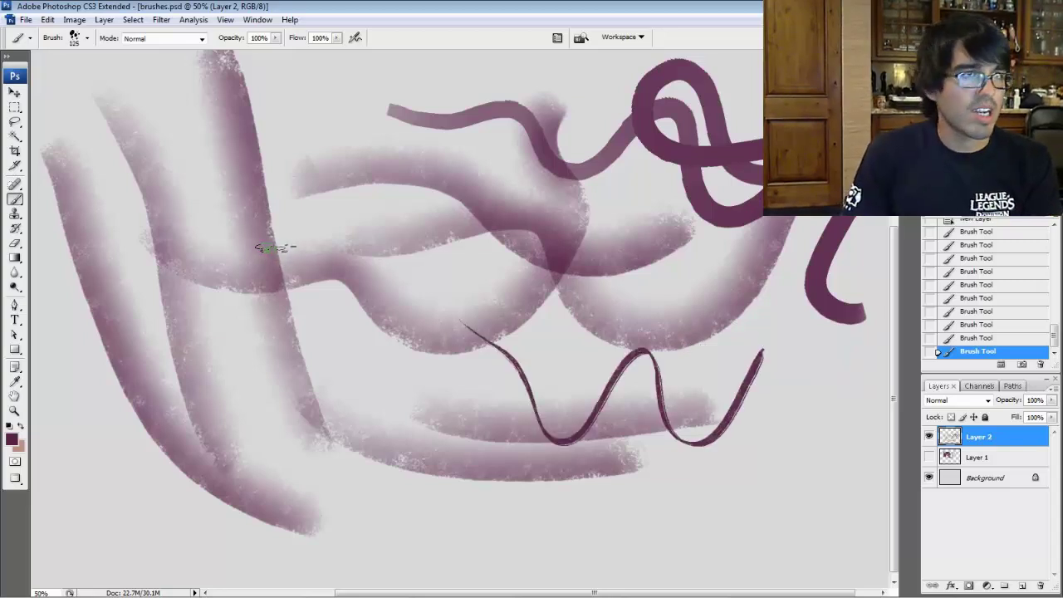
- Paint thick overlapping bristle-textured curves across the middle of the canvas with Sampled Brush 1 30 at 125 px
mouse_move(257, 252)
mouse_down()
mouse_move(373, 184)
mouse_move(377, 388)
mouse_move(554, 253)
mouse_move(616, 361)
mouse_move(719, 249)
mouse_up()
drag(590, 190, 444, 158)
key(bracketleft)
mouse_move(366, 195)
mouse_down()
mouse_move(294, 363)
mouse_move(333, 425)
mouse_up()
mouse_move(268, 271)
mouse_down()
mouse_move(368, 467)
mouse_move(440, 427)
mouse_up()
mouse_move(218, 363)
mouse_down()
mouse_move(230, 401)
mouse_move(519, 413)
mouse_up()
drag(361, 384, 394, 433)
mouse_move(539, 367)
mouse_down()
mouse_move(661, 417)
mouse_move(799, 332)
mouse_up()
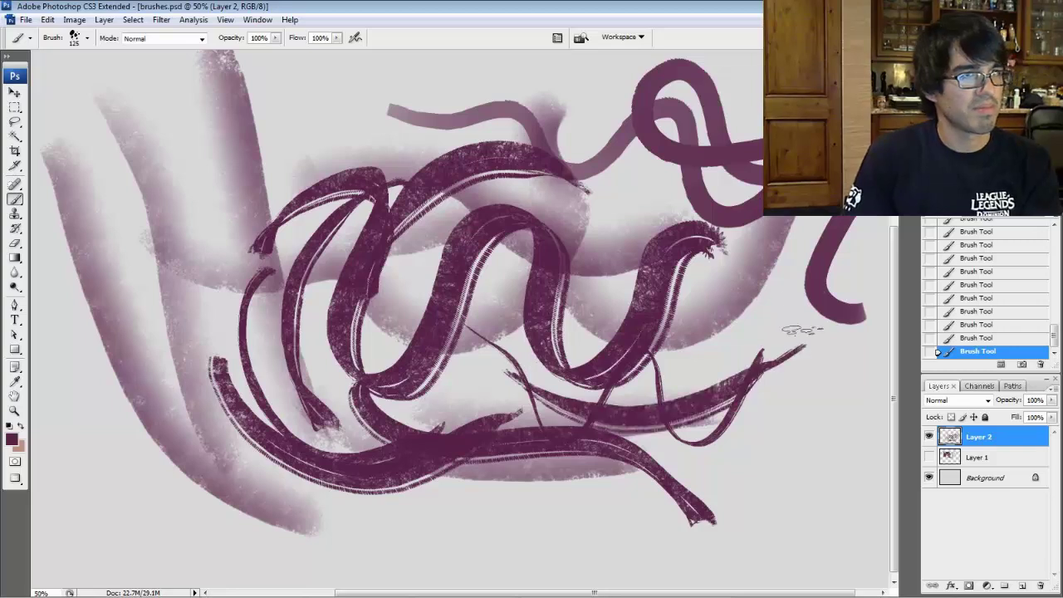
- Switch to Sampled Brush 10 3 and paint a thin winding line, plus a thick wavy stroke with the brush enlarged to 125 px
right_click(591, 329)
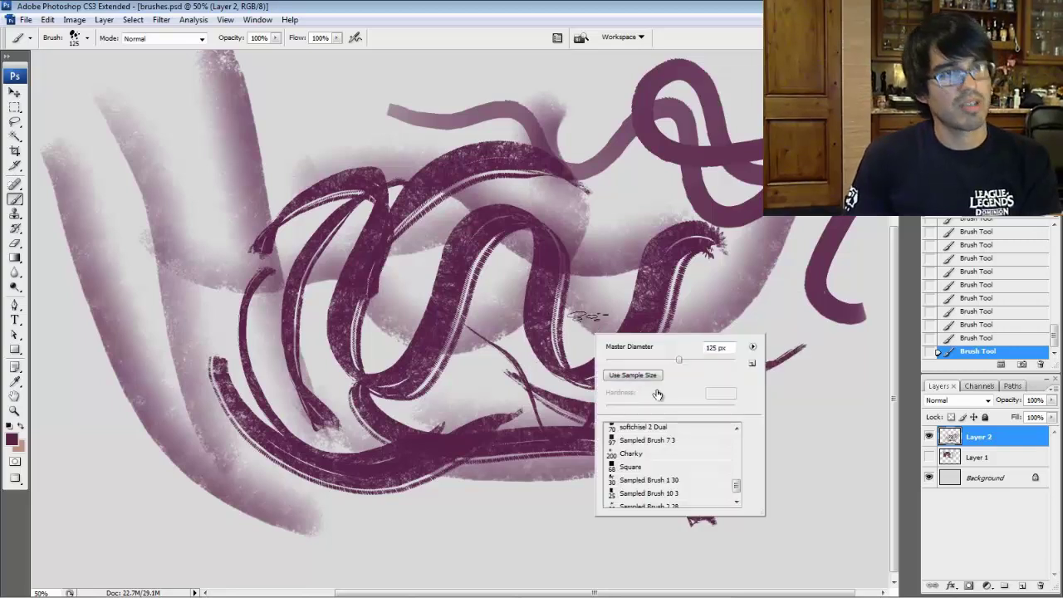
click(652, 494)
mouse_move(295, 177)
mouse_down()
mouse_move(253, 151)
mouse_move(292, 150)
mouse_move(274, 452)
mouse_move(496, 571)
mouse_up()
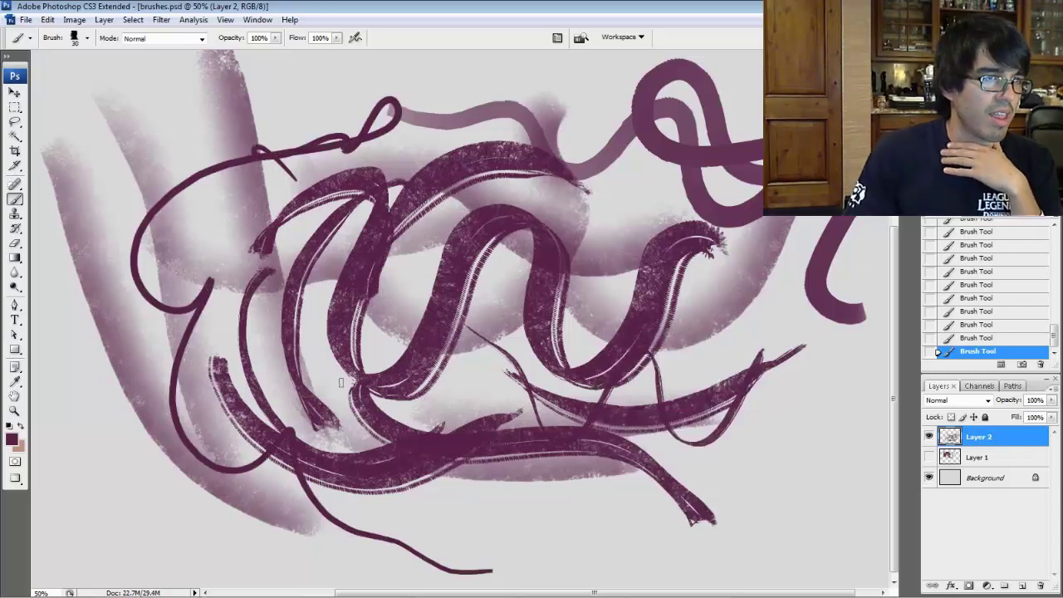
key(bracketright)
key(bracketright)
key(bracketright)
key(bracketright)
key(bracketright)
key(bracketright)
mouse_move(168, 134)
mouse_down()
mouse_move(293, 202)
mouse_move(426, 123)
mouse_move(584, 85)
mouse_move(643, 162)
mouse_up()
- Switch to Sampled Brush 2 28 and paint a small wave, plus large dry-textured curves around the canvas at 125 px
right_click(686, 321)
click(797, 496)
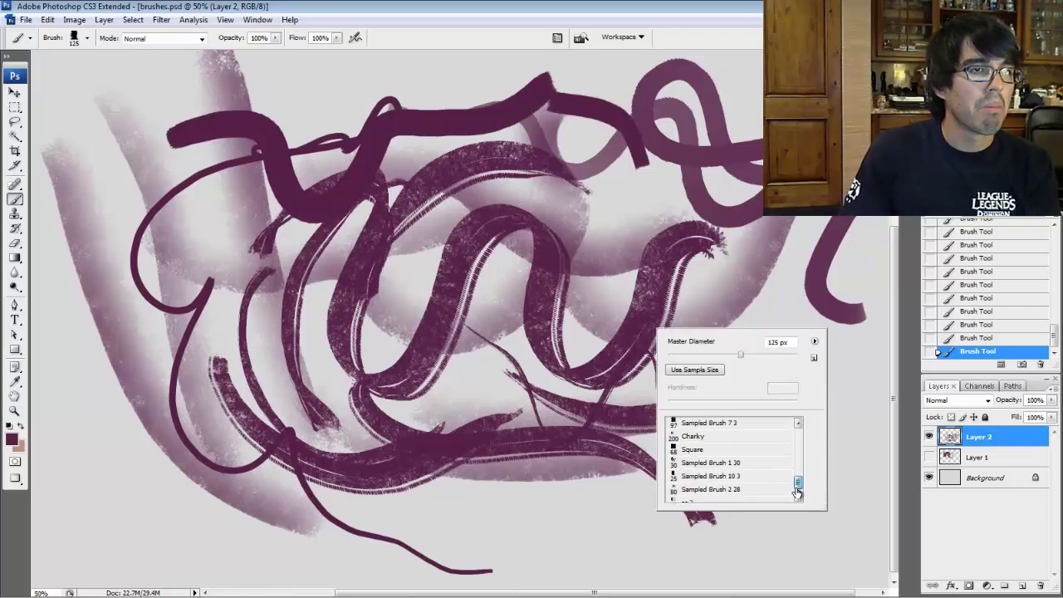
click(797, 496)
click(747, 484)
drag(508, 206, 644, 204)
key(bracketright)
key(bracketright)
key(bracketright)
mouse_move(752, 353)
mouse_down()
mouse_move(754, 385)
mouse_move(835, 332)
mouse_move(766, 312)
mouse_up()
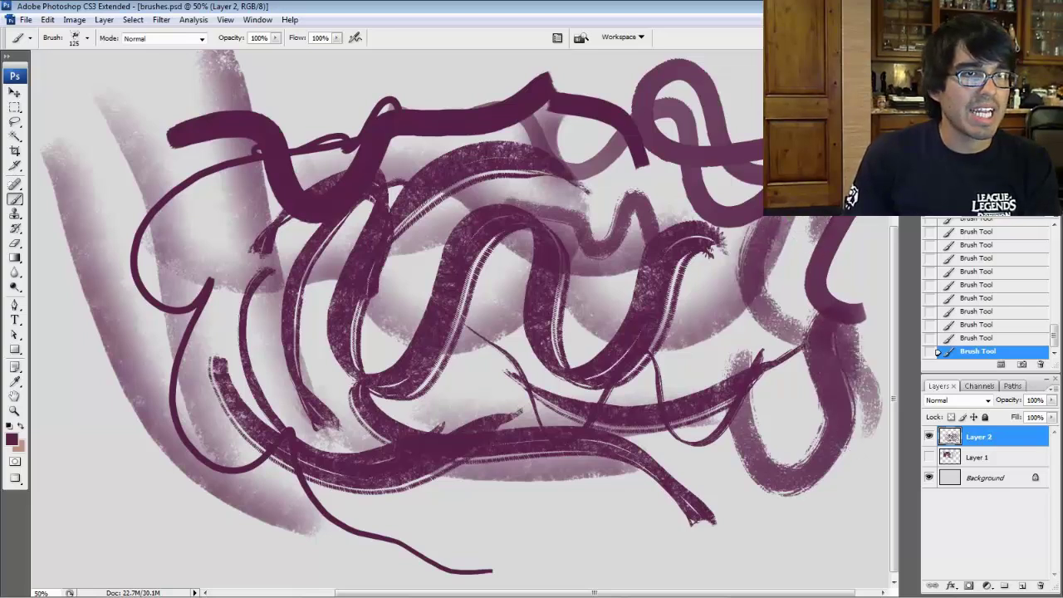
mouse_move(760, 76)
mouse_down()
mouse_move(617, 72)
mouse_move(245, 91)
mouse_move(91, 291)
mouse_move(70, 440)
mouse_move(167, 473)
mouse_move(104, 275)
mouse_move(84, 145)
mouse_up()
- Switch to the as 2 brush and paint a thin 25 px wave, plus broad heavy strokes with the brush enlarged to 300 px
right_click(463, 282)
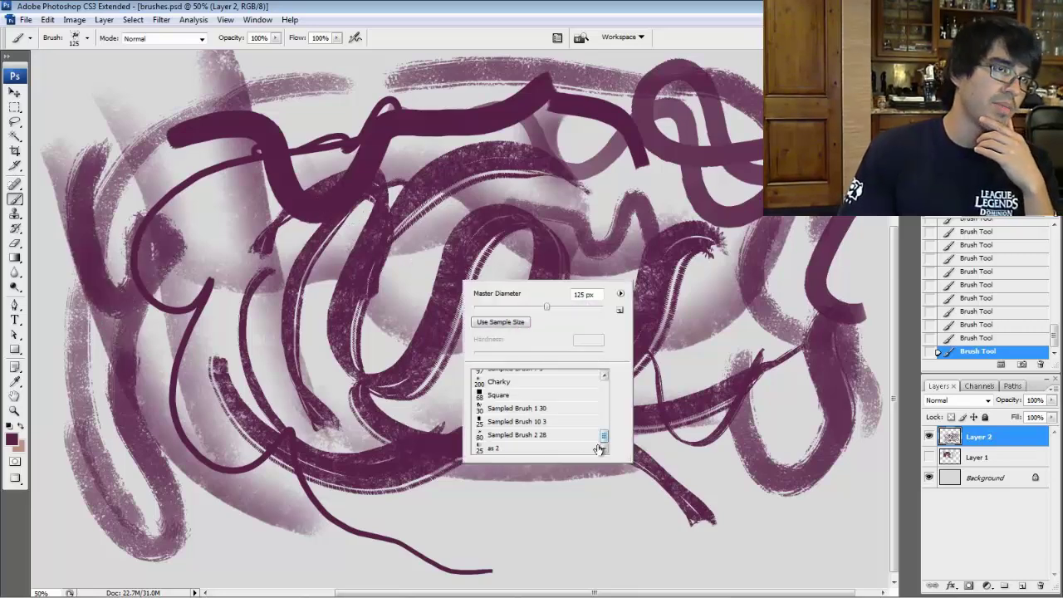
click(532, 448)
mouse_move(214, 522)
mouse_down()
mouse_move(356, 566)
mouse_move(524, 531)
mouse_move(585, 504)
mouse_up()
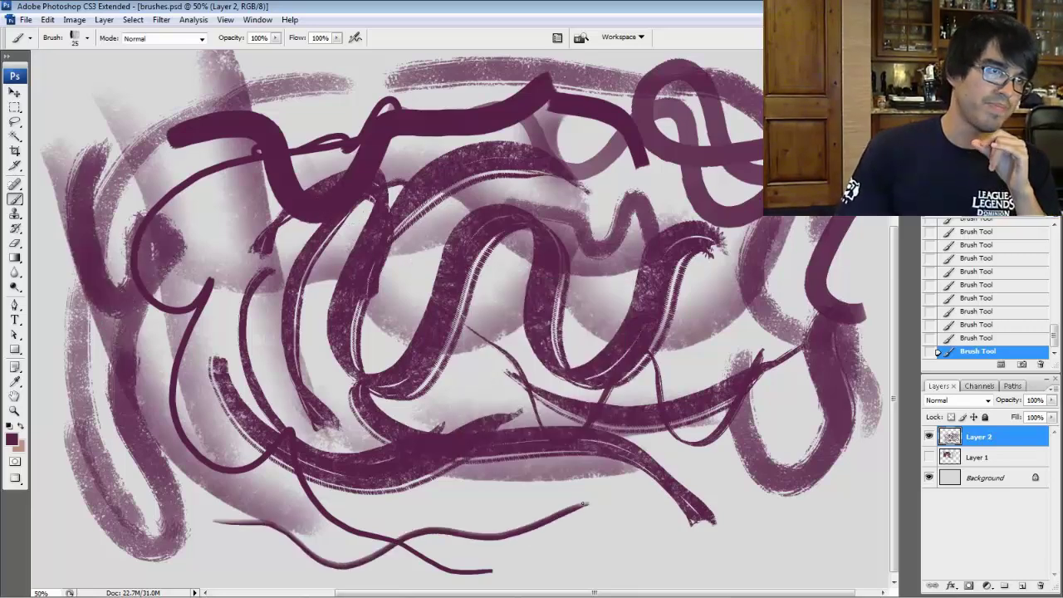
key(bracketright)
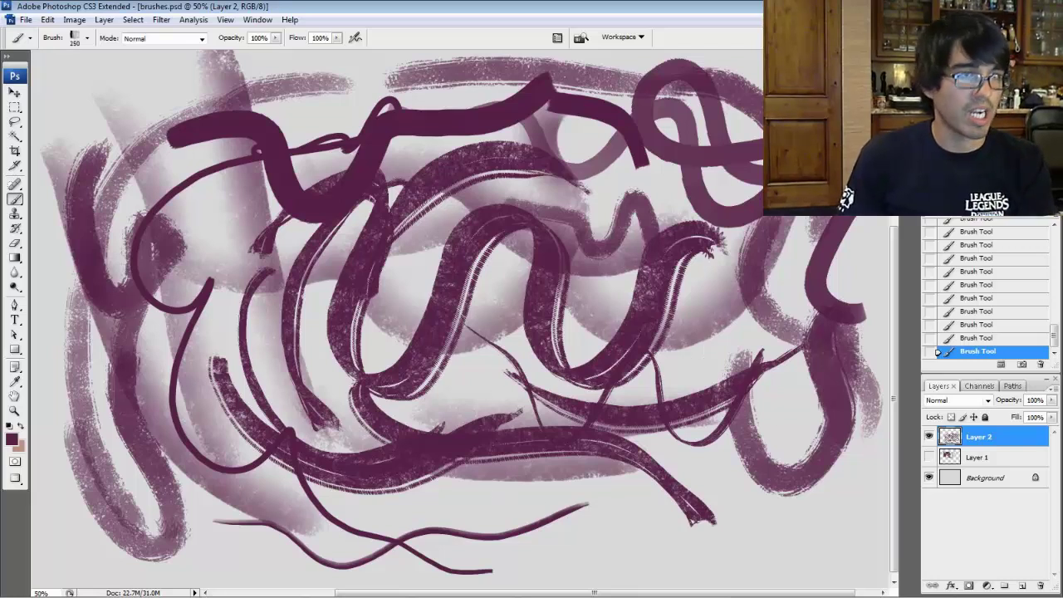
key(bracketright)
mouse_move(589, 551)
mouse_down()
mouse_move(768, 533)
mouse_move(797, 507)
mouse_move(654, 387)
mouse_move(546, 355)
mouse_move(397, 415)
mouse_move(348, 324)
mouse_up()
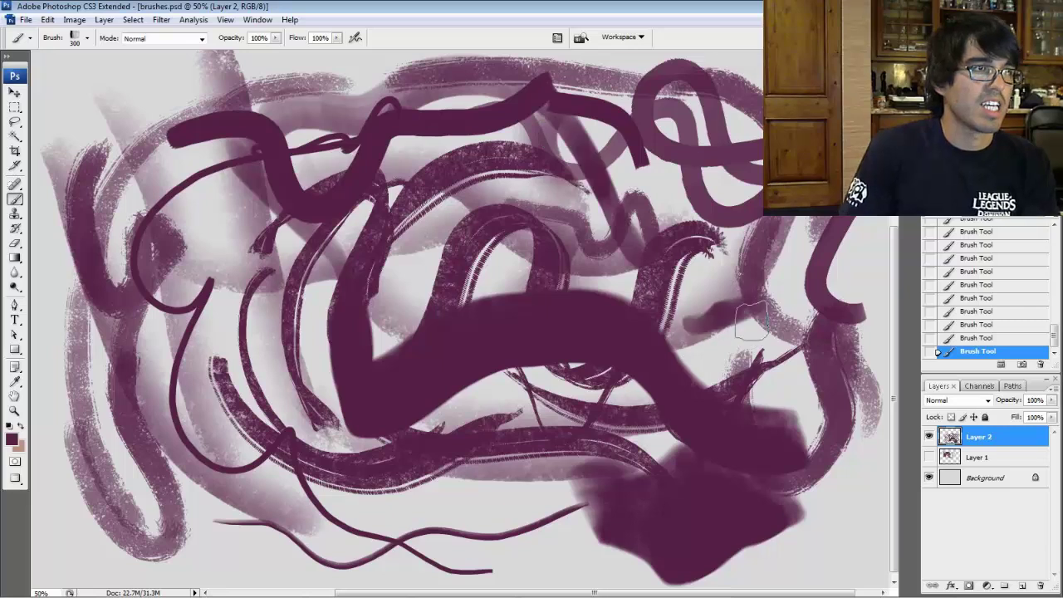
mouse_move(751, 320)
mouse_down()
mouse_move(716, 187)
mouse_move(742, 165)
mouse_up()
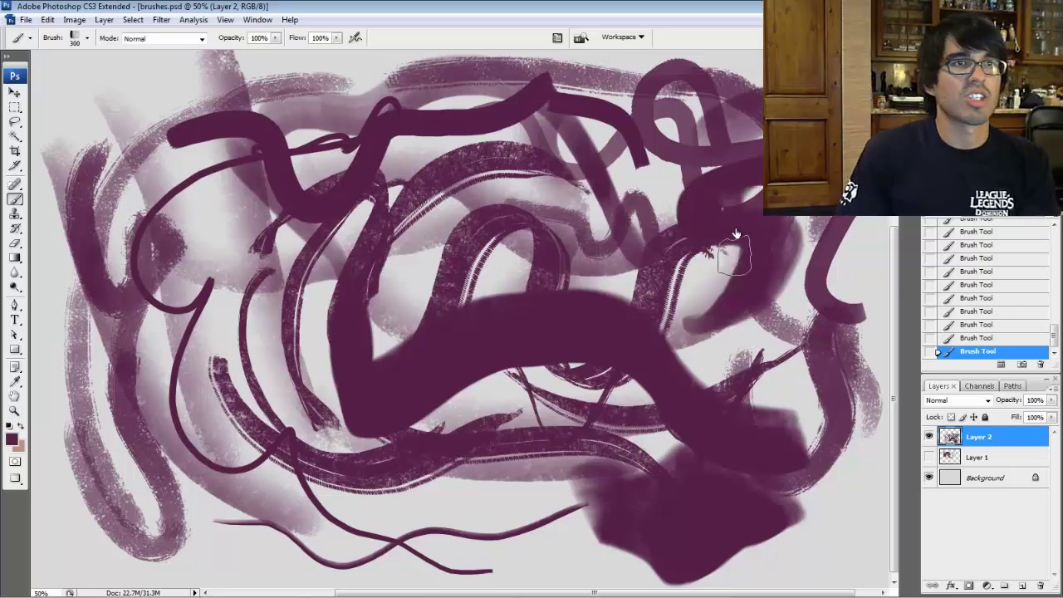
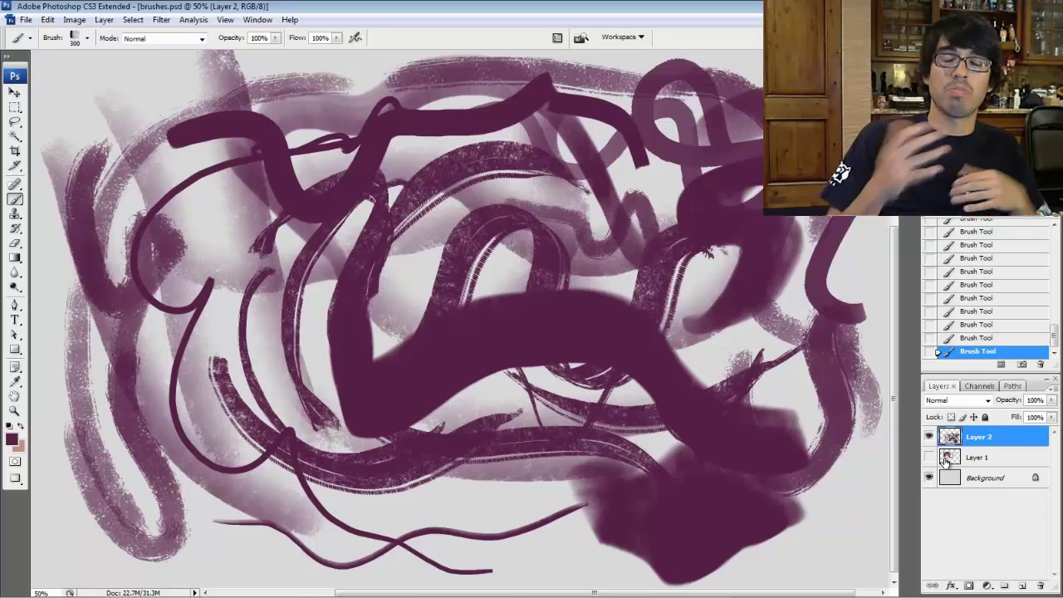
- Replace the painted layer with a new empty one and switch to the Aufgenommener Pinsel 4 5 brush
drag(957, 439, 1040, 585)
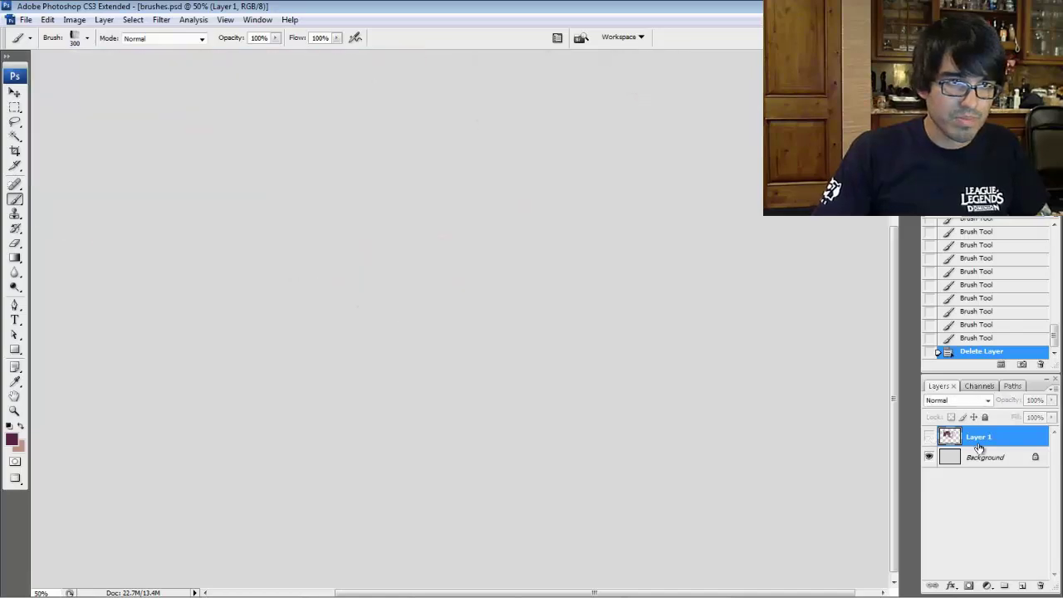
key(ctrl+shift+n)
key(Return)
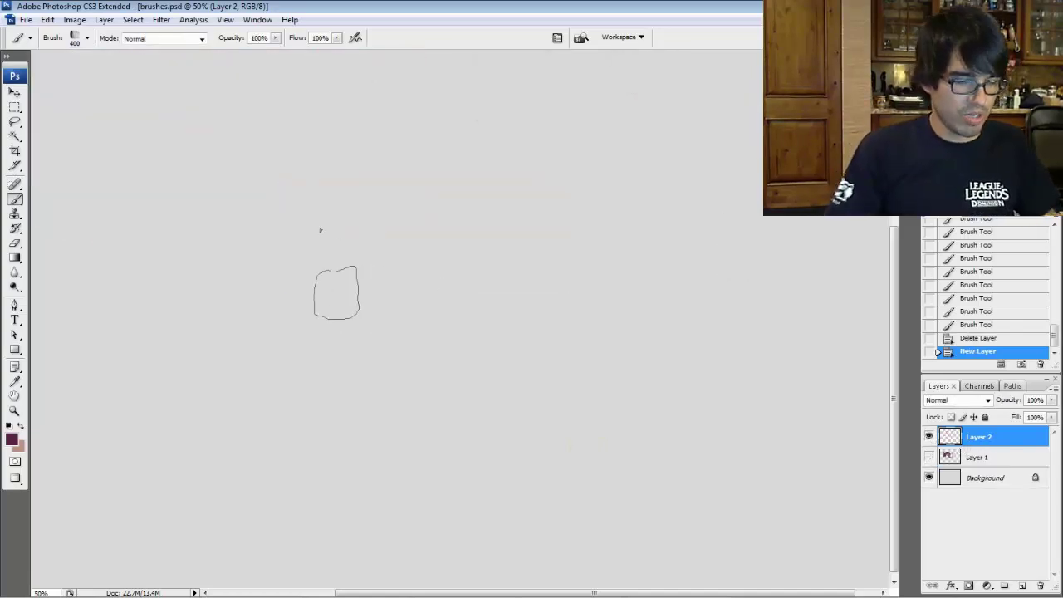
key(bracketleft)
right_click(344, 249)
mouse_move(483, 380)
mouse_down()
mouse_move(486, 329)
mouse_move(486, 340)
mouse_up()
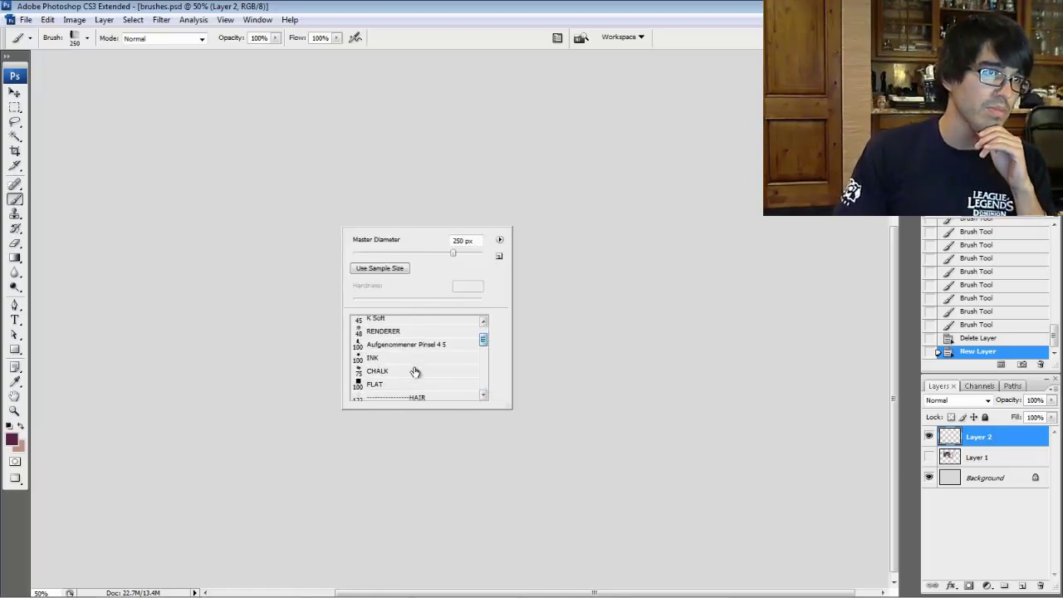
click(407, 345)
key(Return)
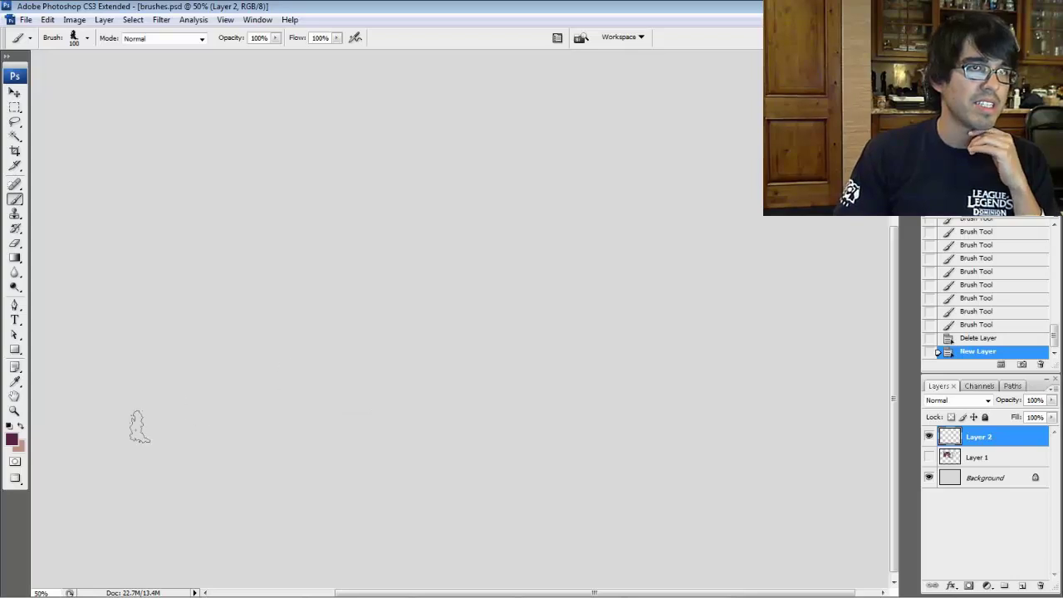
- Reduce the brush to 90 px and paint two wavy strokes across the upper part of the empty layer
key(bracketleft)
key(bracketleft)
key(bracketleft)
key(bracketleft)
mouse_move(94, 218)
mouse_down()
mouse_move(157, 278)
mouse_move(273, 150)
mouse_up()
mouse_move(192, 207)
mouse_down()
mouse_move(286, 148)
mouse_move(450, 307)
mouse_move(533, 155)
mouse_move(752, 225)
mouse_up()
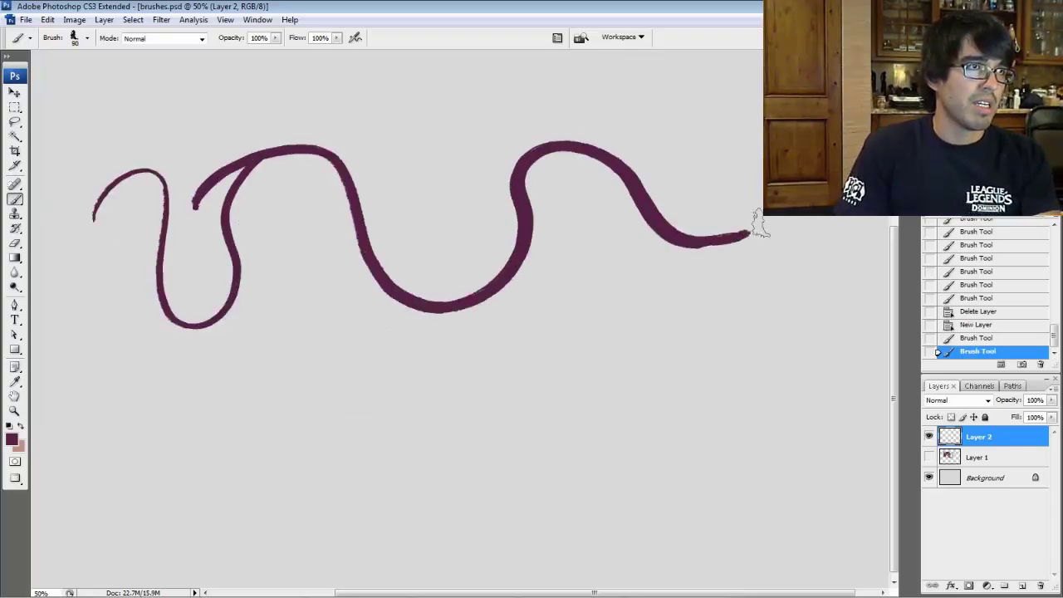
- Enlarge the brush to 150 px and paint thick looping and arcing strokes through the middle of the canvas
key(bracketright)
key(bracketright)
key(bracketright)
mouse_move(320, 297)
mouse_down()
mouse_move(387, 235)
mouse_move(654, 316)
mouse_move(374, 330)
mouse_move(534, 446)
mouse_move(692, 340)
mouse_move(690, 162)
mouse_up()
drag(745, 204, 620, 153)
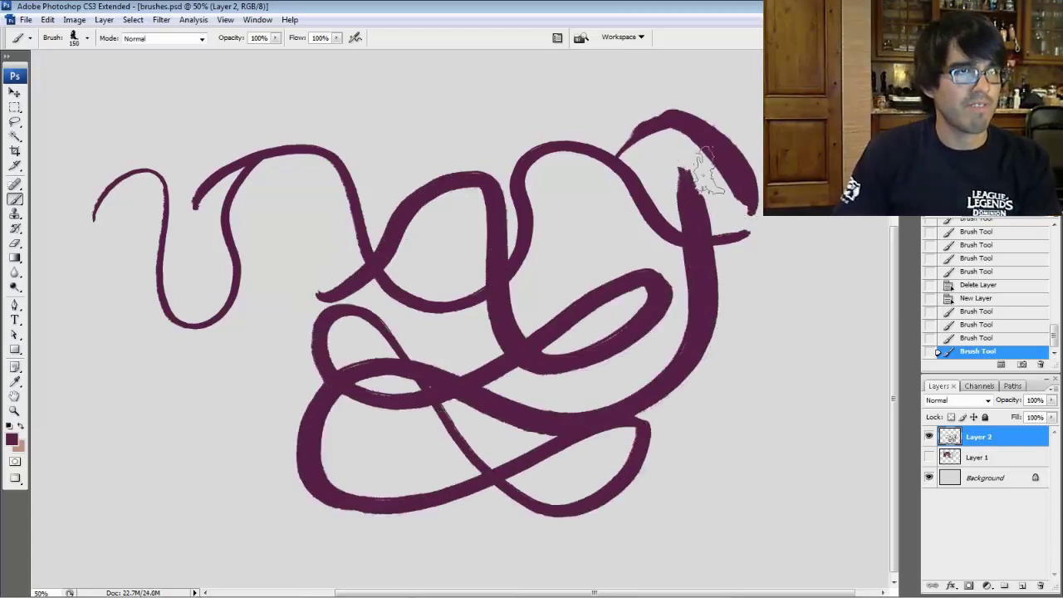
drag(698, 145, 449, 249)
mouse_move(536, 112)
mouse_down()
mouse_move(461, 108)
mouse_move(353, 289)
mouse_up()
mouse_move(473, 104)
mouse_down()
mouse_move(344, 152)
mouse_move(304, 336)
mouse_up()
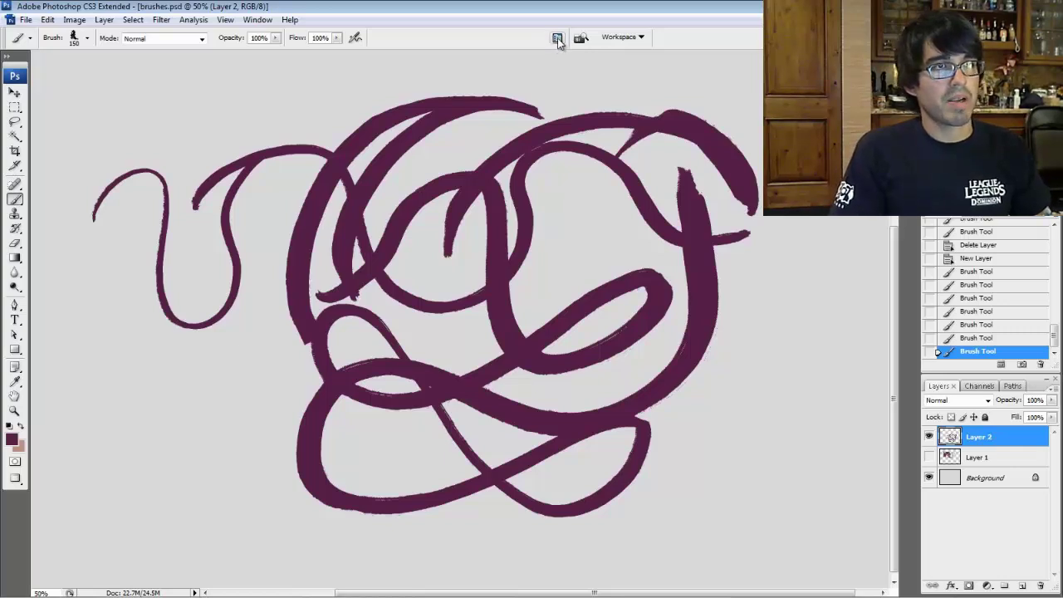
- Review the current brush's Shape Dynamics, enable Other Dynamics and disable Dual Brush
click(557, 39)
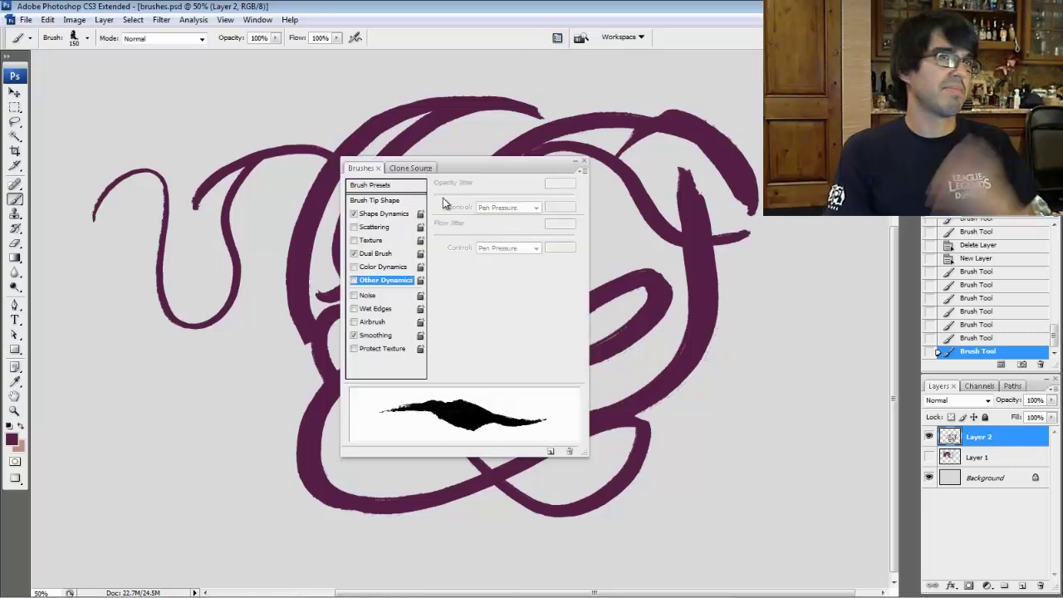
click(381, 214)
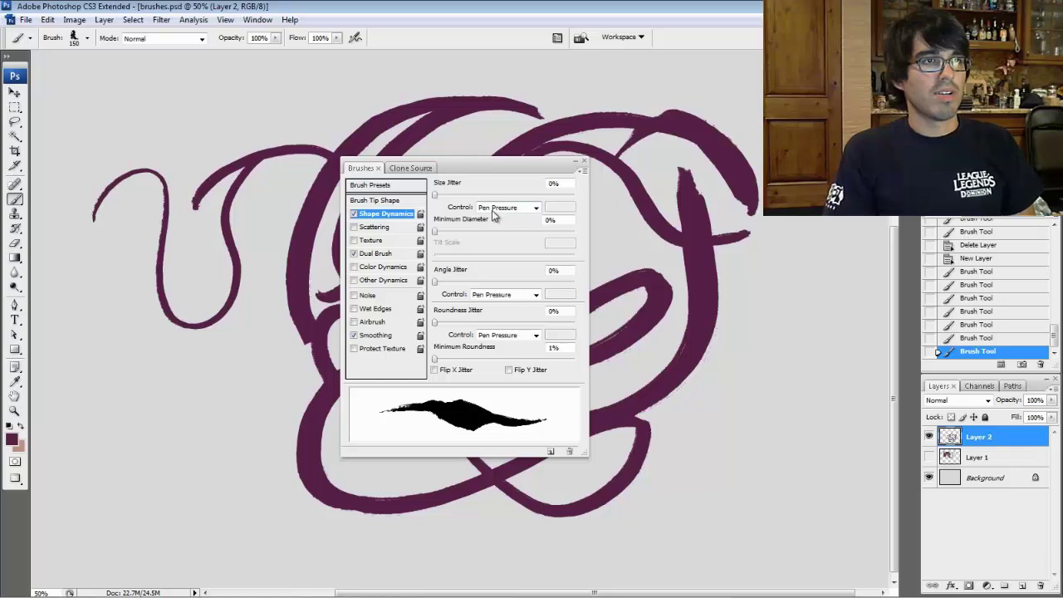
click(372, 282)
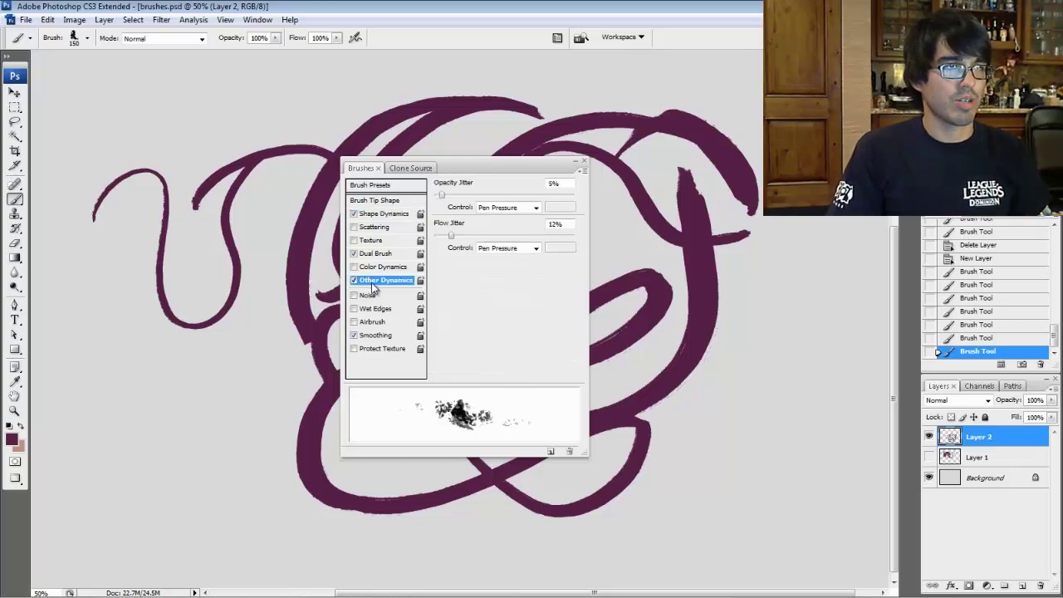
click(355, 254)
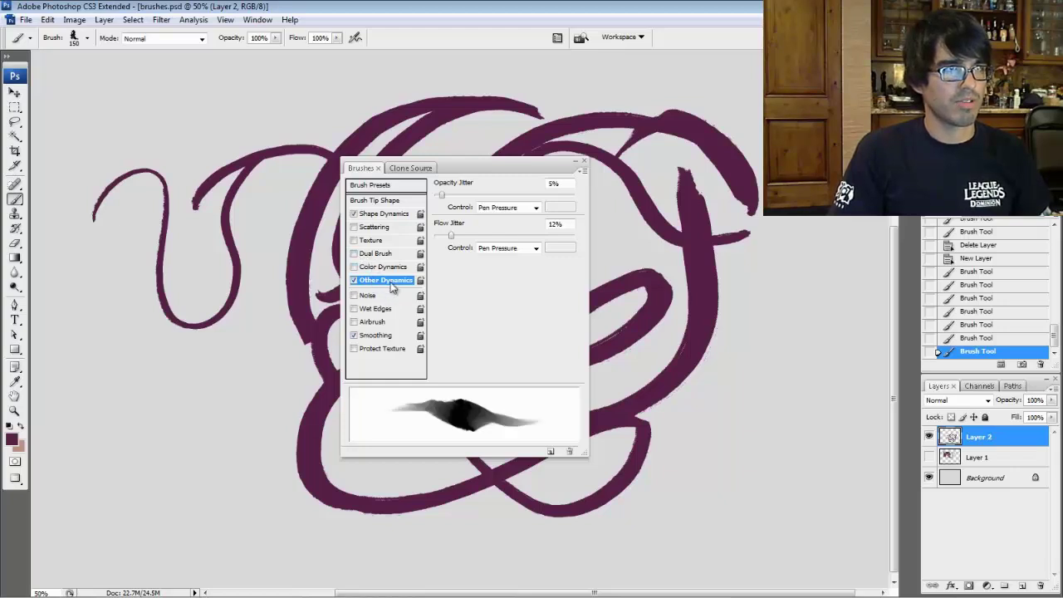
- Set the Opacity Jitter control to Off, return it to Pen Pressure, and close the brush settings
click(502, 209)
click(502, 219)
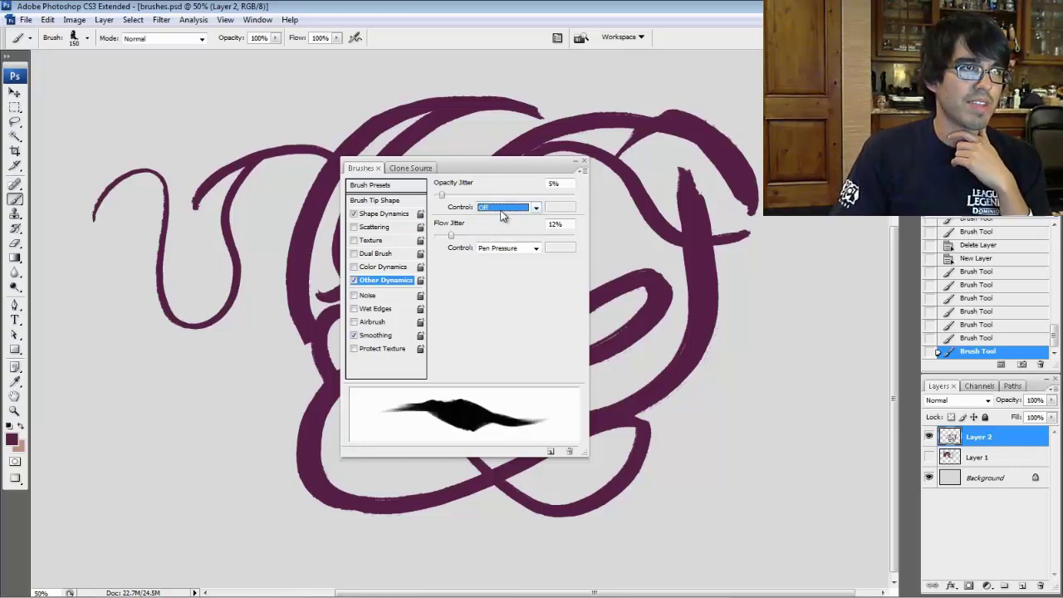
click(499, 208)
click(496, 234)
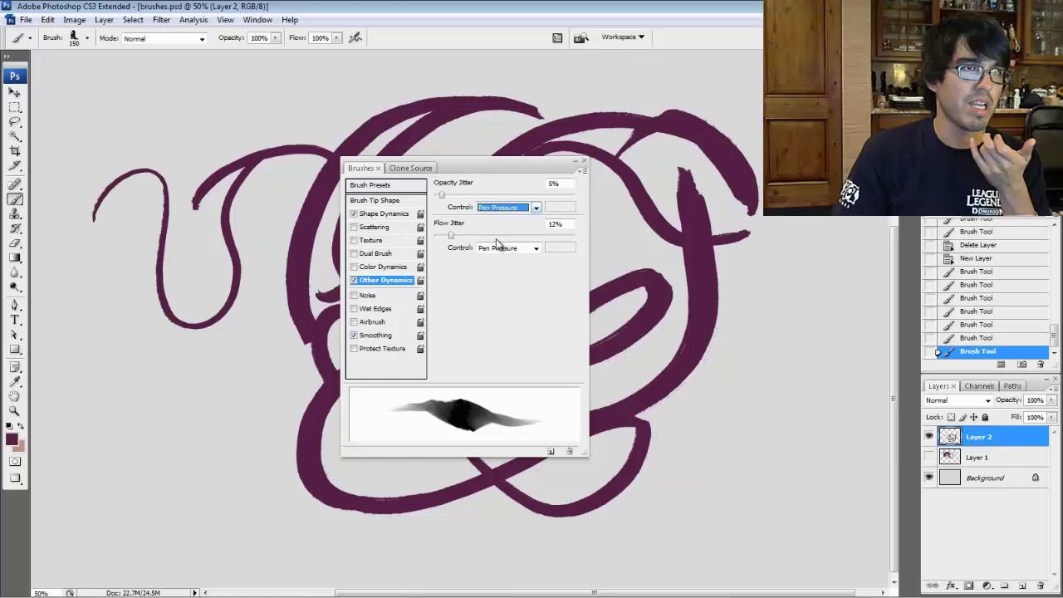
click(584, 161)
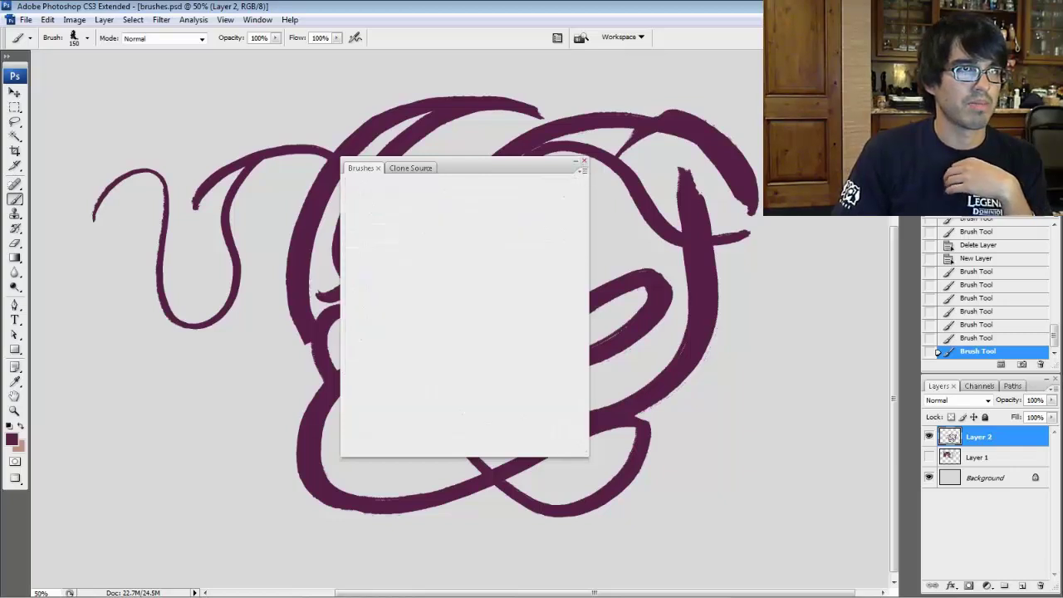
- Paint winding semi-transparent strokes around the existing loops with the modified brush at several sizes
mouse_move(114, 412)
mouse_down()
mouse_move(235, 430)
mouse_move(177, 298)
mouse_move(268, 415)
mouse_move(208, 232)
mouse_move(407, 273)
mouse_move(593, 339)
mouse_move(792, 354)
mouse_move(830, 236)
mouse_move(778, 447)
mouse_move(828, 472)
mouse_up()
key([)
key([)
mouse_move(719, 502)
mouse_down()
mouse_move(785, 403)
mouse_move(644, 215)
mouse_up()
key(bracketright)
key(bracketright)
mouse_move(713, 193)
mouse_down()
mouse_move(701, 159)
mouse_move(536, 95)
mouse_move(348, 108)
mouse_move(169, 159)
mouse_move(293, 287)
mouse_move(538, 148)
mouse_up()
key(bracketright)
key(bracketright)
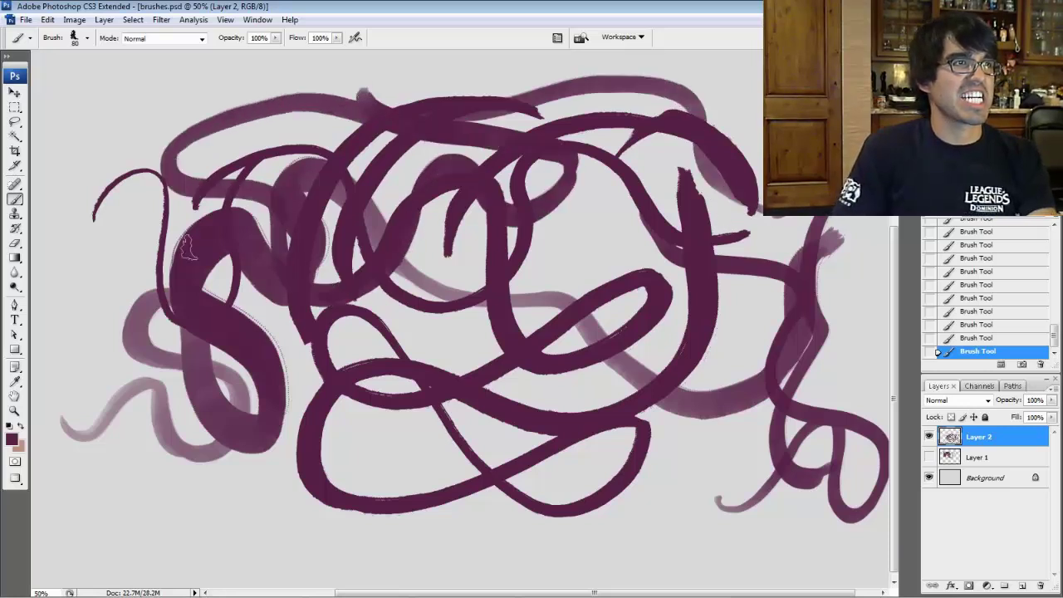
mouse_move(135, 497)
mouse_down()
mouse_move(230, 486)
mouse_move(540, 535)
mouse_move(498, 557)
mouse_move(402, 519)
mouse_up()
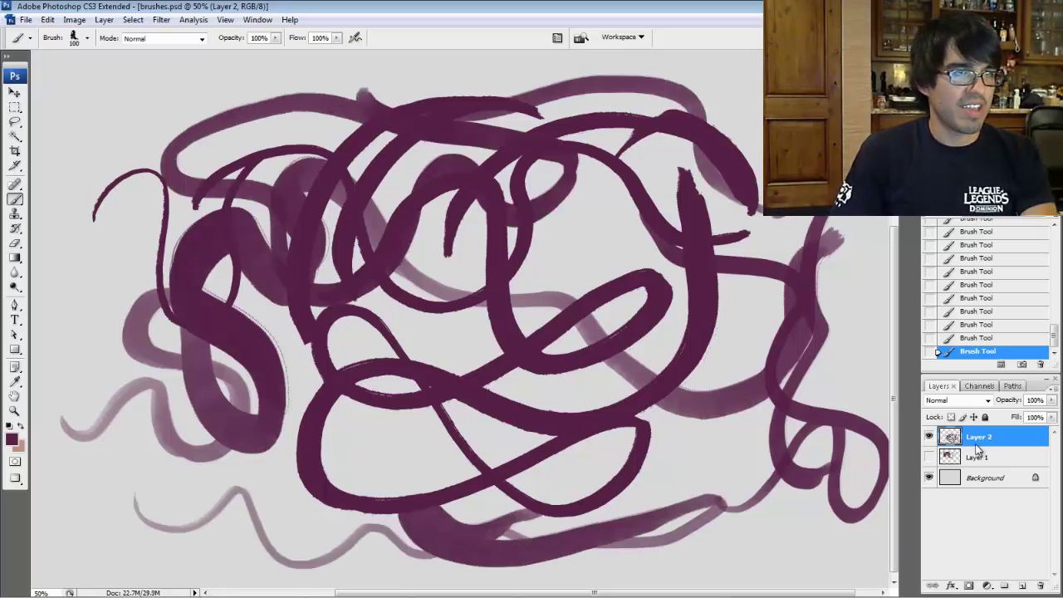
- Clear the whole layer and paint a thick wavy stroke with the enlarged brush, reducing the brush to 125 px once it is painted
key(ctrl+a)
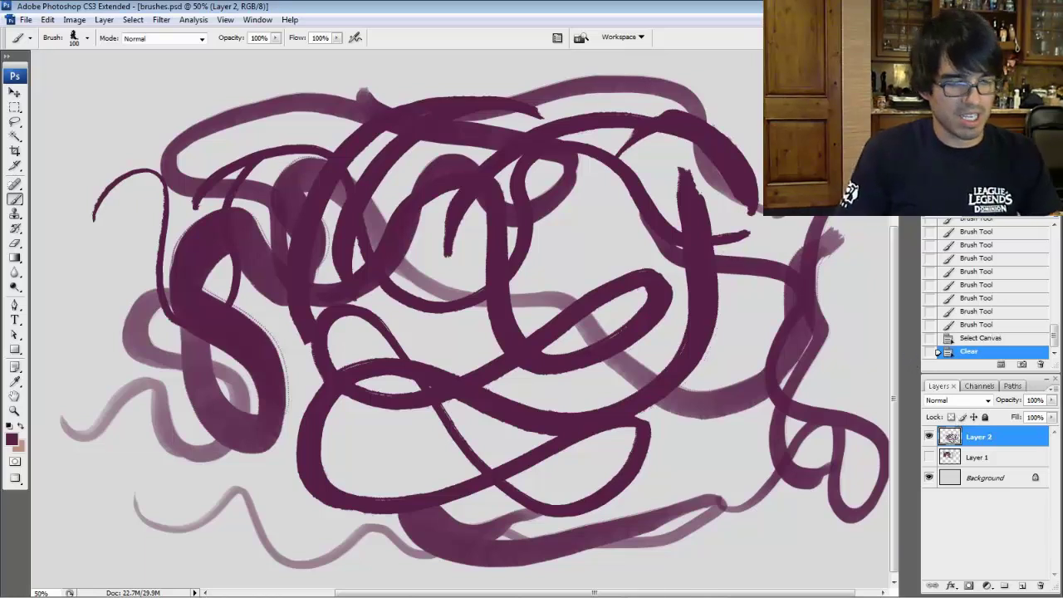
key(Delete)
key(bracketright)
key(bracketright)
key(bracketright)
mouse_move(125, 203)
mouse_down()
mouse_move(258, 275)
mouse_move(376, 207)
mouse_move(565, 294)
mouse_move(702, 154)
mouse_up()
key(bracketleft)
key(bracketleft)
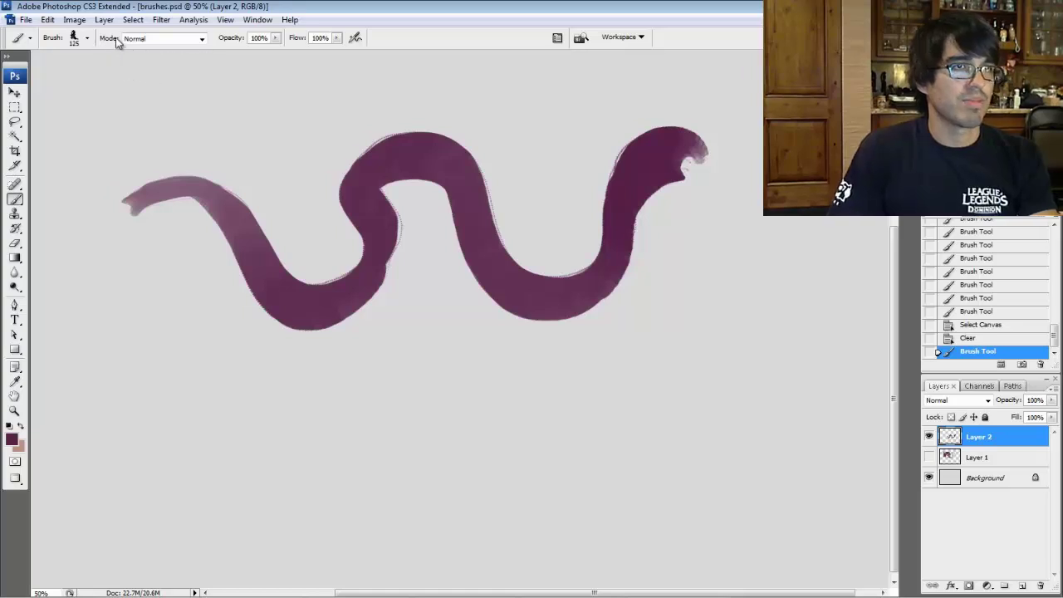
- Review the loaded brushes in the Preset Manager and the available brush settings options, closing both without changes
click(87, 38)
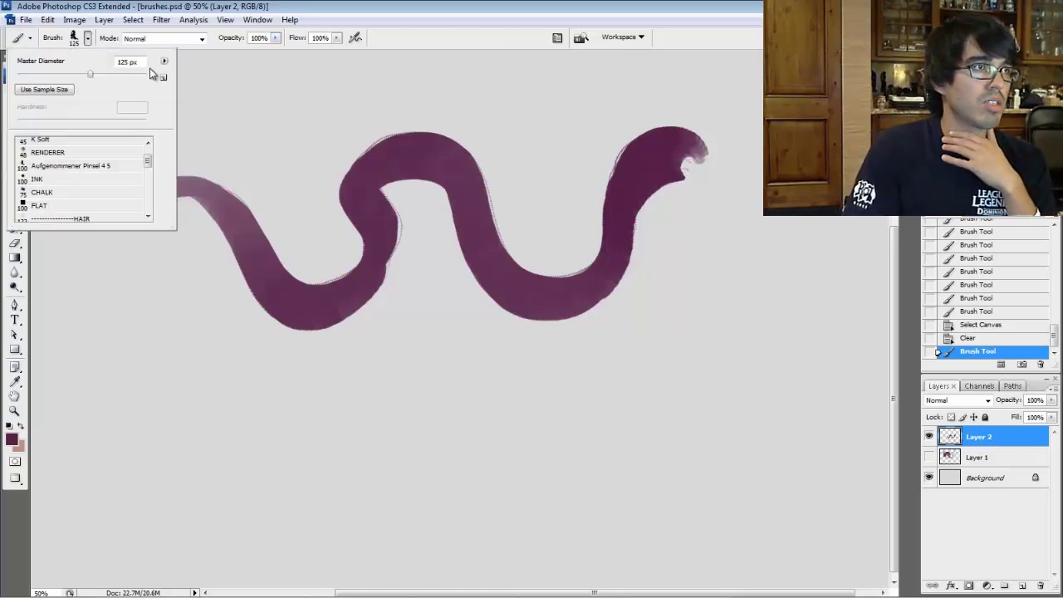
click(164, 62)
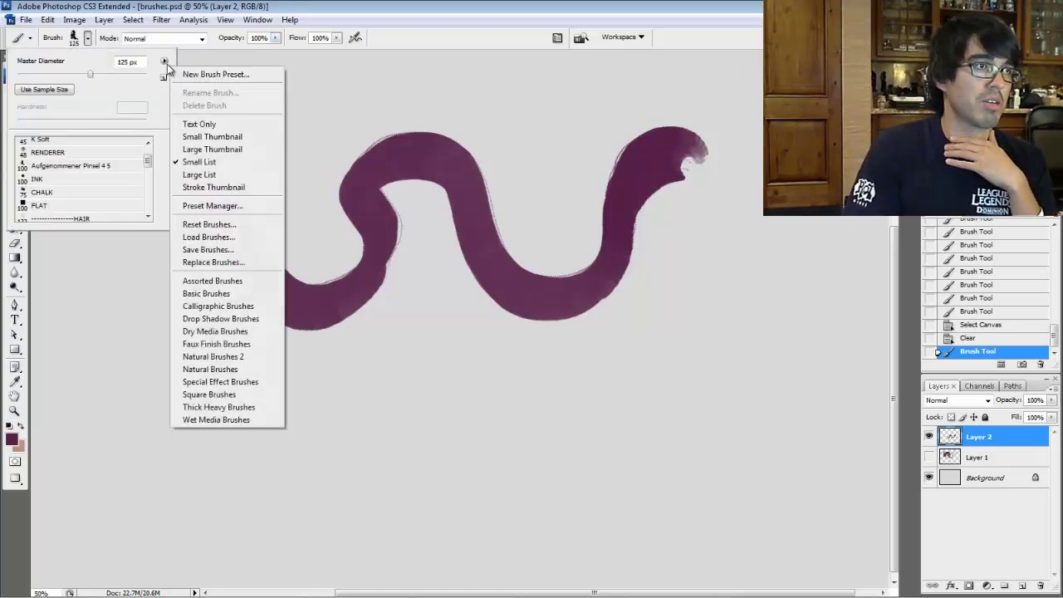
click(224, 206)
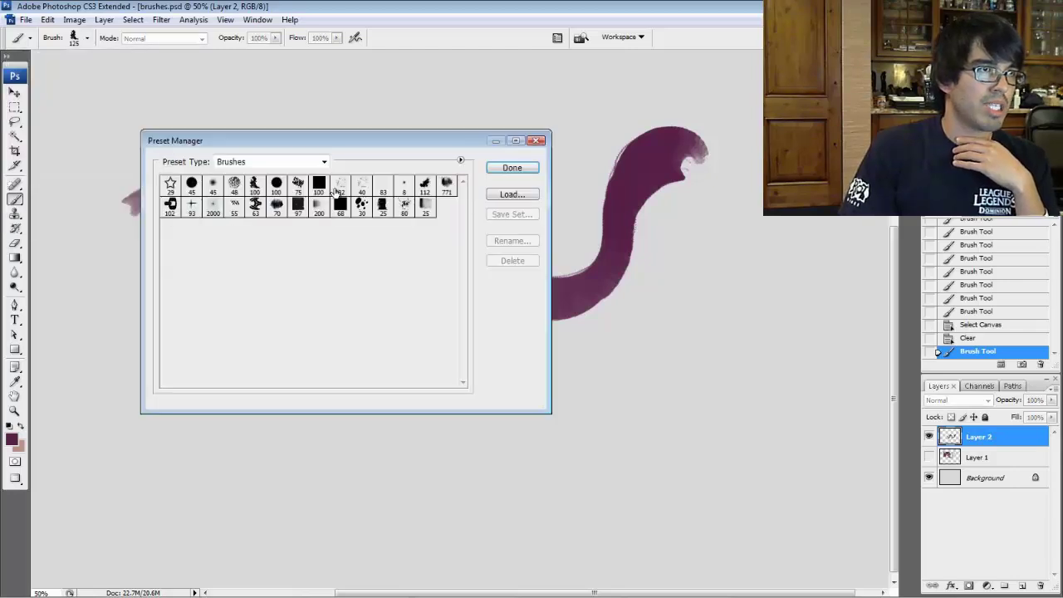
click(512, 167)
click(557, 38)
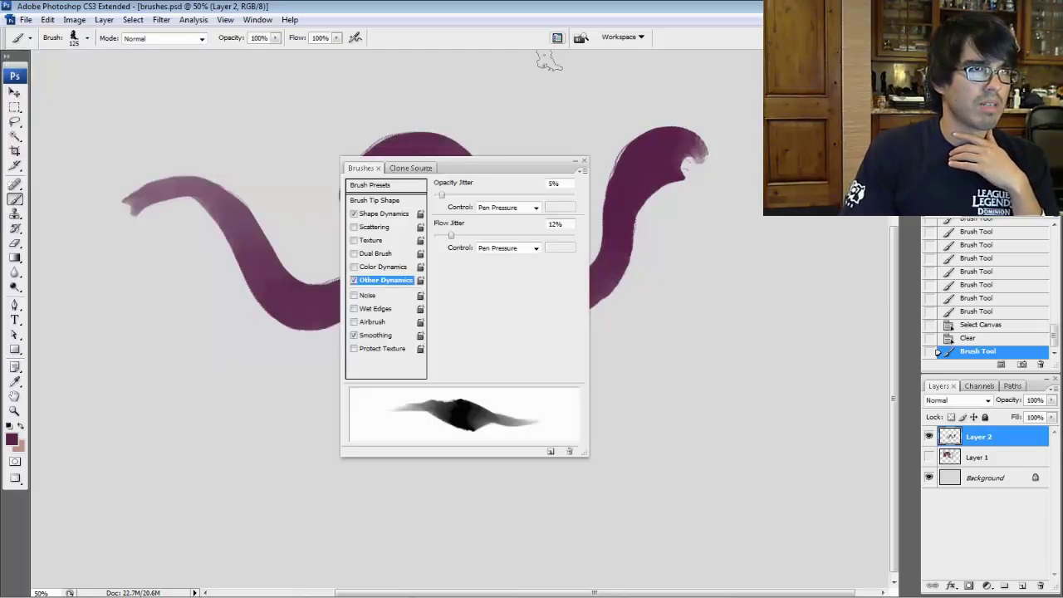
click(583, 175)
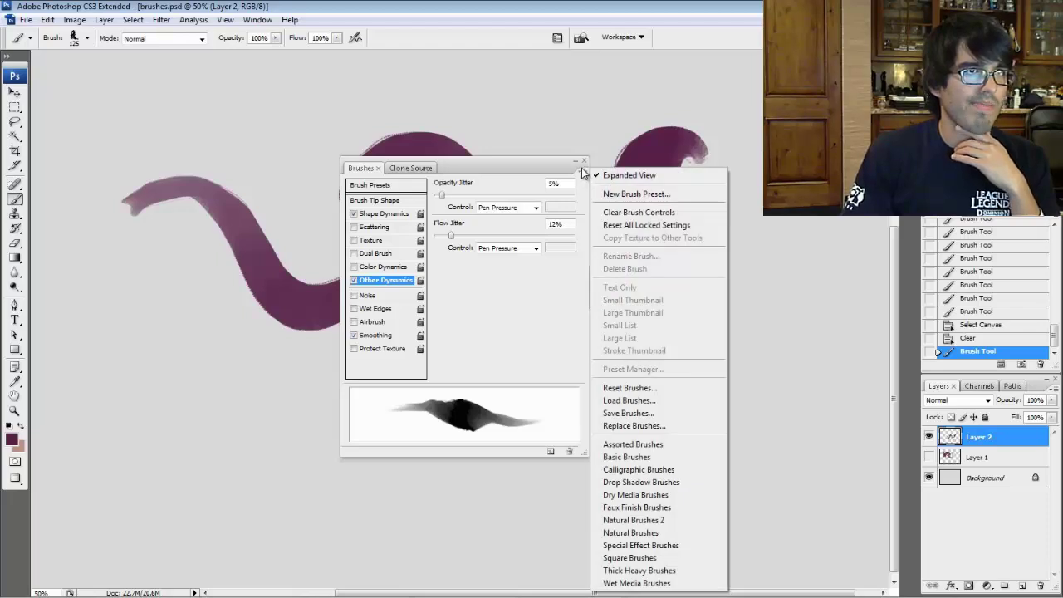
click(583, 171)
click(584, 161)
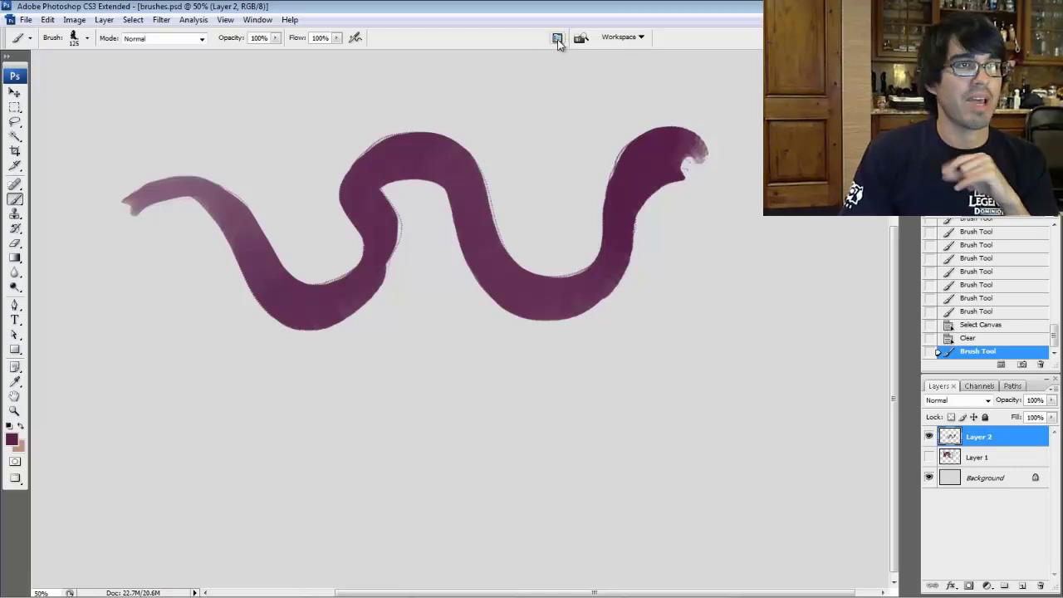
- Save the modified brush as a new preset named "inkylineopcitybrushthung" and close the brush settings
click(557, 38)
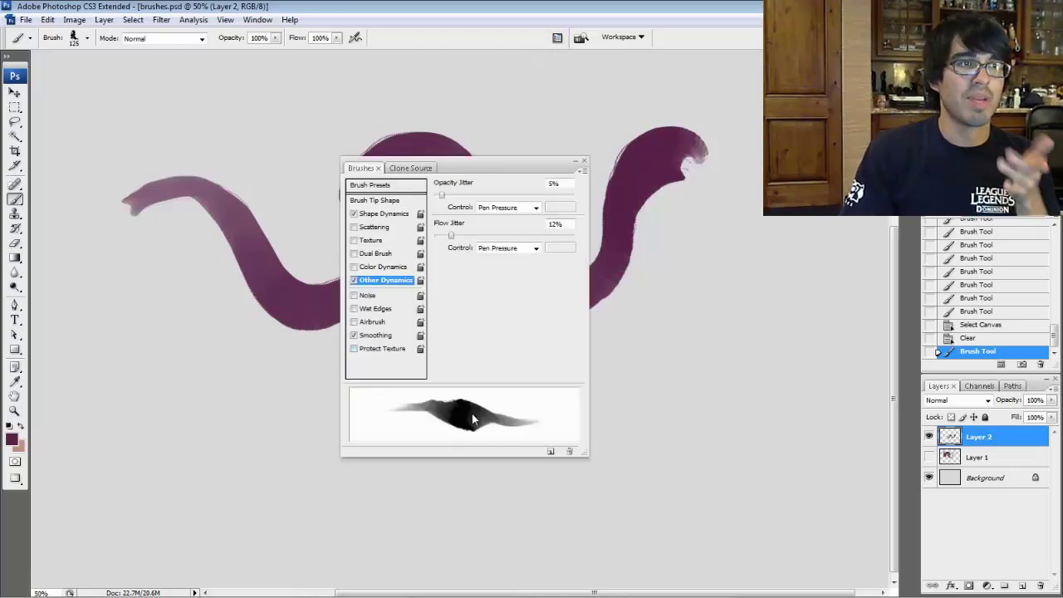
click(583, 171)
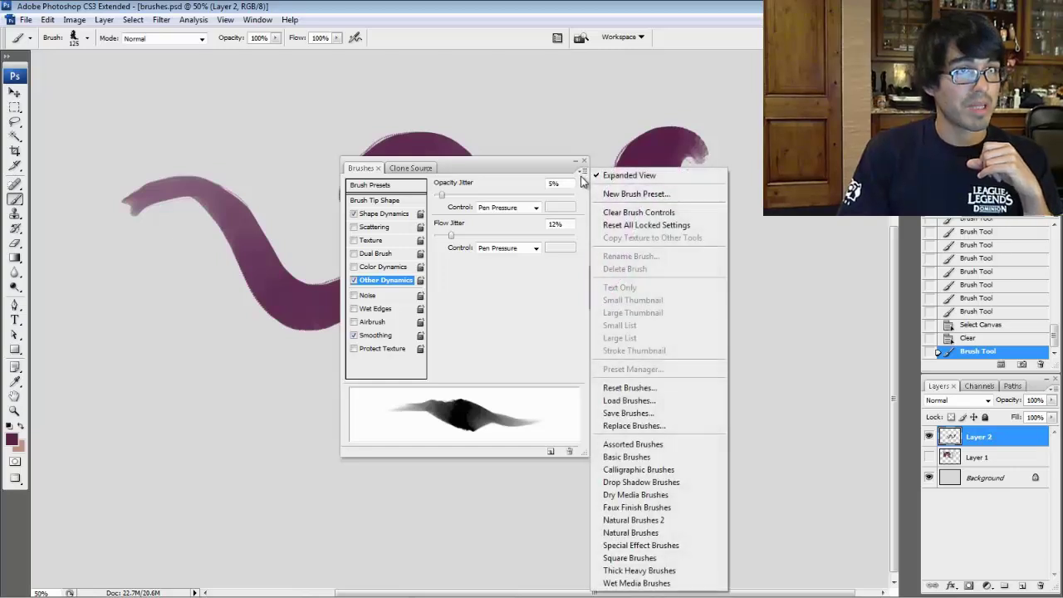
click(634, 194)
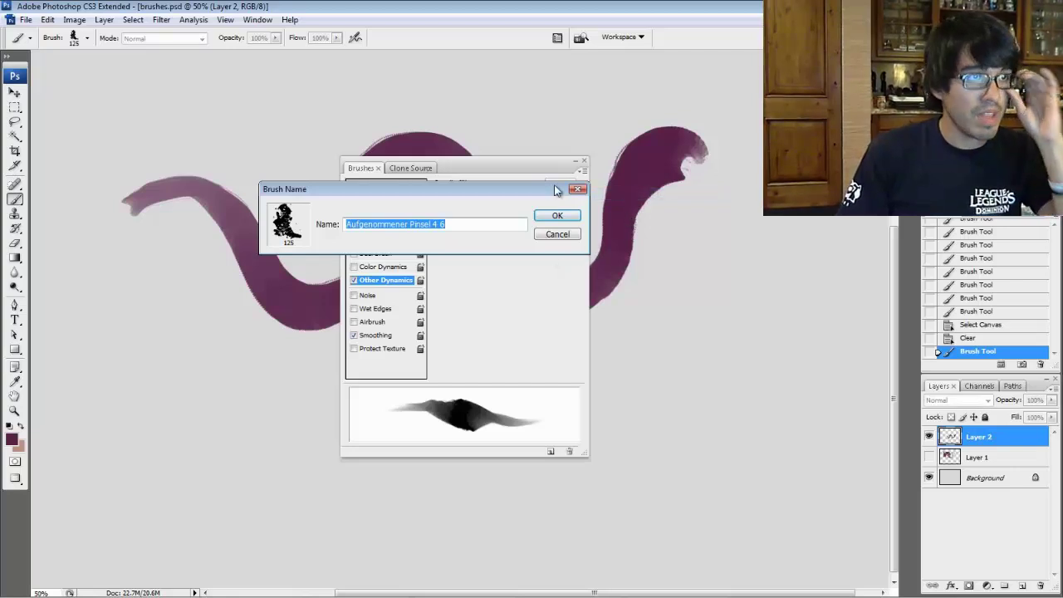
key(BackSpace)
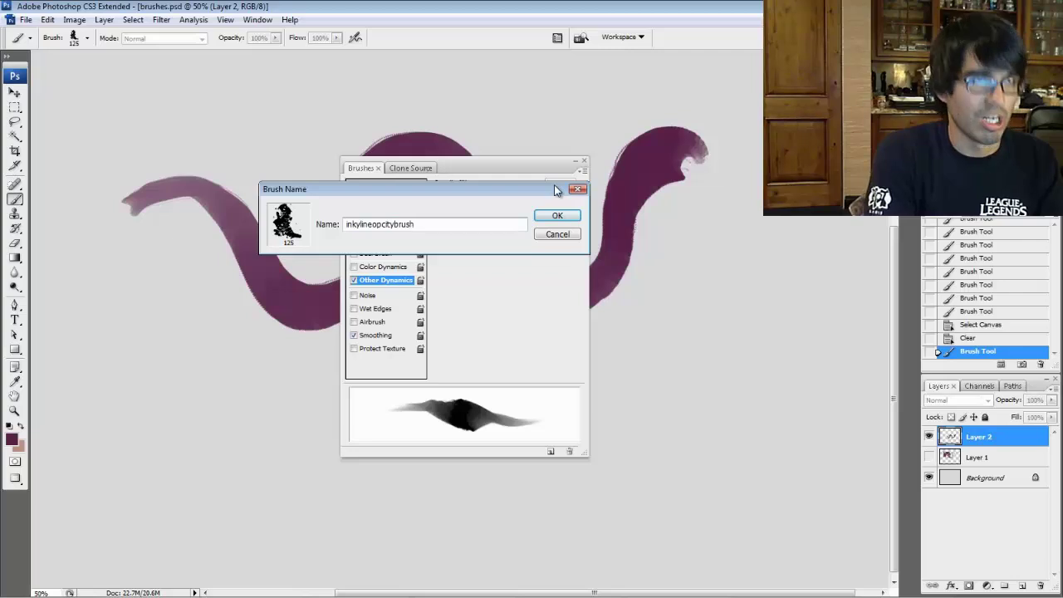
text(inkylineopcitybrushthum)
key(Return)
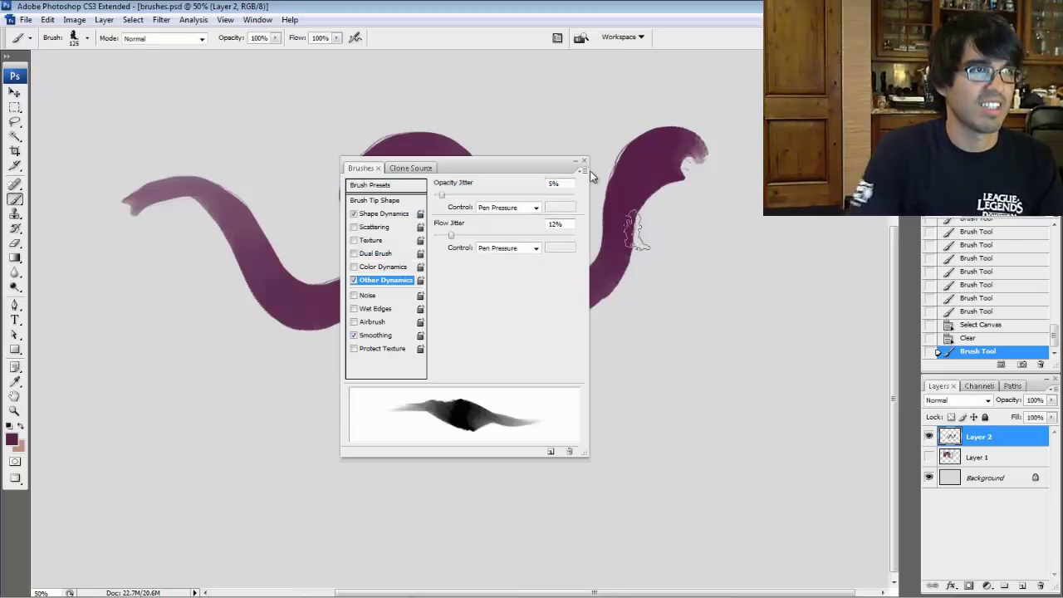
click(584, 163)
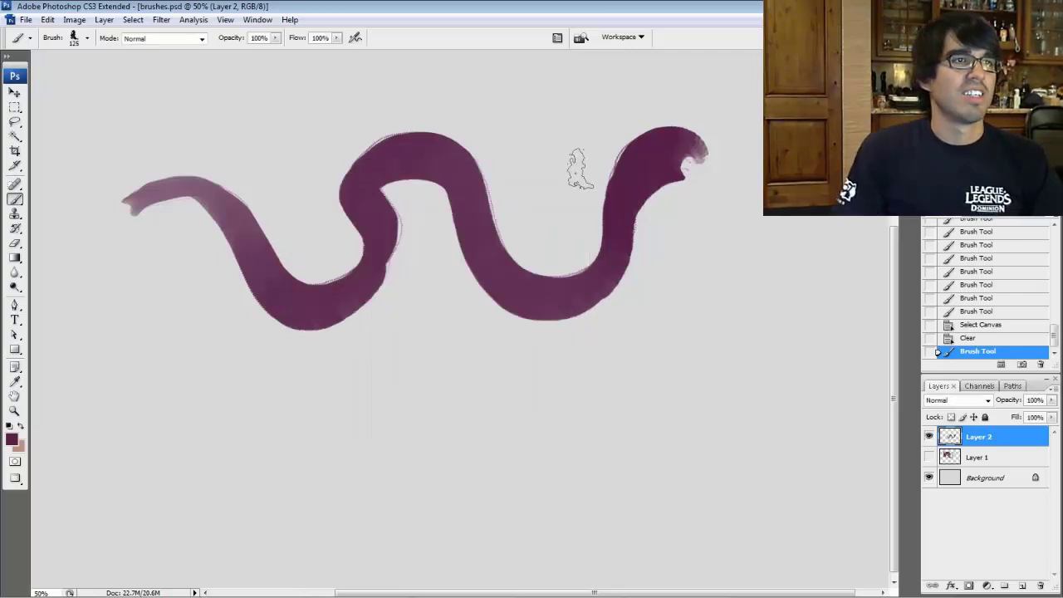
- Select the "inkylineopcitybrushthung" preset at the end of the brush list and paint a long looping stroke across the canvas
click(88, 38)
click(148, 216)
click(66, 216)
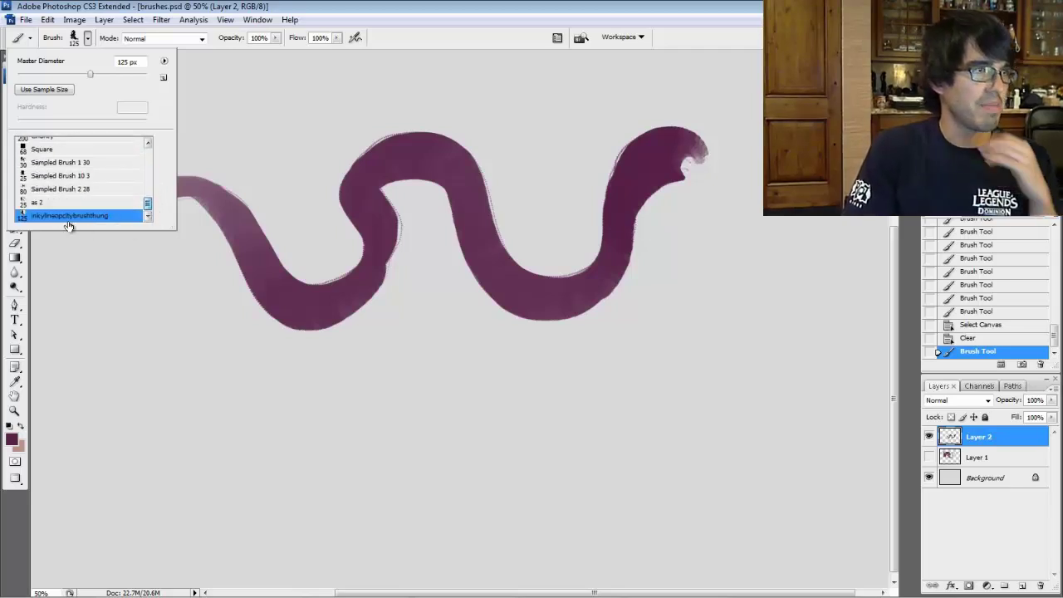
mouse_move(222, 389)
mouse_down()
mouse_move(349, 481)
mouse_move(539, 311)
mouse_move(777, 266)
mouse_move(494, 102)
mouse_move(507, 353)
mouse_move(726, 133)
mouse_move(664, 104)
mouse_up()
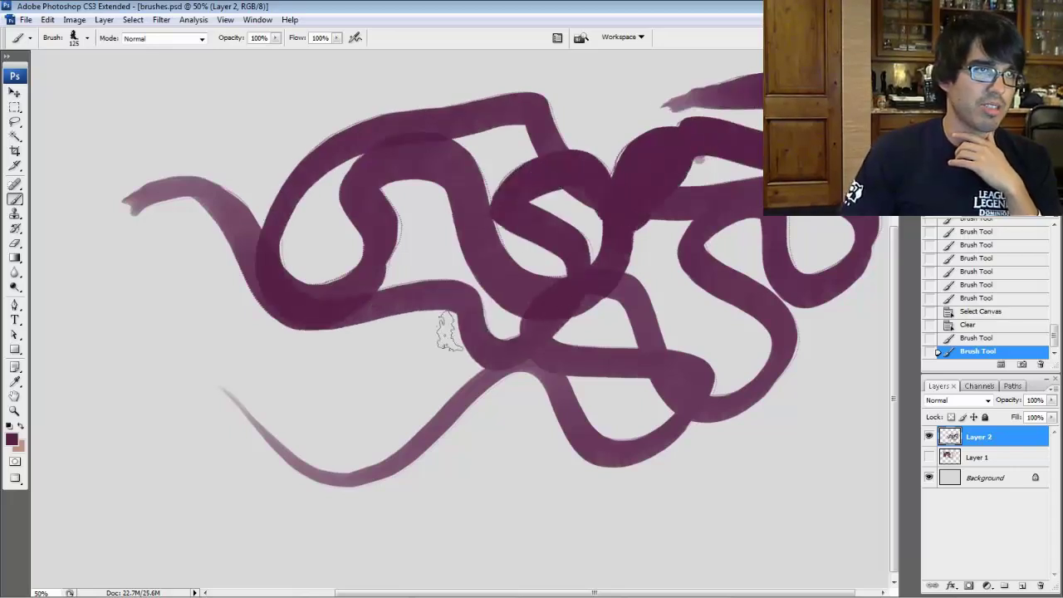
- In the Preset Manager, move the 125 px custom brush directly after the 100 px brush with the same tip
click(86, 38)
click(165, 61)
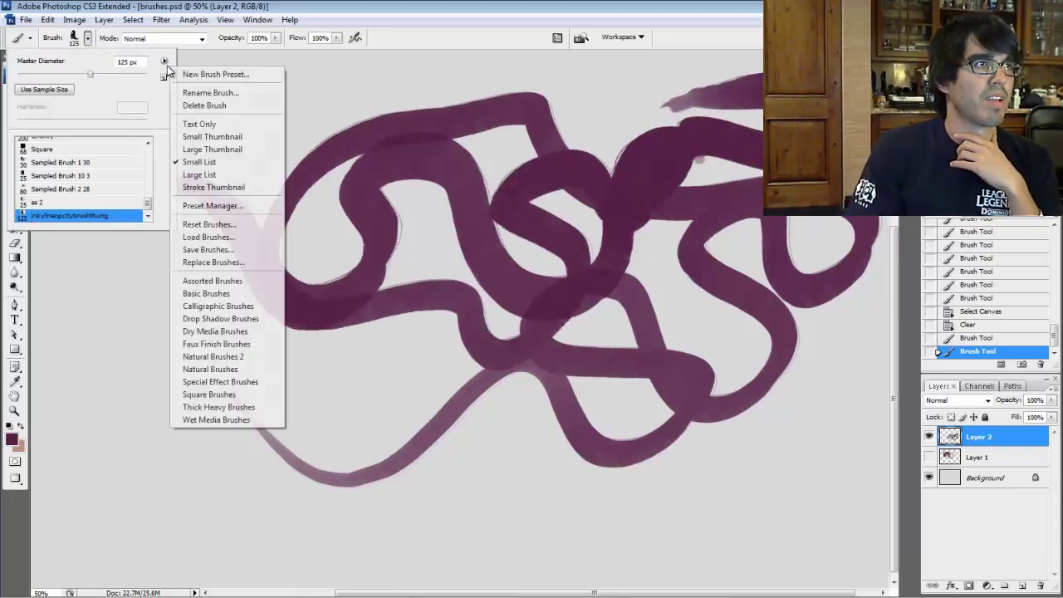
click(222, 213)
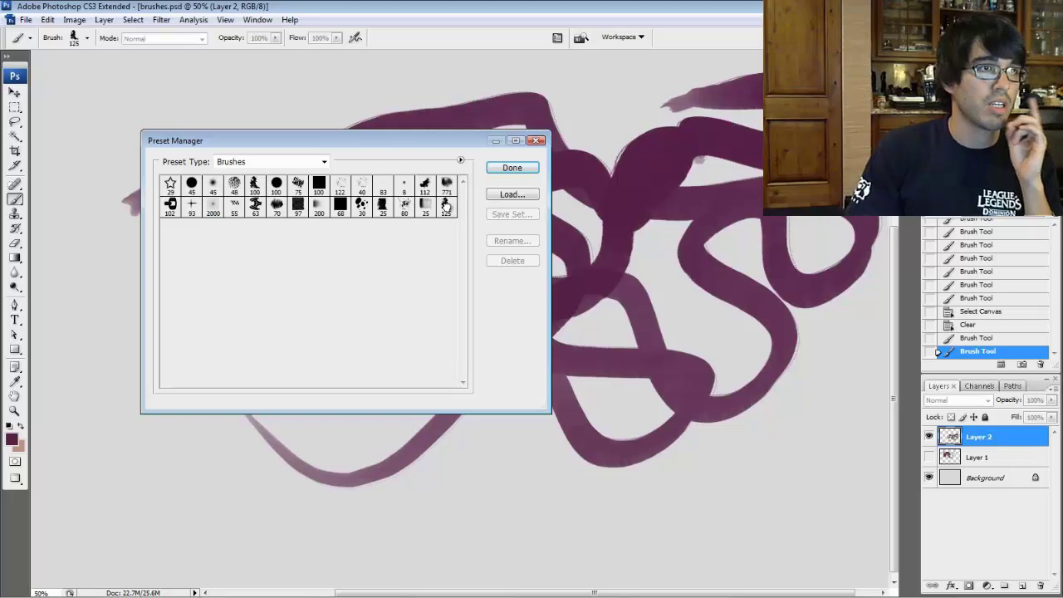
drag(447, 203, 274, 187)
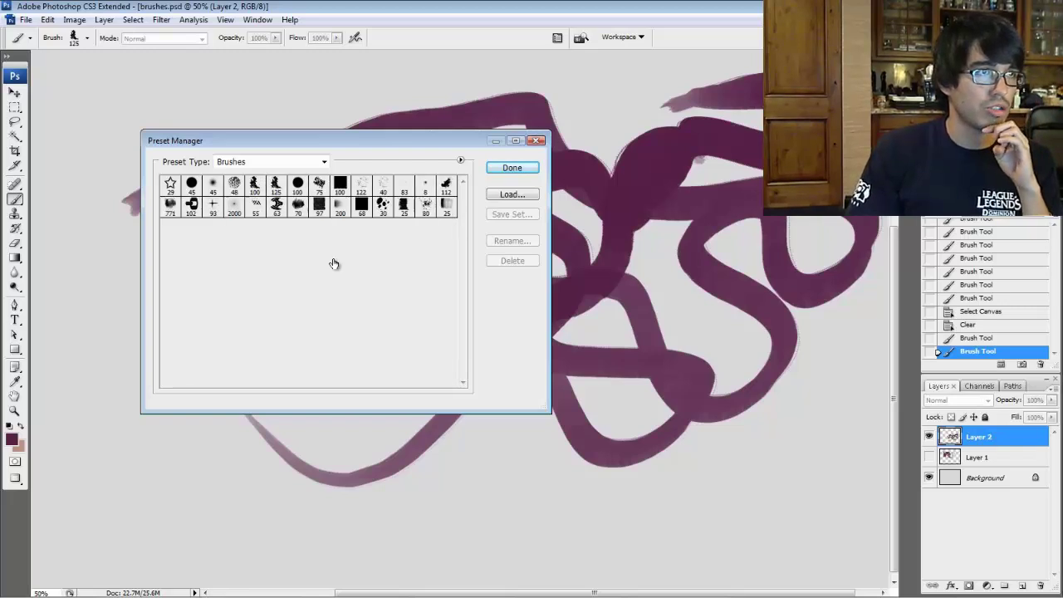
- Delete the 125 px custom brush from the Preset Manager and finish managing presets
click(275, 188)
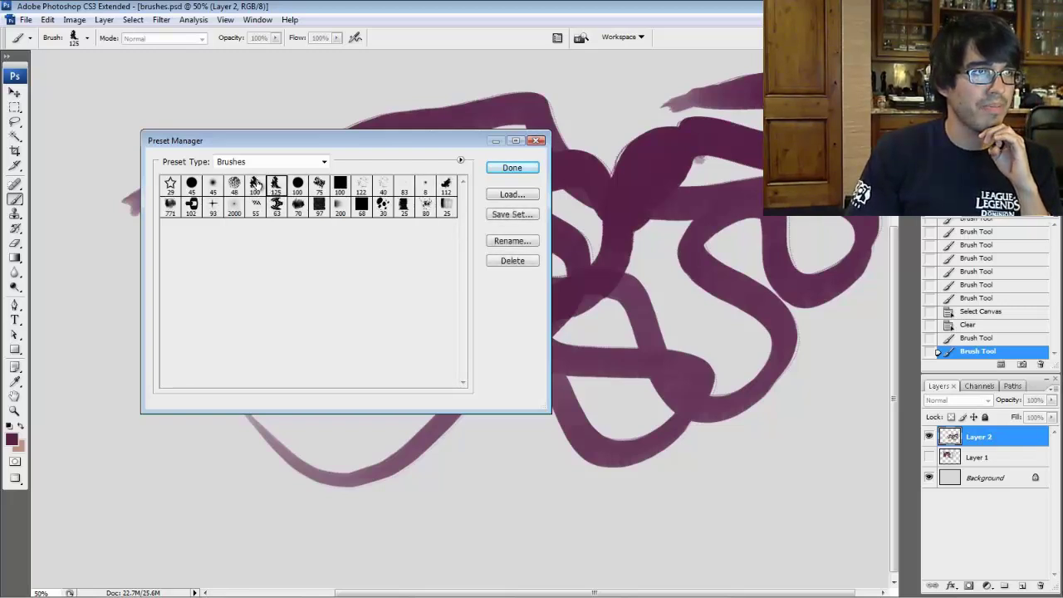
drag(257, 185, 287, 213)
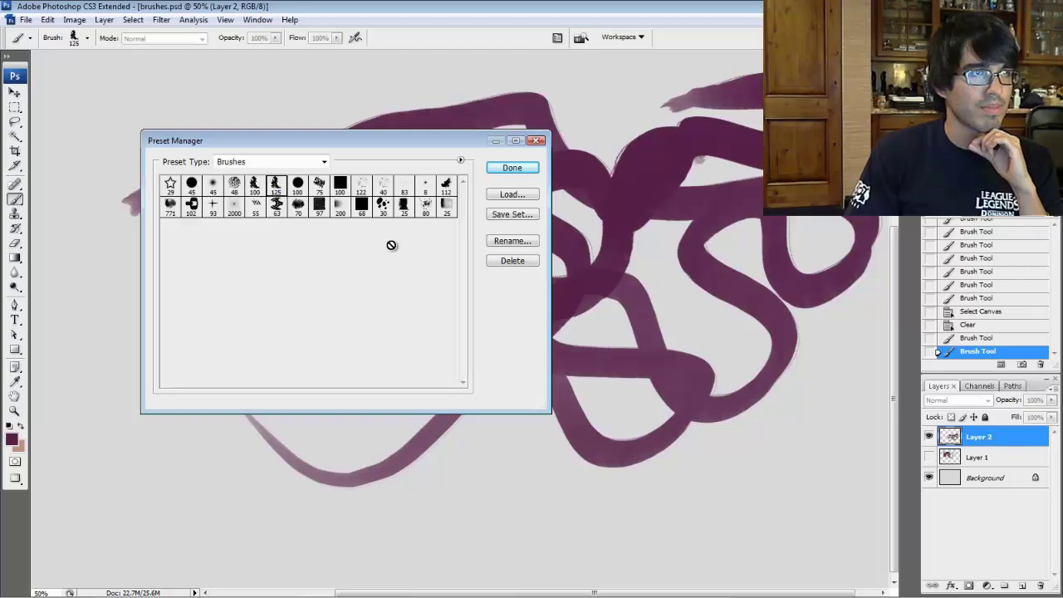
click(511, 263)
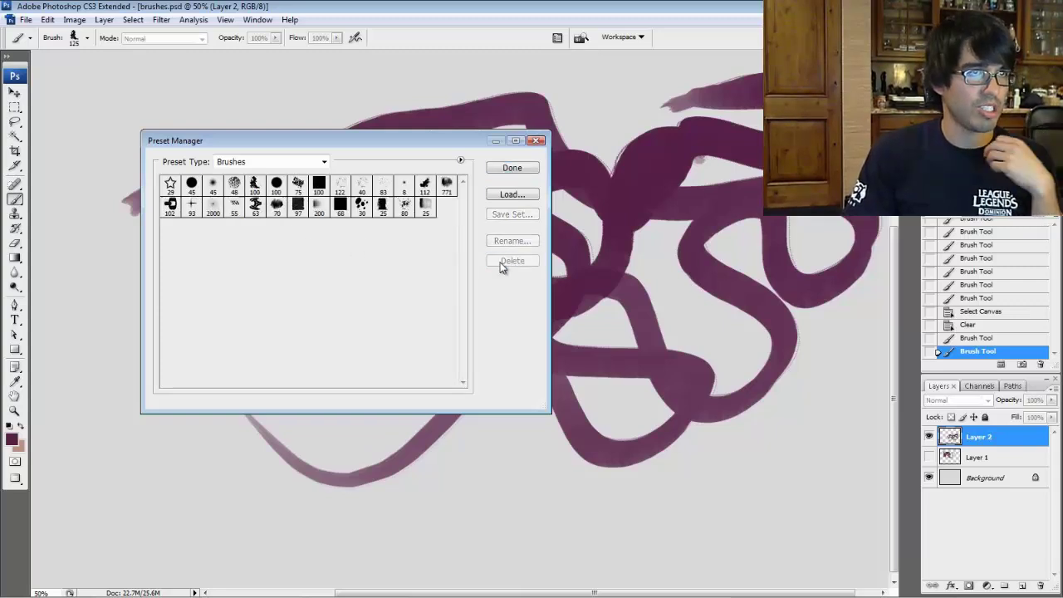
click(512, 168)
- Choose the 100 px "Aufgenommener Pinsel 4 5" brush and paint a wavy opaque stroke and a thin, nearly flat one below the loops
right_click(176, 170)
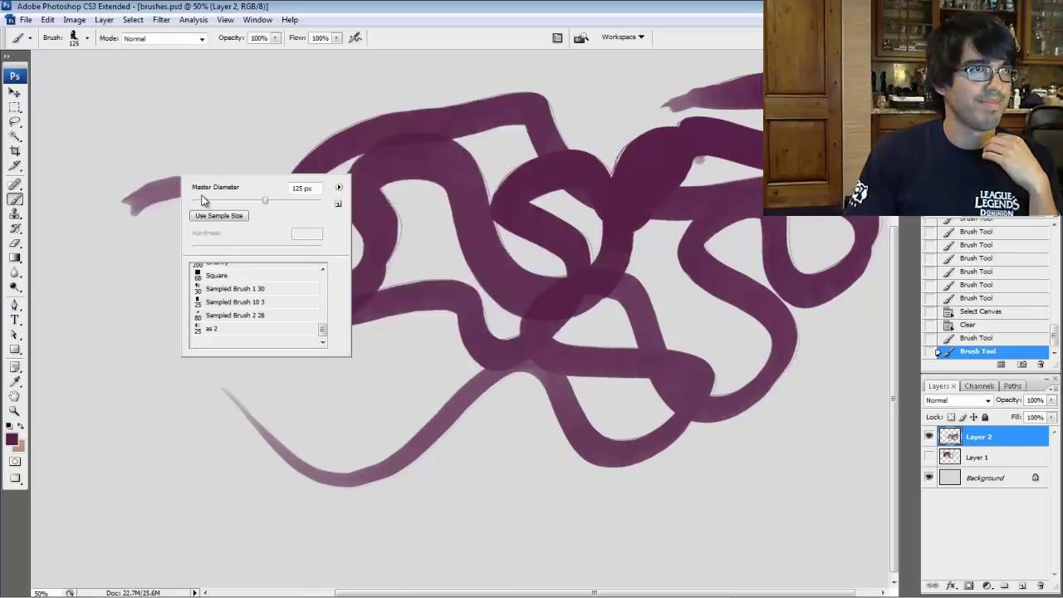
drag(322, 329, 324, 282)
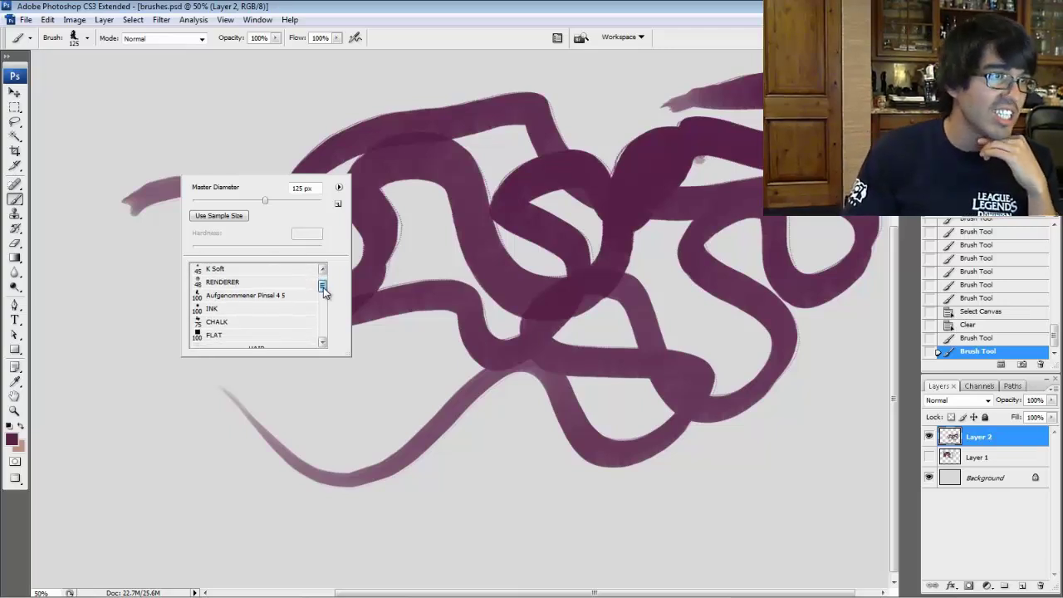
drag(127, 429, 249, 419)
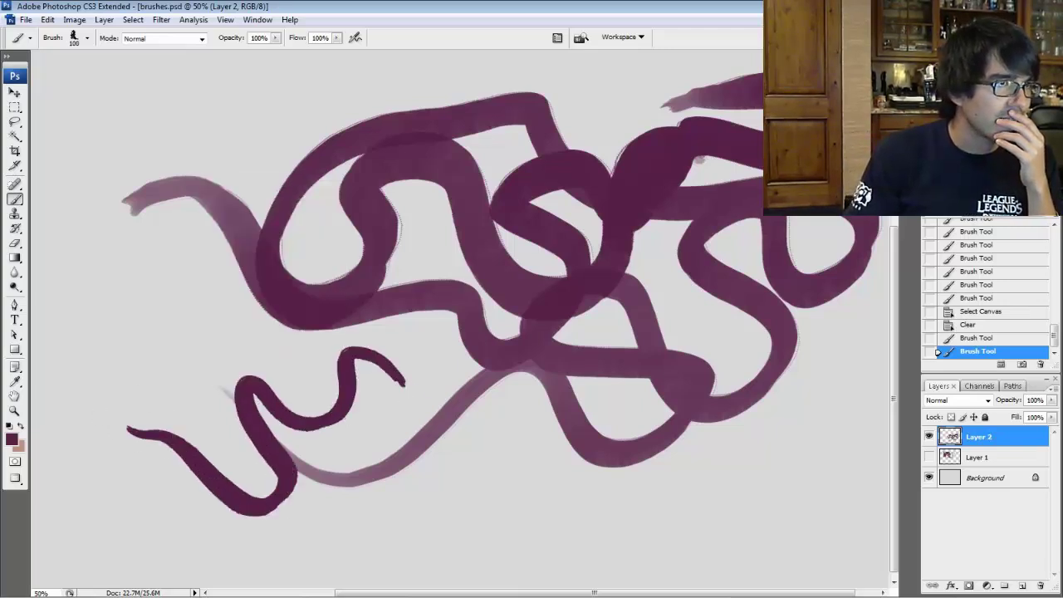
drag(504, 470, 835, 432)
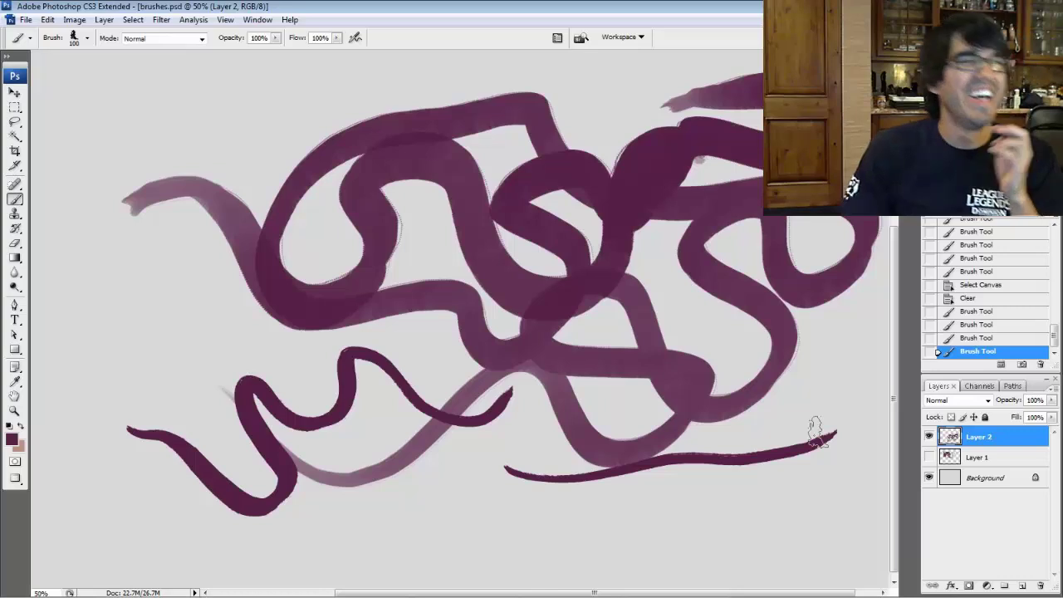